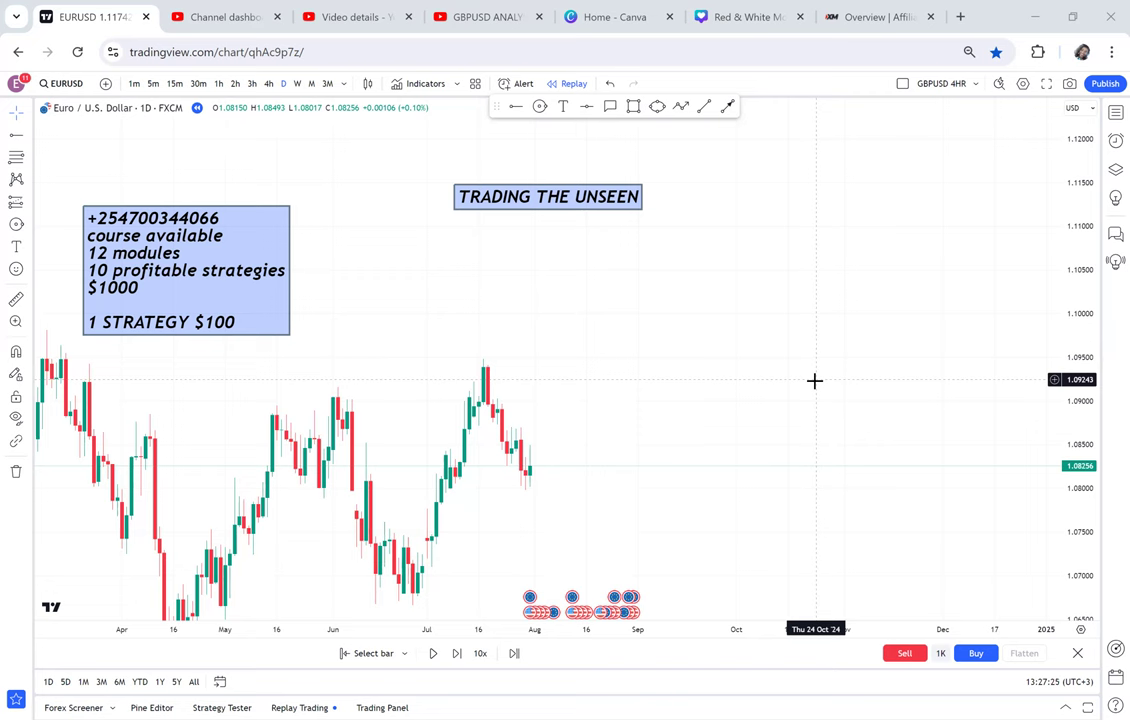
Step: Add a text note reading "DOUBLE BOTTOMS" and "DOUBLE TOPS" on two lines beside the chart, and shift the course information note slightly
{"action": "left_click", "coordinate": [568, 107]}
{"action": "left_click", "coordinate": [618, 283]}
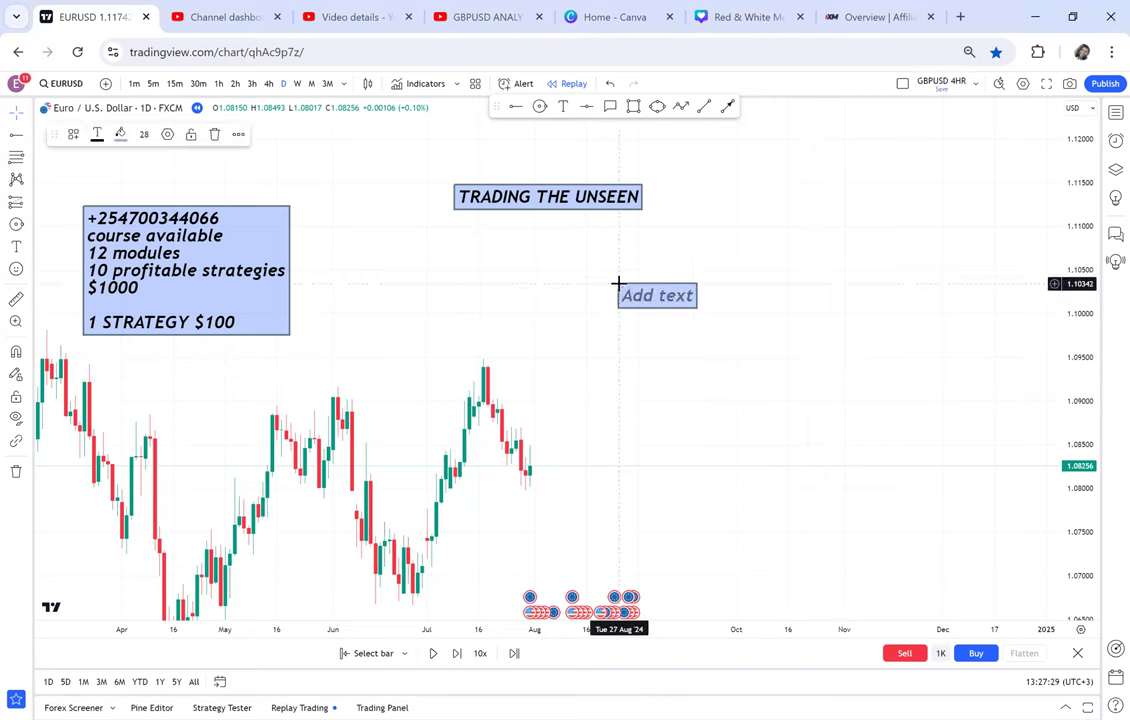
{"action": "type", "text": "DOUBL"}
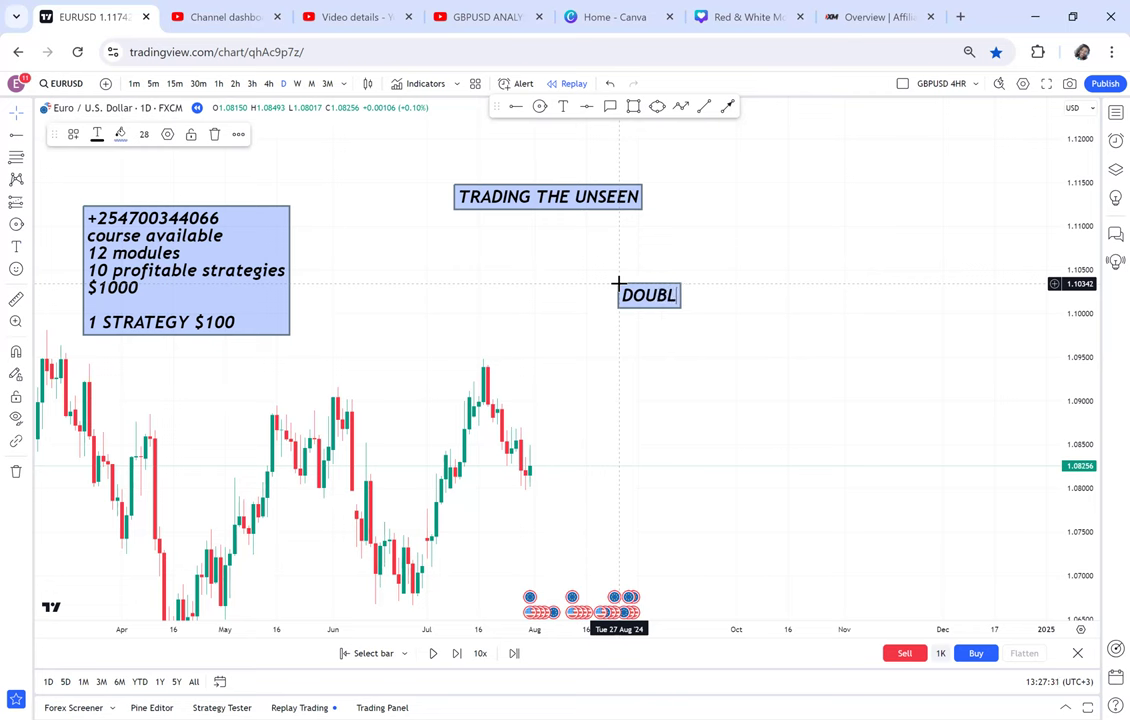
{"action": "type", "text": "E BOTTOMS"}
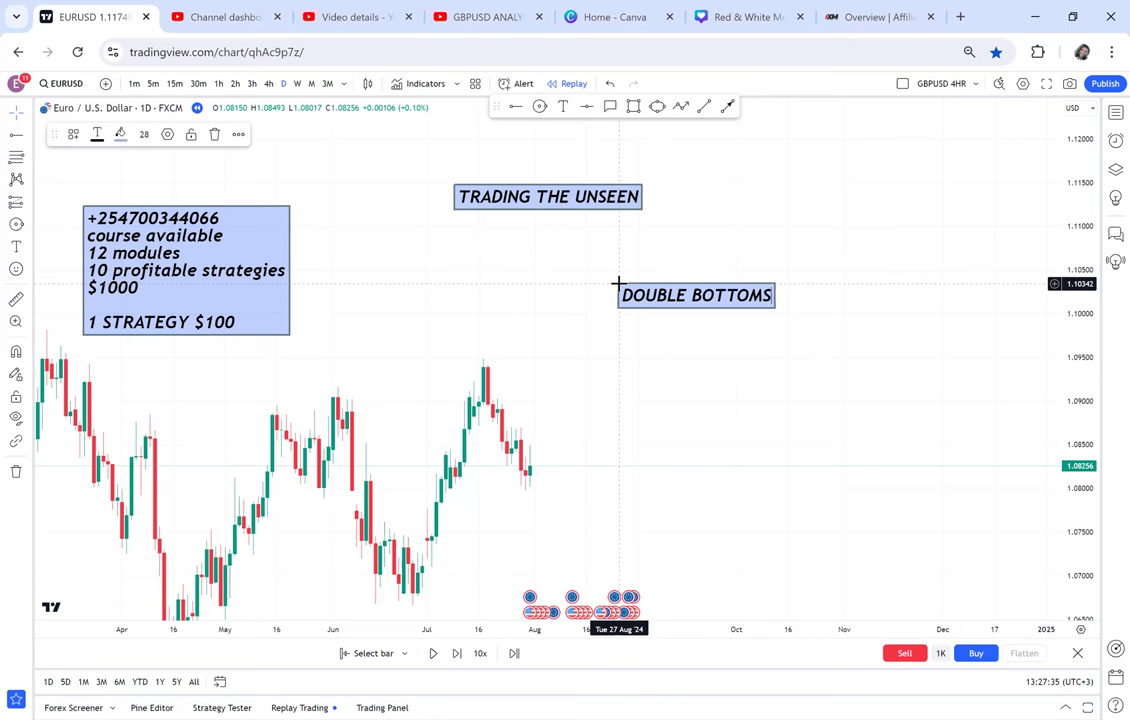
{"action": "key", "text": "Return"}
{"action": "type", "text": "D"}
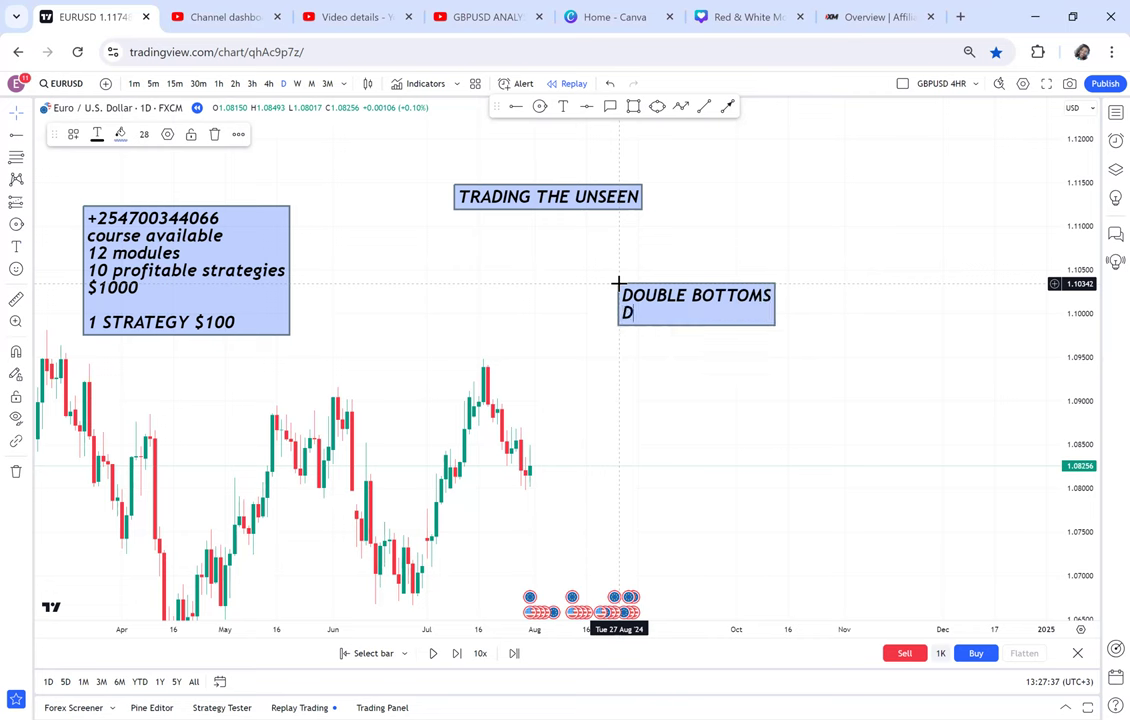
{"action": "type", "text": "OUBLE TOPS"}
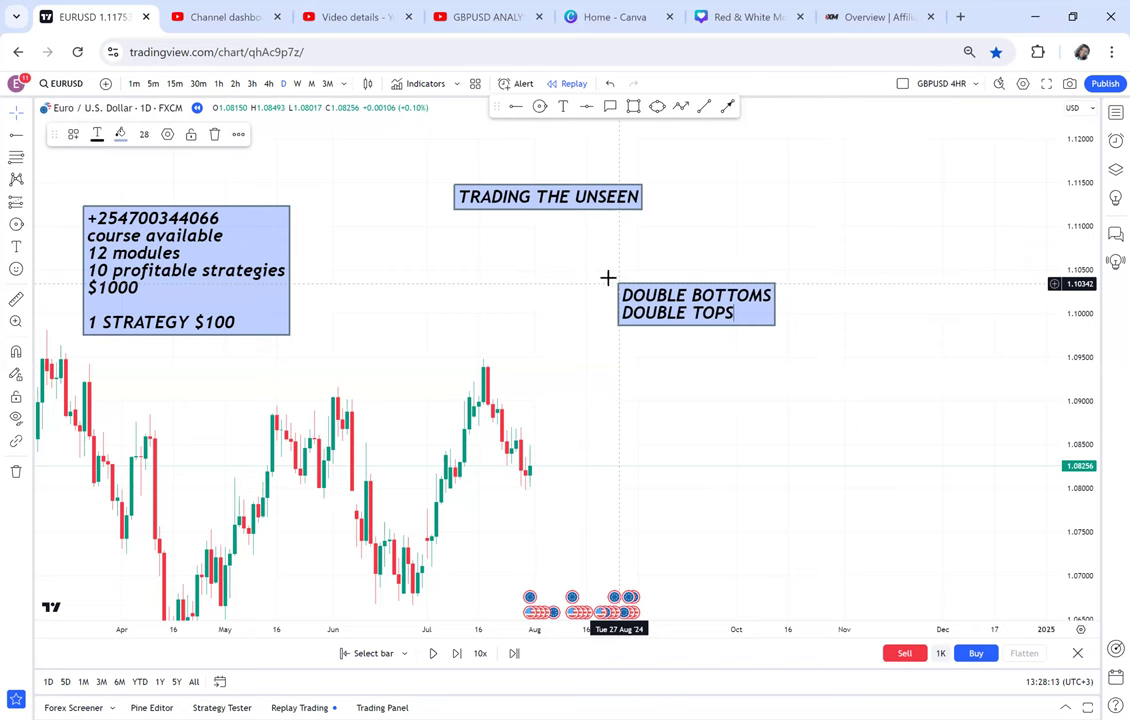
{"action": "left_click_drag", "start_coordinate": [214, 270], "coordinate": [221, 270]}
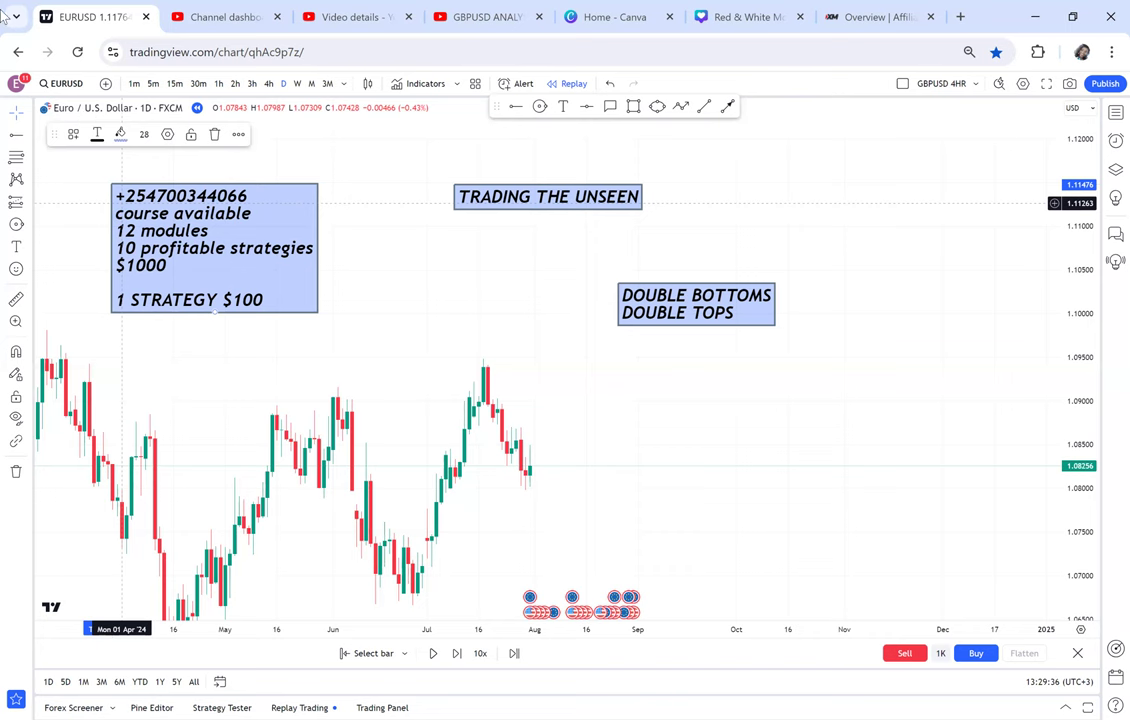
Step: Add a callout reading "OPT STRATEGY" that points at the double bottoms and double tops note, and shift its text box slightly away
{"action": "left_click", "coordinate": [610, 106]}
{"action": "left_click_drag", "start_coordinate": [773, 308], "coordinate": [876, 293]}
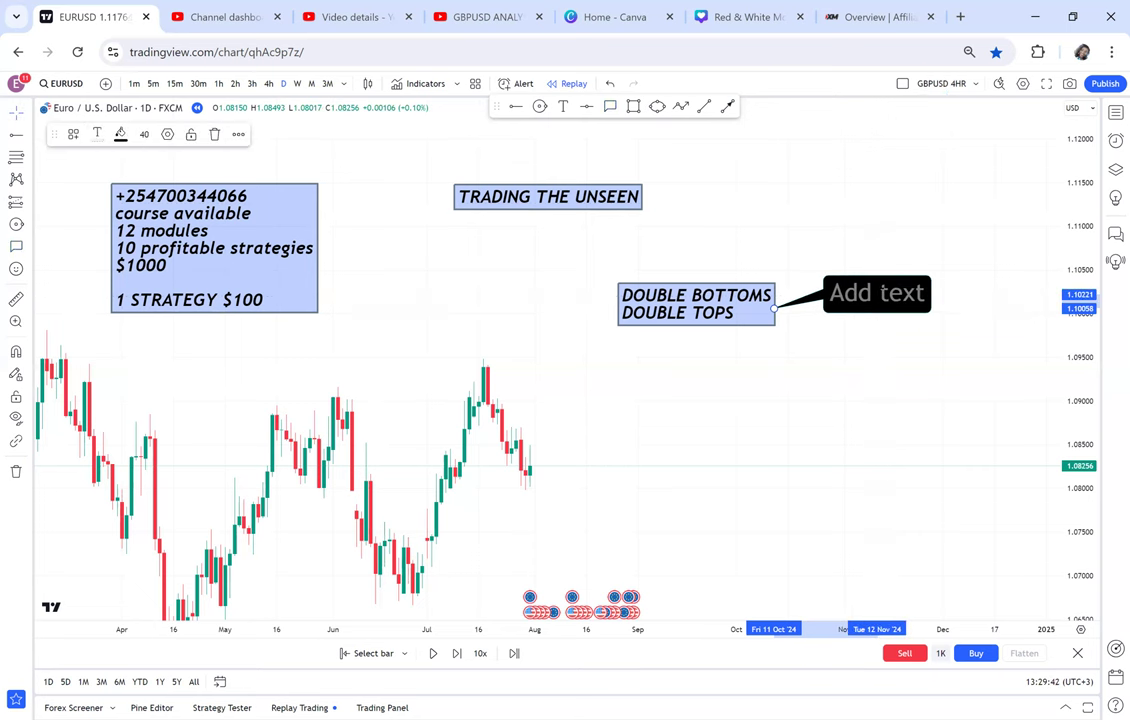
{"action": "type", "text": "OPT"}
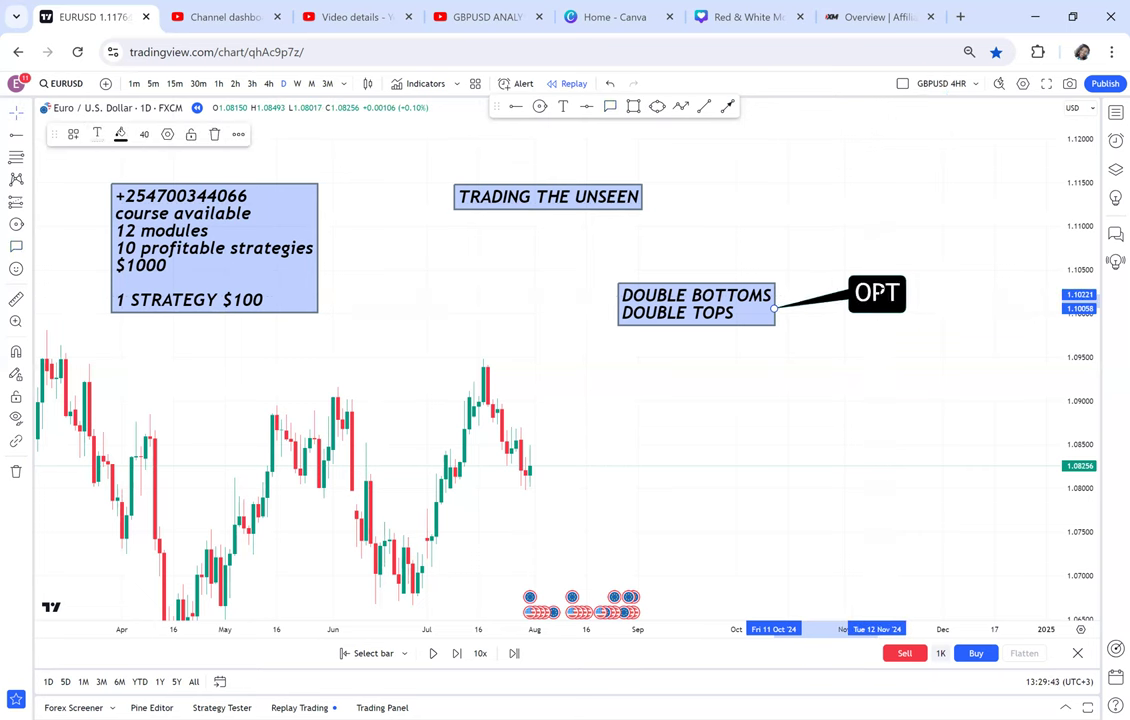
{"action": "type", "text": " S"}
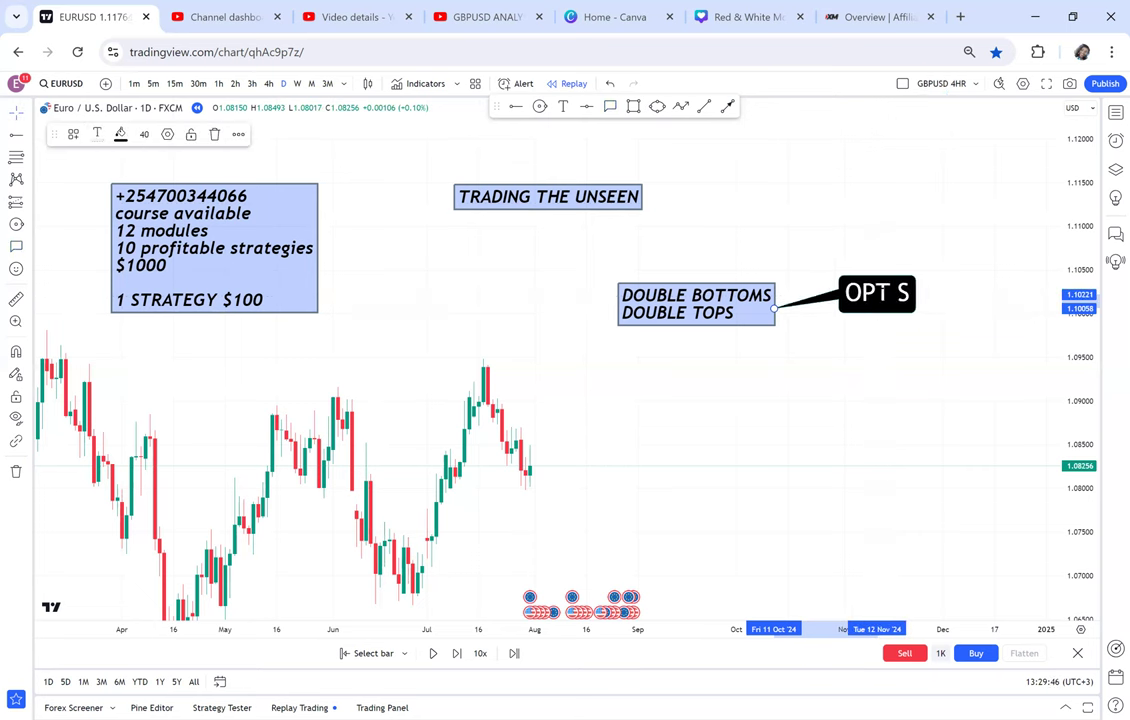
{"action": "type", "text": "TRATE"}
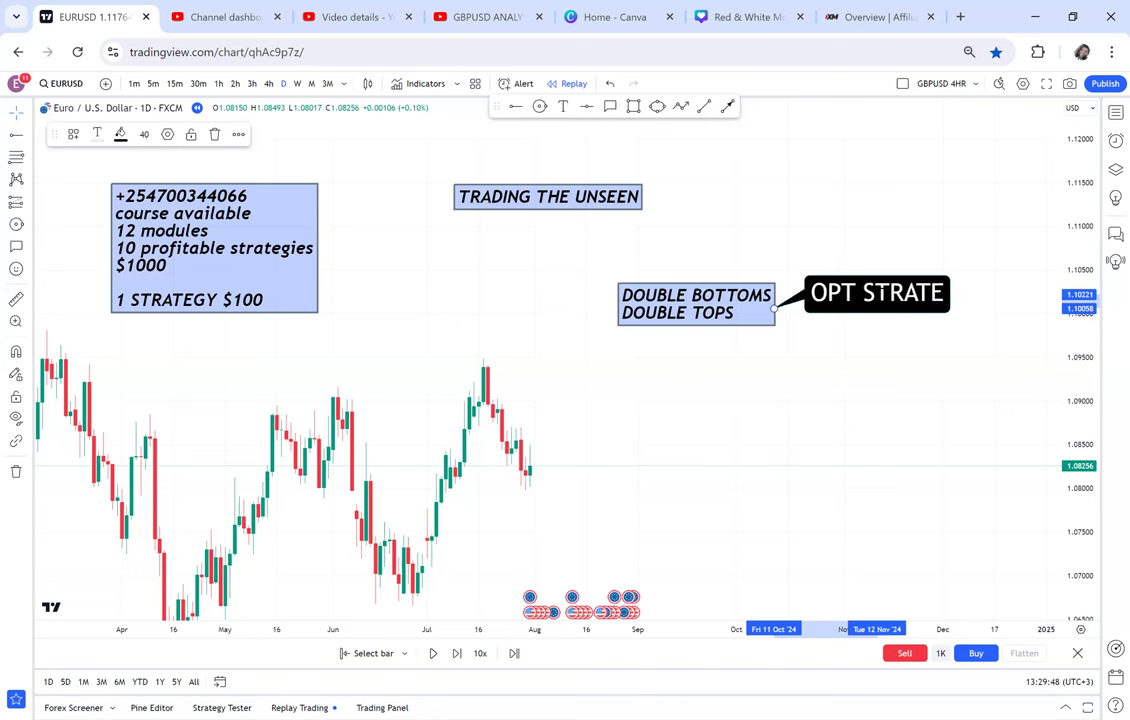
{"action": "type", "text": "GY"}
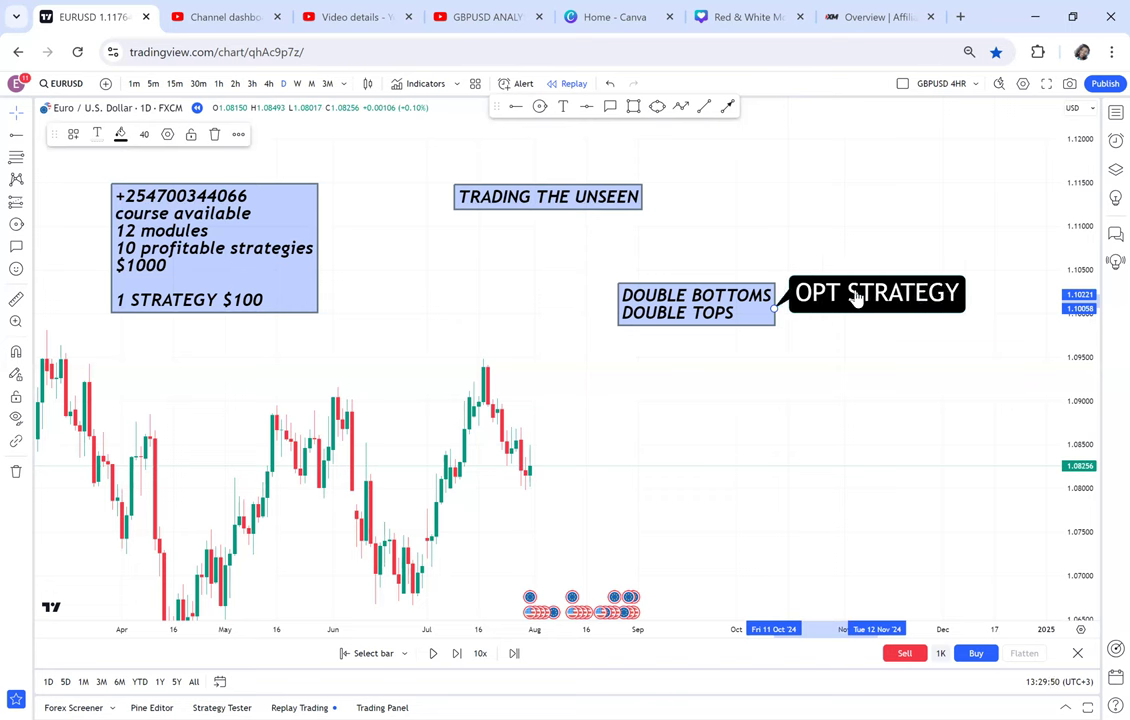
{"action": "left_click_drag", "start_coordinate": [857, 298], "coordinate": [880, 293]}
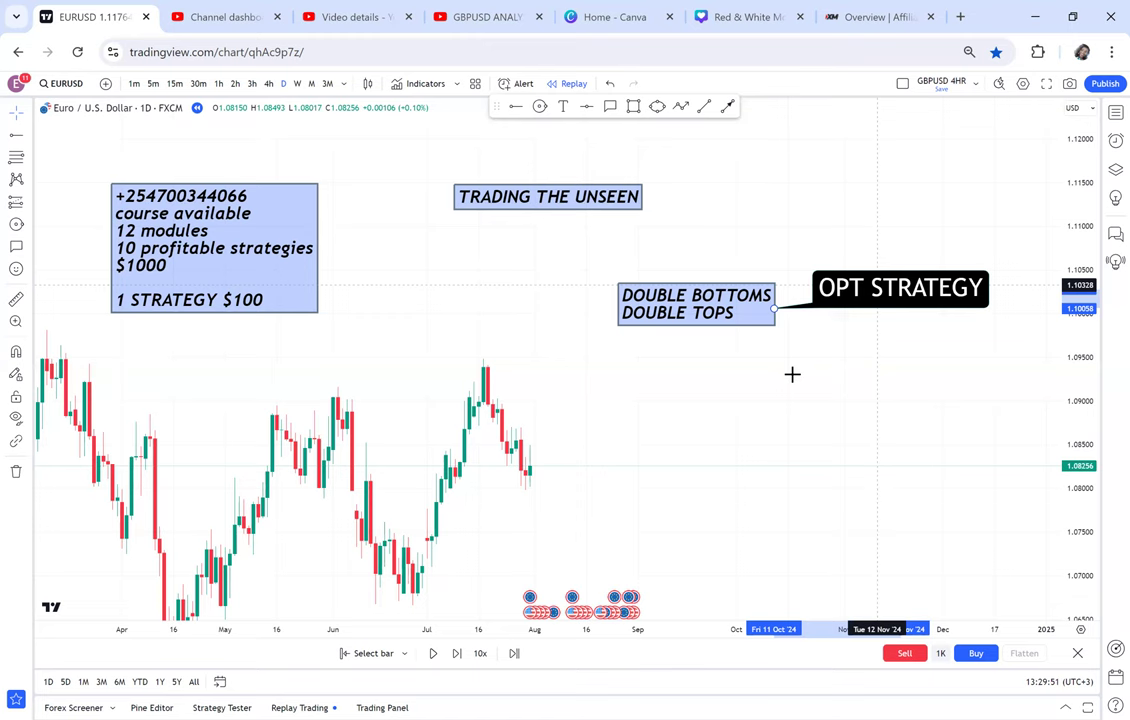
Step: Draw a rectangle over the July support zone from 3 Jul to 23 Aug 2024, between about 1.0814 and 1.0804
{"action": "left_click_drag", "start_coordinate": [668, 370], "coordinate": [602, 377]}
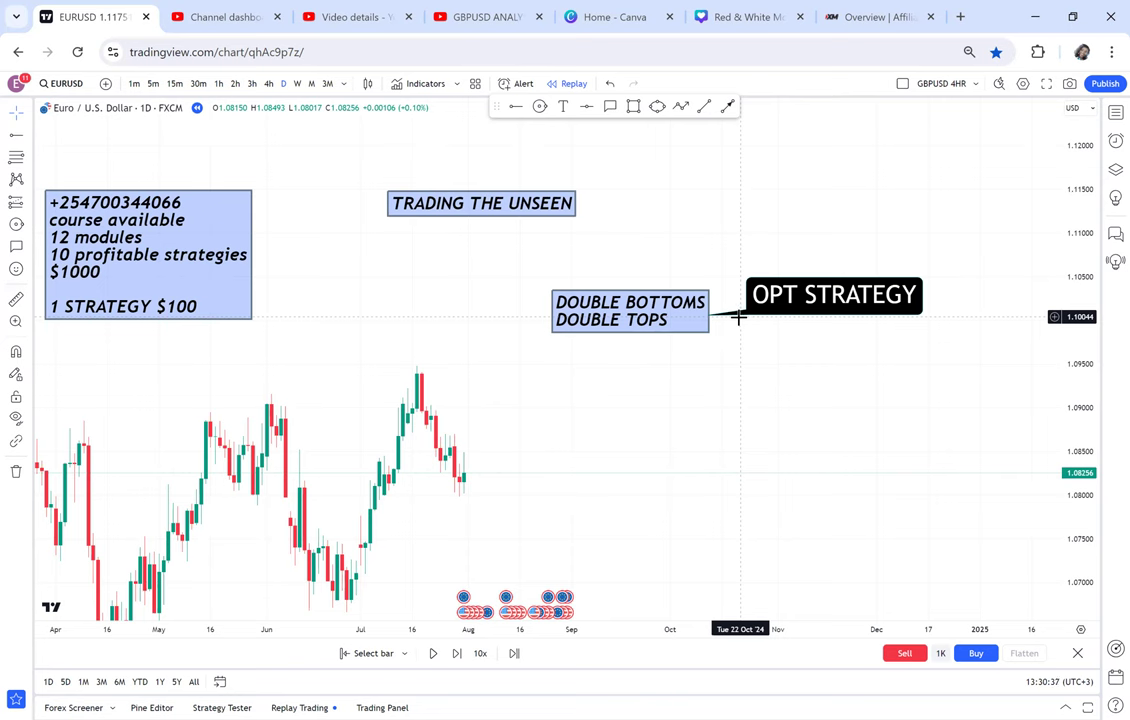
{"action": "scroll", "coordinate": [607, 485], "scroll_direction": "up", "scroll_amount": 2}
{"action": "left_click_drag", "start_coordinate": [457, 447], "coordinate": [827, 366]}
{"action": "scroll", "coordinate": [828, 363], "scroll_direction": "up", "scroll_amount": 1}
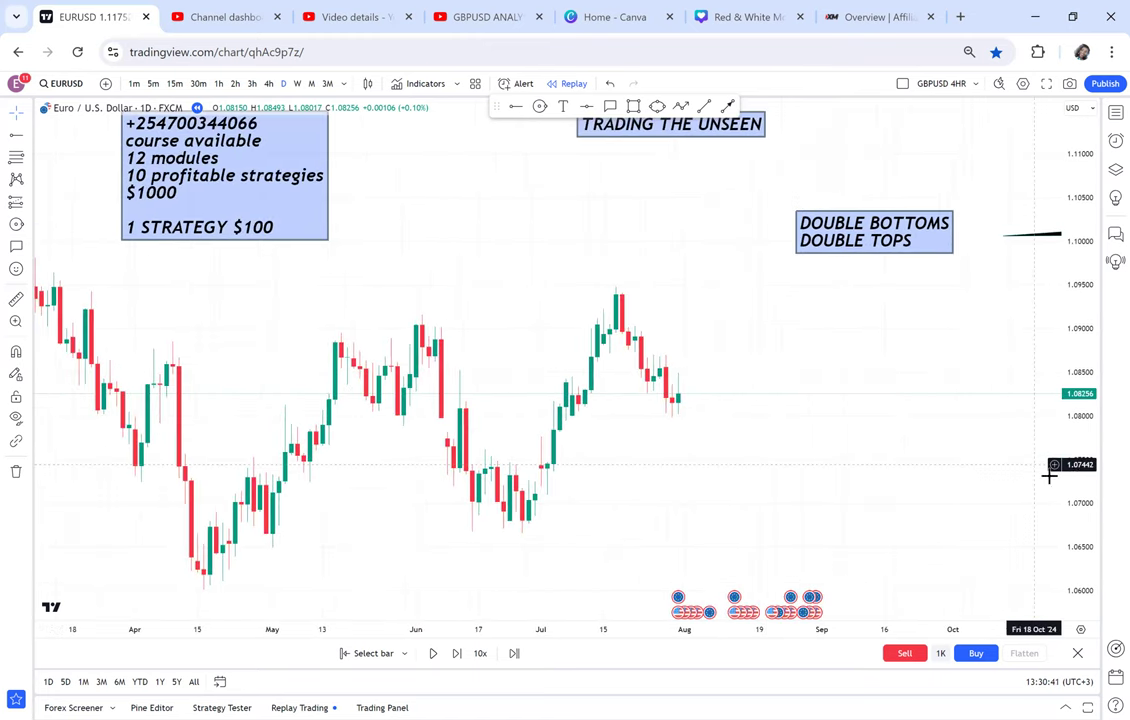
{"action": "left_click_drag", "start_coordinate": [1075, 477], "coordinate": [1073, 316]}
{"action": "scroll", "coordinate": [905, 393], "scroll_direction": "up", "scroll_amount": 2}
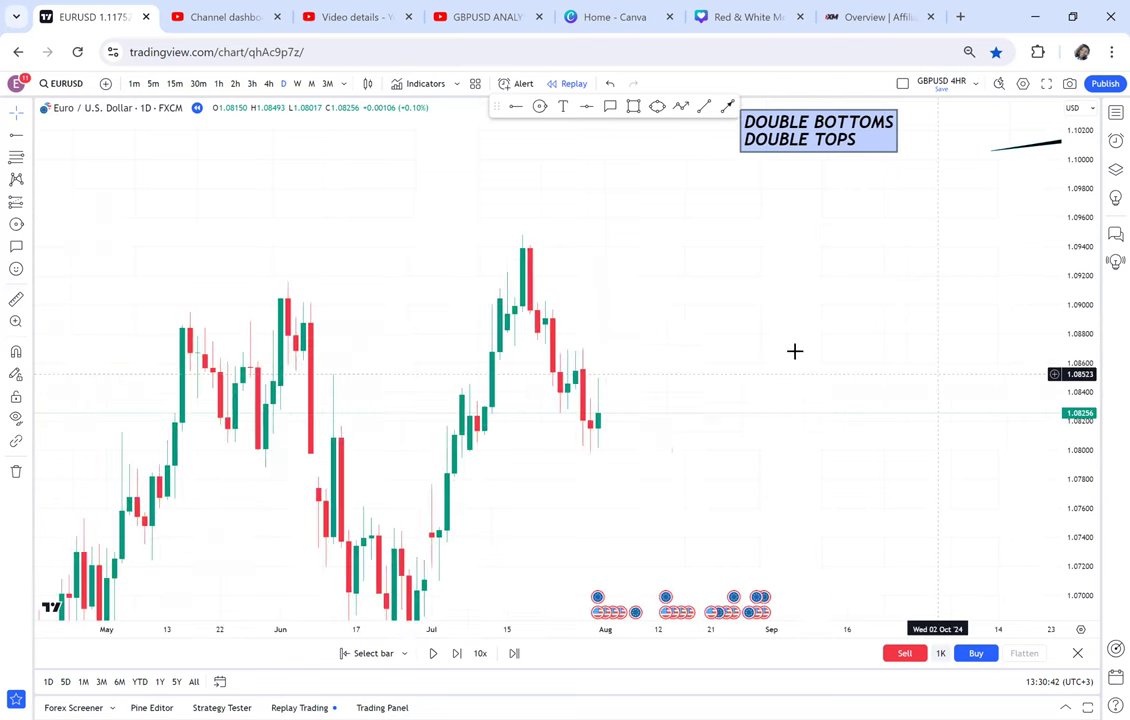
{"action": "left_click", "coordinate": [633, 106]}
{"action": "left_click_drag", "start_coordinate": [441, 423], "coordinate": [724, 436]}
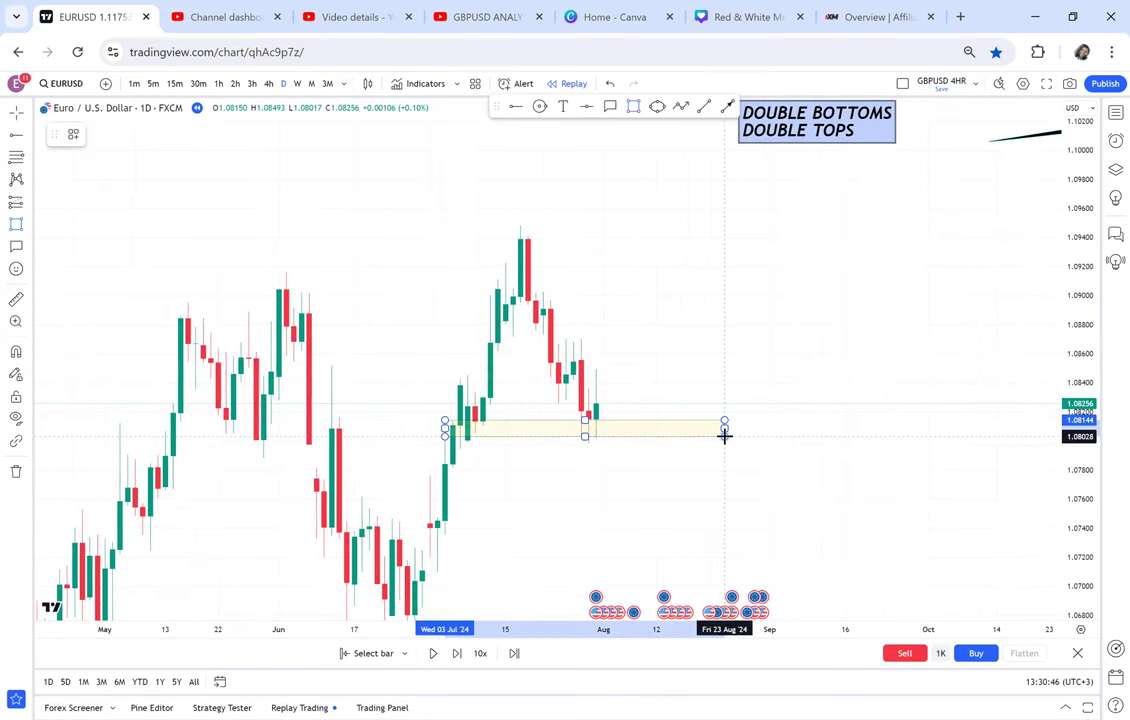
{"action": "left_click", "coordinate": [754, 366]}
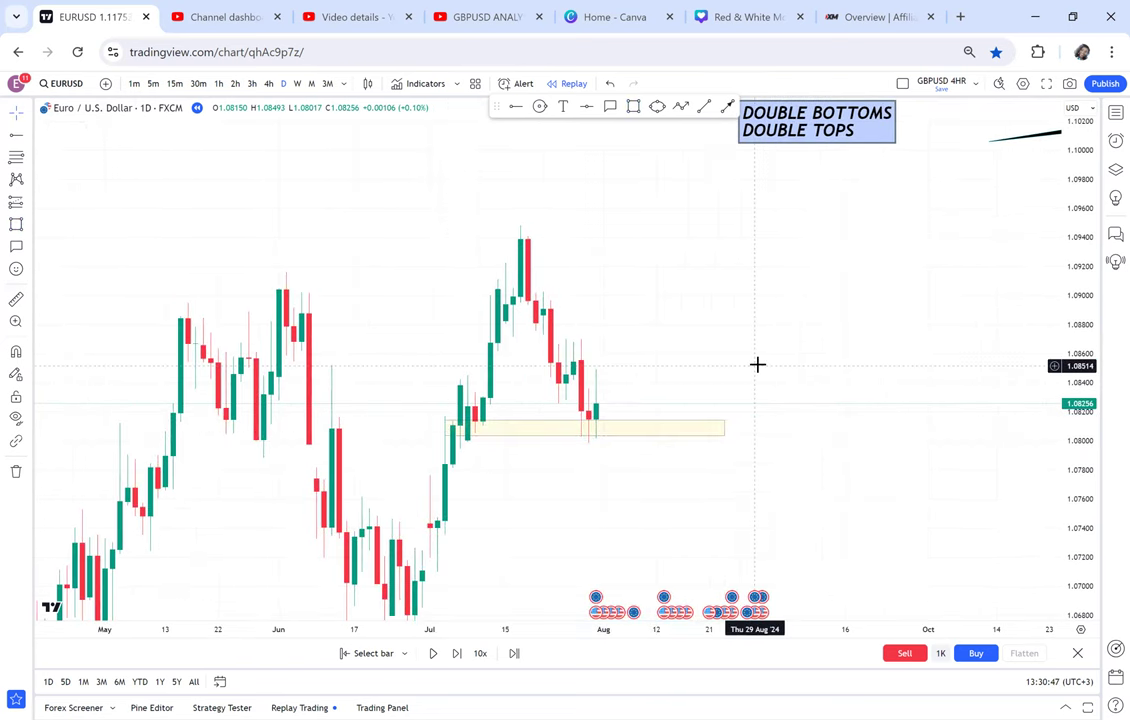
Step: Change the support zone rectangle's fill colour to grey
{"action": "left_click", "coordinate": [673, 427]}
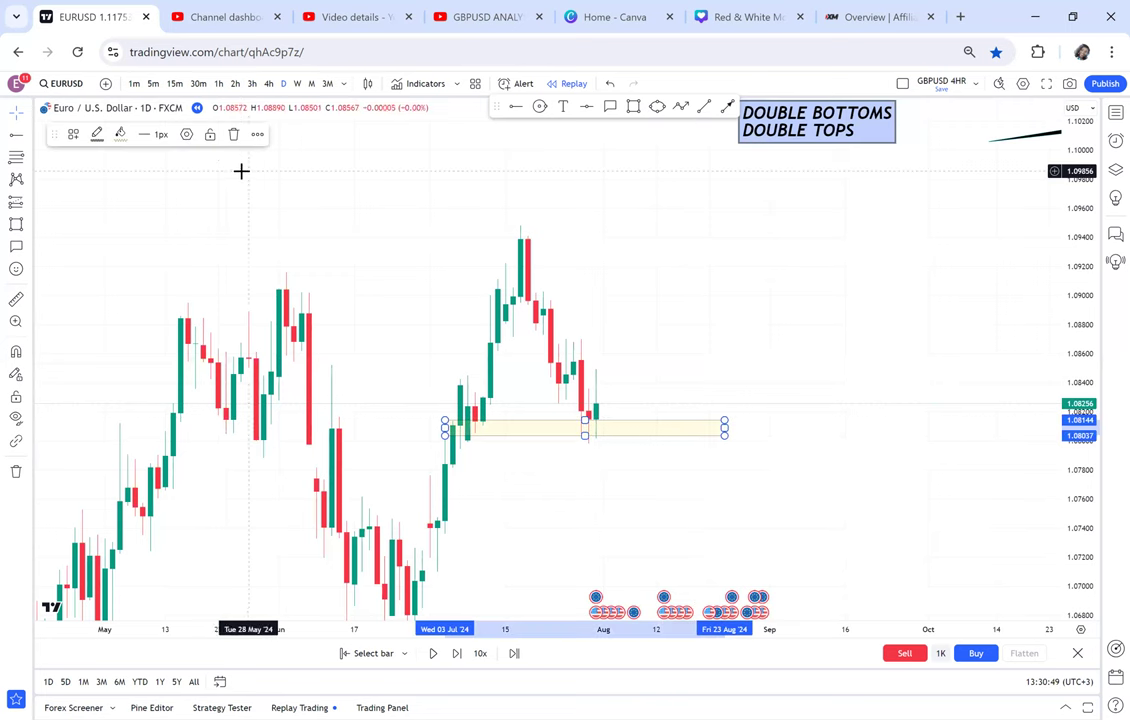
{"action": "left_click", "coordinate": [119, 136]}
{"action": "left_click", "coordinate": [246, 163]}
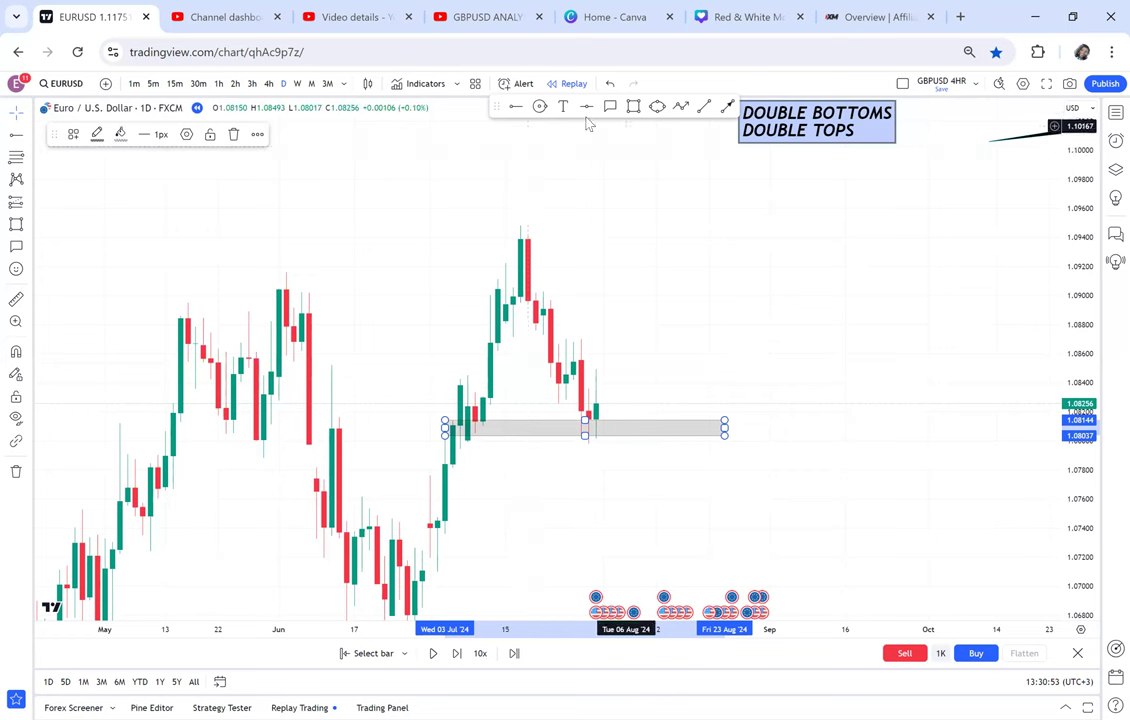
Step: Mark both bottoms with circles inside the grey zone, one near 8 Jul and a larger one at 30 Jul
{"action": "left_click", "coordinate": [540, 106]}
{"action": "left_click", "coordinate": [467, 427]}
{"action": "left_click", "coordinate": [475, 436]}
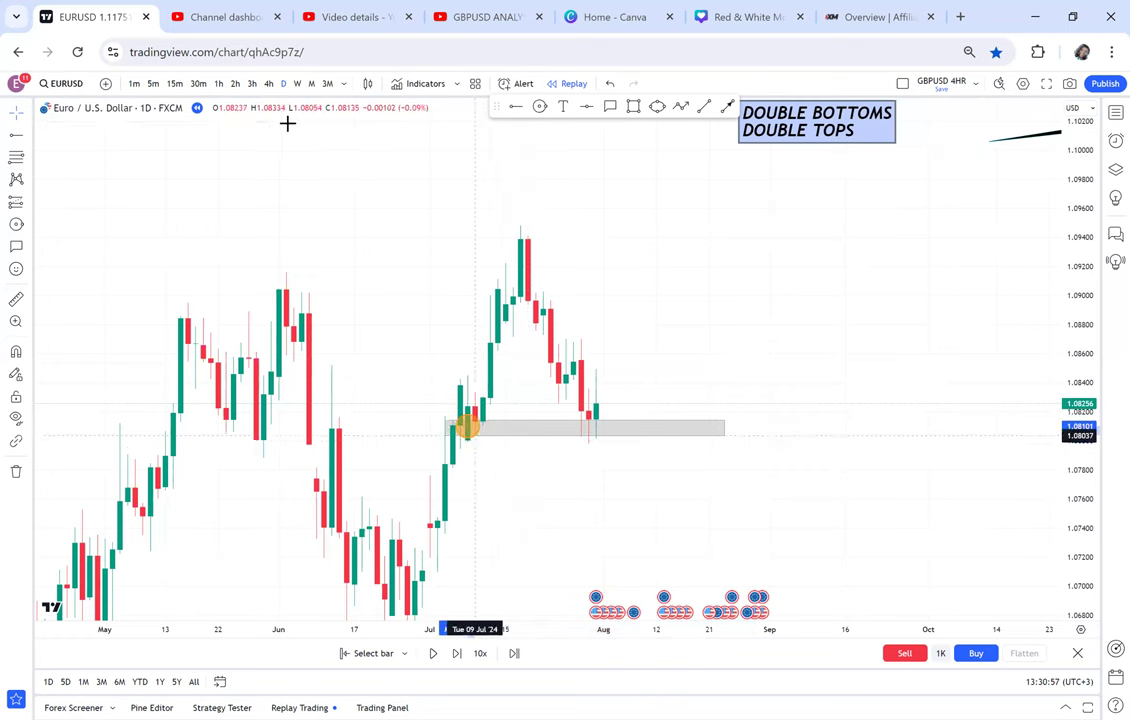
{"action": "left_click", "coordinate": [540, 106]}
{"action": "left_click", "coordinate": [588, 428]}
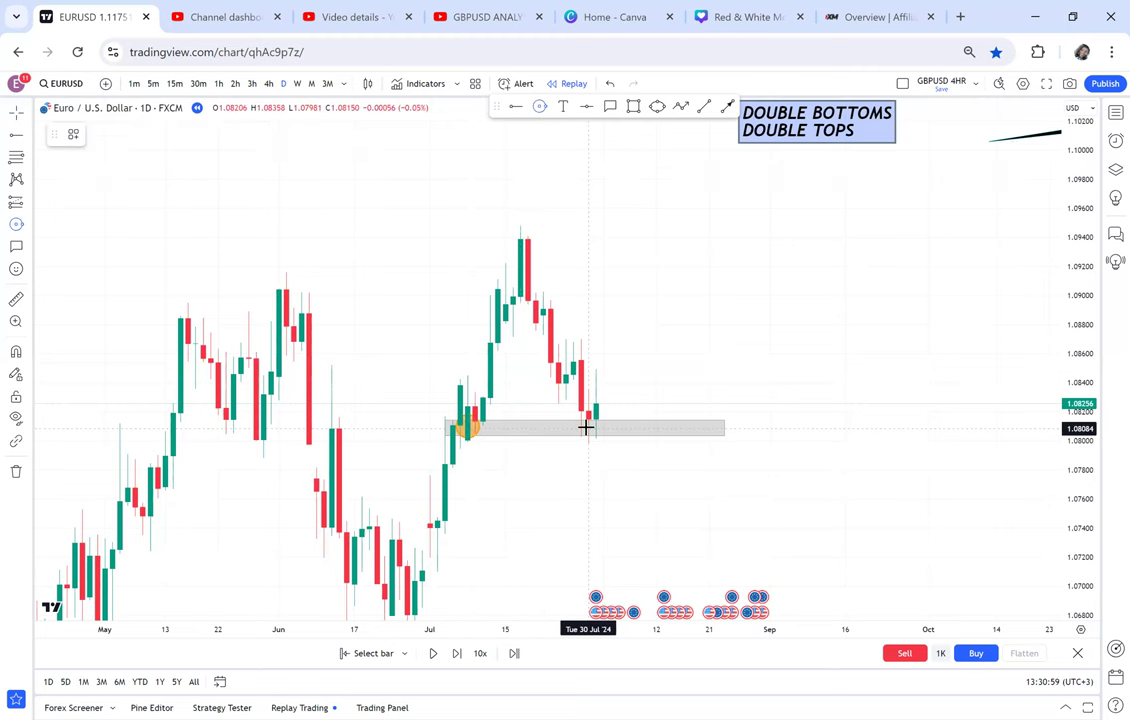
{"action": "left_click", "coordinate": [598, 441]}
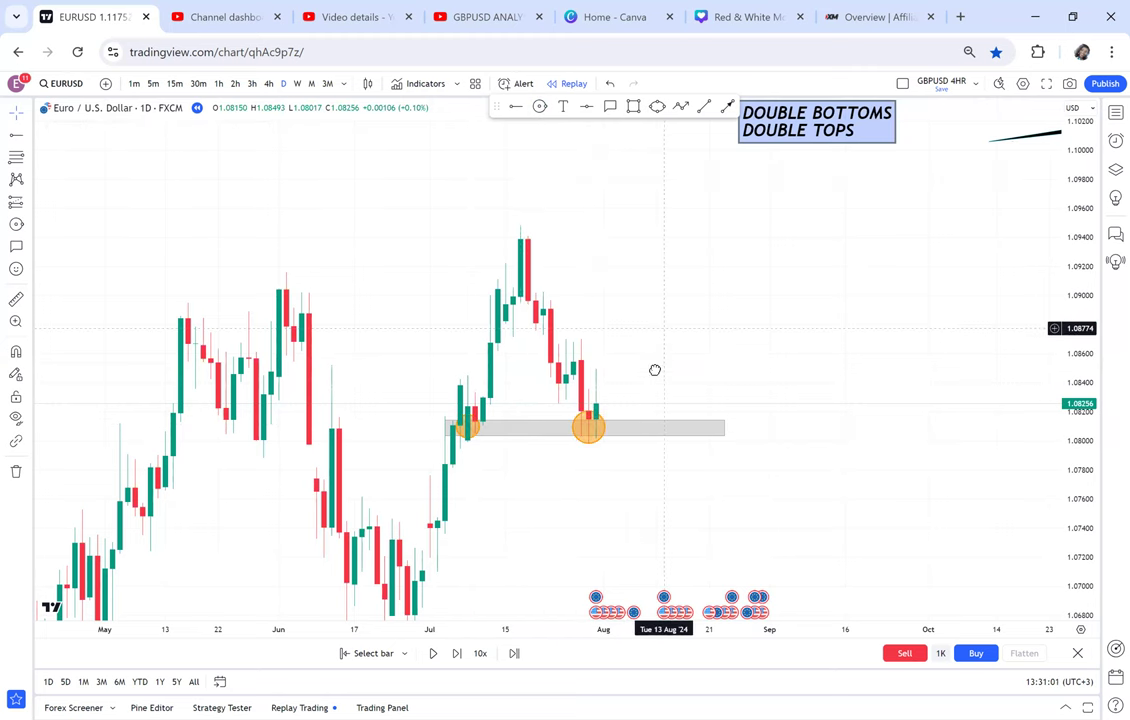
Step: Place a horizontal line at the July high of 1.09481 and measure the range from the grey zone's lower edge up to it
{"action": "left_click", "coordinate": [587, 110]}
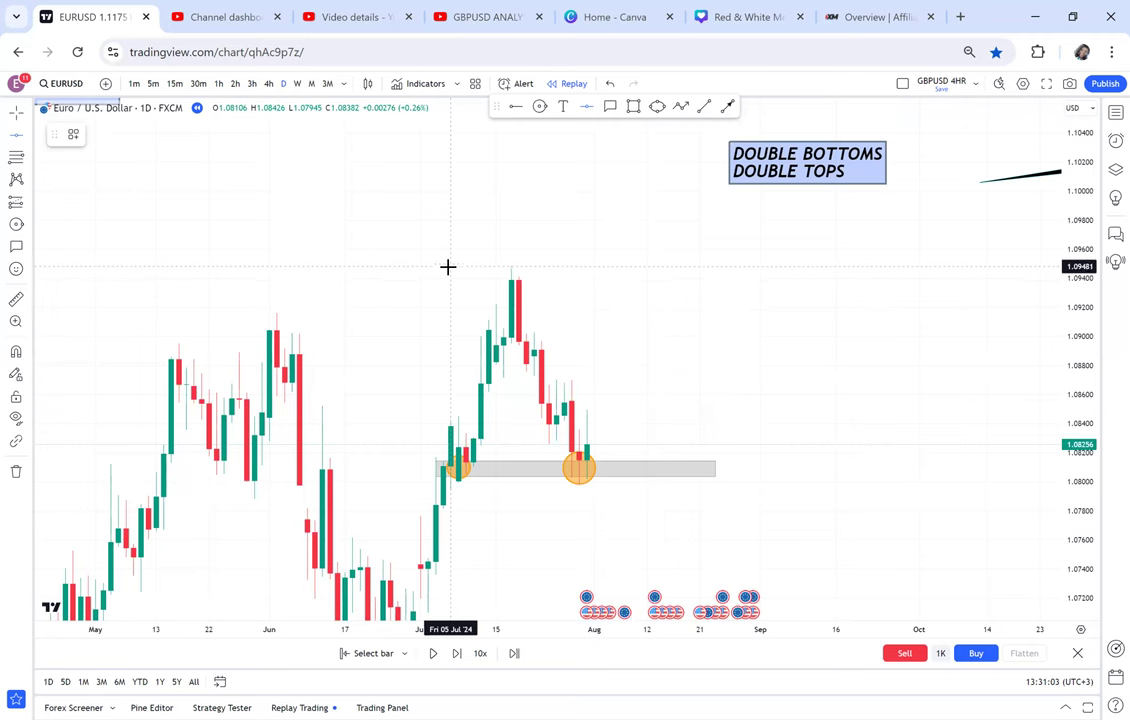
{"action": "left_click", "coordinate": [450, 266]}
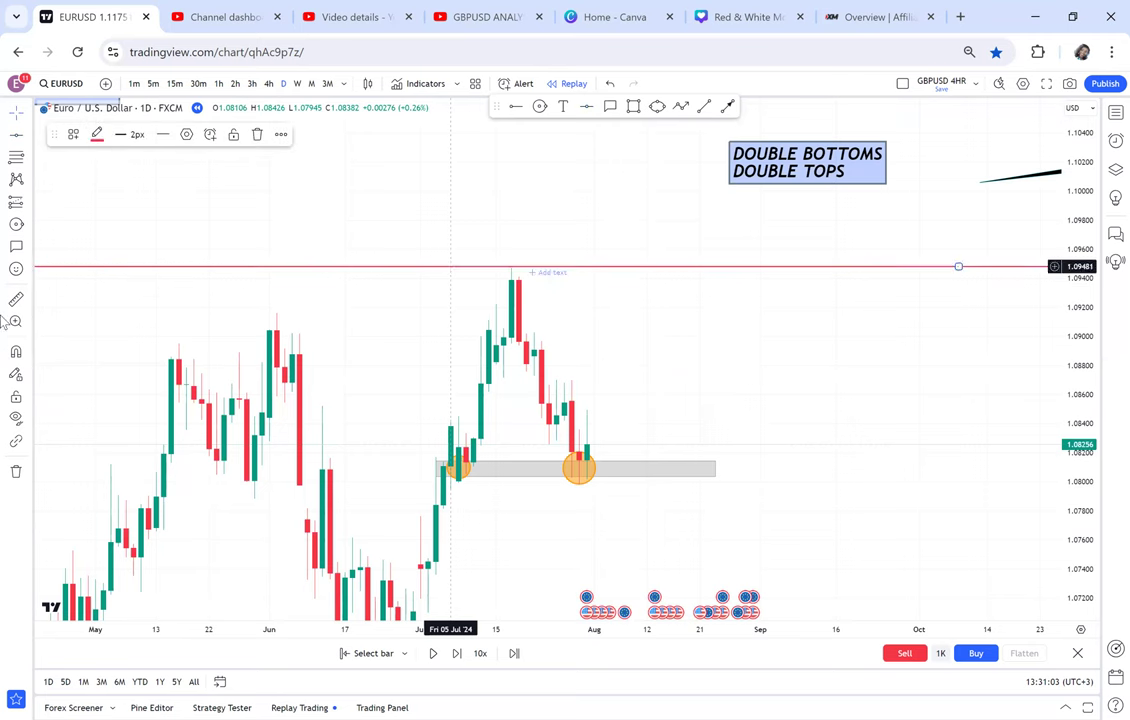
{"action": "left_click", "coordinate": [455, 474]}
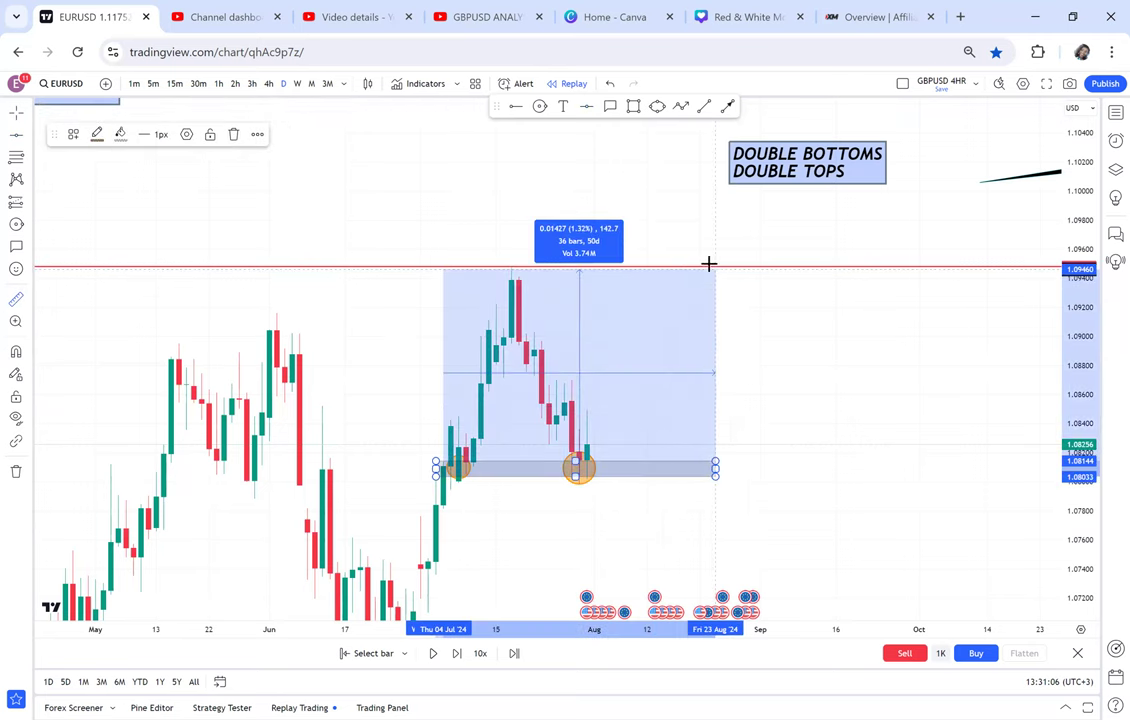
{"action": "left_click", "coordinate": [711, 266]}
Step: Place a second horizontal line at 1.08740, midway through the measured range, and colour it green
{"action": "left_click", "coordinate": [589, 110]}
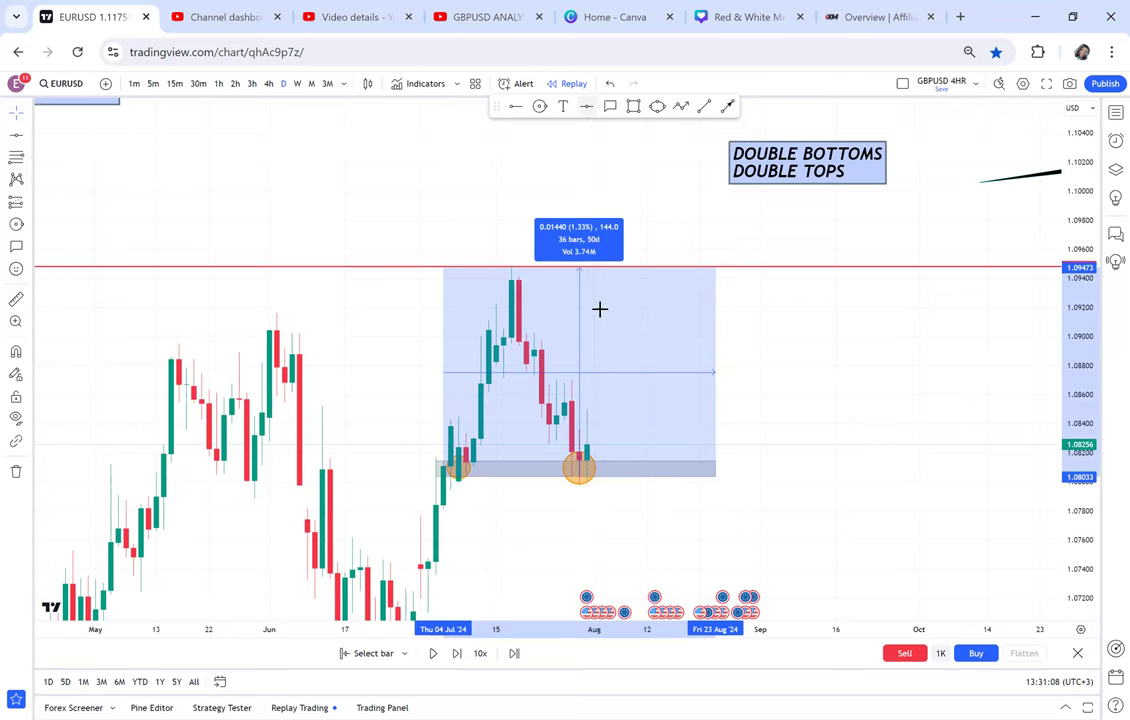
{"action": "left_click", "coordinate": [584, 373]}
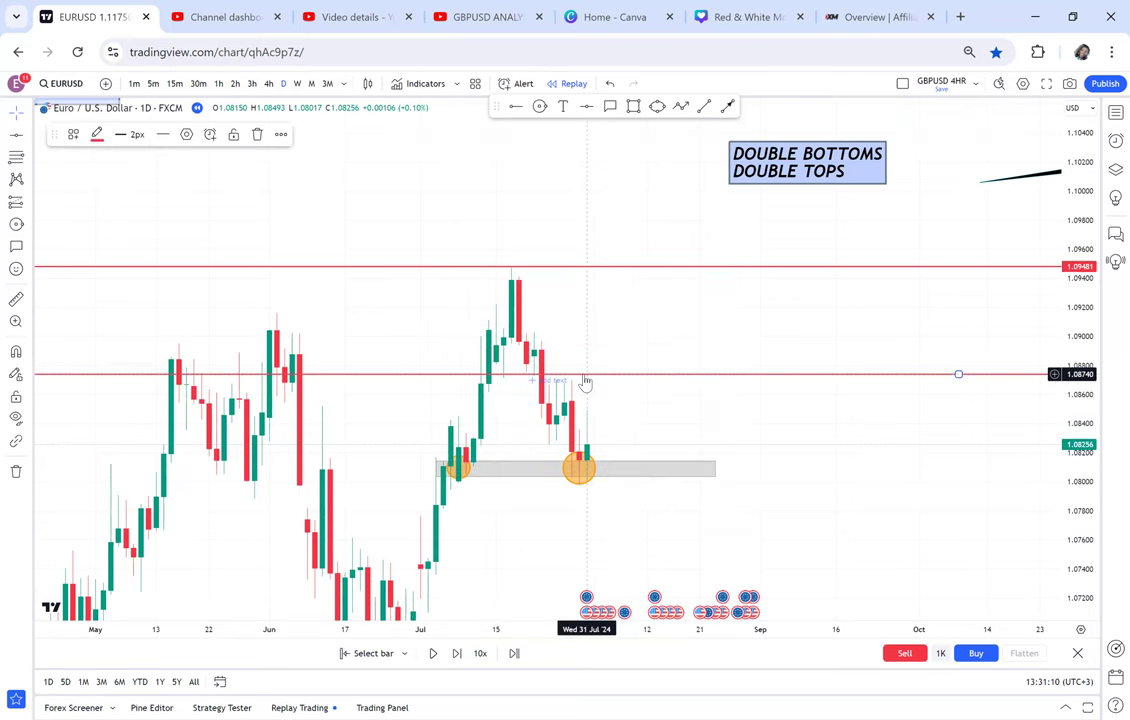
{"action": "left_click", "coordinate": [97, 135]}
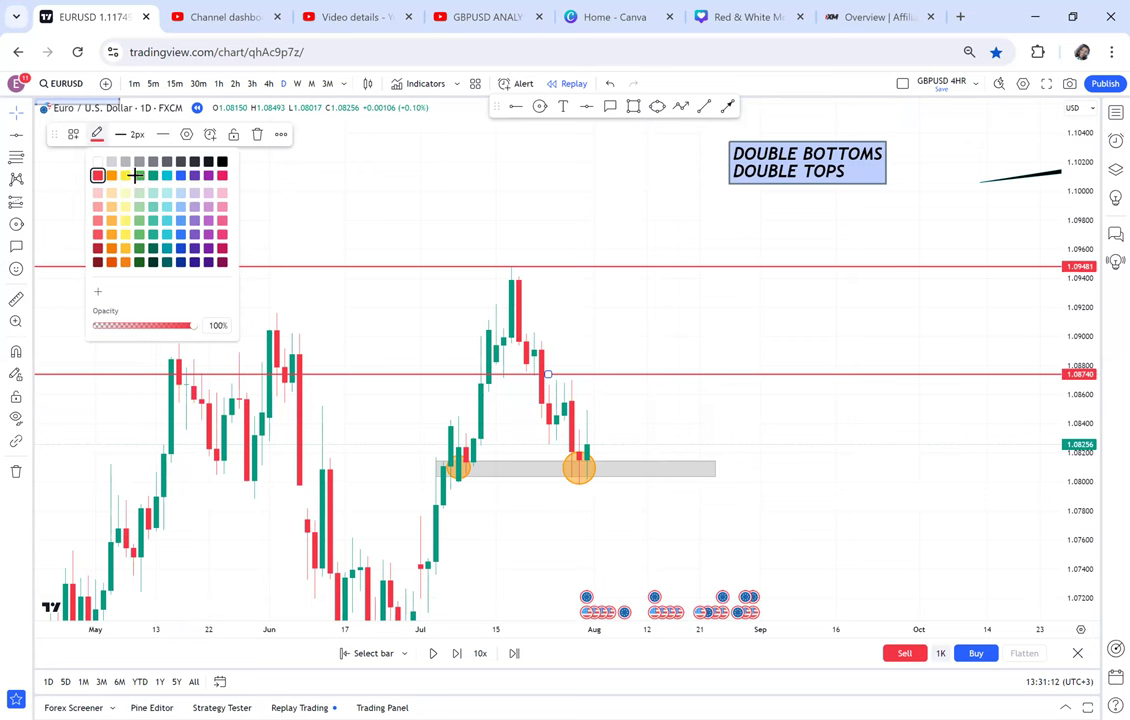
{"action": "left_click", "coordinate": [139, 176]}
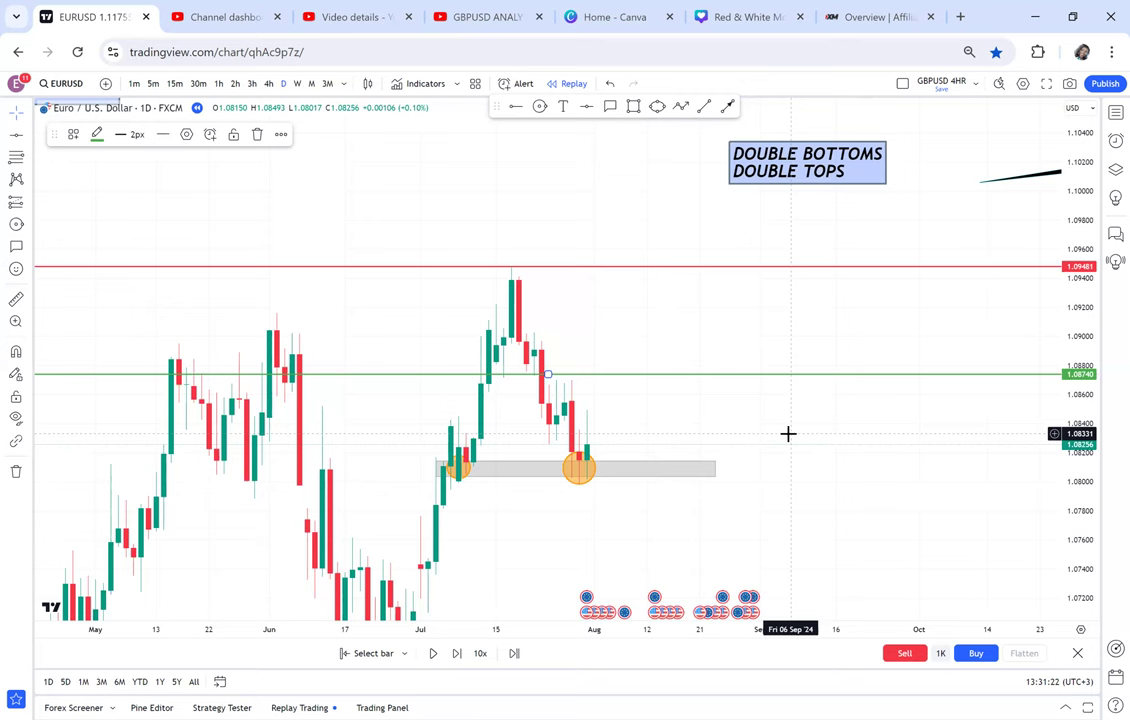
Step: Examine the marked zone and lines on the weekly timeframe and return to the daily chart
{"action": "left_click", "coordinate": [298, 85]}
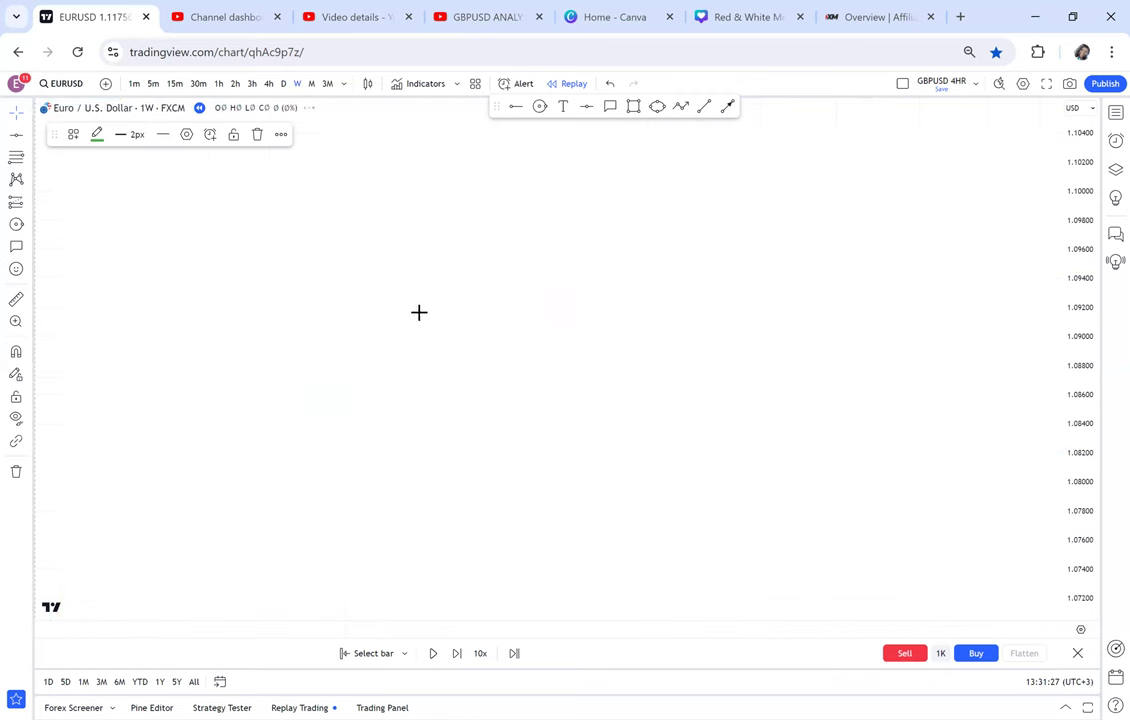
{"action": "scroll", "coordinate": [380, 540], "scroll_direction": "up", "scroll_amount": 2}
{"action": "left_click_drag", "start_coordinate": [382, 540], "coordinate": [845, 327]}
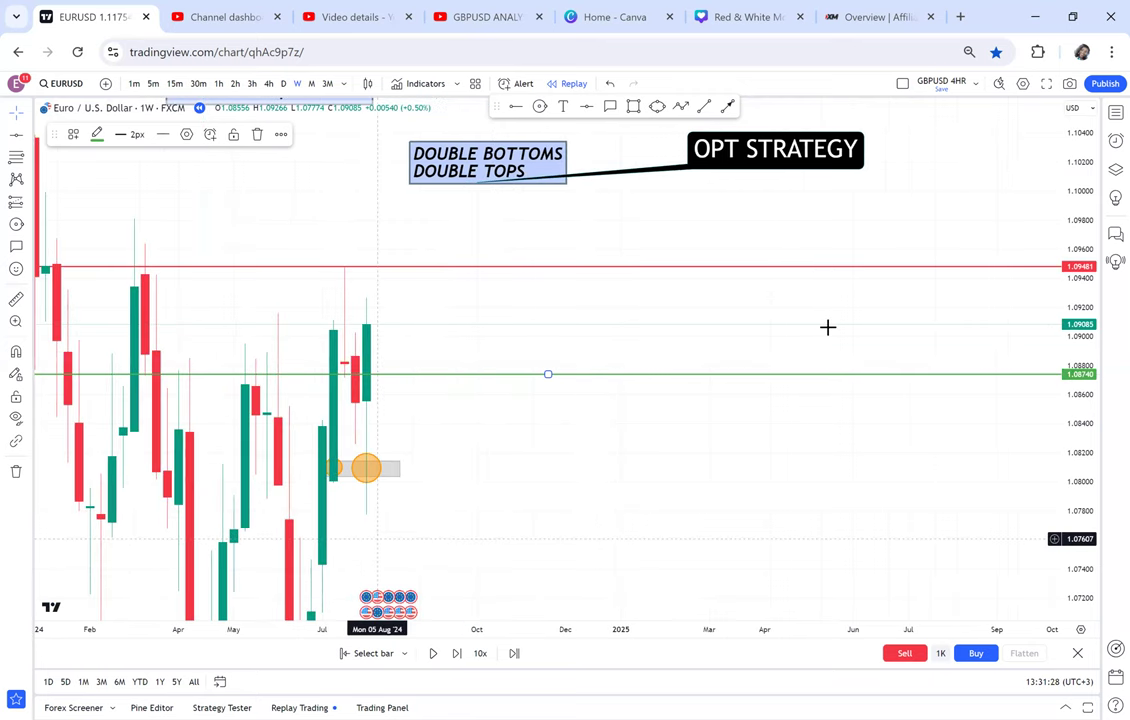
{"action": "scroll", "coordinate": [611, 268], "scroll_direction": "up", "scroll_amount": 5}
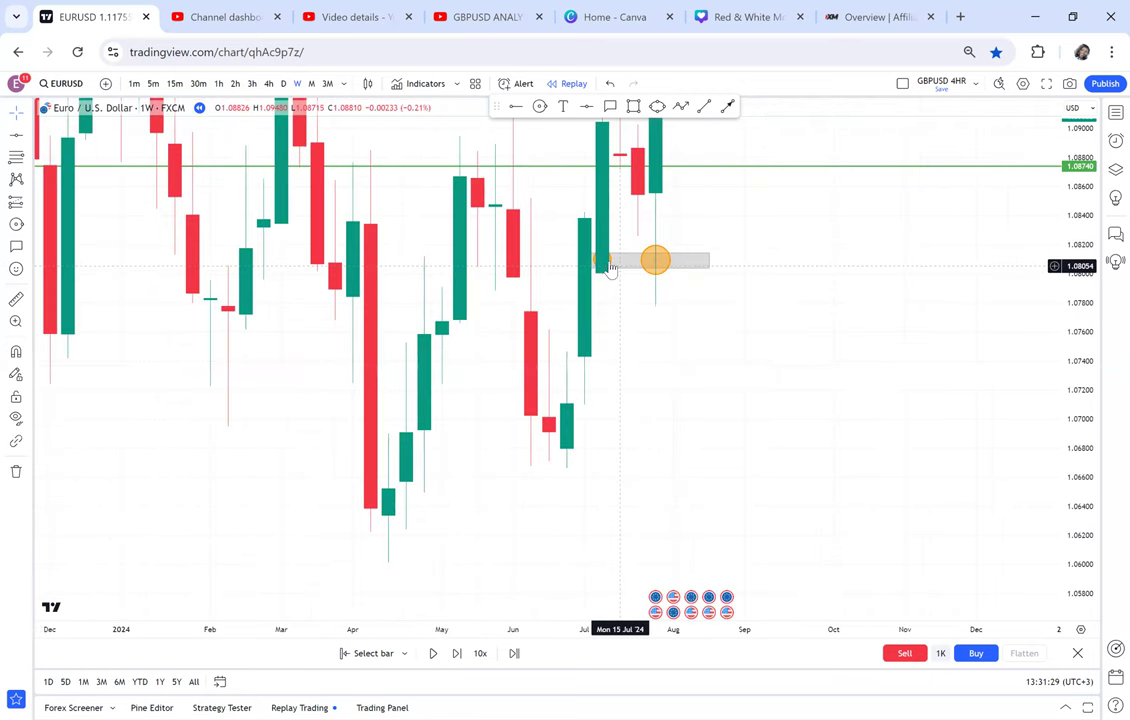
{"action": "left_click", "coordinate": [283, 84]}
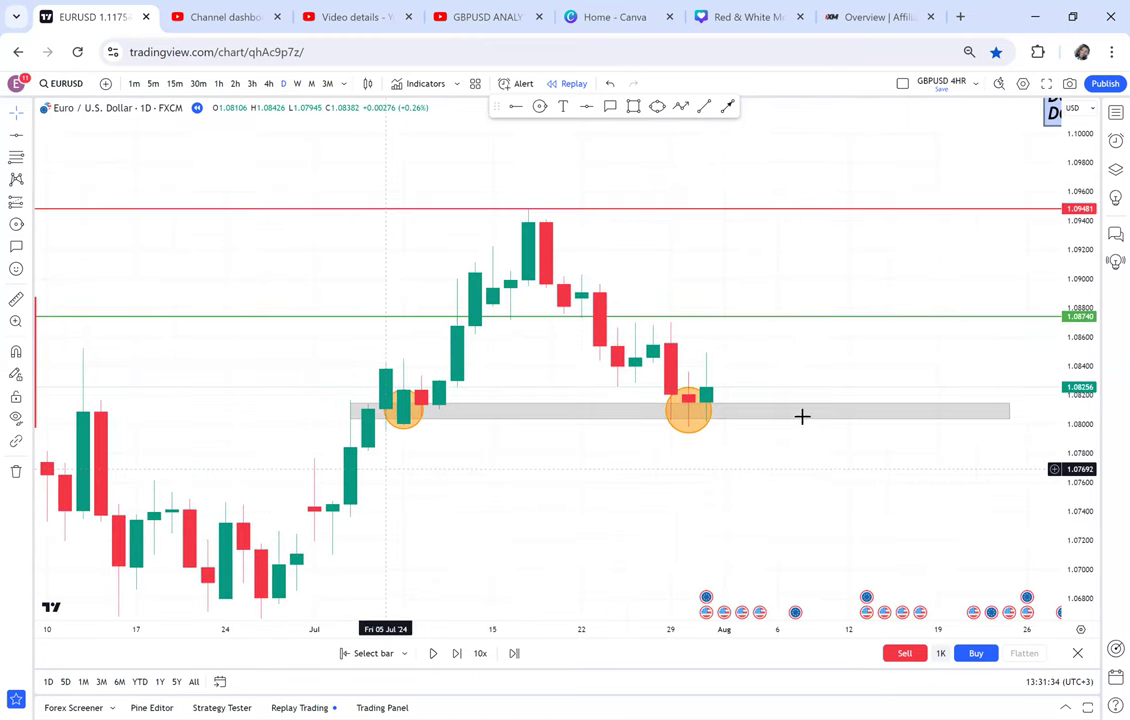
{"action": "left_click_drag", "start_coordinate": [1078, 450], "coordinate": [1078, 355]}
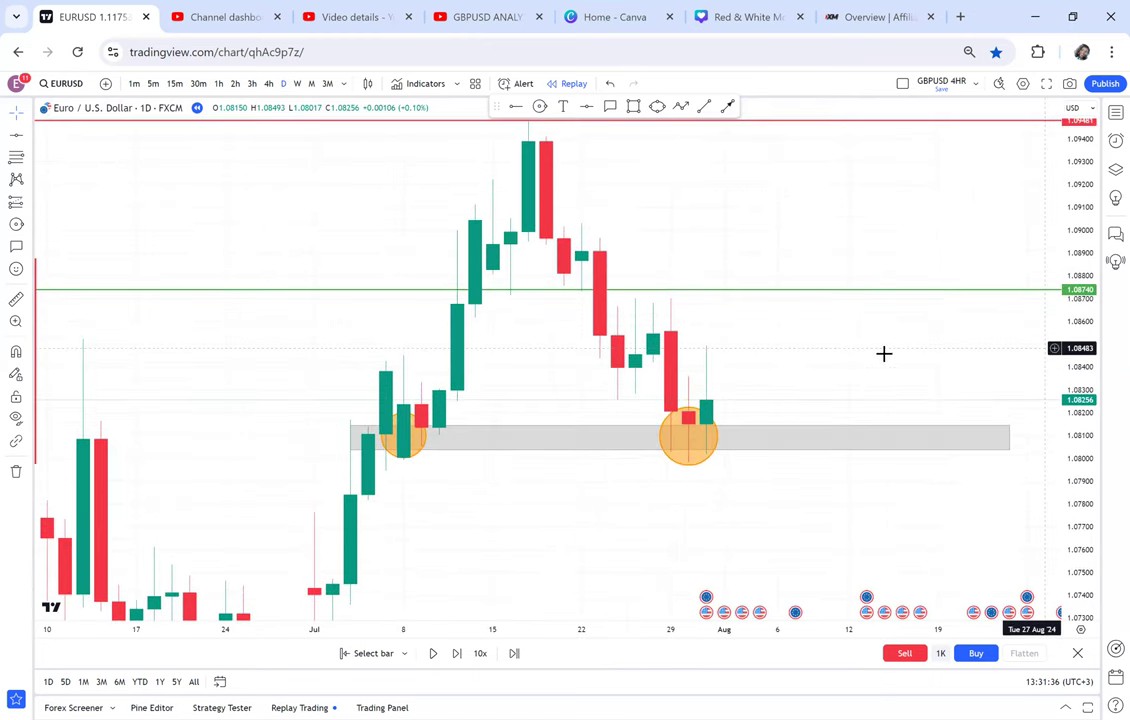
{"action": "scroll", "coordinate": [883, 353], "scroll_direction": "down", "scroll_amount": 3}
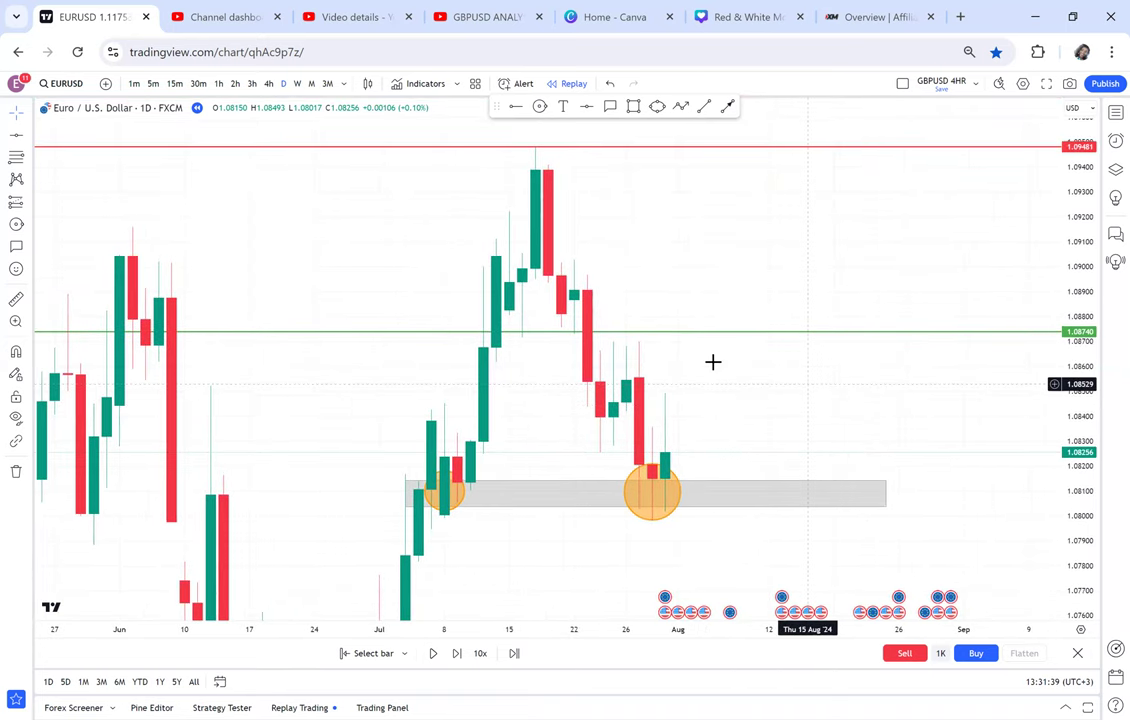
Step: Draw a grey rectangle around the second bottom, from 24 Jul to 12 Aug, between about 1.08492 and 1.08017
{"action": "left_click", "coordinate": [633, 107]}
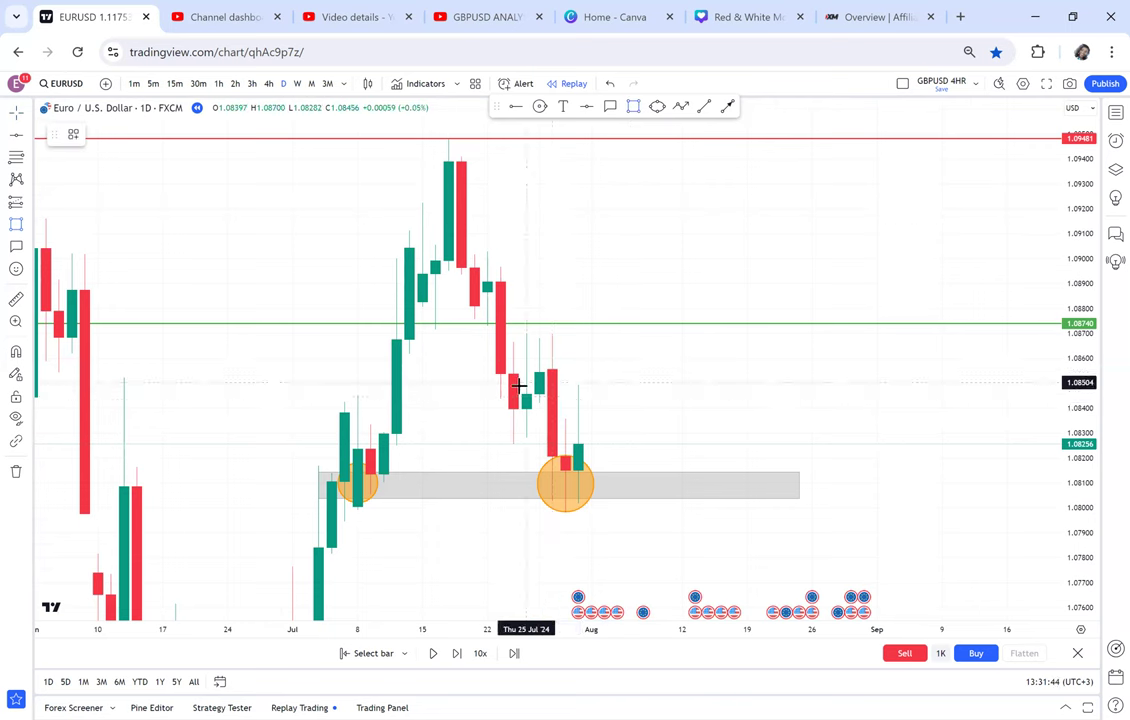
{"action": "left_click", "coordinate": [513, 385]}
{"action": "left_click", "coordinate": [680, 503]}
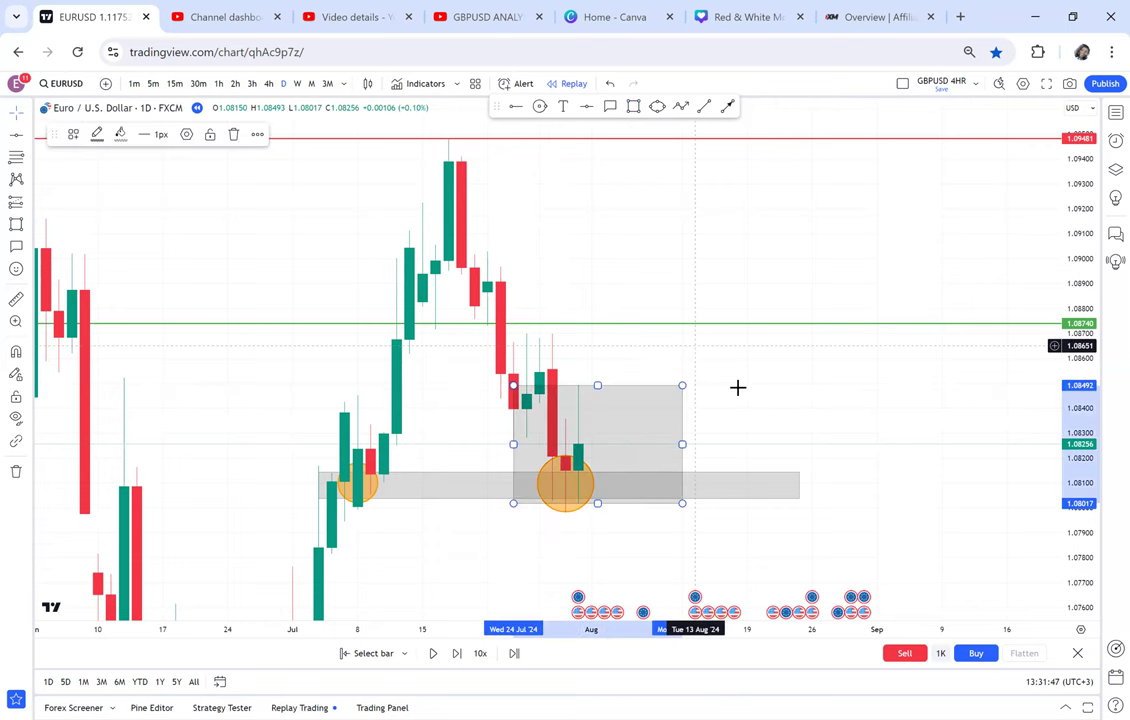
Step: Sketch a projected zigzag path from the grey box's upper edge, retesting the green line and ending with an arrow at the red line
{"action": "left_click", "coordinate": [681, 106]}
{"action": "left_click", "coordinate": [598, 389]}
{"action": "left_click", "coordinate": [609, 369]}
{"action": "left_click", "coordinate": [636, 391]}
{"action": "left_click", "coordinate": [658, 316]}
{"action": "left_click", "coordinate": [673, 331]}
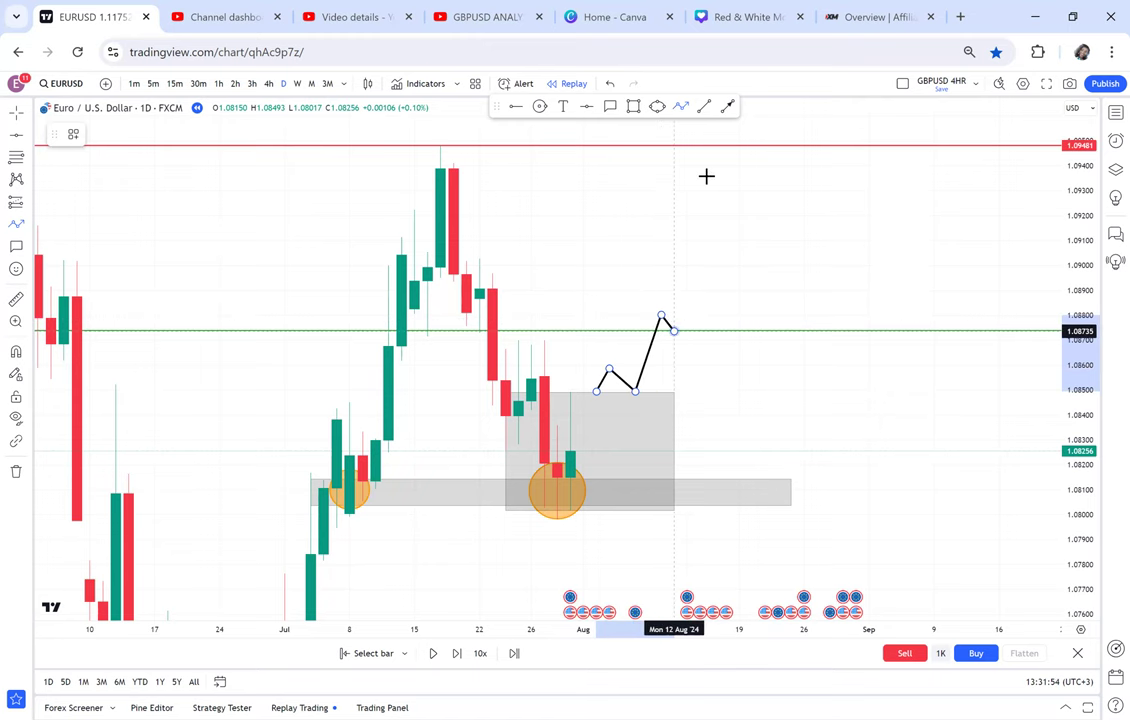
{"action": "double_click", "coordinate": [714, 144]}
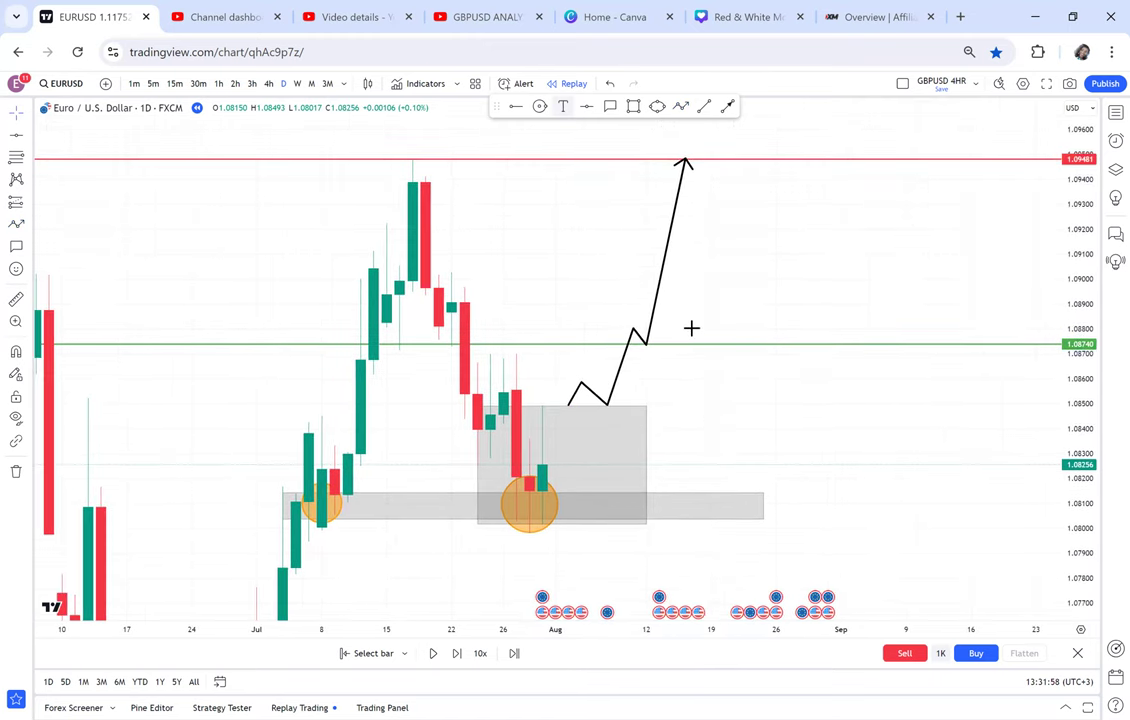
Step: Add a text label reading HALF just above the green line, beside the projected path
{"action": "left_click", "coordinate": [691, 328]}
{"action": "type", "text": "H"}
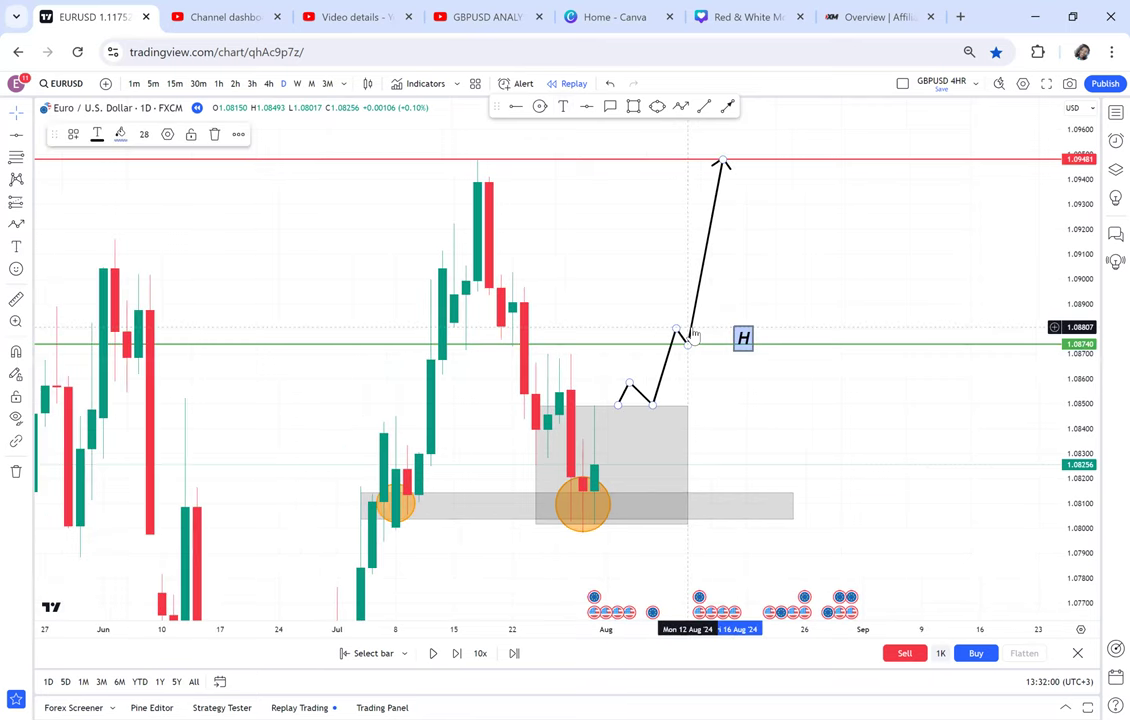
{"action": "type", "text": "ALH"}
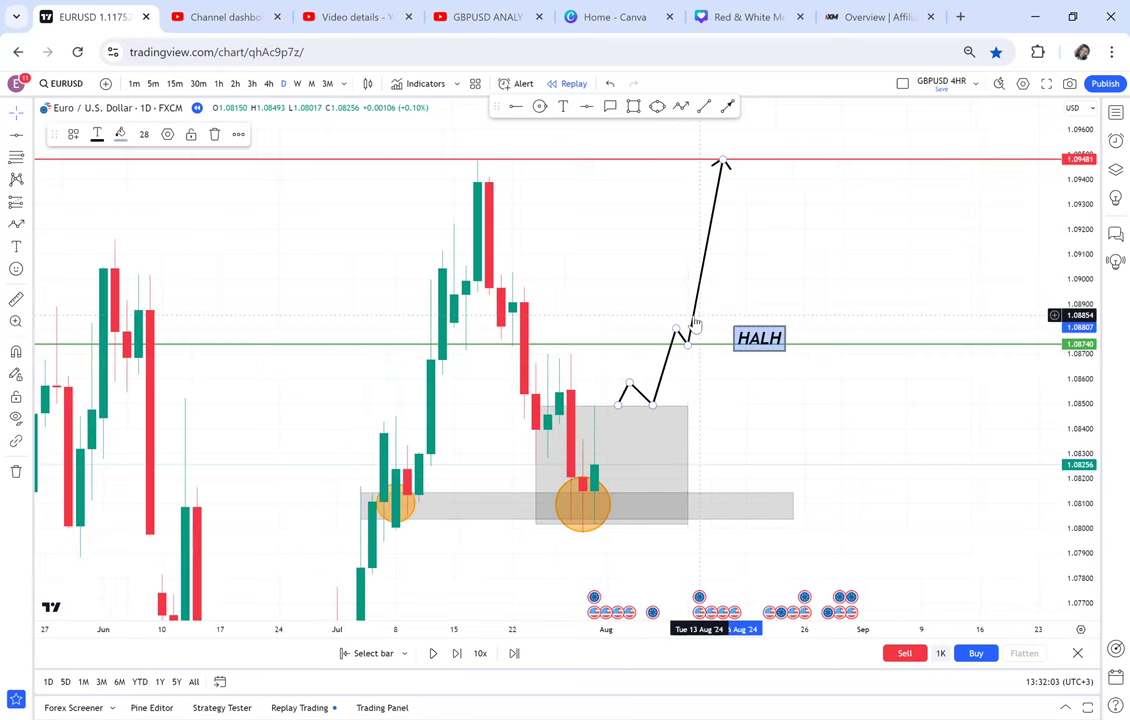
{"action": "key", "text": "BackSpace"}
{"action": "type", "text": "F"}
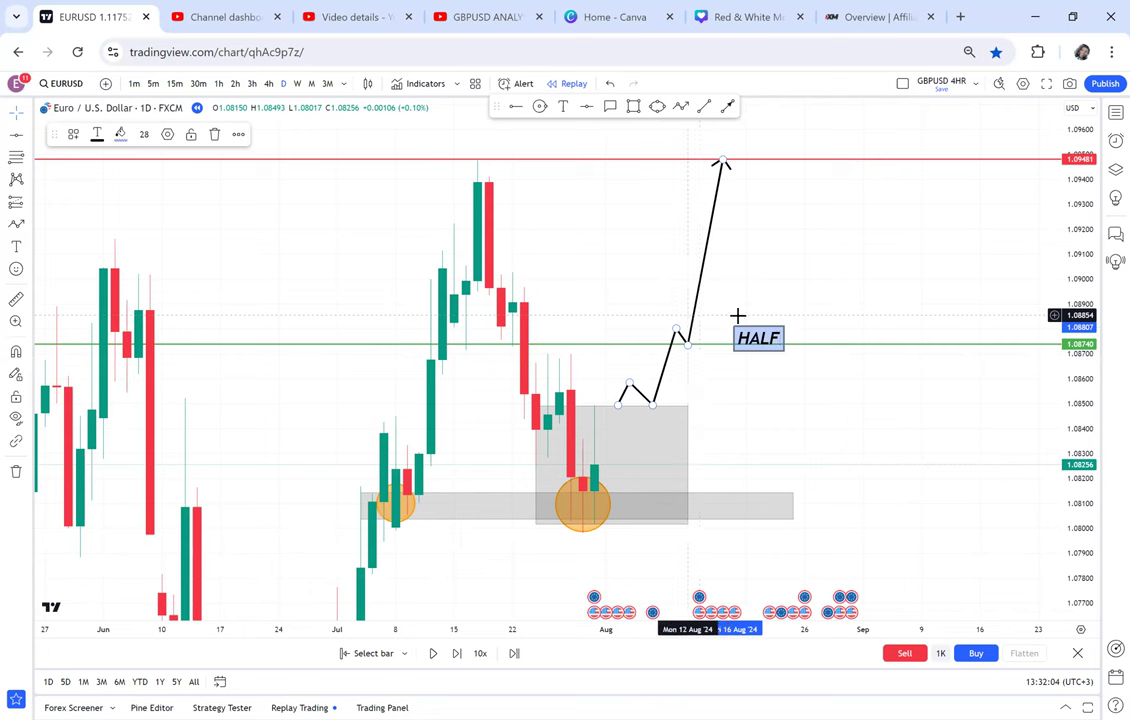
{"action": "left_click_drag", "start_coordinate": [756, 338], "coordinate": [745, 326]}
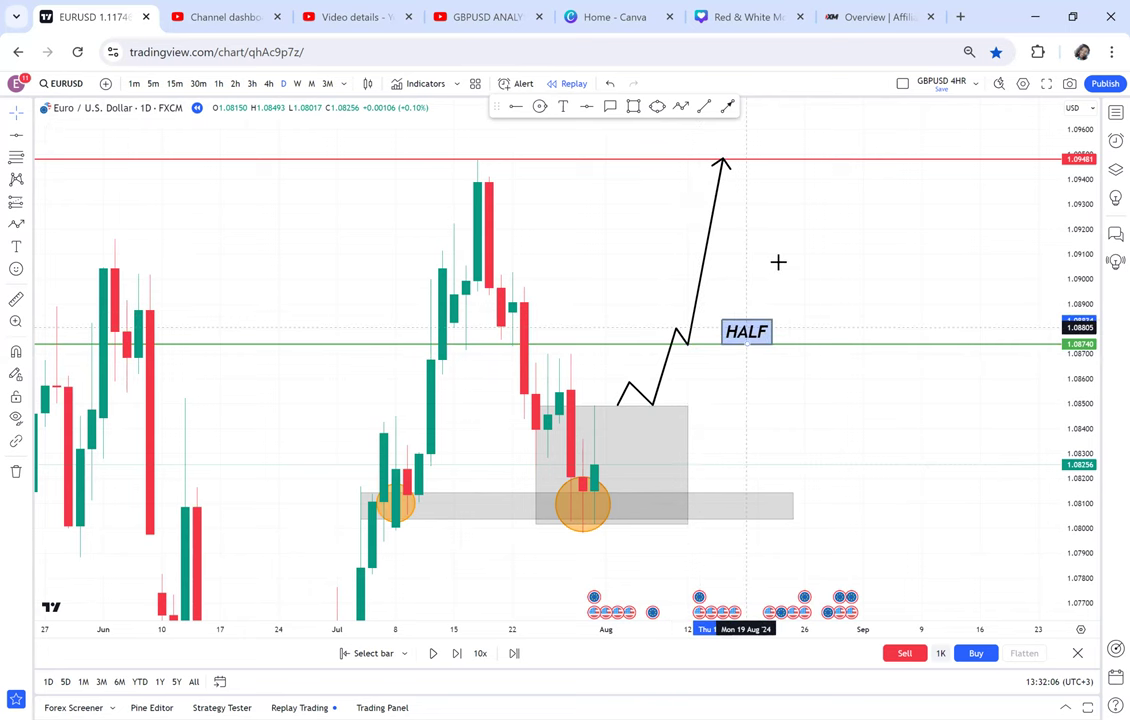
Step: Add a text label reading NECKLINE and place it just above the red line at the July high
{"action": "left_click", "coordinate": [472, 143]}
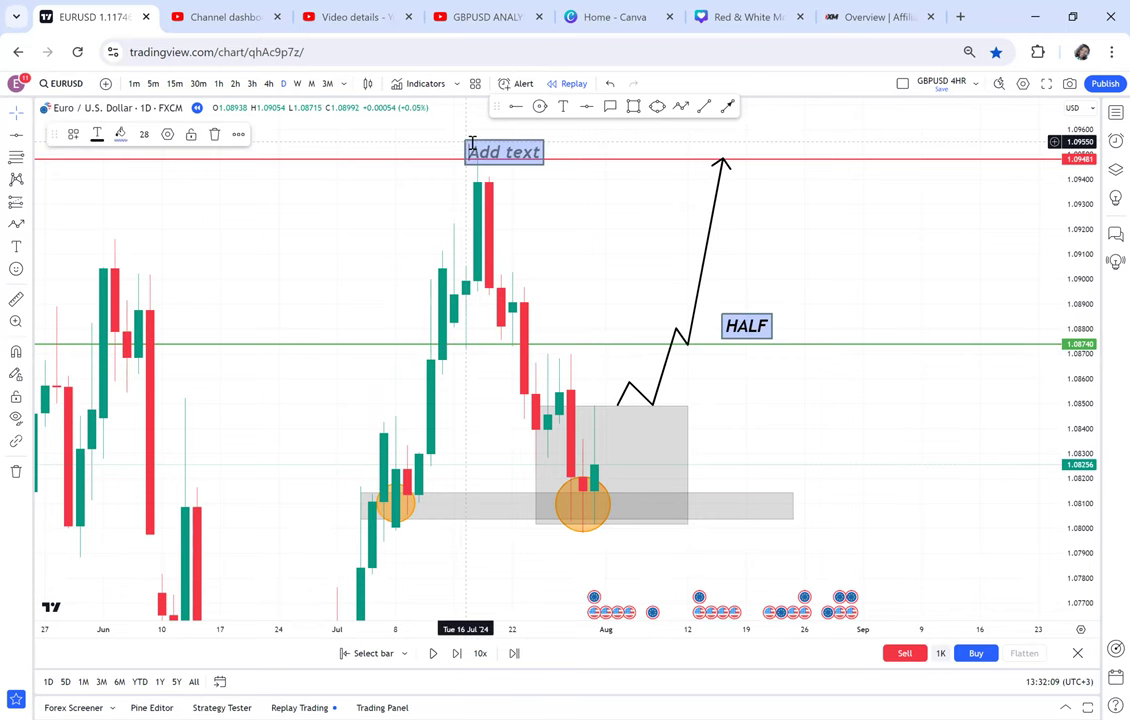
{"action": "type", "text": "NECKL"}
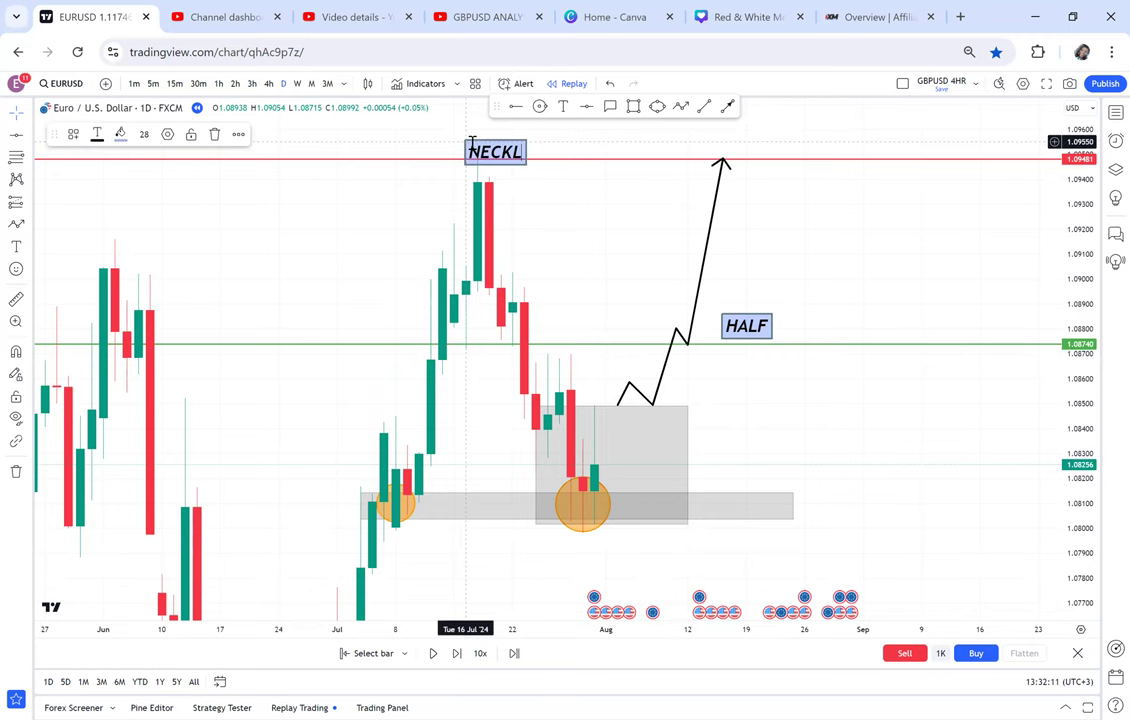
{"action": "type", "text": "INE"}
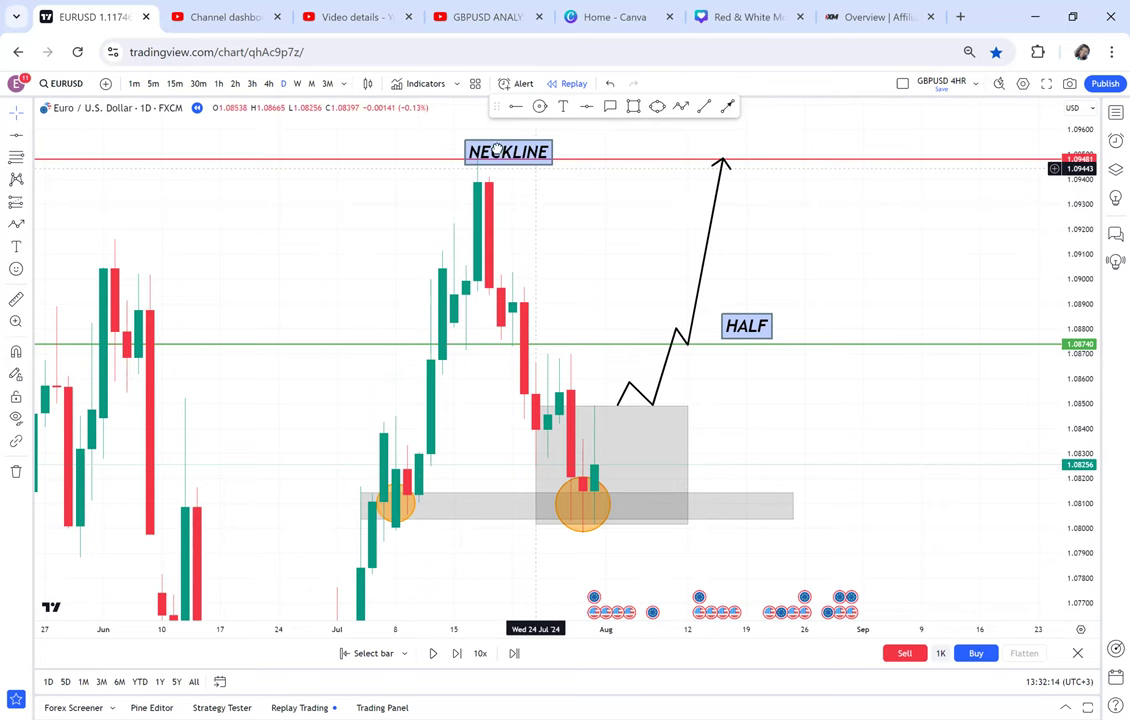
{"action": "left_click_drag", "start_coordinate": [522, 164], "coordinate": [489, 150]}
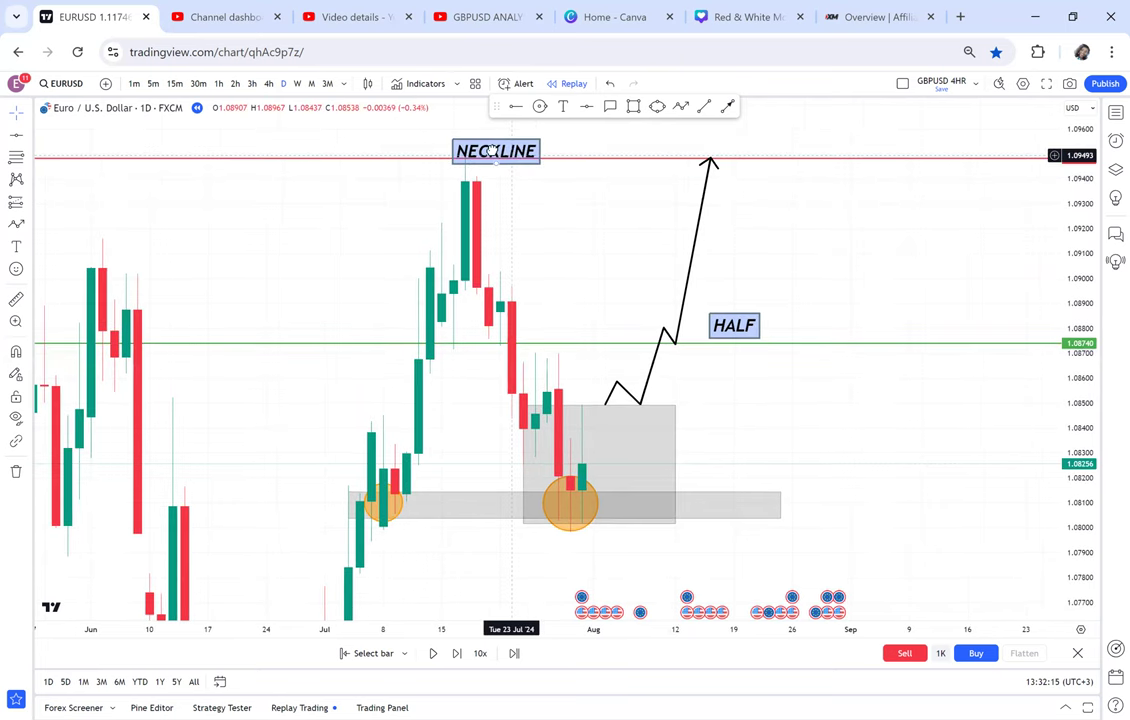
Step: Add a DOUBLE BOTTOM label in the support zone between the two circles and set its font size to 14
{"action": "left_click", "coordinate": [563, 107]}
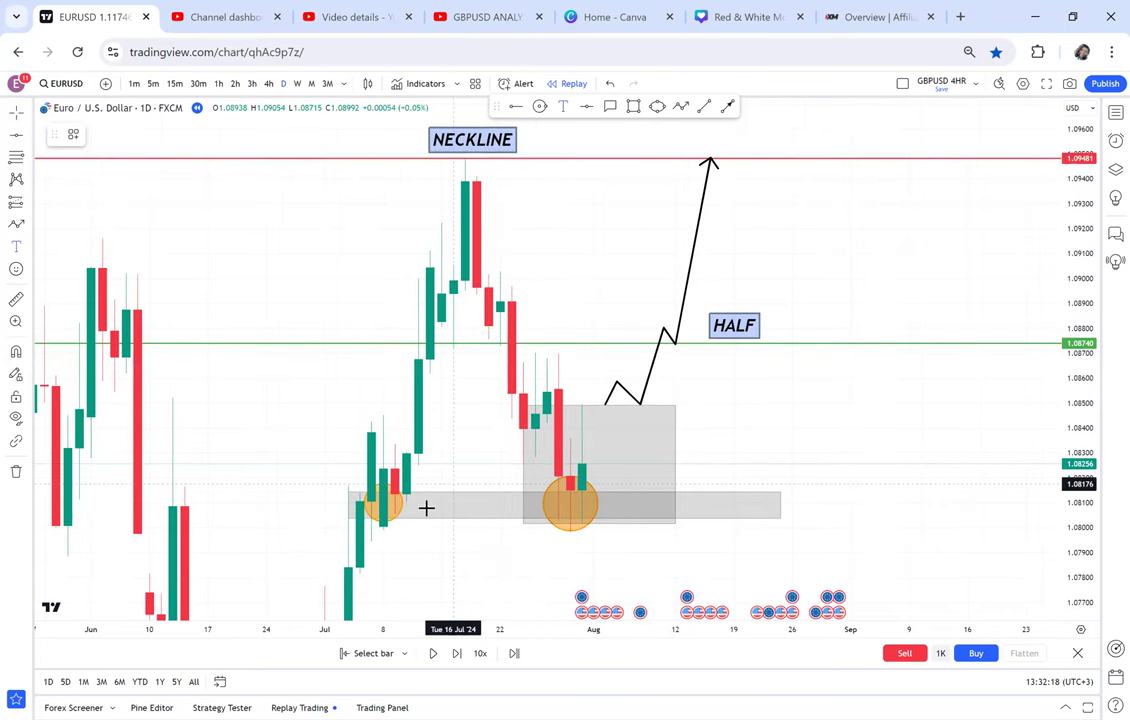
{"action": "left_click", "coordinate": [427, 507]}
{"action": "type", "text": "D"}
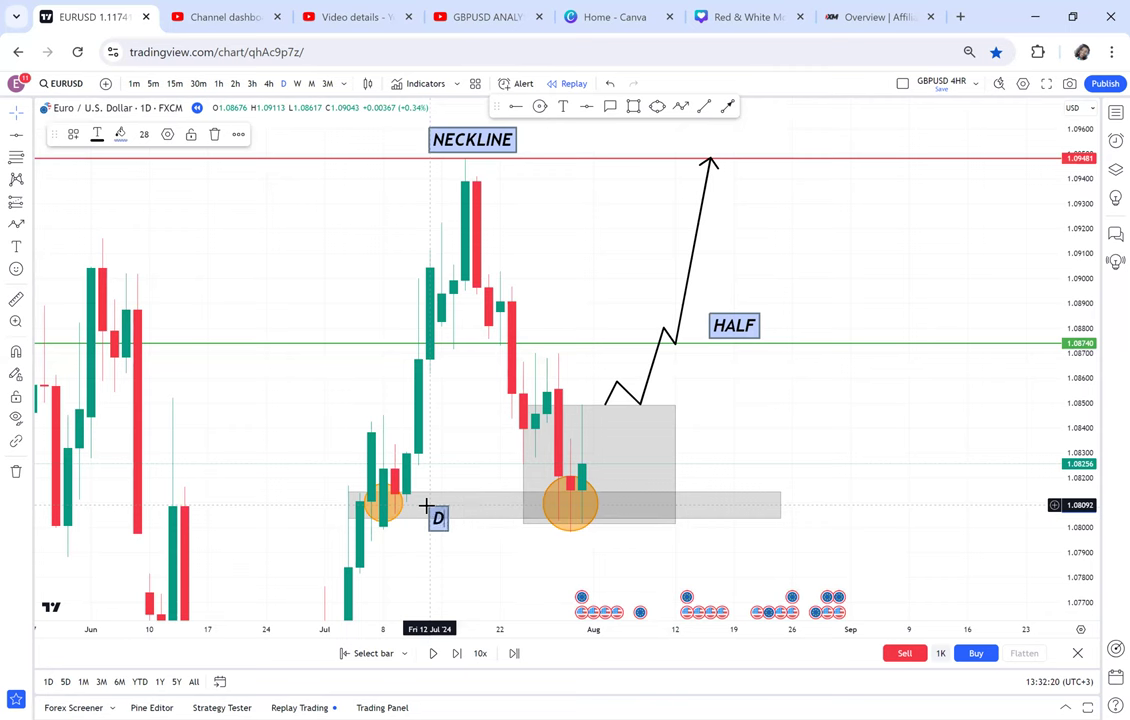
{"action": "type", "text": "OUBLE B"}
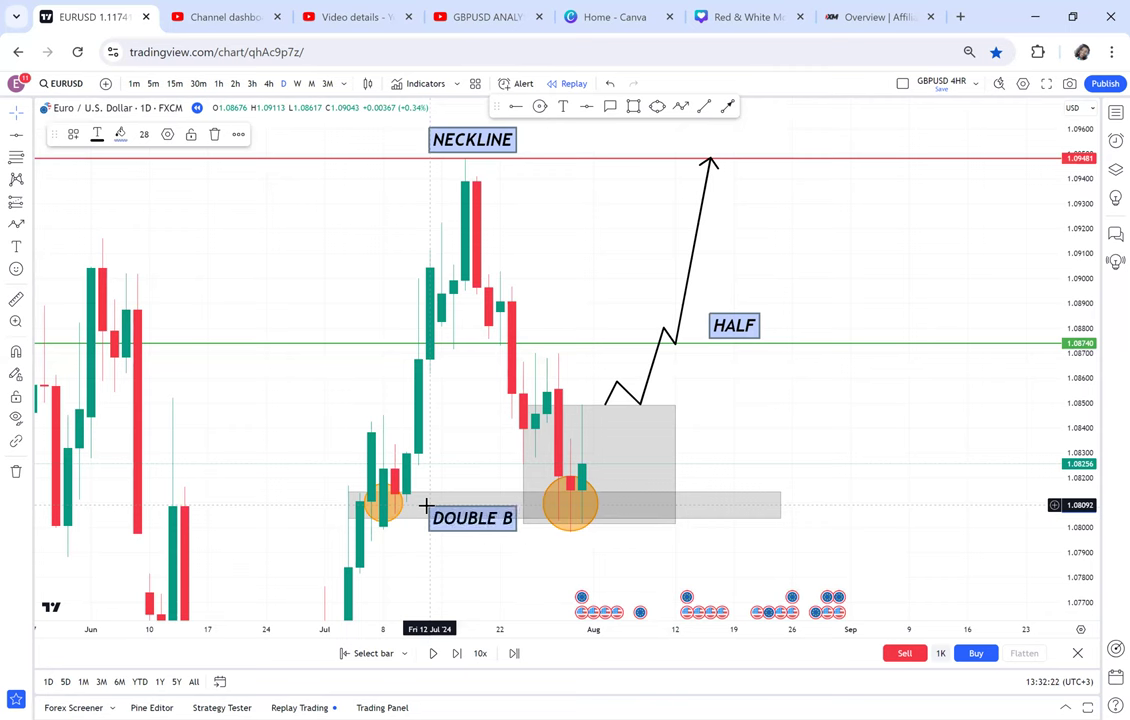
{"action": "type", "text": "OTTOM"}
{"action": "left_click", "coordinate": [144, 134]}
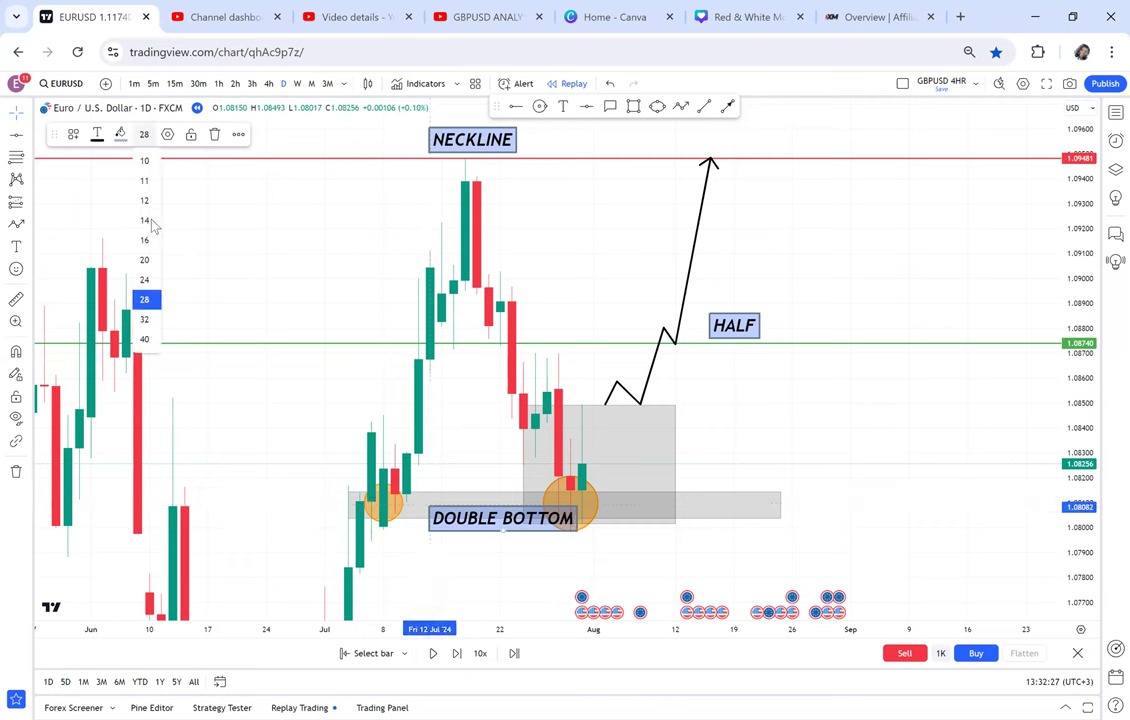
{"action": "left_click", "coordinate": [144, 220]}
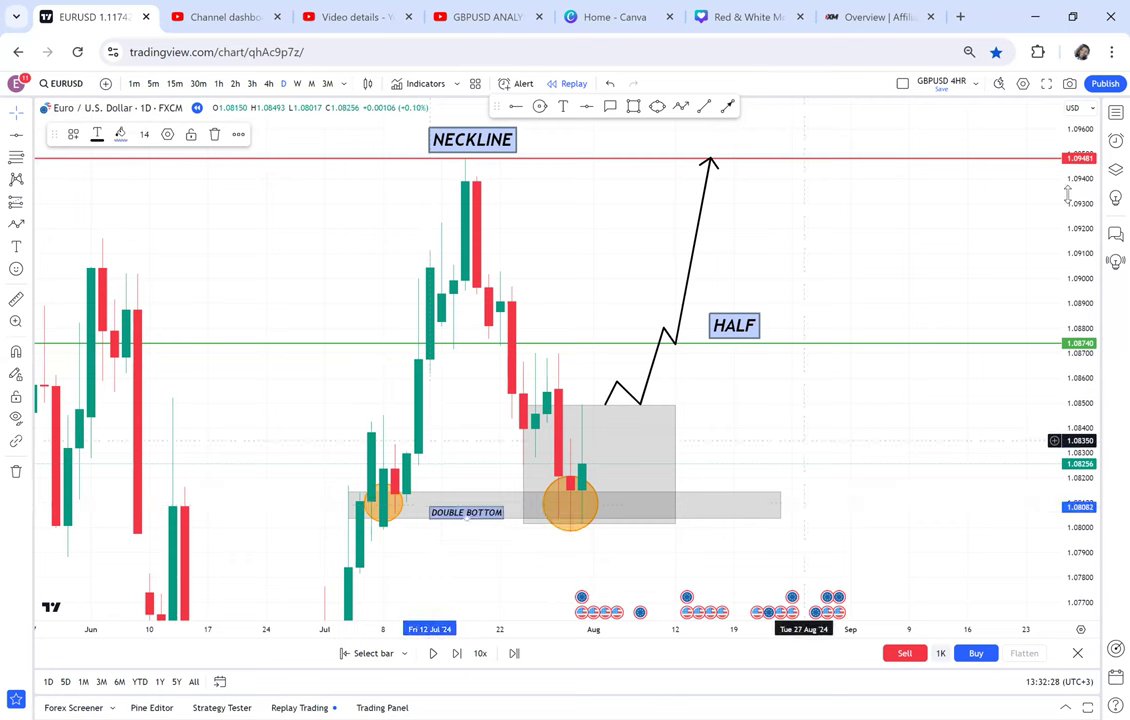
{"action": "scroll", "coordinate": [890, 378], "scroll_direction": "up", "scroll_amount": 1}
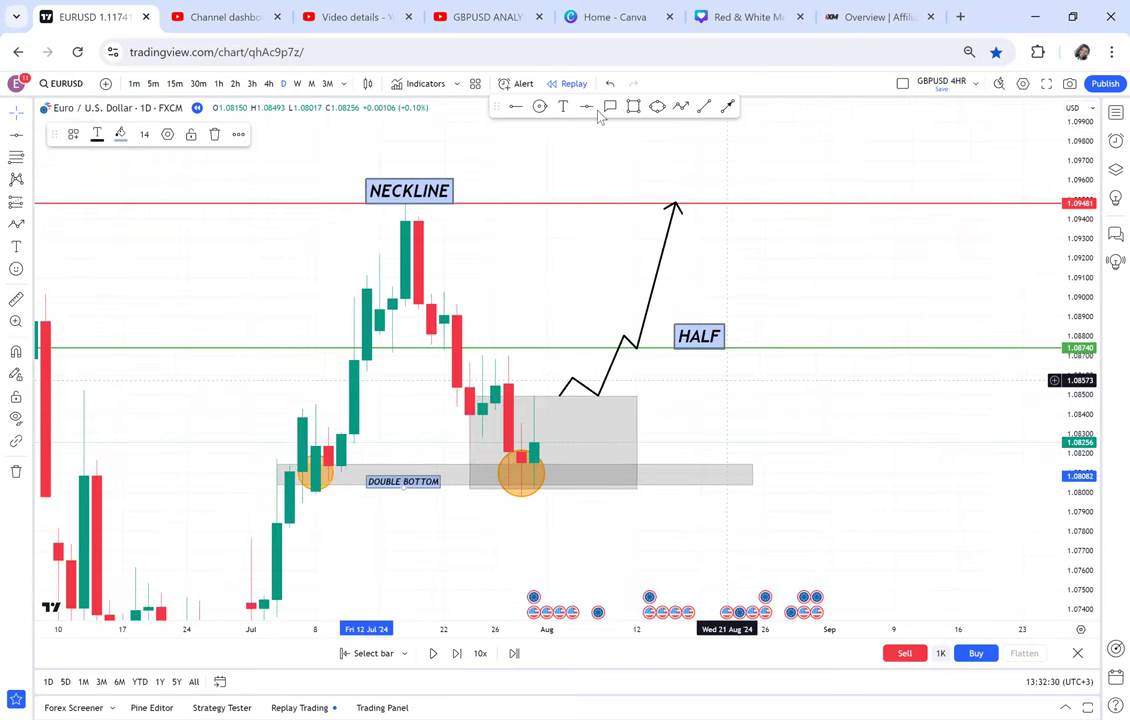
Step: Draw a narrow rectangle as a bullish candle after the last bar, from about 1.08259 to 1.08827, filled green at 90% opacity
{"action": "left_click", "coordinate": [633, 108]}
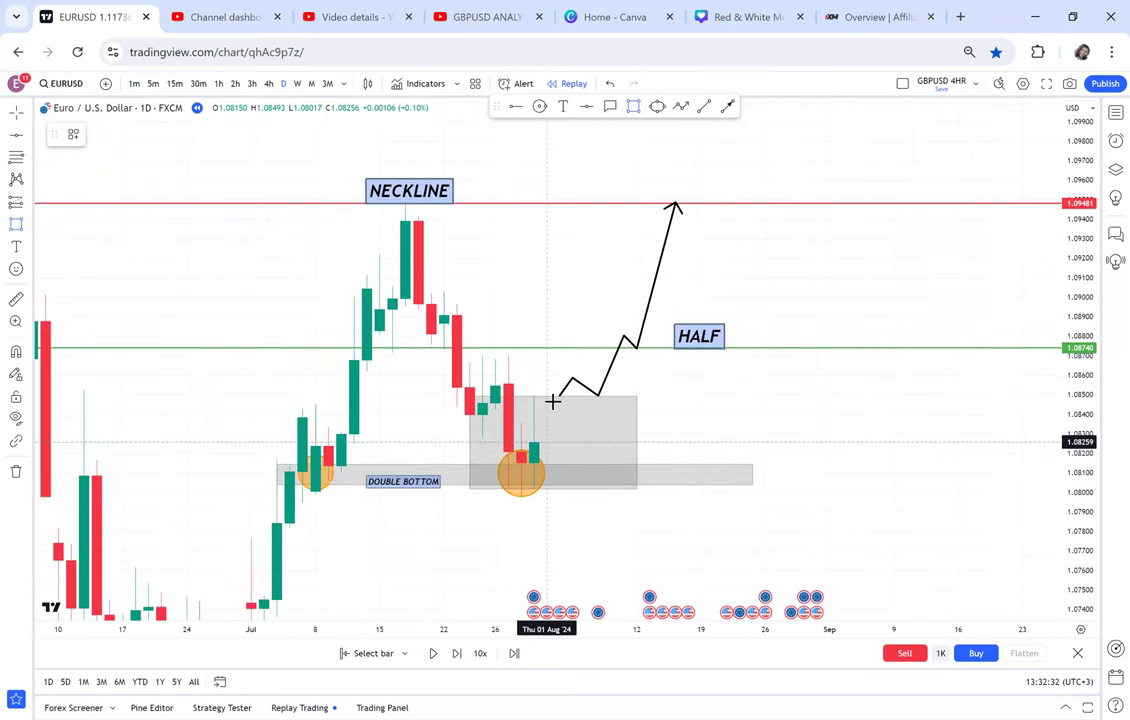
{"action": "left_click_drag", "start_coordinate": [547, 441], "coordinate": [559, 332]}
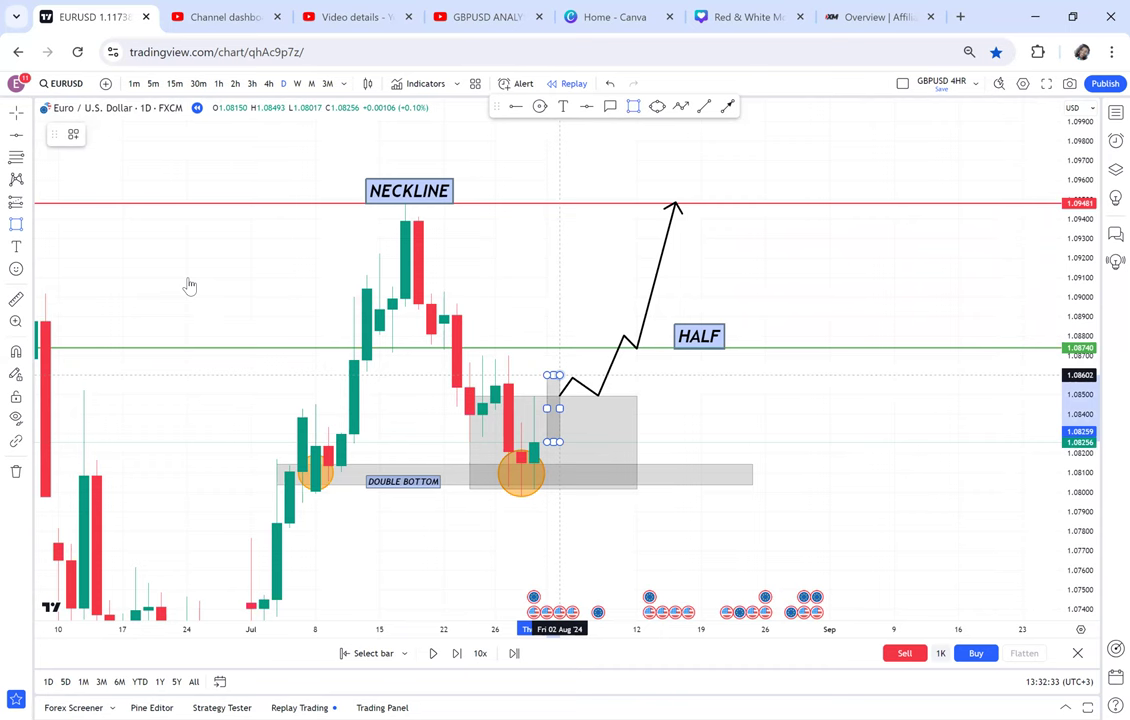
{"action": "left_click", "coordinate": [120, 134]}
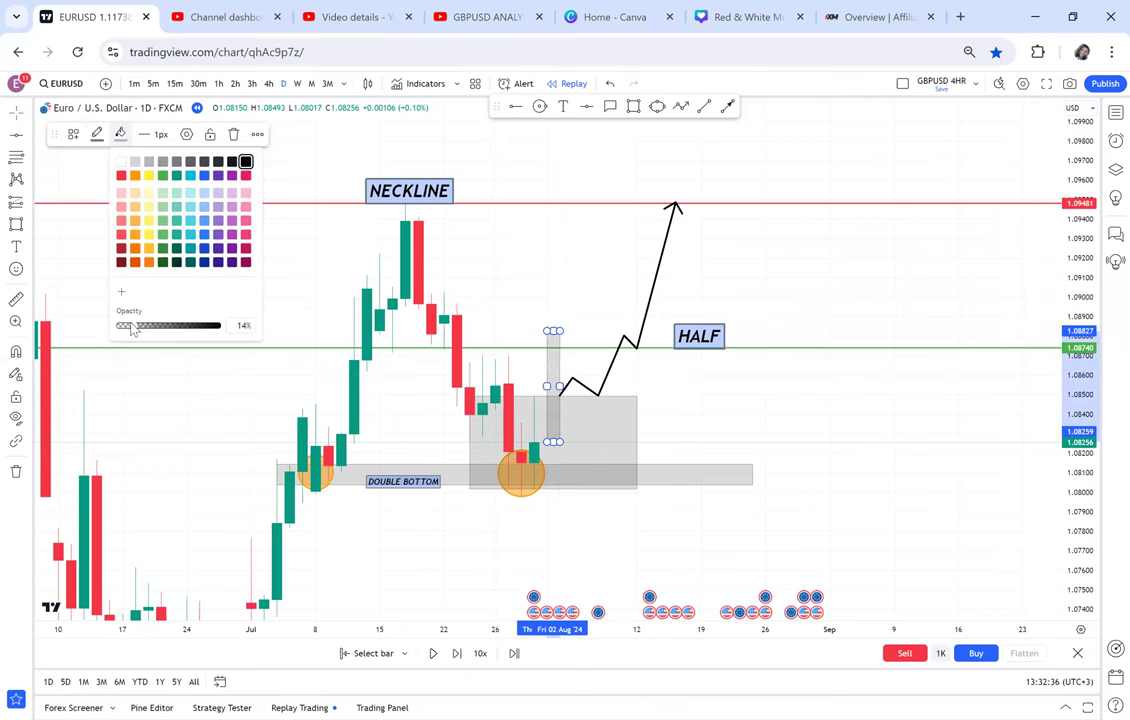
{"action": "left_click", "coordinate": [161, 175]}
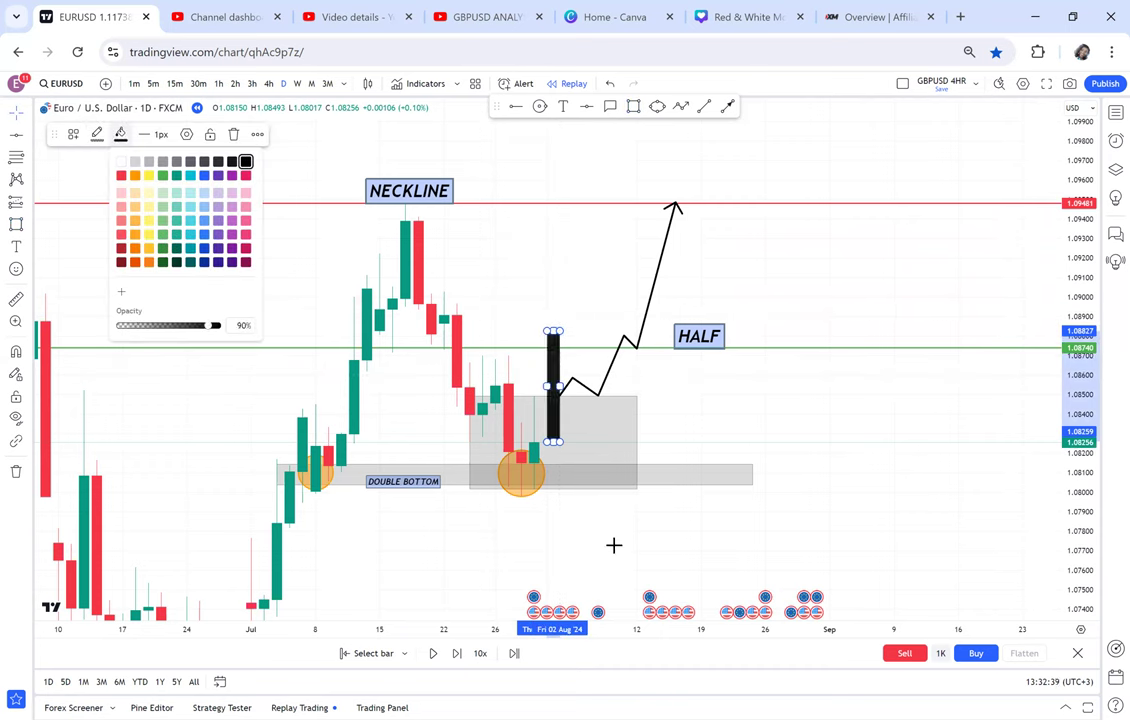
{"action": "left_click", "coordinate": [778, 396]}
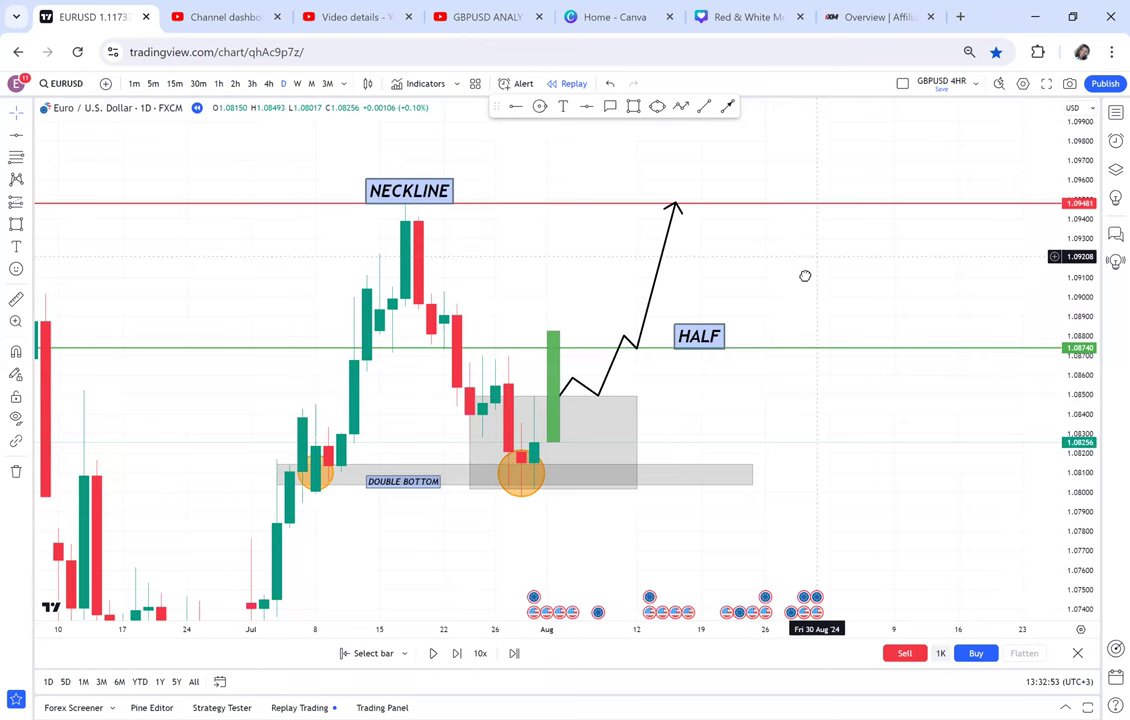
Step: Advance the replay by one daily bar and delete the green candle-shaped rectangle
{"action": "left_click_drag", "start_coordinate": [805, 275], "coordinate": [804, 290]}
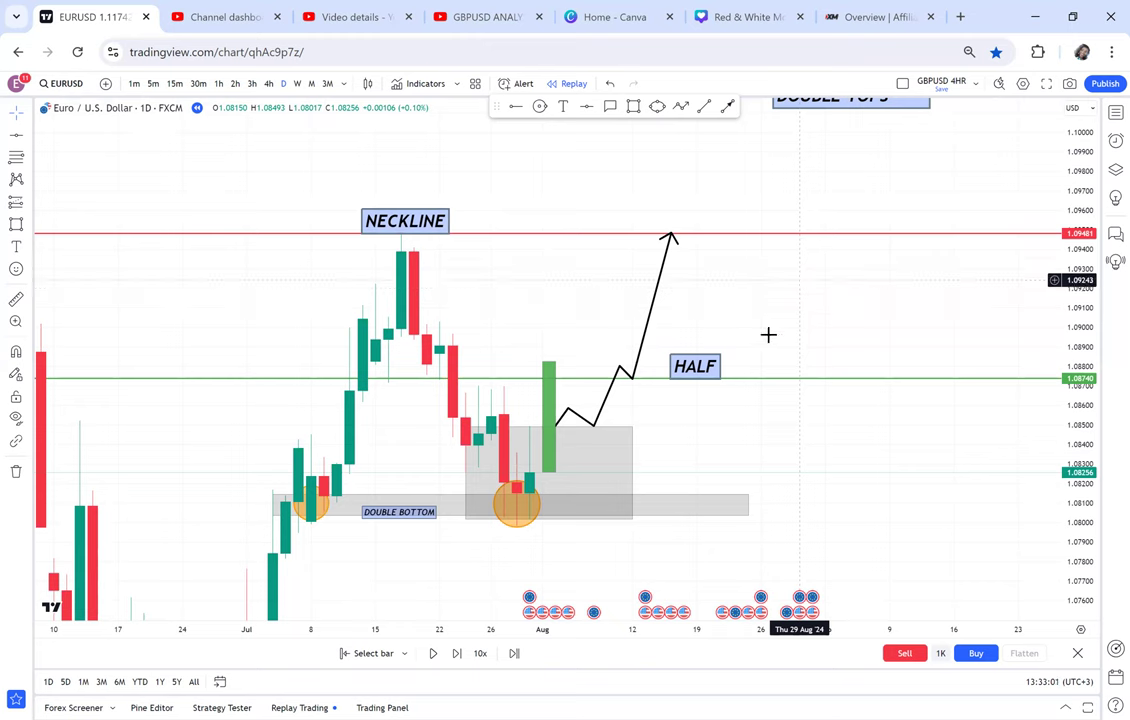
{"action": "scroll", "coordinate": [760, 400], "scroll_direction": "down", "scroll_amount": 3}
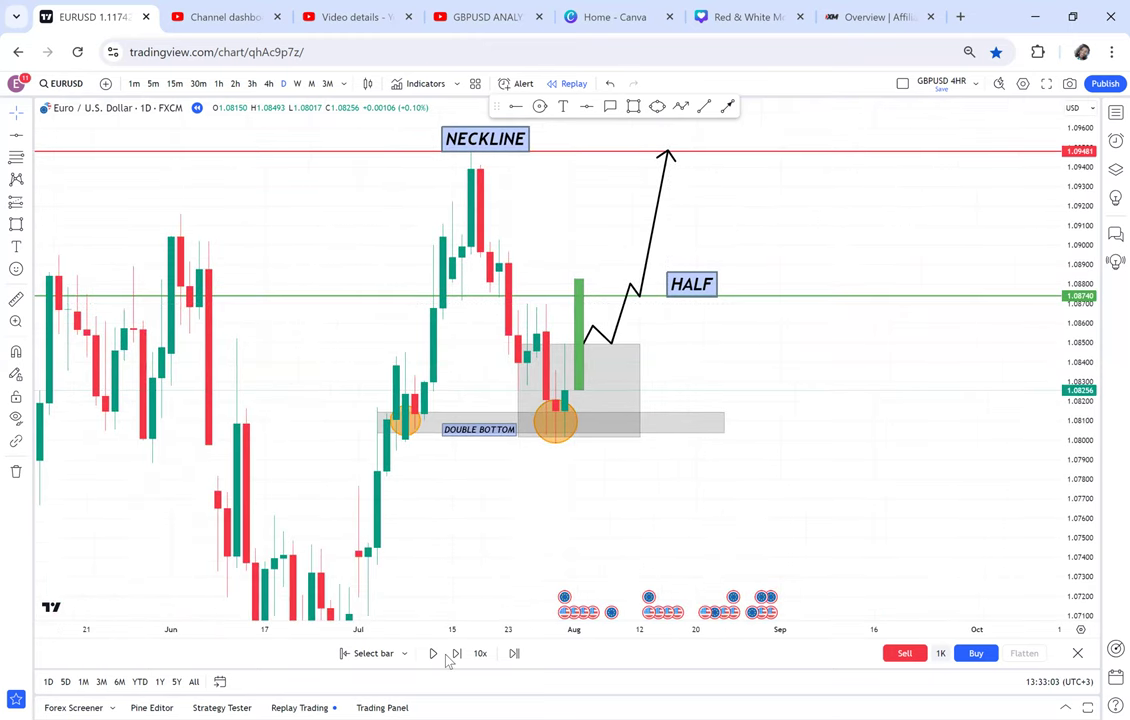
{"action": "left_click", "coordinate": [455, 654]}
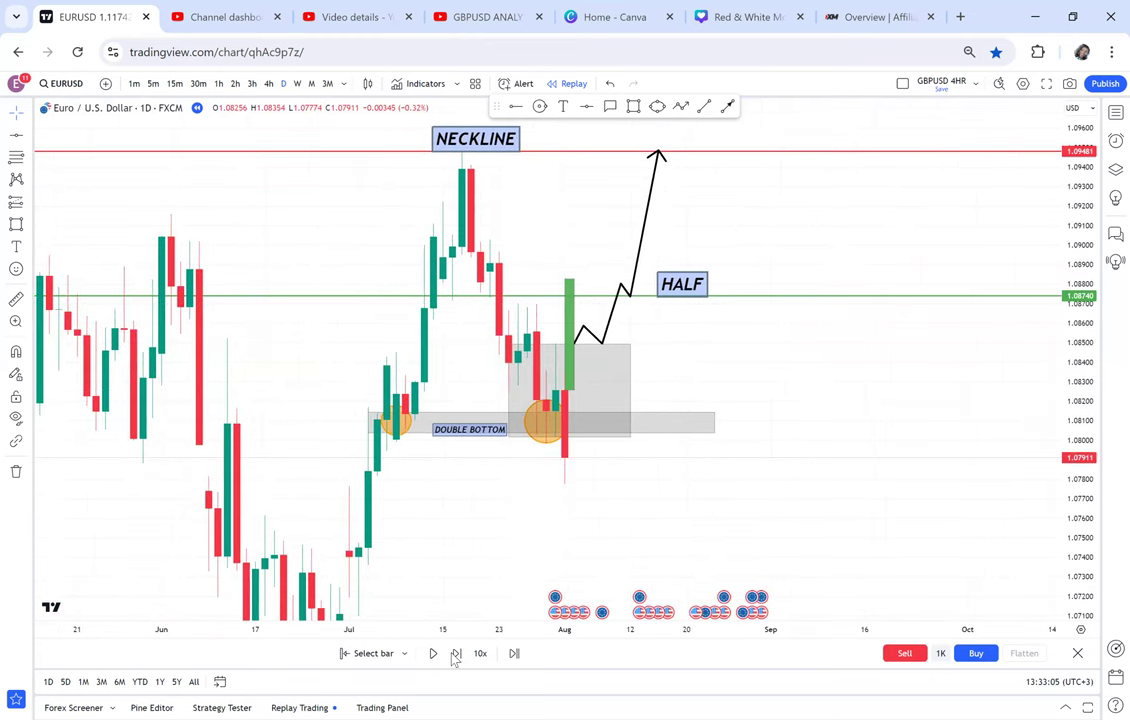
{"action": "left_click", "coordinate": [574, 308]}
{"action": "left_click", "coordinate": [235, 136]}
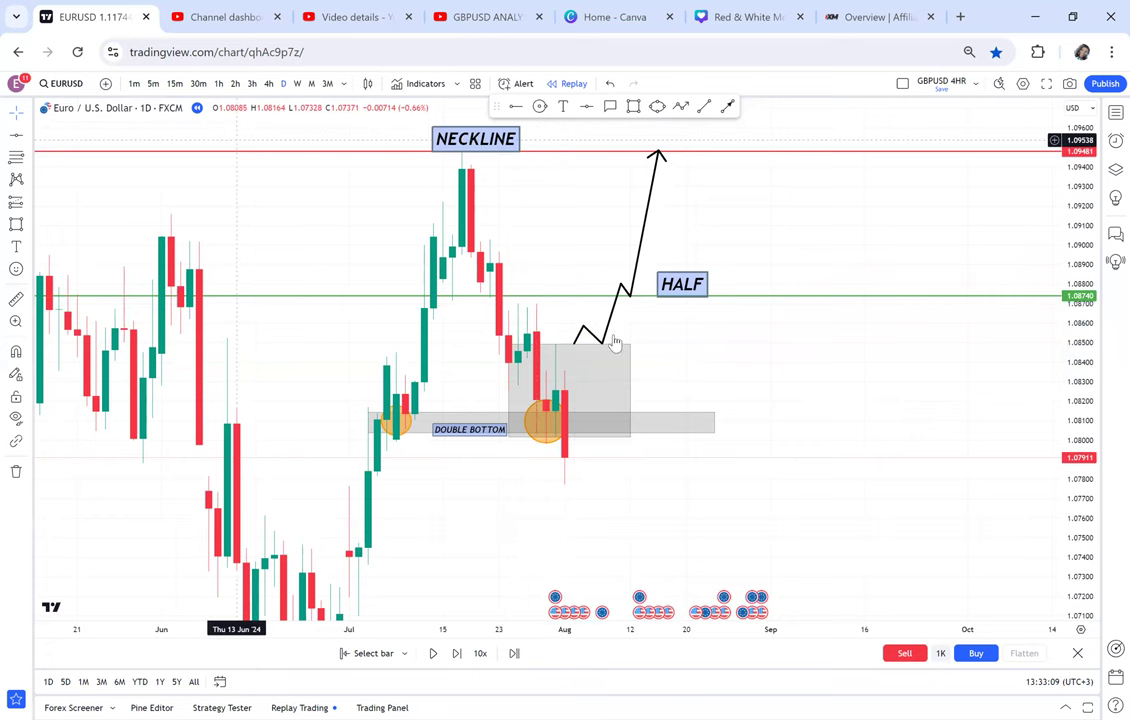
Step: Place a red cross sticker over the pattern, centred at 23 Jul near 1.08843, and enlarge it to span most of the formation
{"action": "scroll", "coordinate": [620, 394], "scroll_direction": "up", "scroll_amount": 2}
{"action": "left_click_drag", "start_coordinate": [643, 368], "coordinate": [810, 333]}
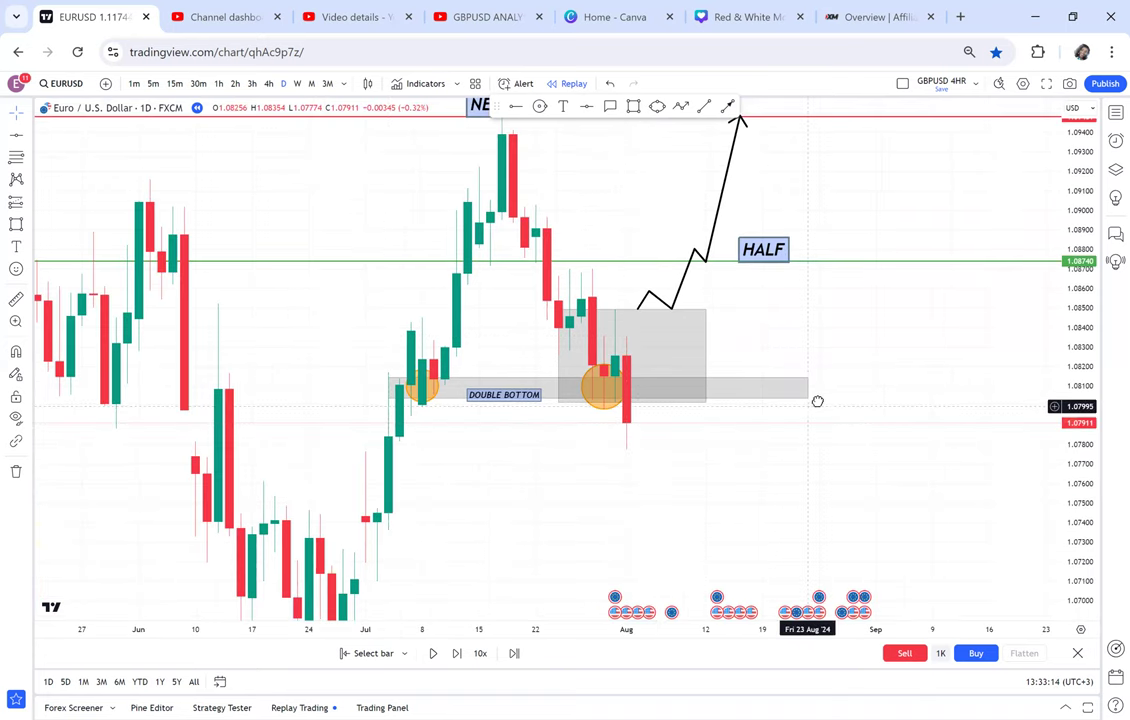
{"action": "left_click_drag", "start_coordinate": [870, 348], "coordinate": [817, 401]}
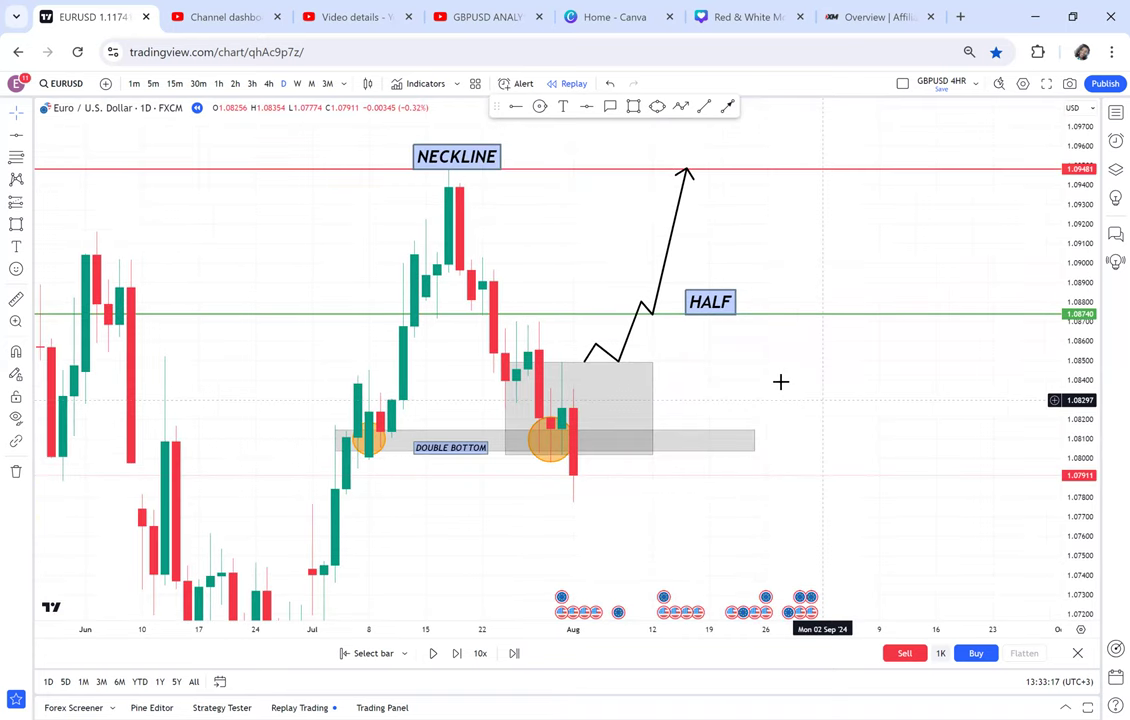
{"action": "left_click", "coordinate": [28, 271]}
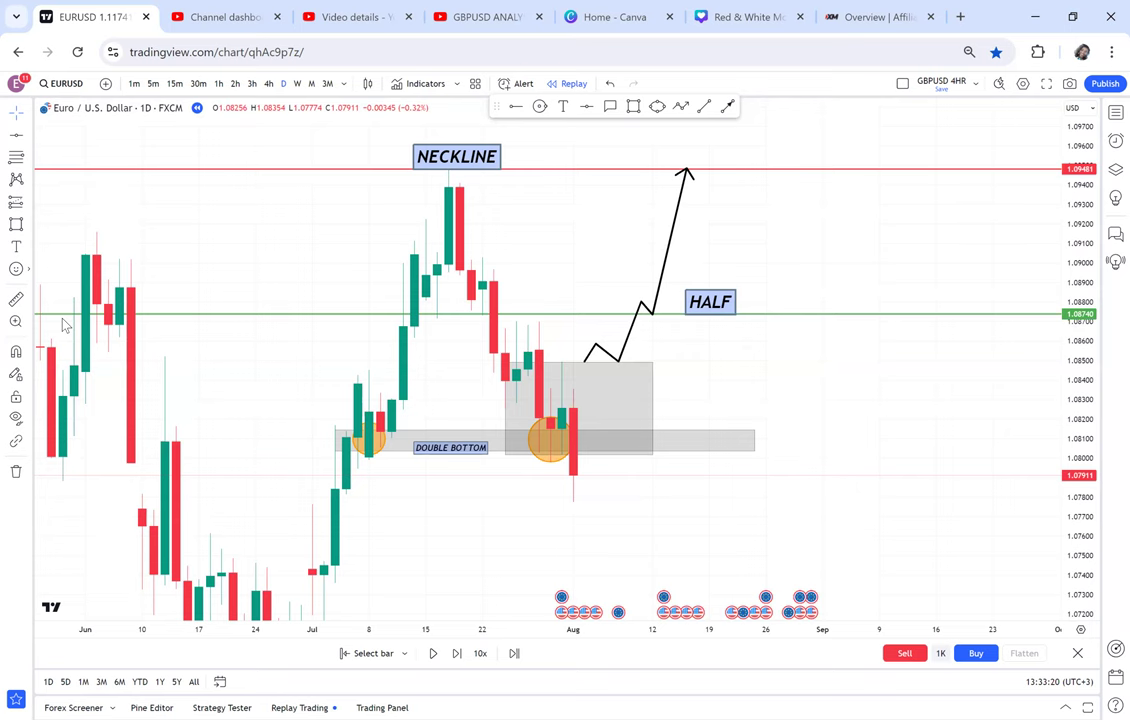
{"action": "left_click", "coordinate": [493, 293]}
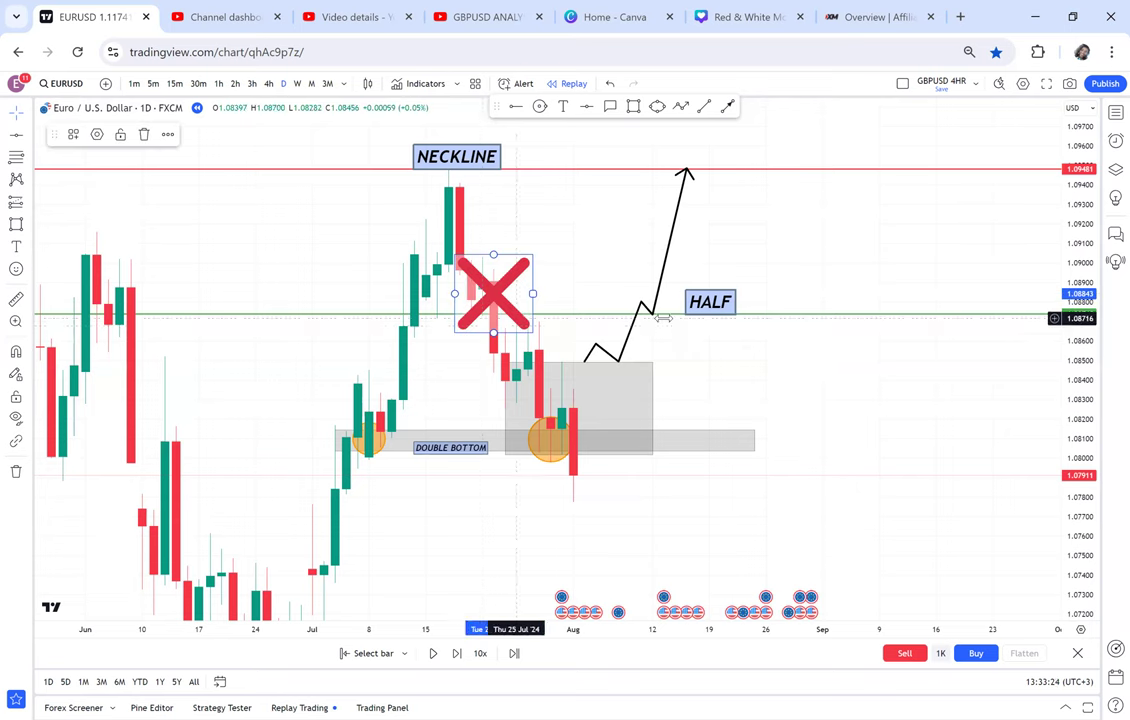
{"action": "left_click_drag", "start_coordinate": [533, 293], "coordinate": [561, 361]}
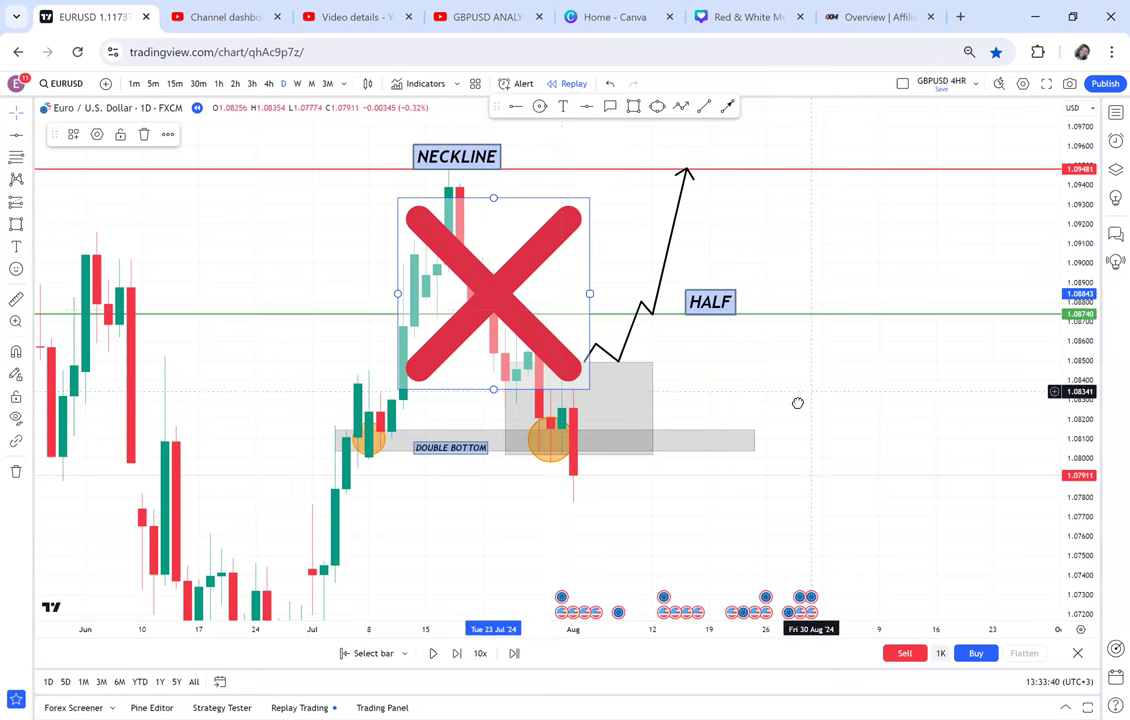
Step: Draw an arrow from about 1.07500 at 24 Jul up to the red breakdown candle's close near 1.07916
{"action": "left_click_drag", "start_coordinate": [817, 397], "coordinate": [797, 403]}
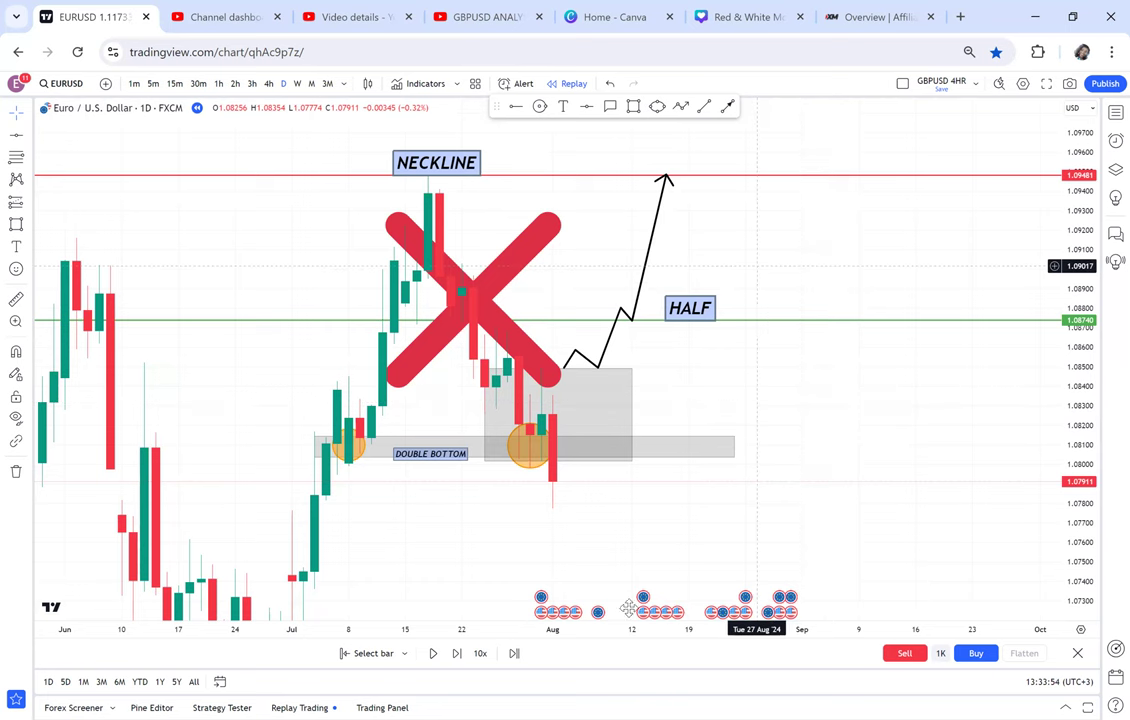
{"action": "mouse_move", "coordinate": [484, 561]}
{"action": "left_mouse_down"}
{"action": "mouse_move", "coordinate": [497, 513]}
{"action": "mouse_move", "coordinate": [549, 470]}
{"action": "mouse_move", "coordinate": [548, 480]}
{"action": "left_mouse_up"}
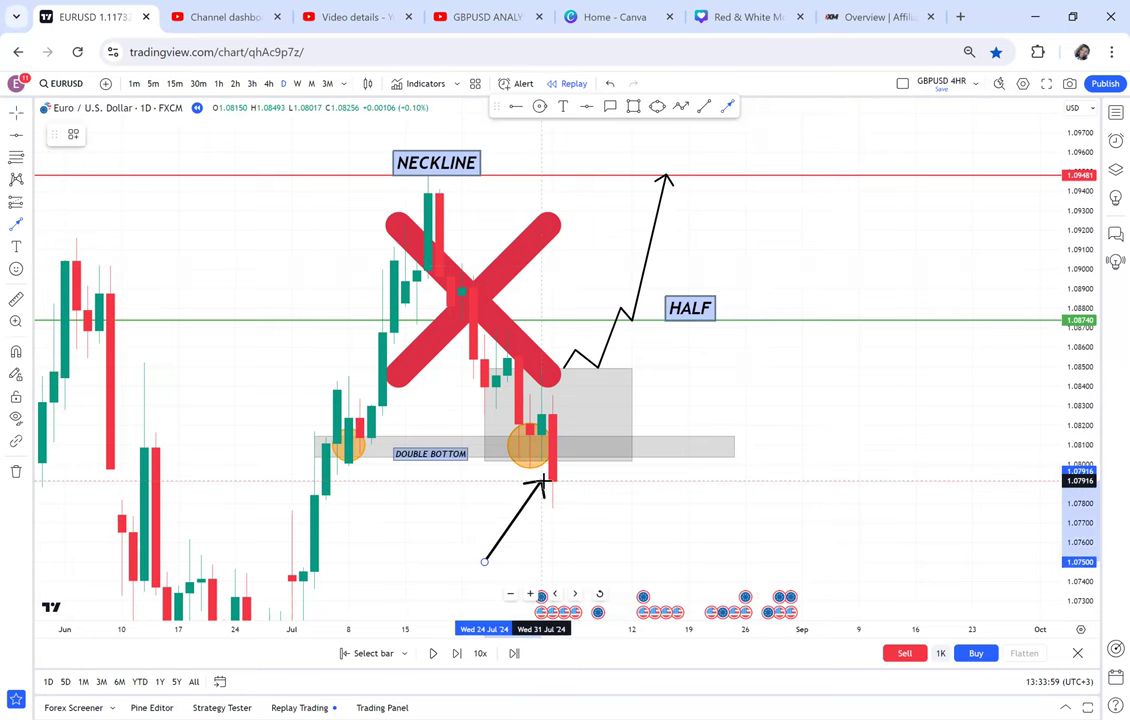
{"action": "left_click", "coordinate": [548, 486]}
{"action": "left_click_drag", "start_coordinate": [776, 391], "coordinate": [735, 412]}
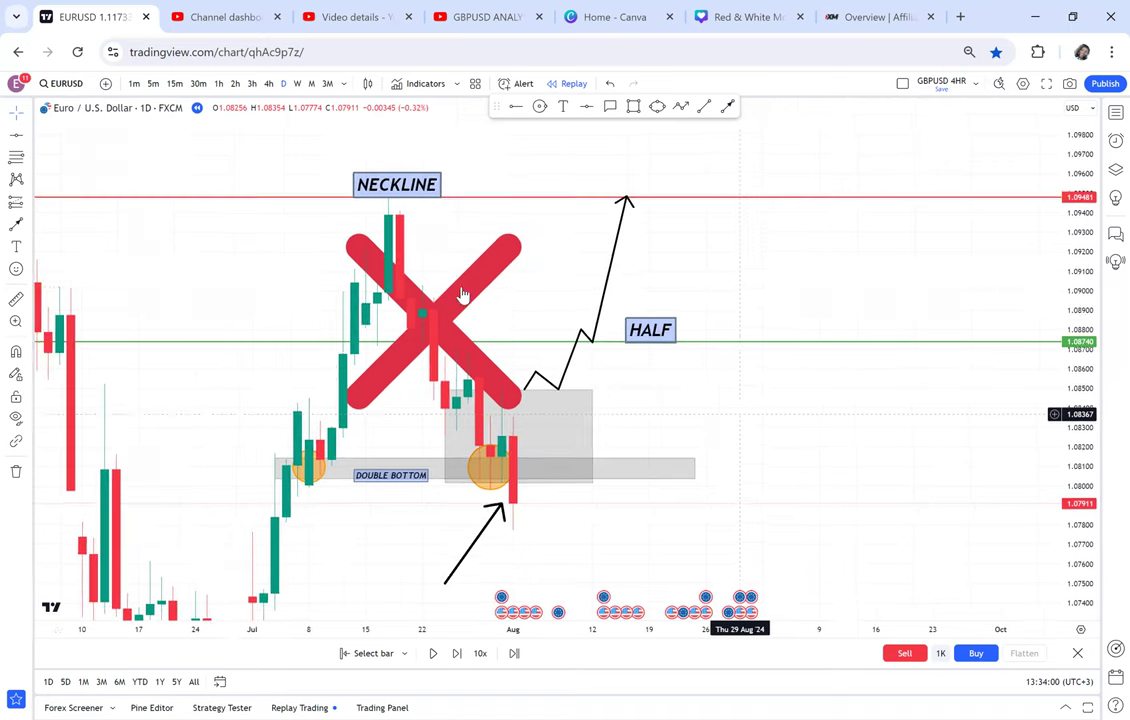
Step: Move the red cross off the pattern to about 4 Sep and add the text label "DONT BUY LOOK SELL" above it
{"action": "left_click_drag", "start_coordinate": [779, 233], "coordinate": [781, 285]}
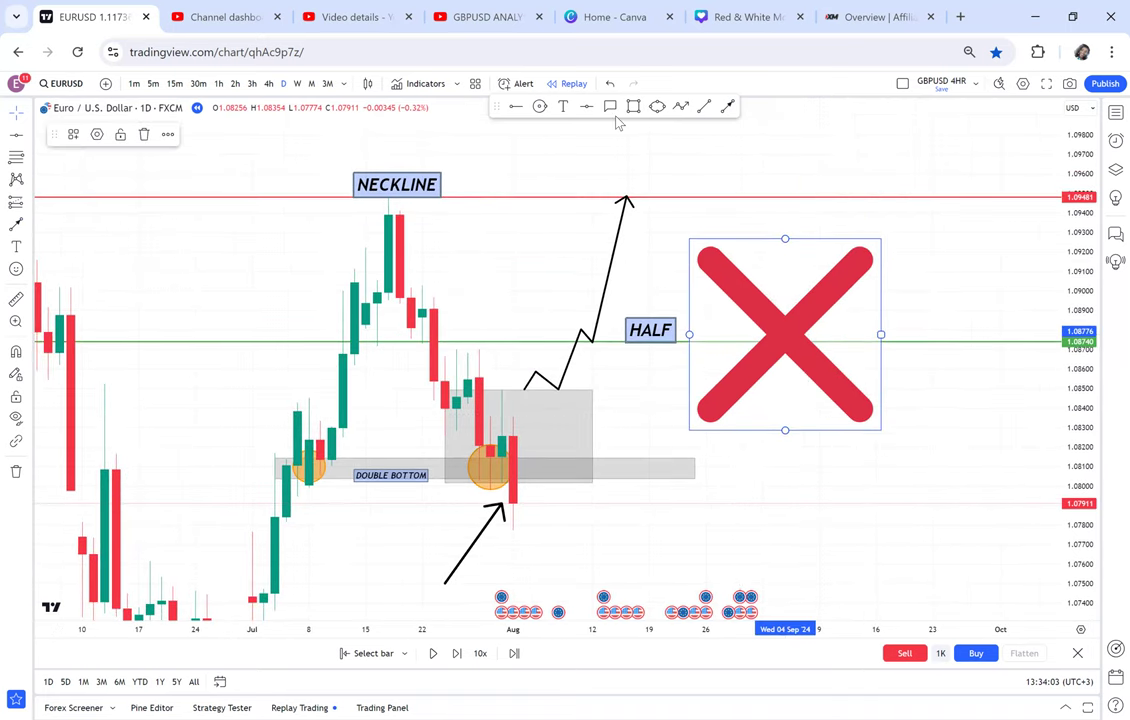
{"action": "left_click", "coordinate": [563, 107]}
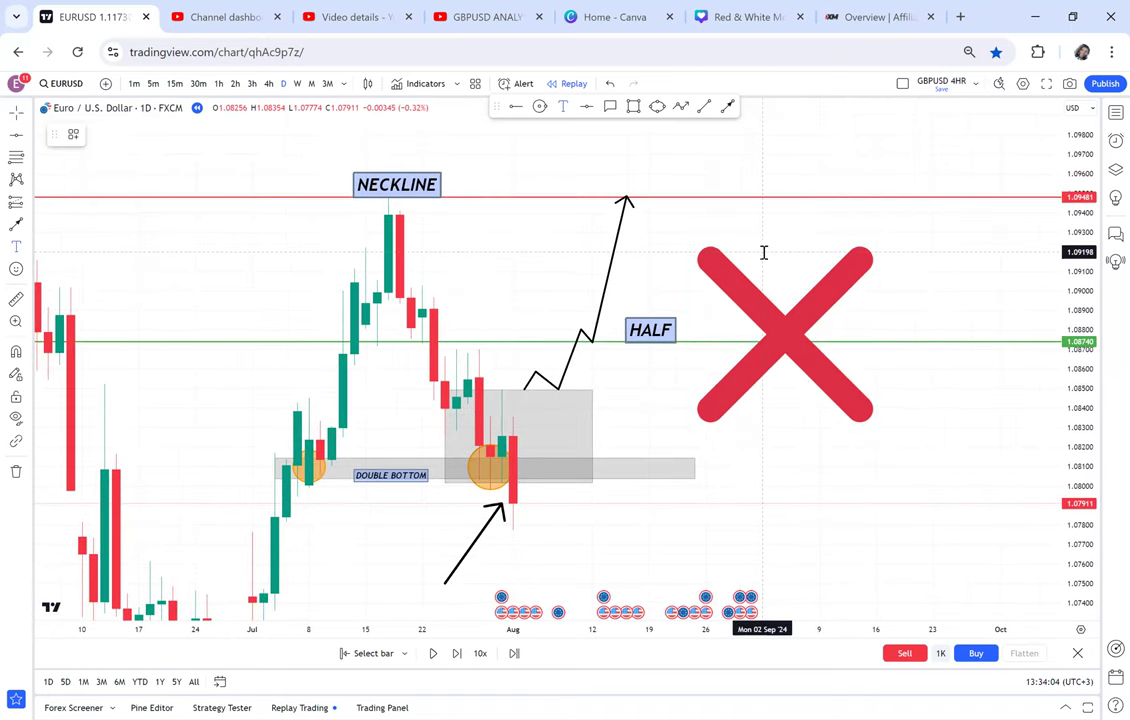
{"action": "left_click", "coordinate": [763, 255]}
{"action": "type", "text": "b"}
{"action": "type", "text": "ONT"}
{"action": "type", "text": " BUY"}
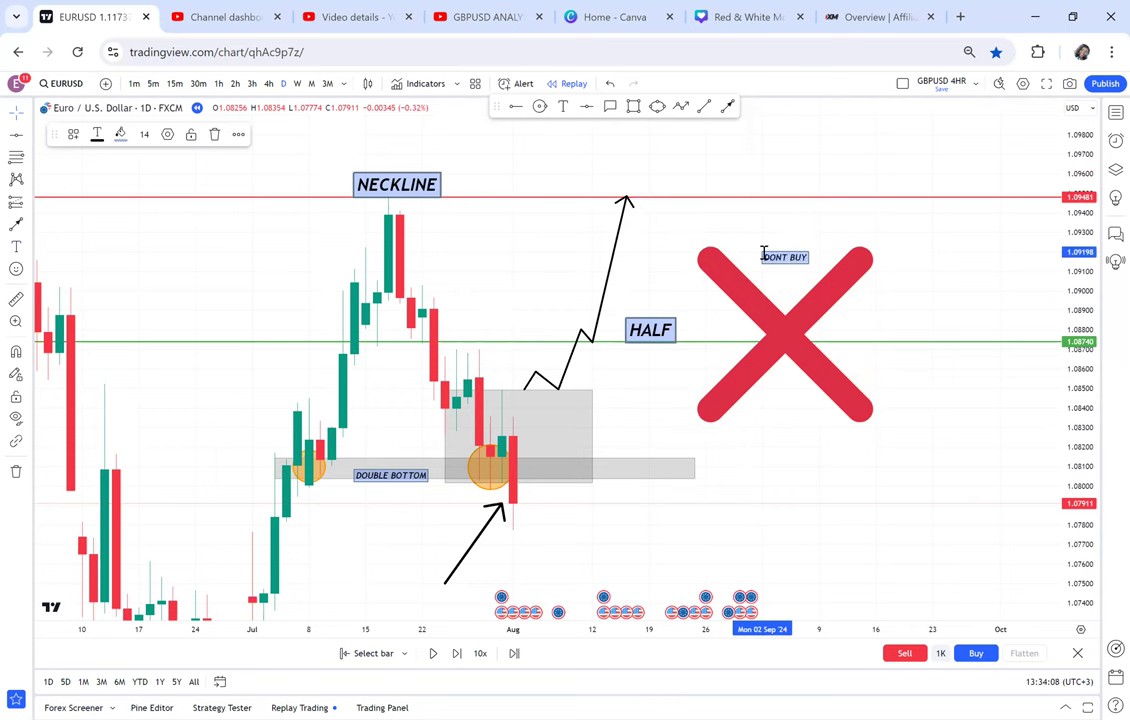
{"action": "type", "text": " LOOK SELL"}
{"action": "left_click_drag", "start_coordinate": [799, 265], "coordinate": [776, 241]}
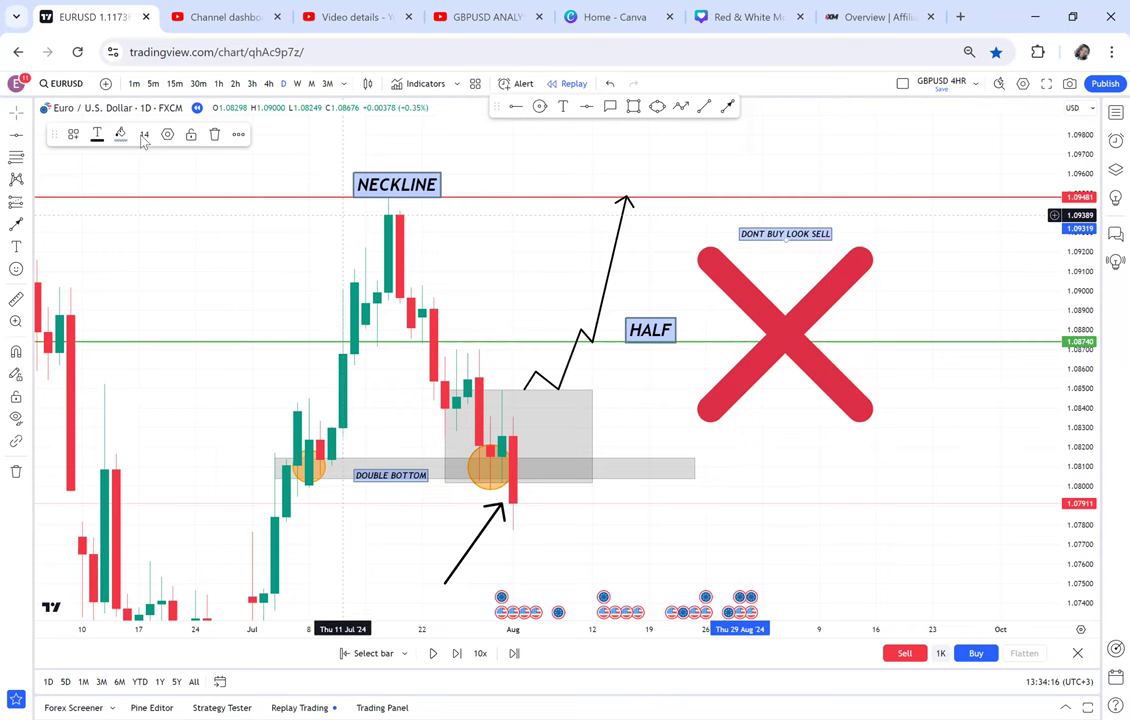
Step: Set the "DONT BUY LOOK SELL" label's font size to 40 and reposition it just above the red cross
{"action": "left_click", "coordinate": [144, 134]}
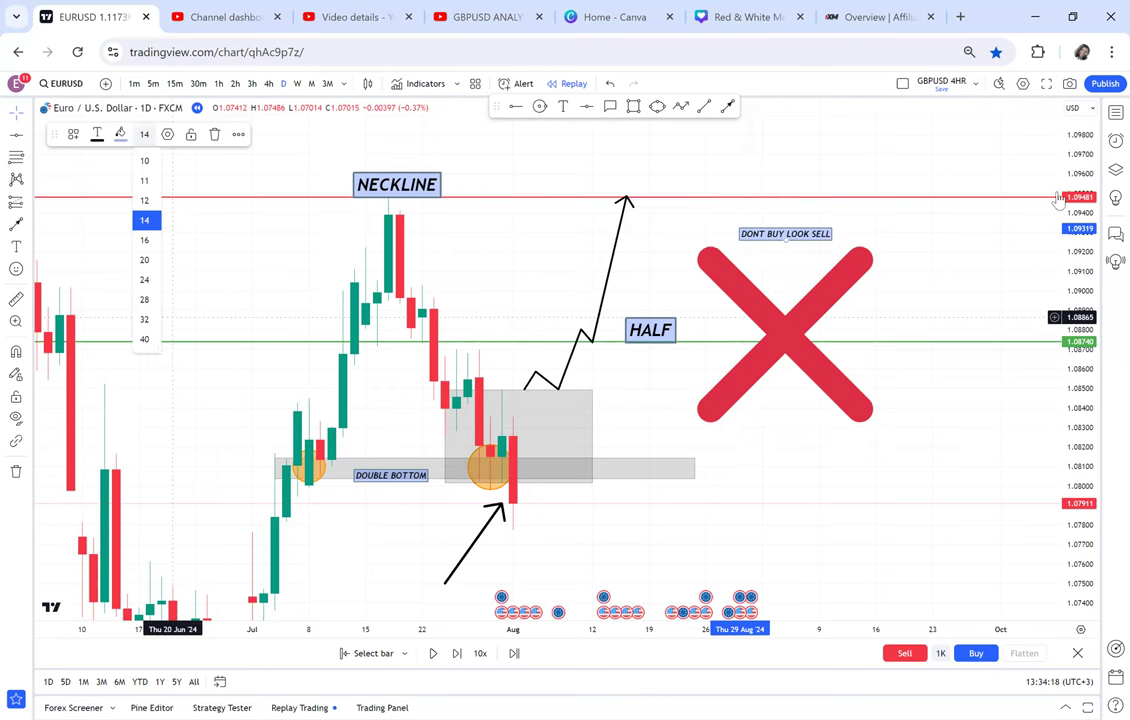
{"action": "left_click", "coordinate": [140, 312]}
{"action": "left_click_drag", "start_coordinate": [830, 247], "coordinate": [751, 231]}
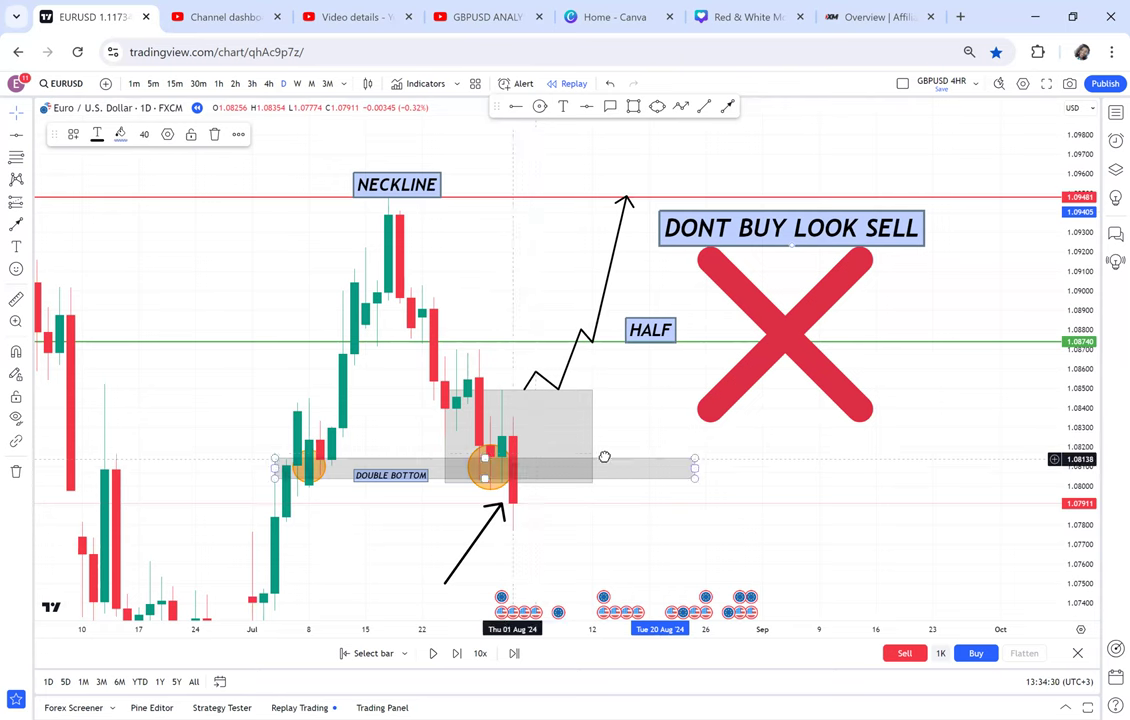
Step: Draw a horizontal ray at about 1.07103 starting from the 24 Jun candle
{"action": "left_click_drag", "start_coordinate": [512, 521], "coordinate": [527, 460]}
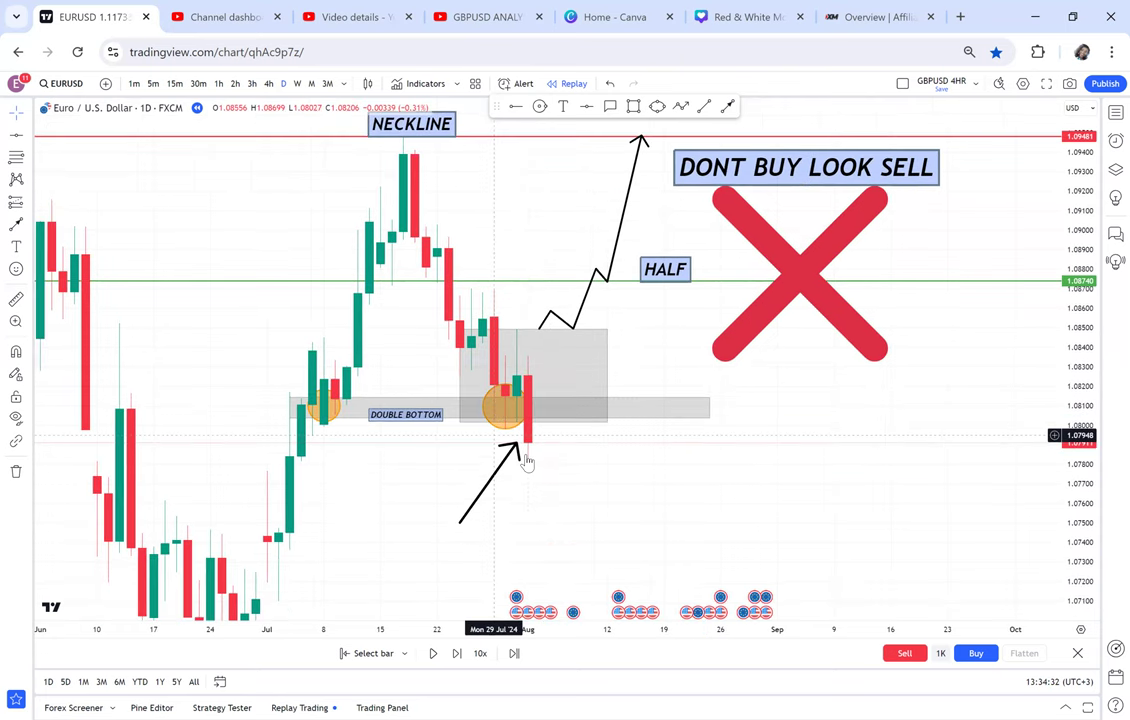
{"action": "left_click", "coordinate": [513, 109]}
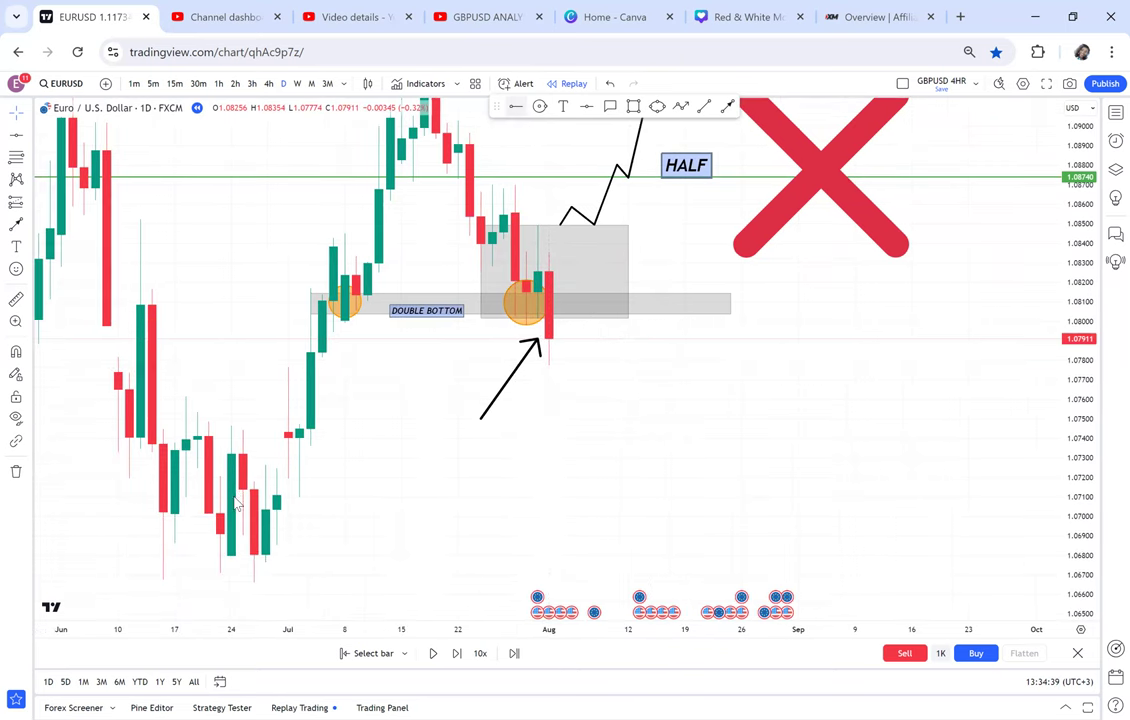
{"action": "left_click", "coordinate": [233, 497]}
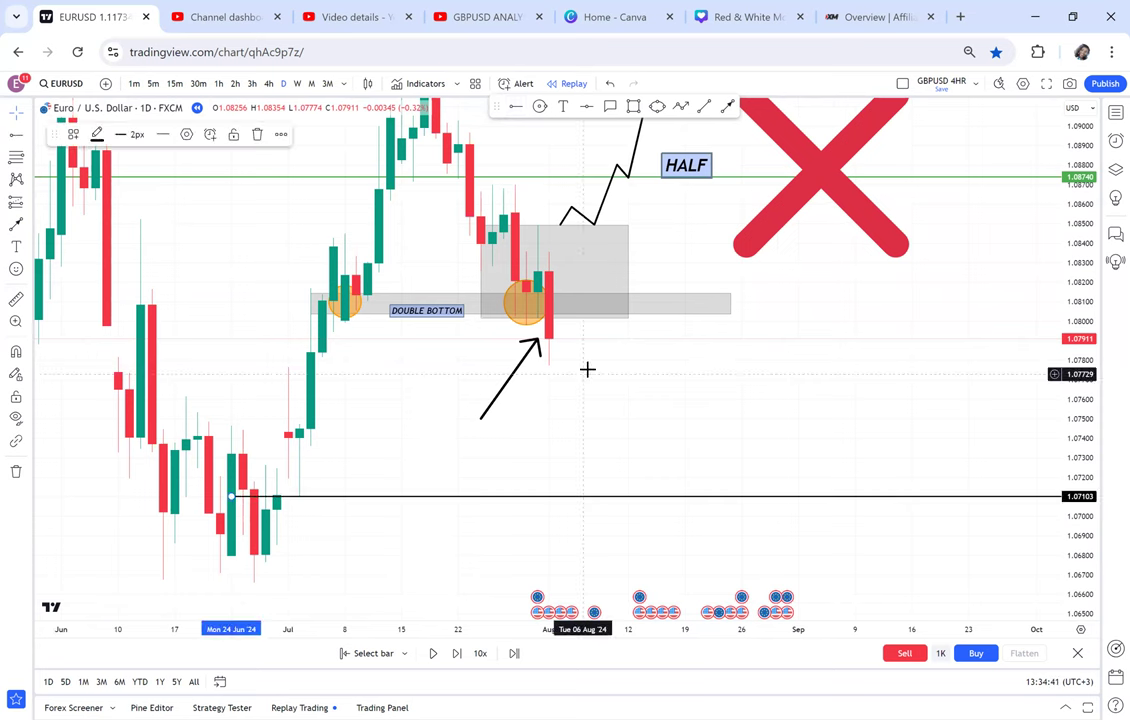
Step: Measure the distance from the red breakdown candle's close down to the 1.07103 ray
{"action": "left_click", "coordinate": [16, 298]}
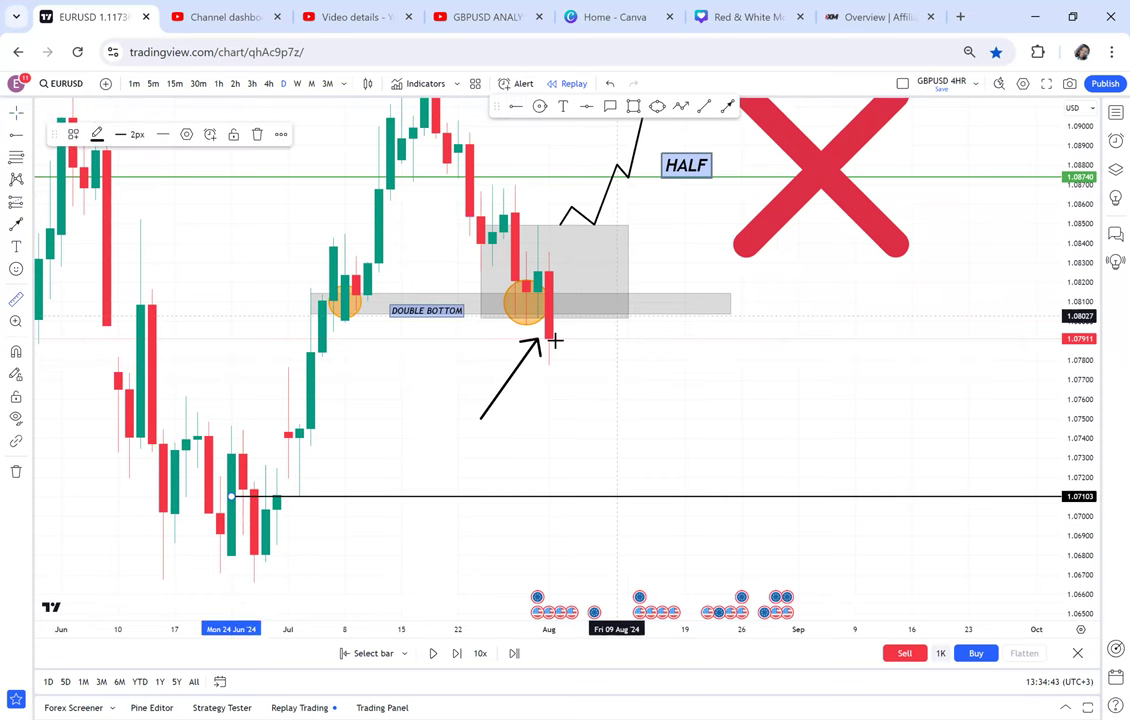
{"action": "left_click", "coordinate": [550, 340]}
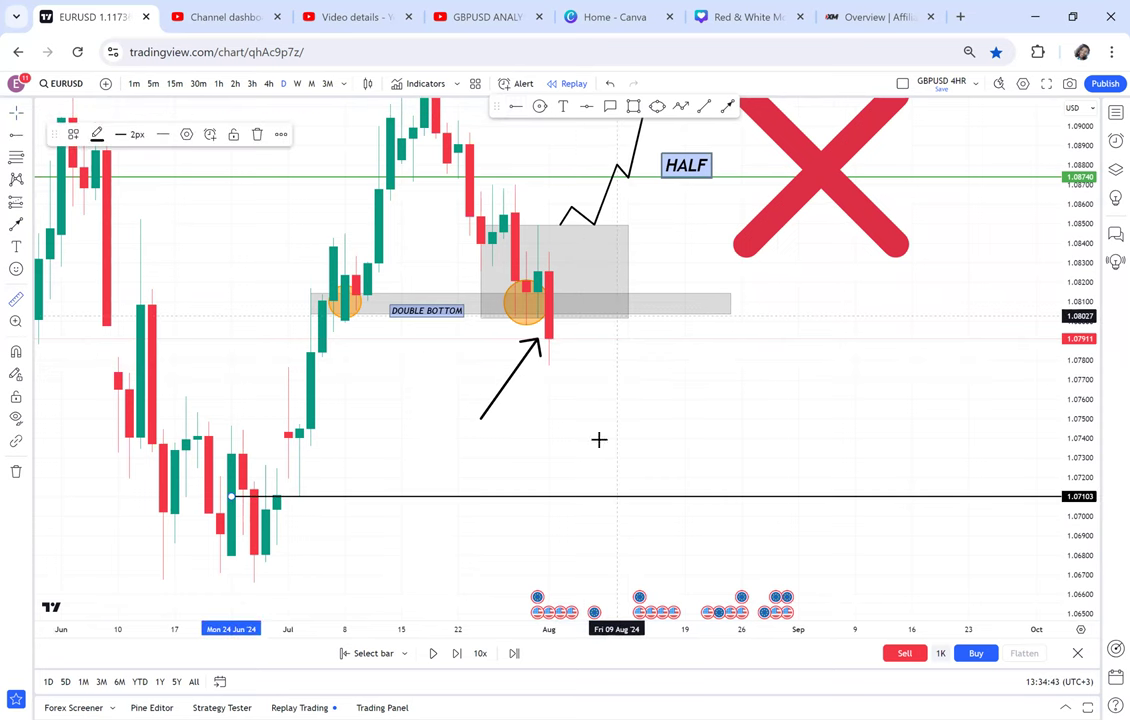
{"action": "left_click", "coordinate": [618, 497]}
{"action": "left_click_drag", "start_coordinate": [644, 505], "coordinate": [640, 514]}
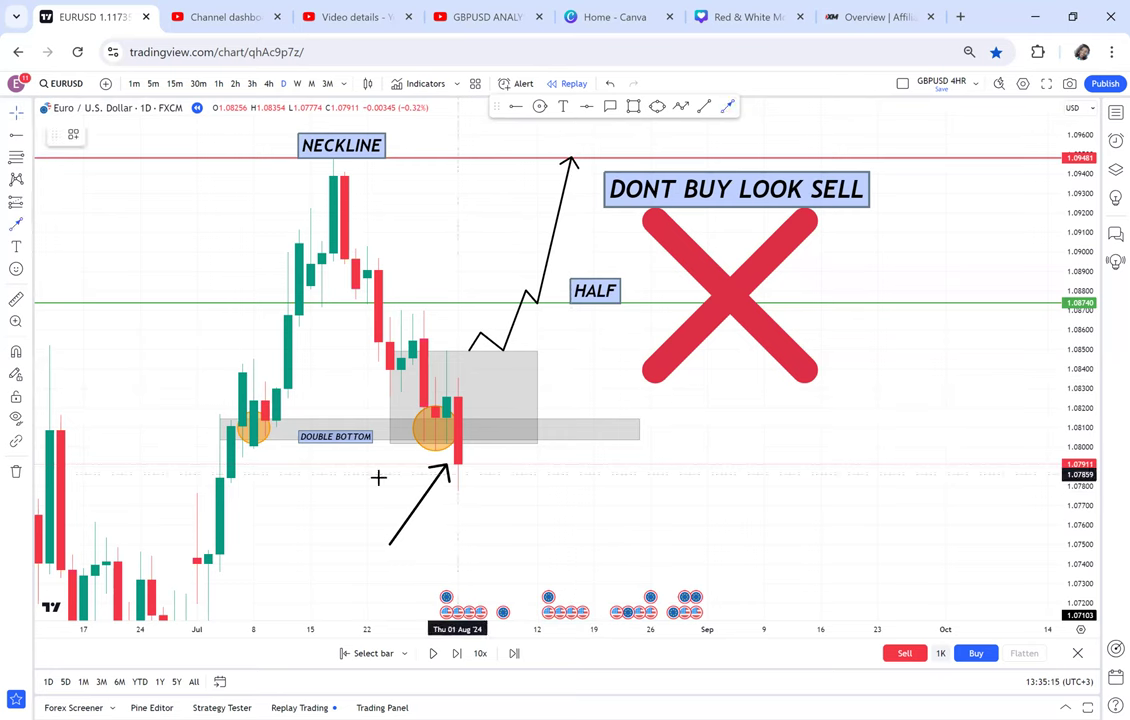
Step: Draw an arrow from 1 Aug near 1.07859 back to the early July rise, and move the diagonal arrow away to late August
{"action": "left_click", "coordinate": [457, 474]}
{"action": "left_click", "coordinate": [232, 477]}
{"action": "left_click_drag", "start_coordinate": [416, 492], "coordinate": [747, 506]}
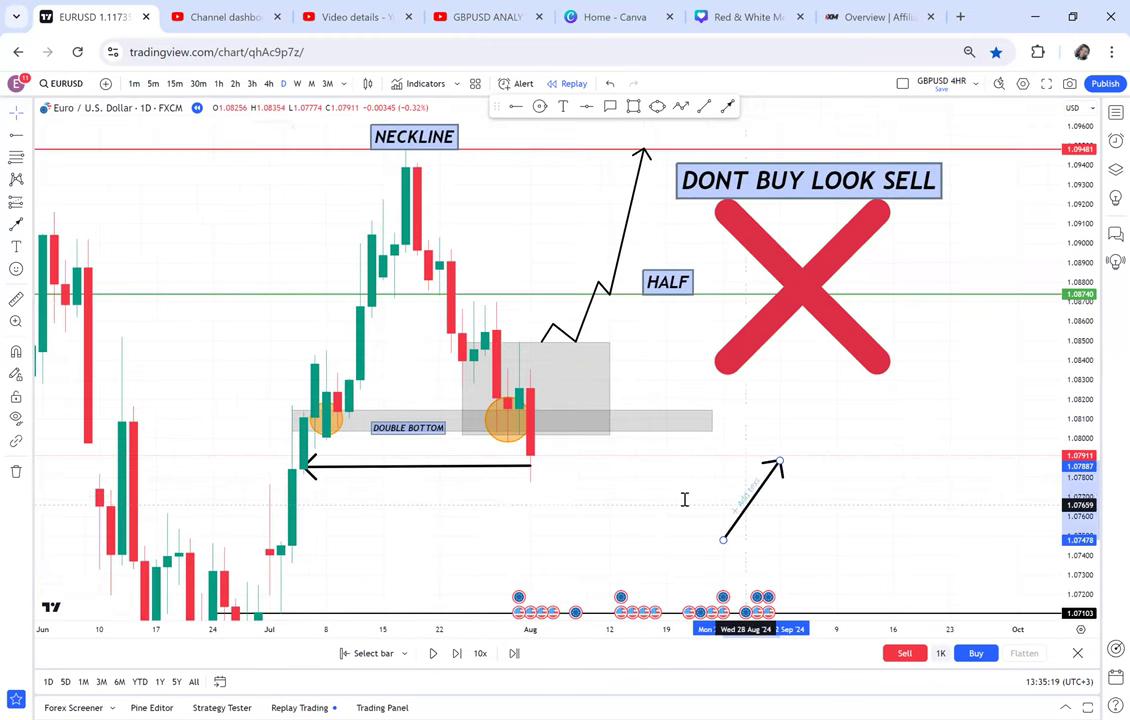
Step: Switch to the 4-hour timeframe and draw an arrow from 1 Aug back to 4 Jul at about 1.07821
{"action": "left_click", "coordinate": [268, 84]}
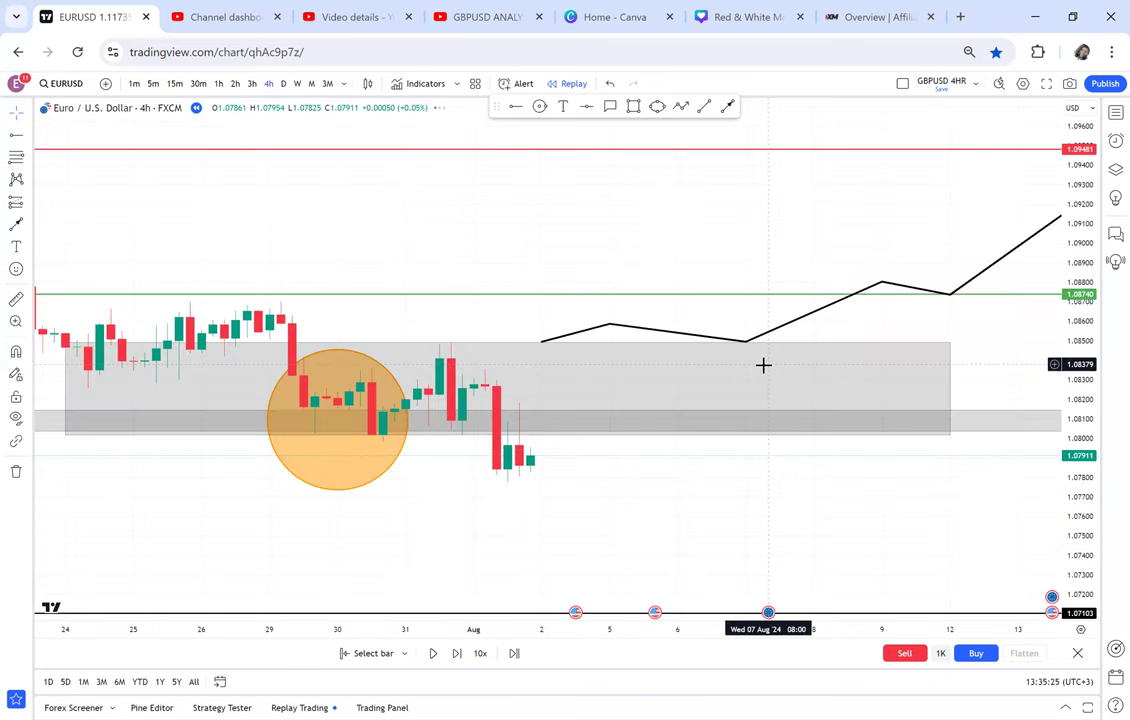
{"action": "scroll", "coordinate": [770, 385], "scroll_direction": "down", "scroll_amount": 2}
{"action": "scroll", "coordinate": [780, 410], "scroll_direction": "down", "scroll_amount": 2}
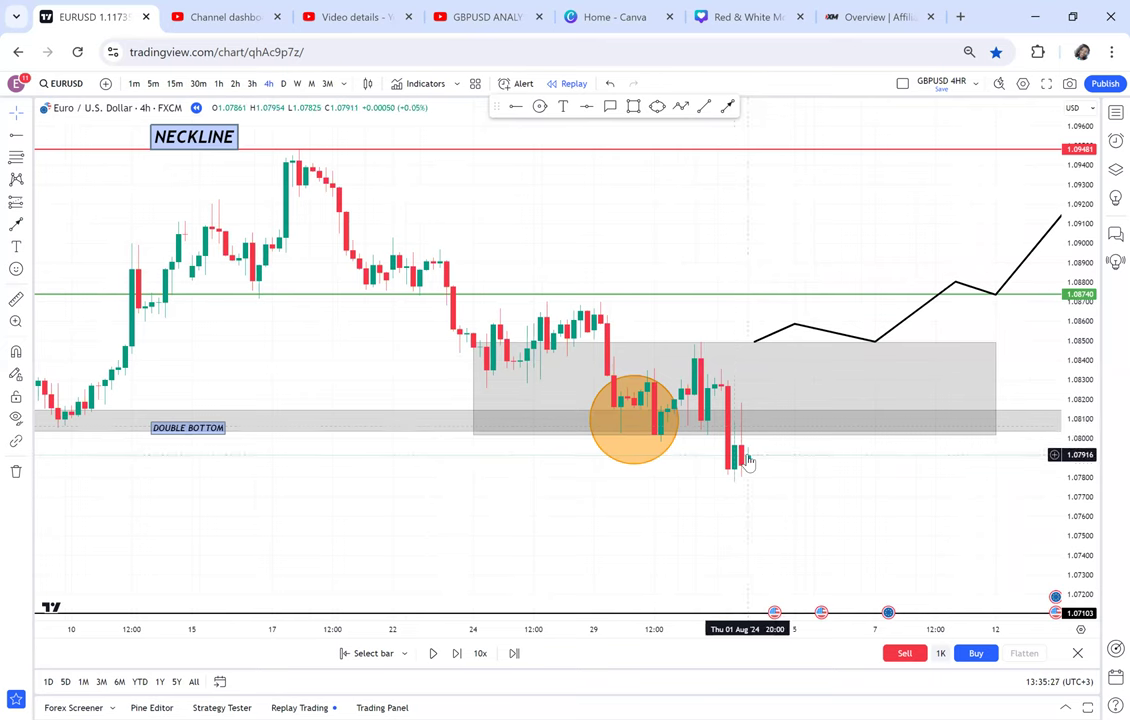
{"action": "scroll", "coordinate": [749, 457], "scroll_direction": "down", "scroll_amount": 1}
{"action": "scroll", "coordinate": [749, 460], "scroll_direction": "down", "scroll_amount": 2}
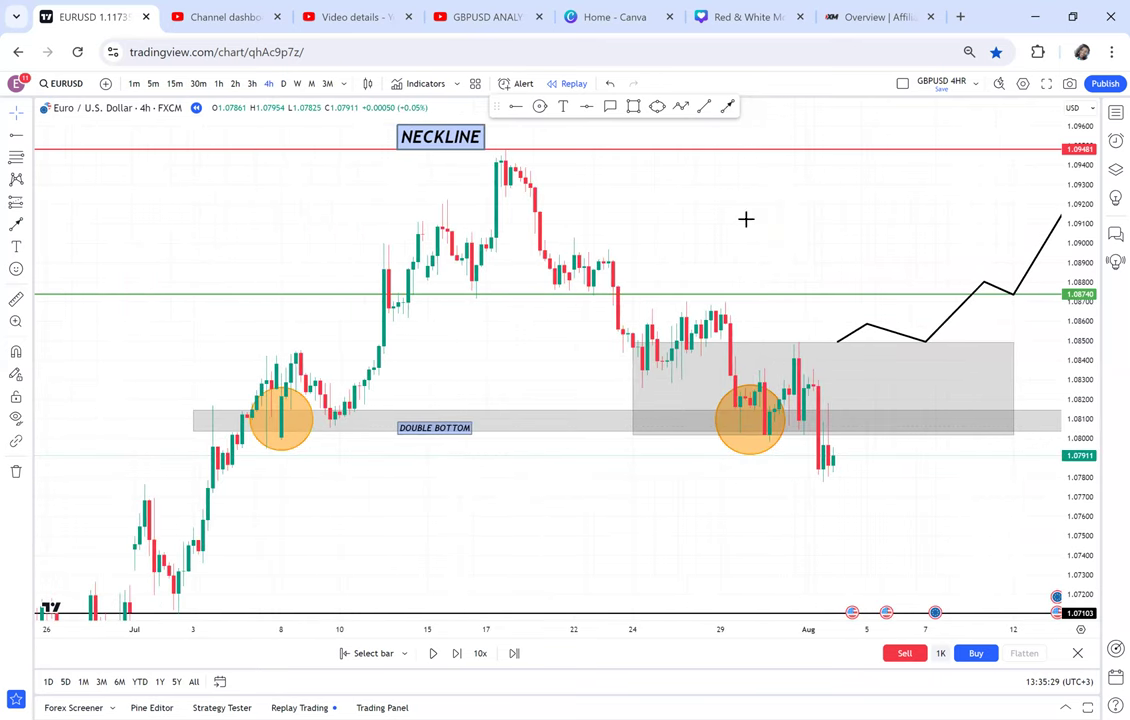
{"action": "mouse_move", "coordinate": [809, 469]}
{"action": "left_mouse_down"}
{"action": "mouse_move", "coordinate": [656, 487]}
{"action": "mouse_move", "coordinate": [288, 484]}
{"action": "mouse_move", "coordinate": [233, 472]}
{"action": "left_mouse_up"}
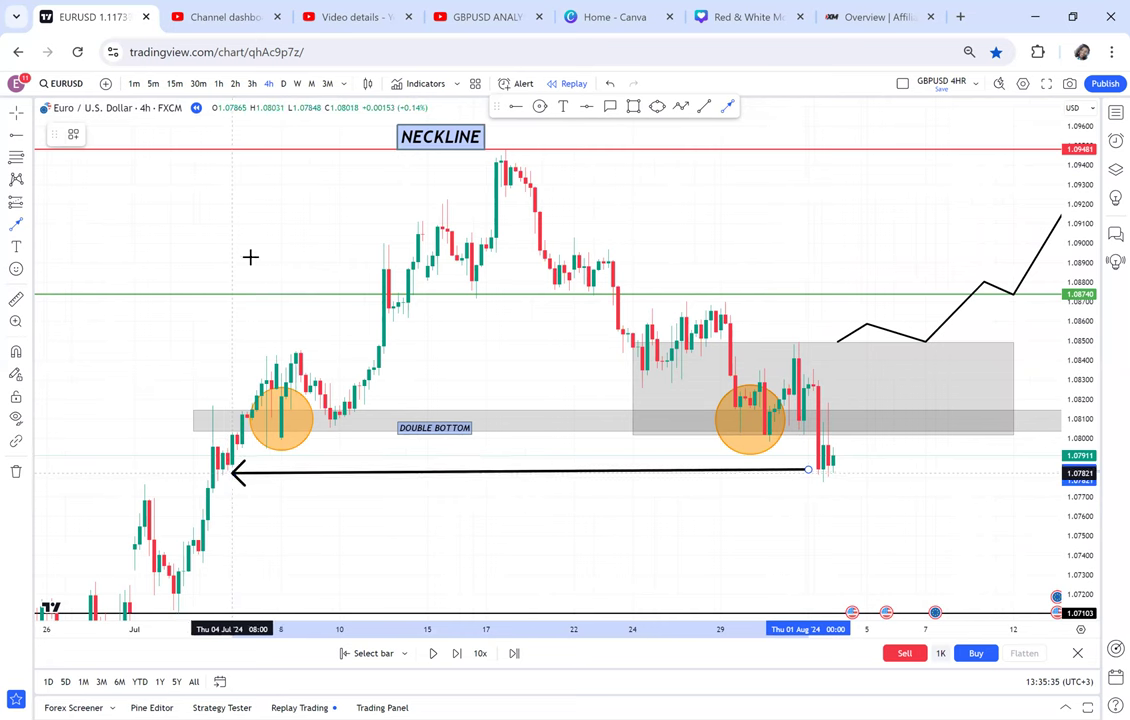
Step: Return to the daily timeframe and remove all drawings from the chart
{"action": "left_click", "coordinate": [286, 86]}
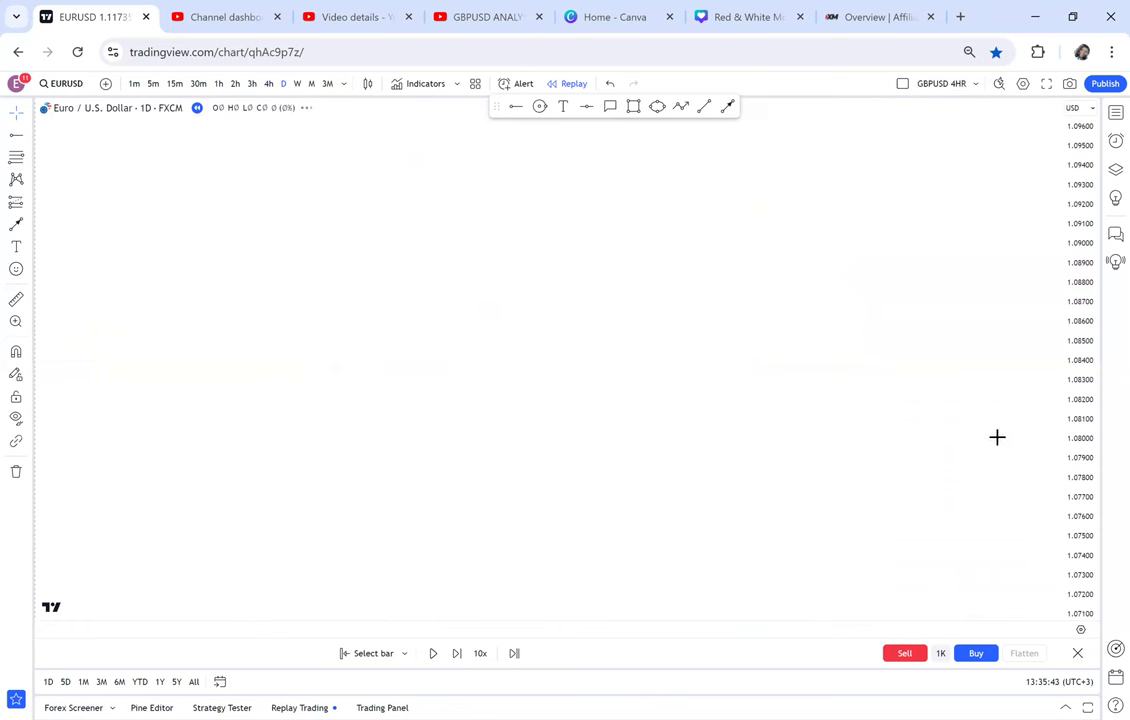
{"action": "left_click_drag", "start_coordinate": [1084, 300], "coordinate": [1081, 367]}
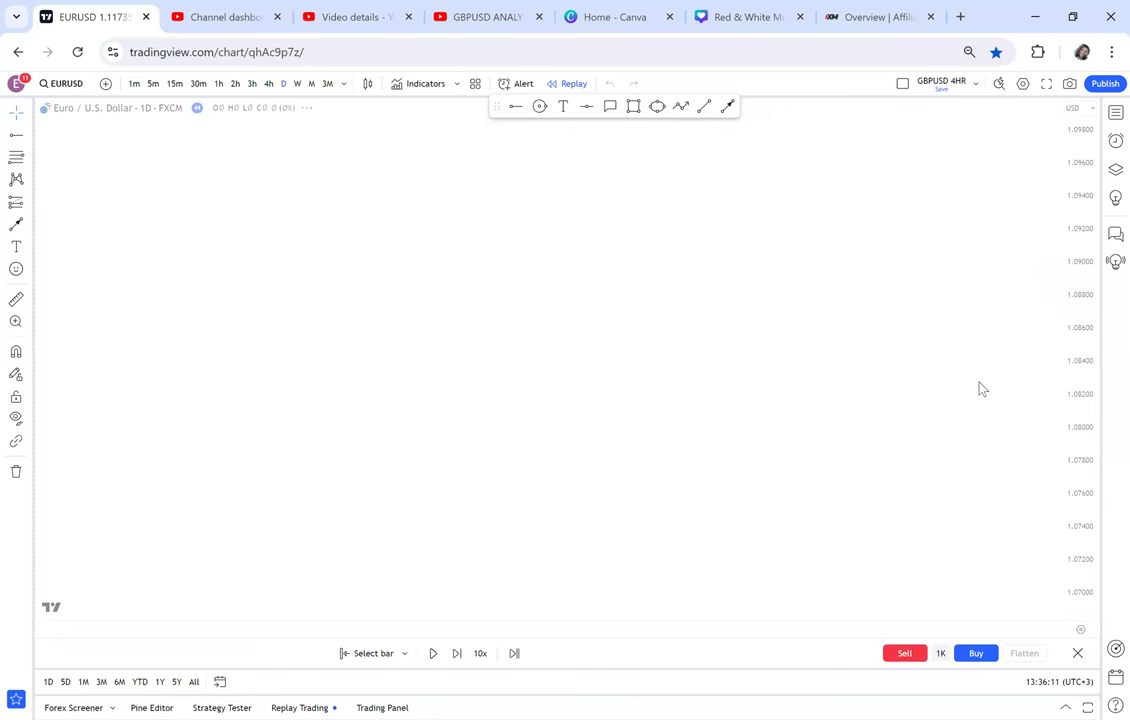
{"action": "left_click_drag", "start_coordinate": [939, 496], "coordinate": [580, 517]}
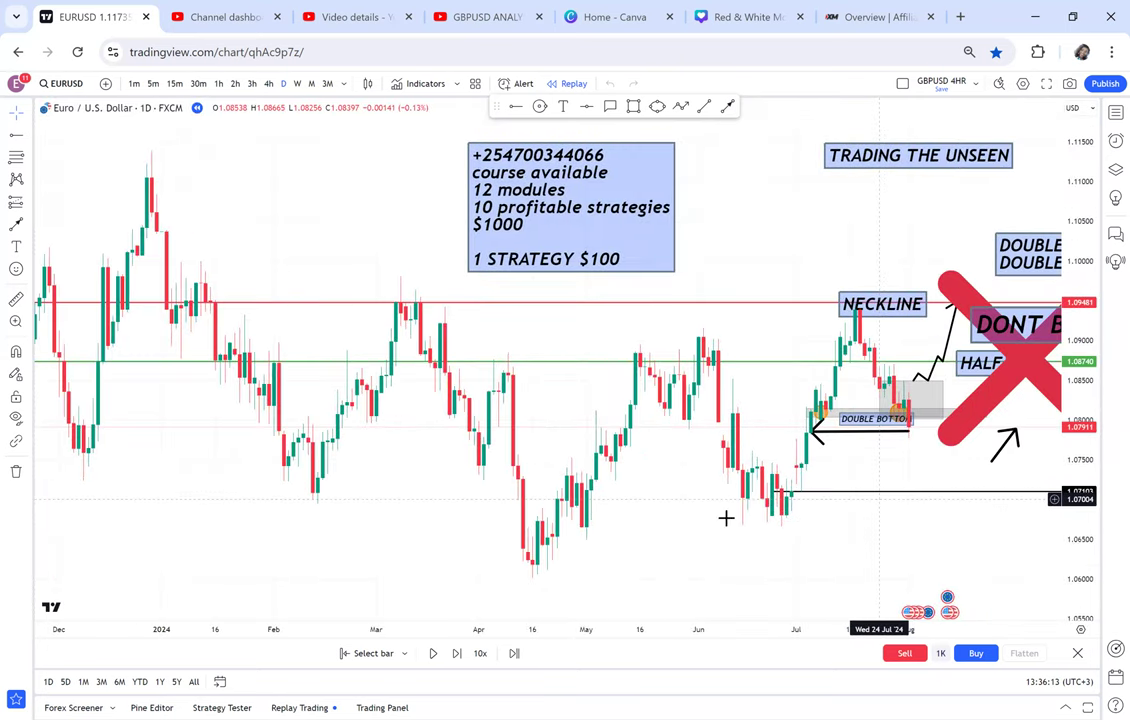
{"action": "scroll", "coordinate": [502, 386], "scroll_direction": "up", "scroll_amount": 2}
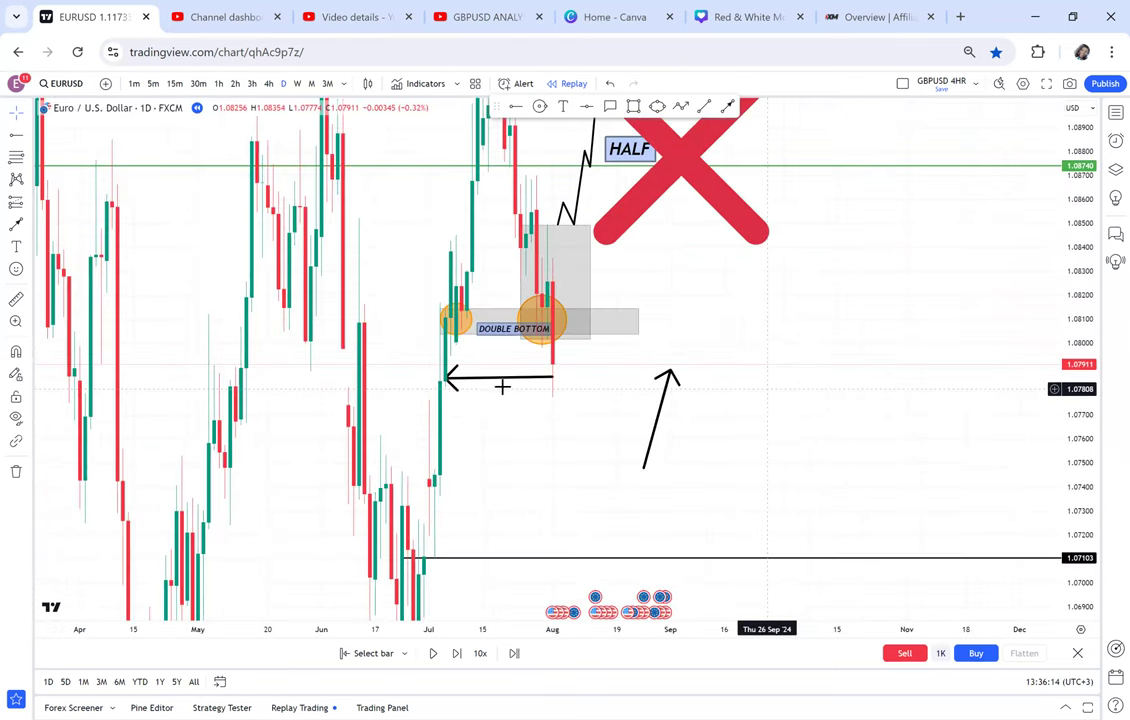
{"action": "scroll", "coordinate": [578, 404], "scroll_direction": "up", "scroll_amount": 1}
{"action": "scroll", "coordinate": [748, 511], "scroll_direction": "up", "scroll_amount": 2}
{"action": "scroll", "coordinate": [748, 511], "scroll_direction": "down", "scroll_amount": 1}
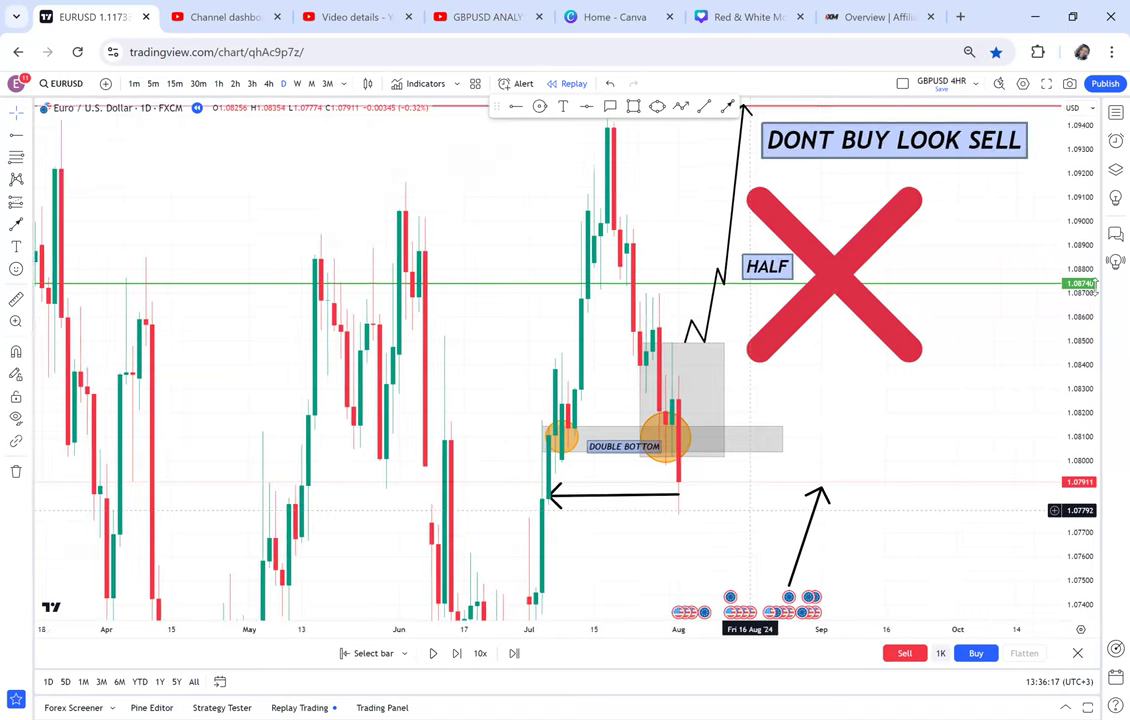
{"action": "scroll", "coordinate": [945, 412], "scroll_direction": "down", "scroll_amount": 2}
{"action": "left_click_drag", "start_coordinate": [903, 464], "coordinate": [782, 487]}
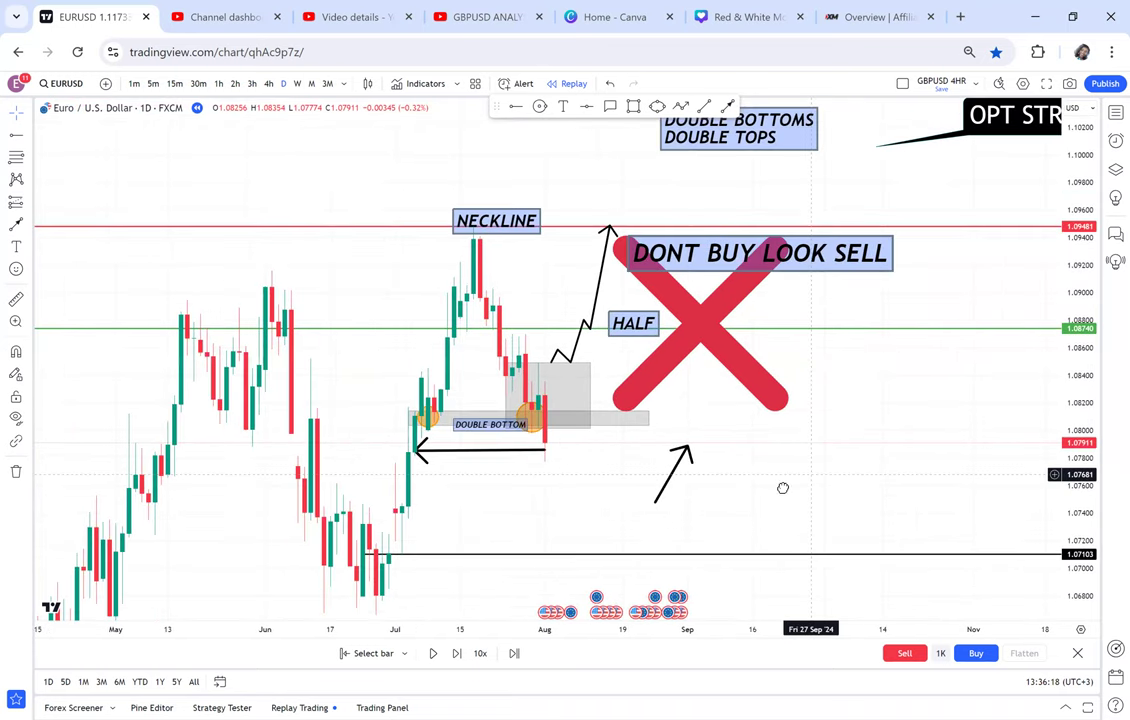
{"action": "left_click_drag", "start_coordinate": [603, 499], "coordinate": [583, 524]}
{"action": "left_click", "coordinate": [18, 472]}
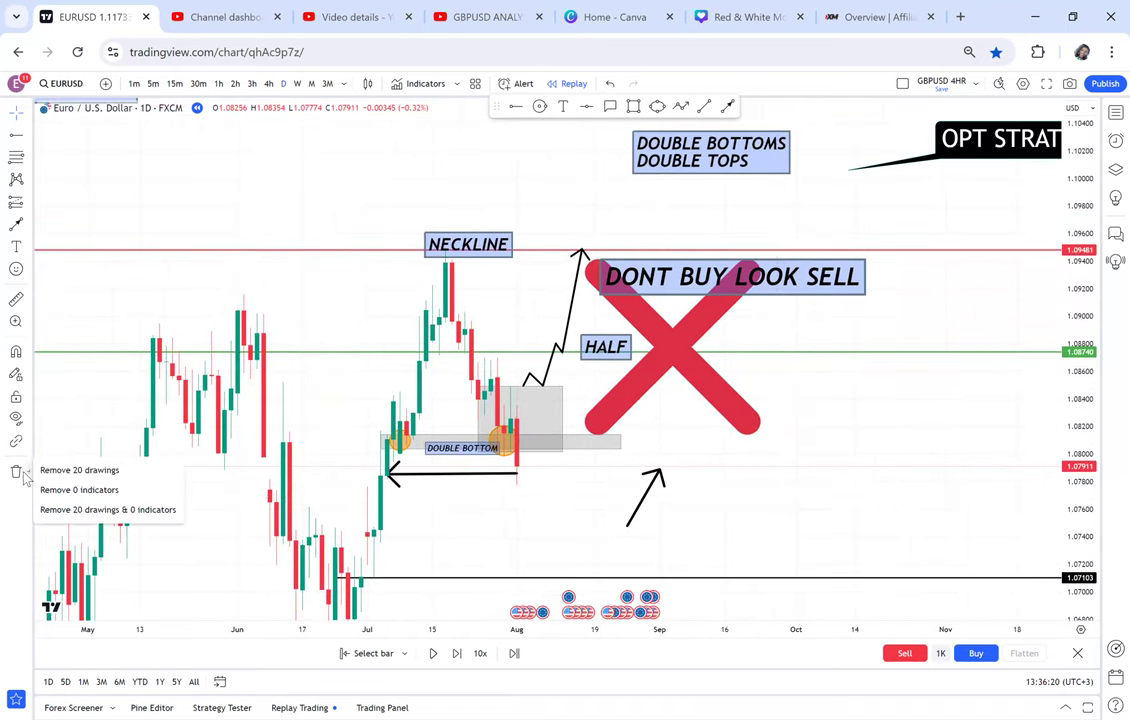
{"action": "left_click", "coordinate": [70, 470]}
Step: Draw a horizontal ray at about 1.08067 through the double bottom level, starting from about the end of June
{"action": "left_click_drag", "start_coordinate": [701, 356], "coordinate": [608, 374]}
{"action": "left_click", "coordinate": [517, 107]}
{"action": "left_click", "coordinate": [287, 440]}
{"action": "mouse_move", "coordinate": [290, 441]}
{"action": "left_mouse_down"}
{"action": "mouse_move", "coordinate": [295, 451]}
{"action": "mouse_move", "coordinate": [308, 439]}
{"action": "left_mouse_up"}
{"action": "left_click_drag", "start_coordinate": [573, 492], "coordinate": [679, 465]}
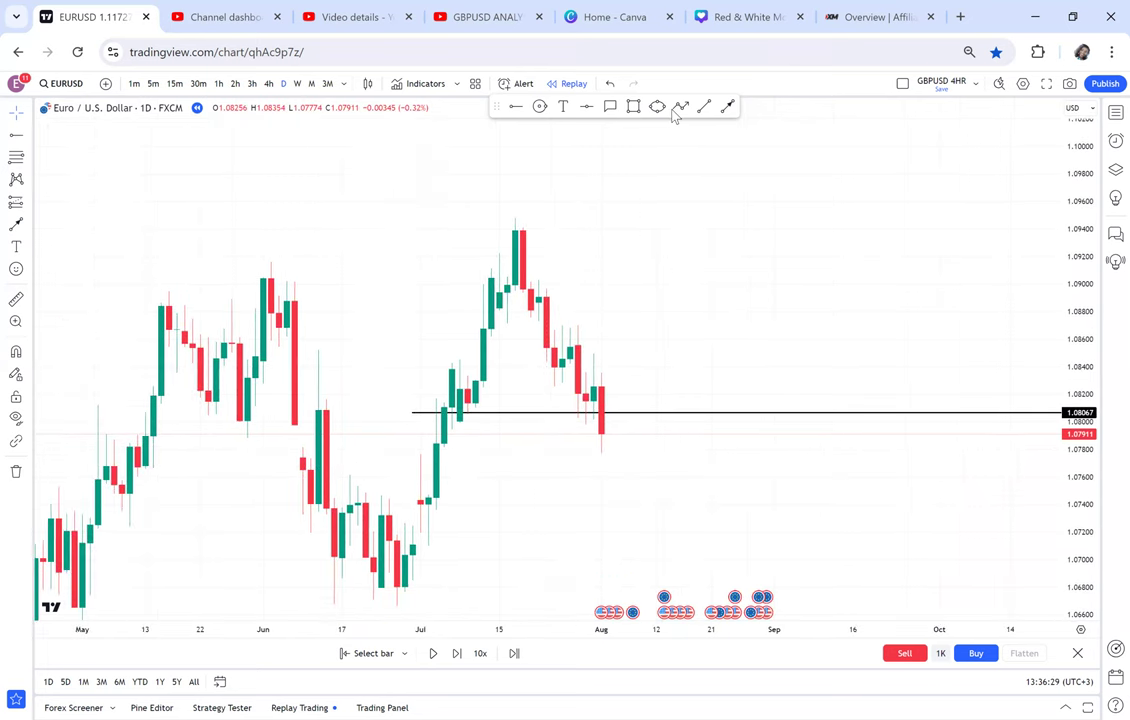
Step: Draw an arrow from 31 Jul near 1.07941 back to 5 Jul near 1.07860
{"action": "left_click", "coordinate": [727, 106]}
{"action": "left_click", "coordinate": [594, 430]}
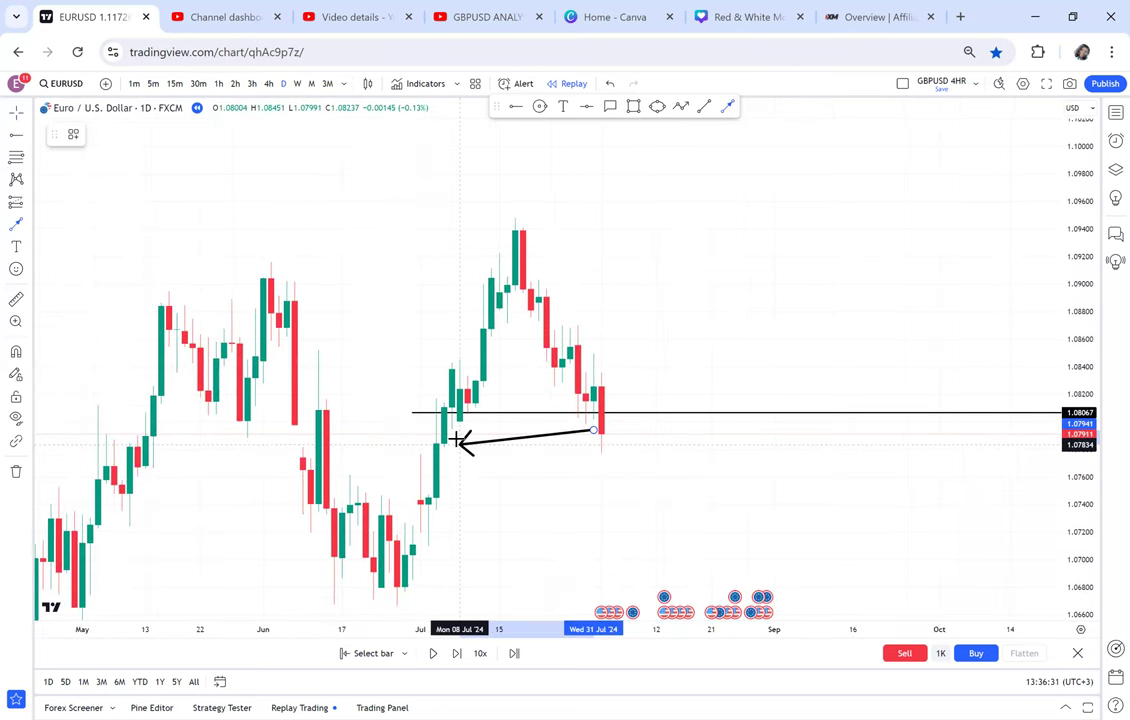
{"action": "left_click", "coordinate": [455, 440]}
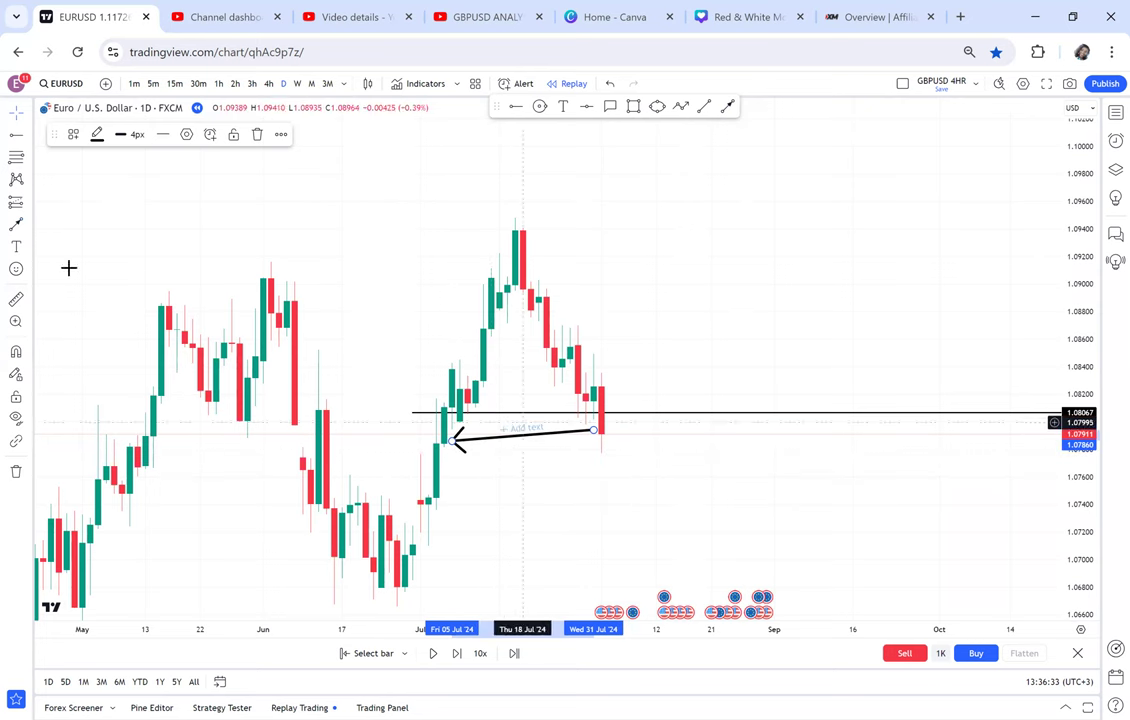
Step: Switch to the 4-hour timeframe and draw a rectangle zone from 3 Jul to 12 Aug between about 1.07840 and 1.07775
{"action": "left_click", "coordinate": [268, 84]}
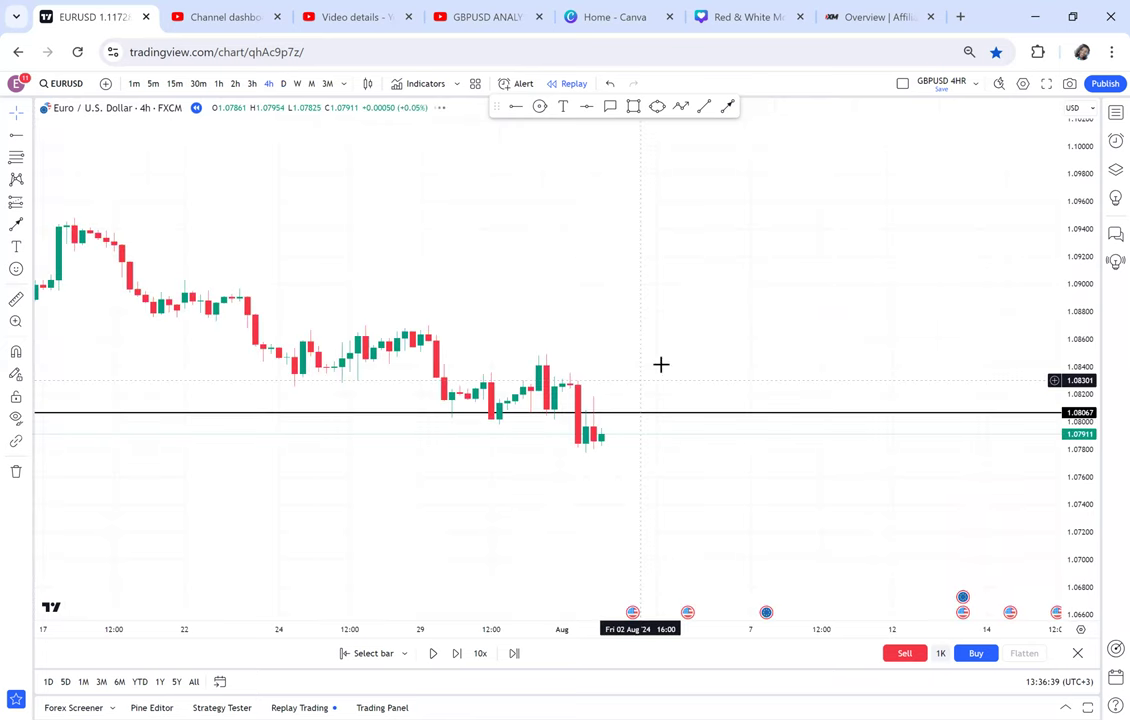
{"action": "scroll", "coordinate": [692, 350], "scroll_direction": "down", "scroll_amount": 1}
{"action": "left_click_drag", "start_coordinate": [1077, 543], "coordinate": [1025, 285]}
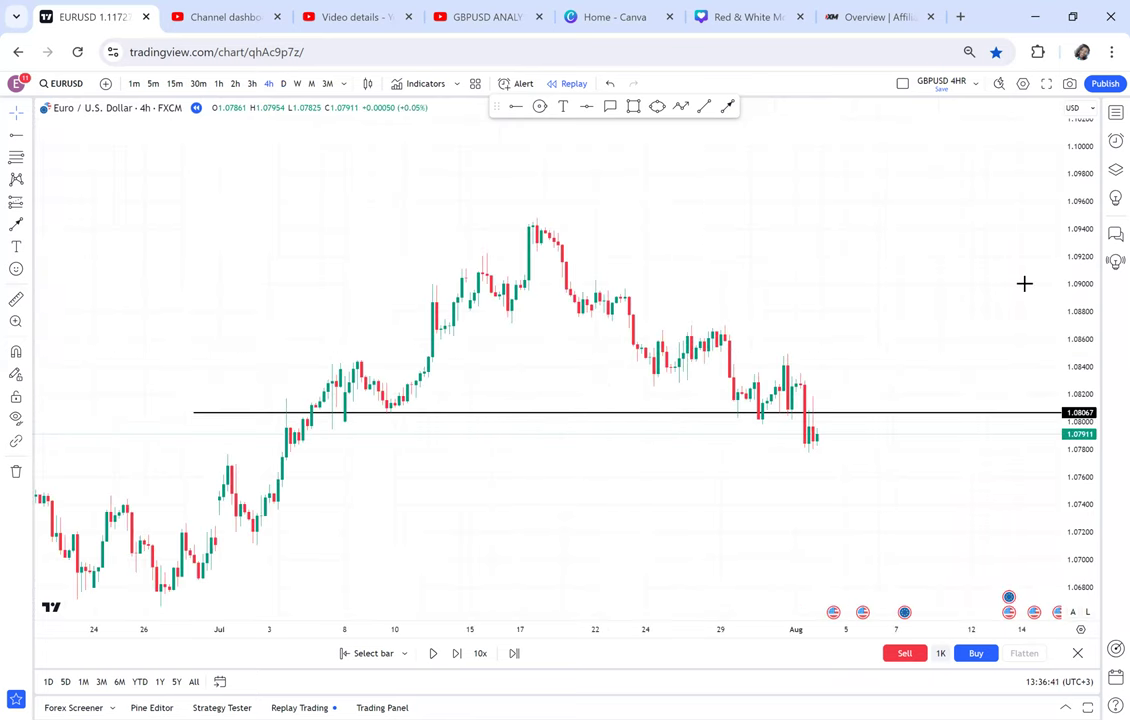
{"action": "left_click_drag", "start_coordinate": [921, 424], "coordinate": [918, 196]}
{"action": "scroll", "coordinate": [848, 236], "scroll_direction": "up", "scroll_amount": 2}
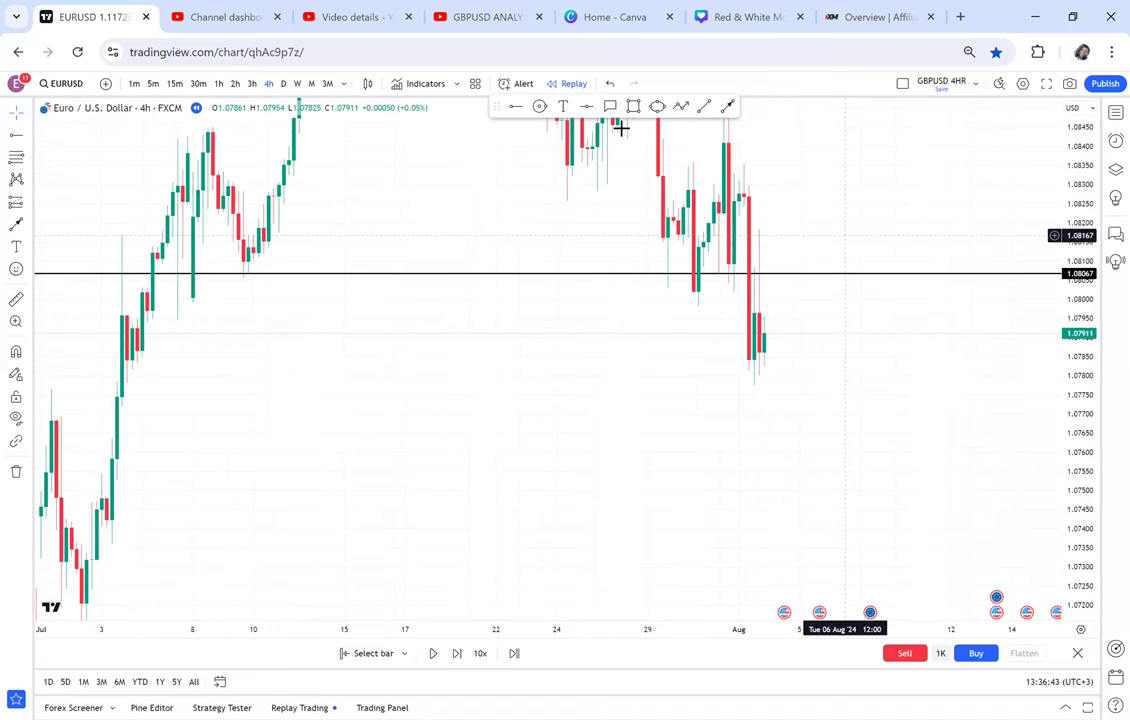
{"action": "key", "text": "alt+shift+r"}
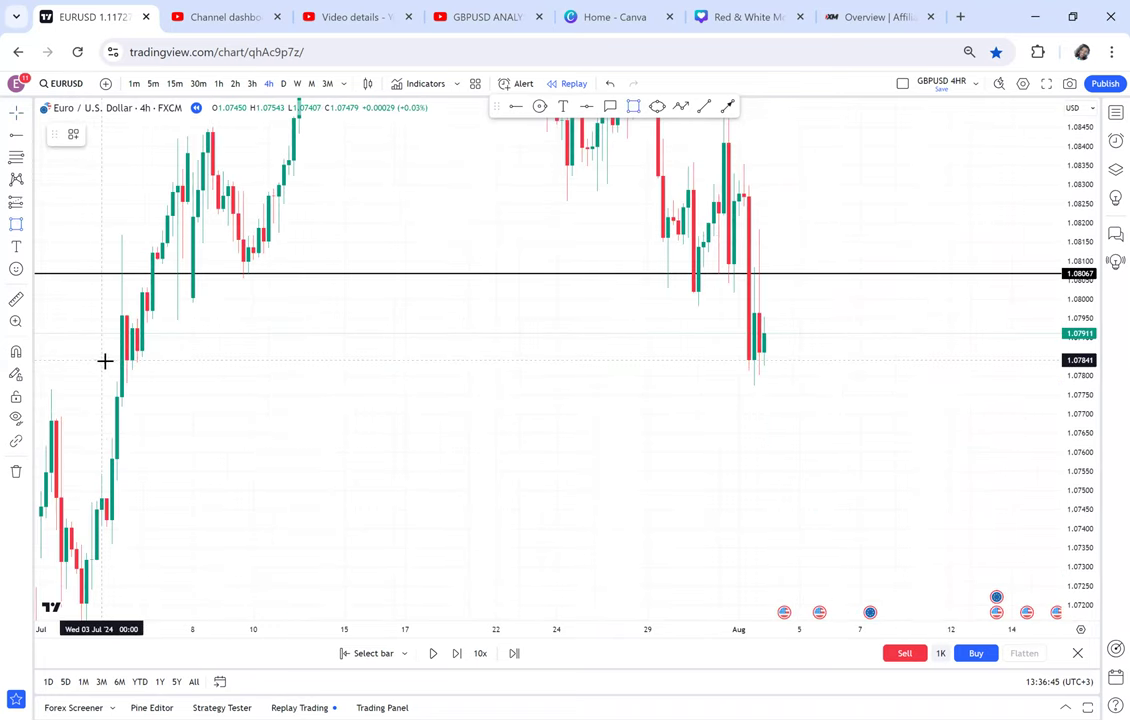
{"action": "left_click_drag", "start_coordinate": [103, 361], "coordinate": [218, 386]}
{"action": "left_click_drag", "start_coordinate": [969, 417], "coordinate": [966, 384]}
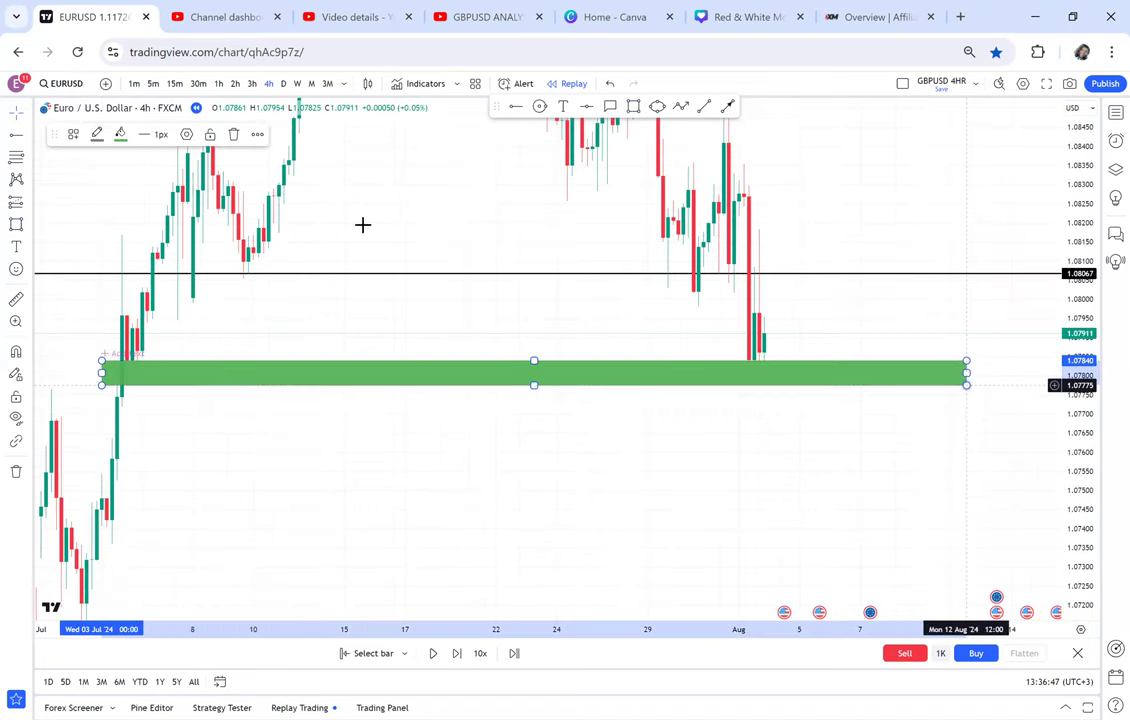
Step: Change the rectangle zone's fill to black at about 25% opacity
{"action": "left_click", "coordinate": [120, 134]}
{"action": "left_click", "coordinate": [165, 328]}
{"action": "left_click_drag", "start_coordinate": [165, 328], "coordinate": [142, 328]}
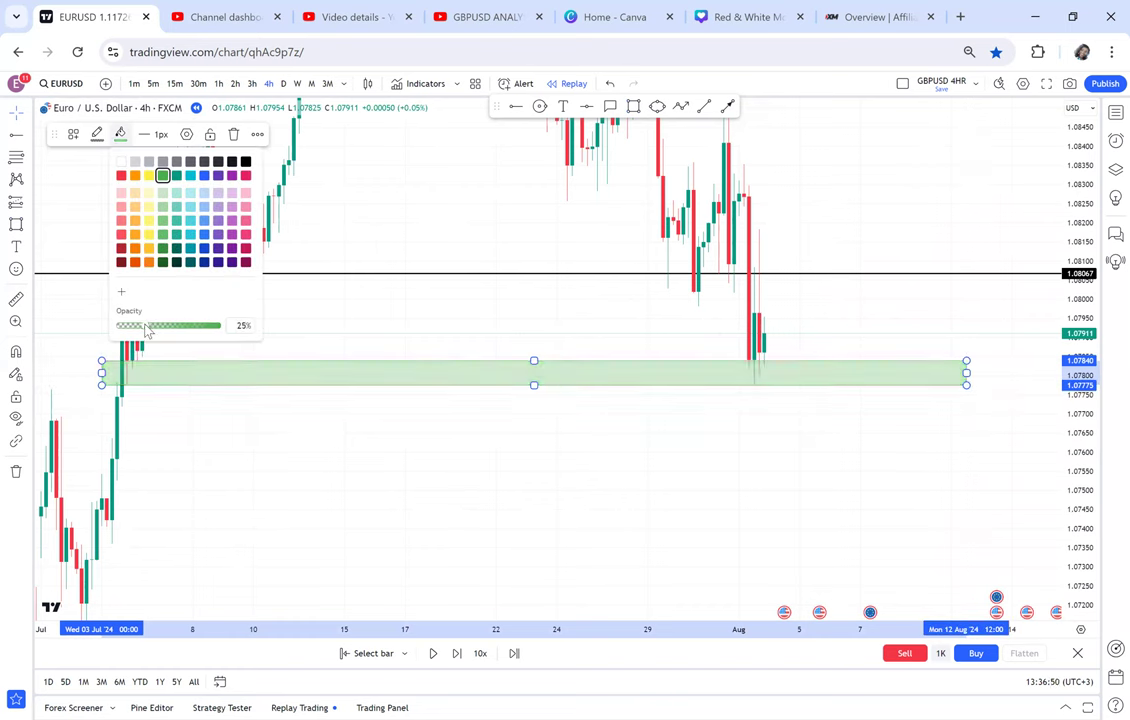
{"action": "left_click", "coordinate": [244, 161]}
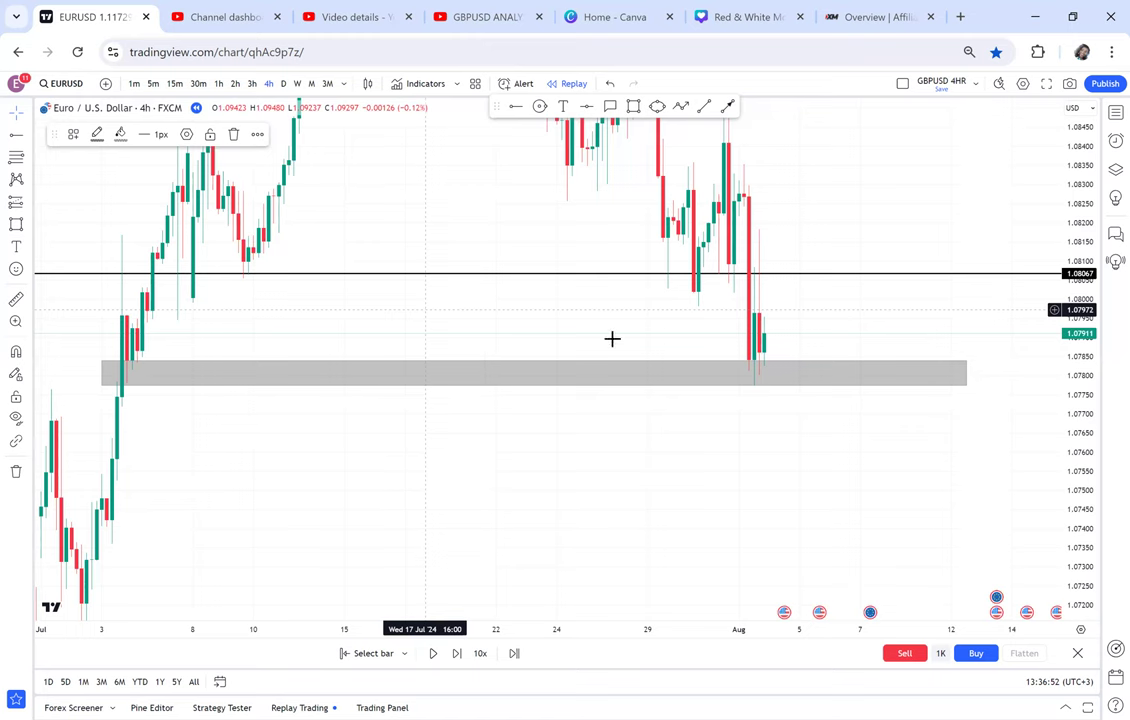
Step: Draw circles around the two bottoms on the grey zone, near 3 Jul and 1 Aug
{"action": "left_click_drag", "start_coordinate": [425, 310], "coordinate": [610, 365]}
{"action": "left_click", "coordinate": [540, 107]}
{"action": "left_click", "coordinate": [312, 426]}
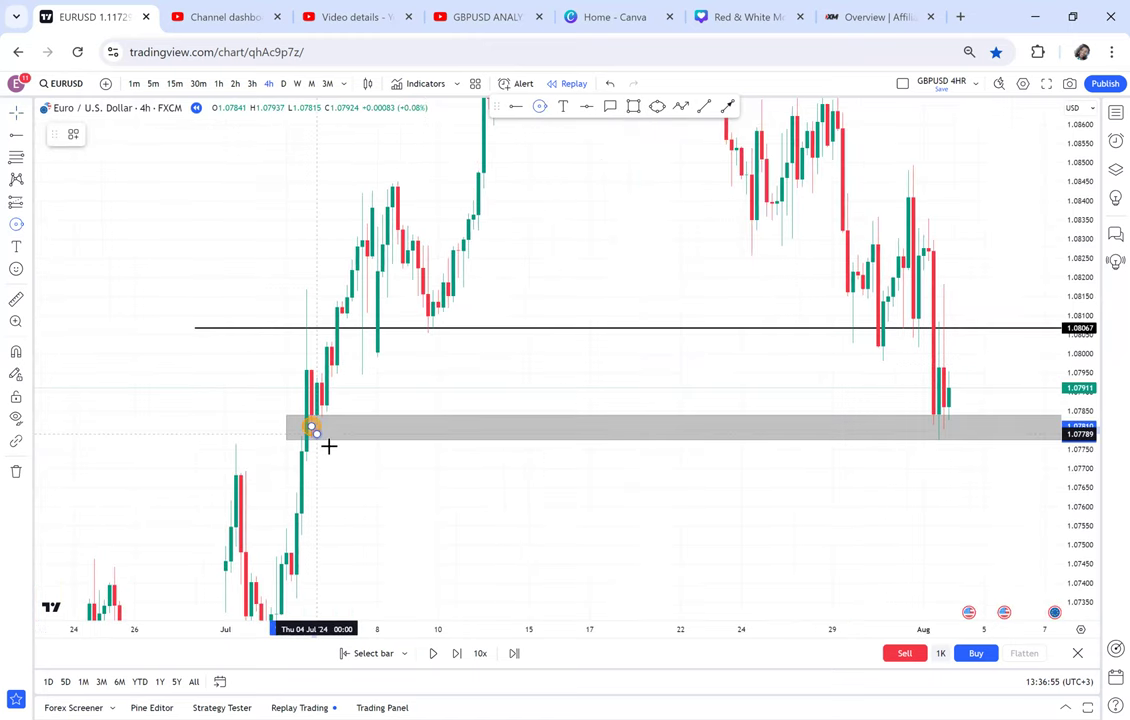
{"action": "left_click", "coordinate": [331, 444]}
{"action": "left_click_drag", "start_coordinate": [512, 371], "coordinate": [464, 371]}
{"action": "left_click", "coordinate": [540, 107]}
{"action": "left_click", "coordinate": [898, 416]}
{"action": "left_click", "coordinate": [909, 439]}
{"action": "mouse_move", "coordinate": [963, 389]}
{"action": "left_mouse_down"}
{"action": "mouse_move", "coordinate": [900, 411]}
{"action": "mouse_move", "coordinate": [879, 485]}
{"action": "left_mouse_up"}
{"action": "scroll", "coordinate": [879, 485], "scroll_direction": "down", "scroll_amount": 1}
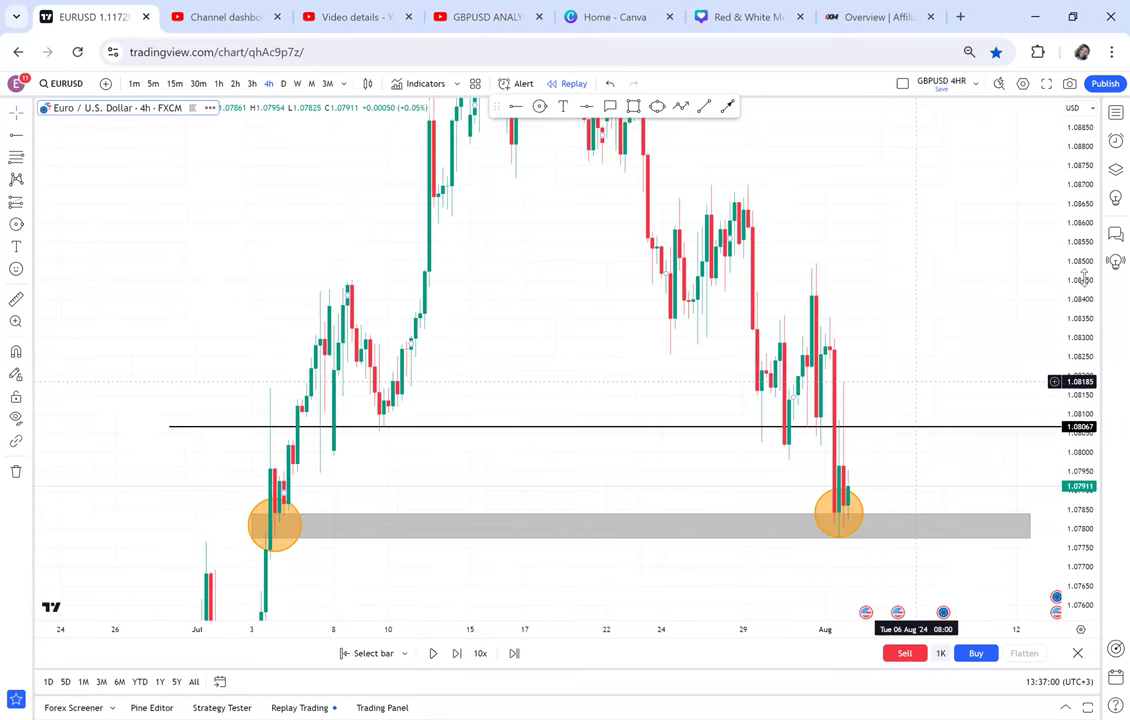
{"action": "left_click_drag", "start_coordinate": [1084, 277], "coordinate": [1084, 468]}
{"action": "left_click_drag", "start_coordinate": [960, 506], "coordinate": [938, 429]}
{"action": "left_click", "coordinate": [633, 107]}
{"action": "left_click", "coordinate": [205, 464]}
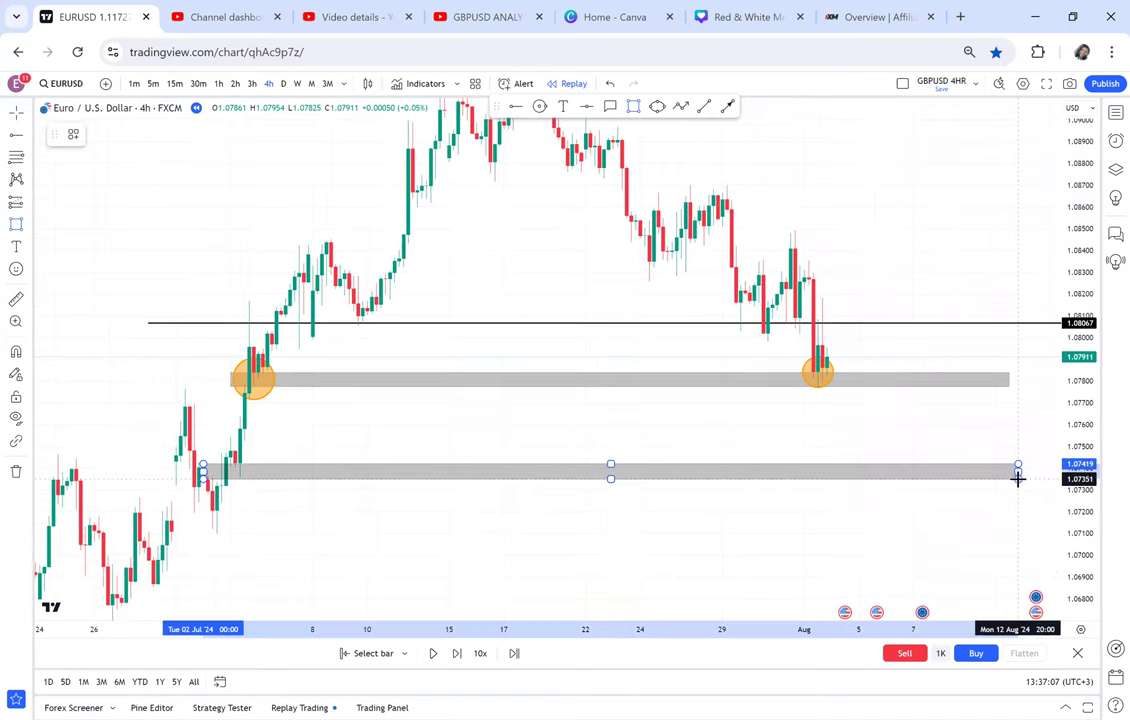
{"action": "left_click_drag", "start_coordinate": [1017, 478], "coordinate": [1016, 476]}
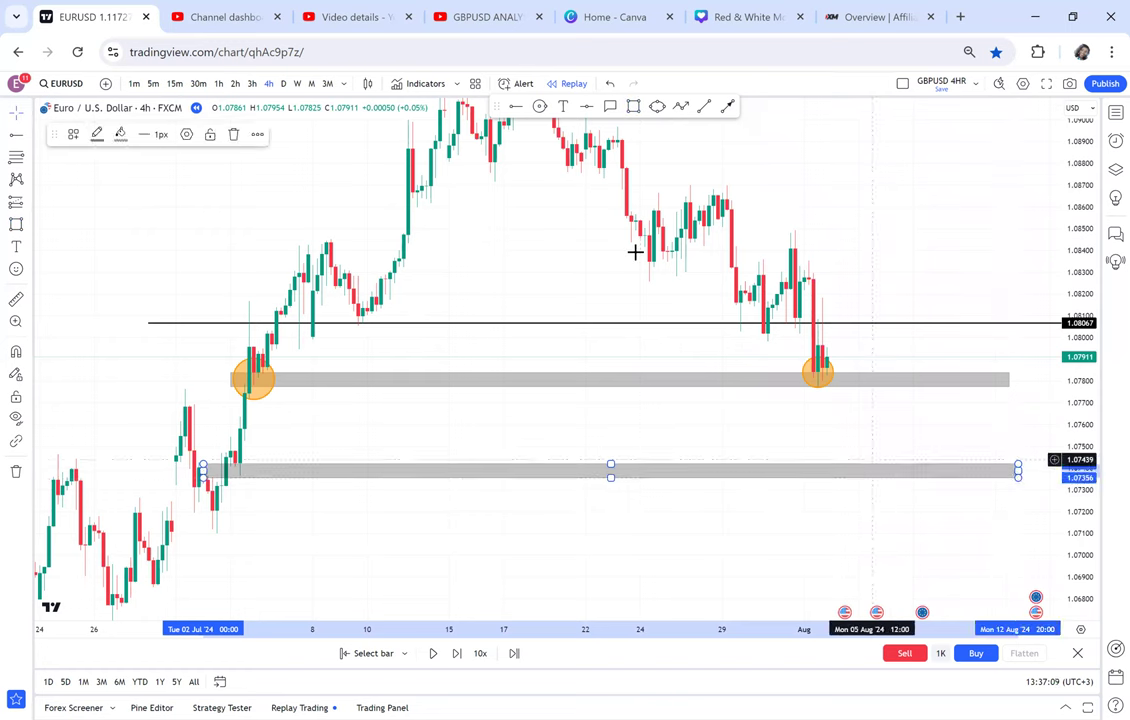
{"action": "key", "text": "Delete"}
Step: Delete the horizontal ray at 1.08067 and place a horizontal line at about 1.09476 on the mid-July peak
{"action": "left_click_drag", "start_coordinate": [626, 304], "coordinate": [634, 441]}
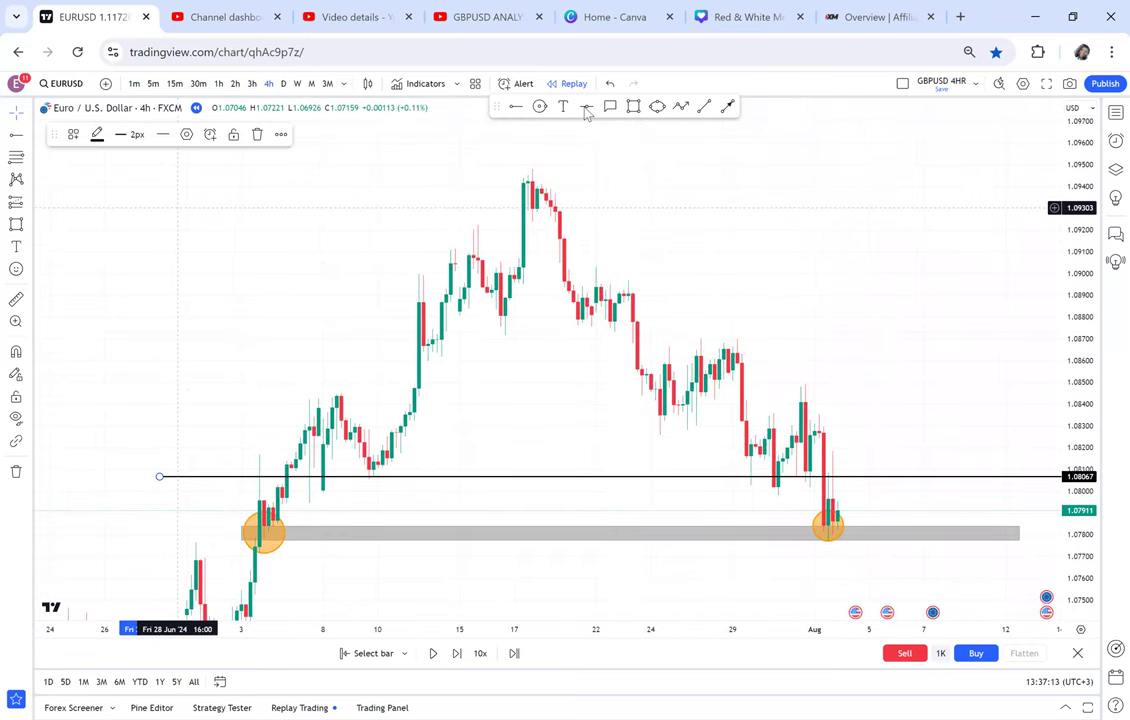
{"action": "key", "text": "Delete"}
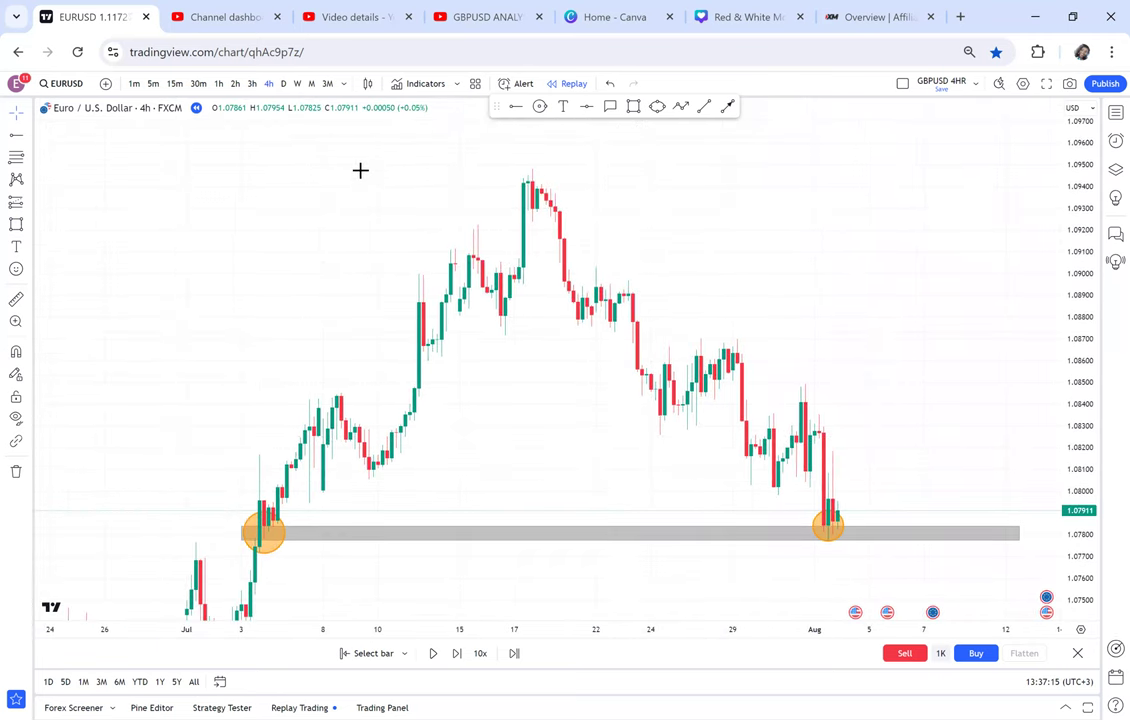
{"action": "left_click", "coordinate": [360, 170]}
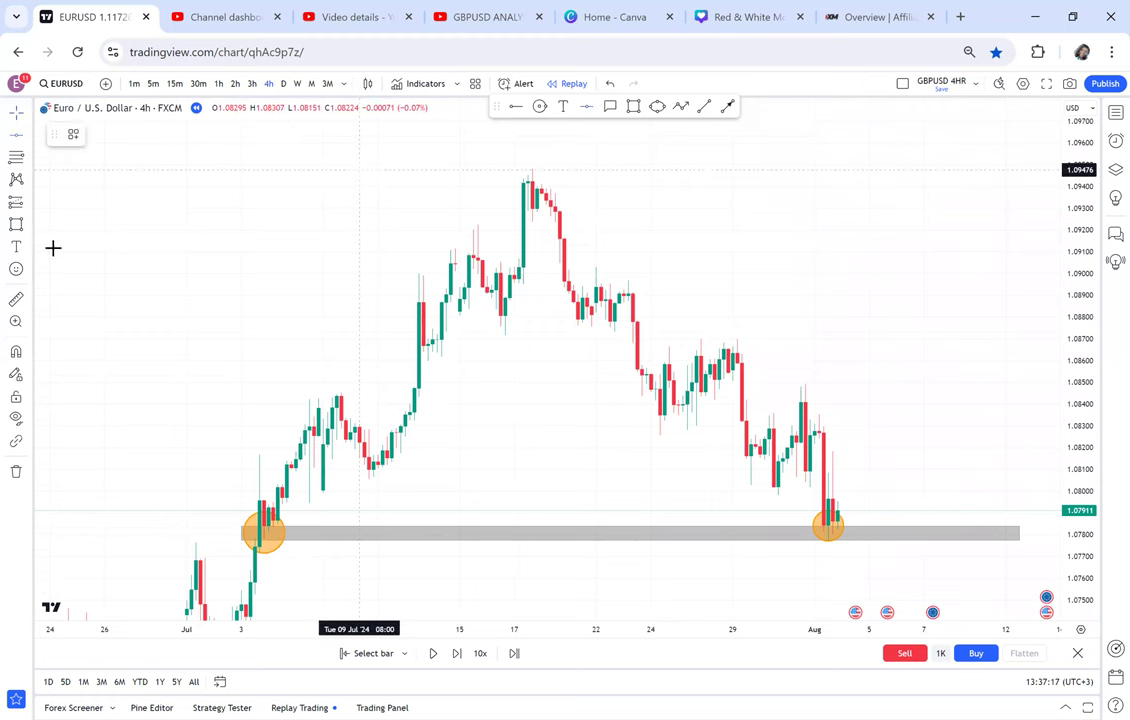
Step: Measure from the grey zone's lower edge up to the peak line and place a horizontal line at the halfway level, about 1.08623
{"action": "left_click", "coordinate": [241, 538], "text": "shift"}
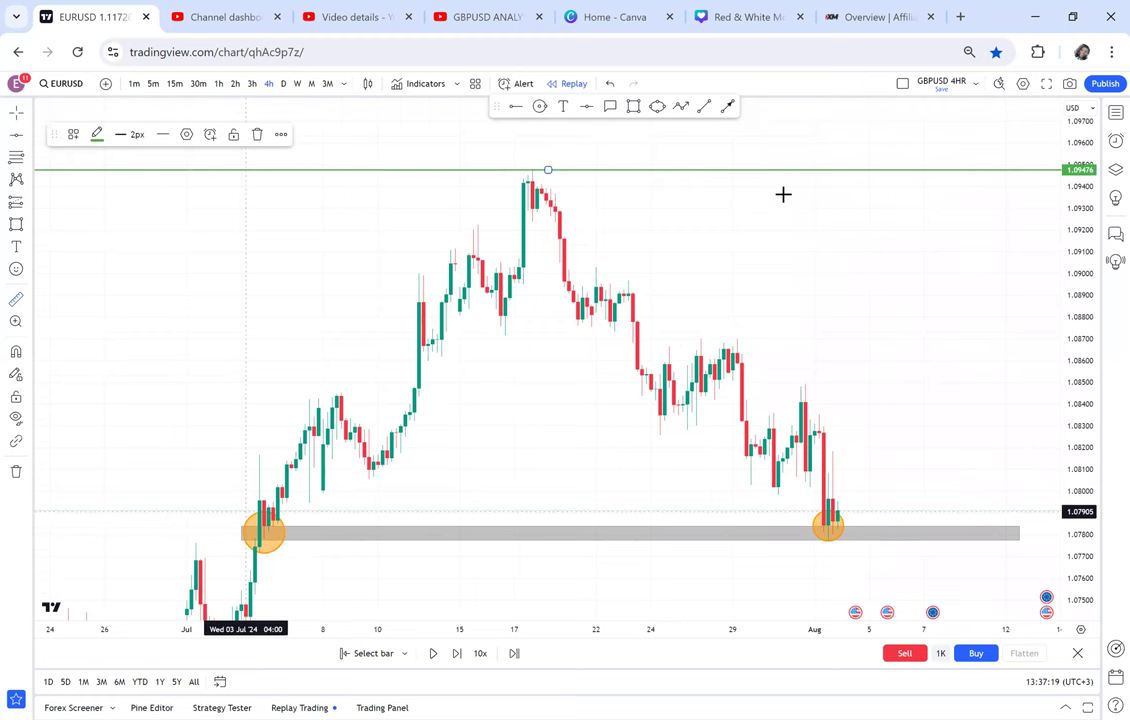
{"action": "left_click", "coordinate": [804, 170]}
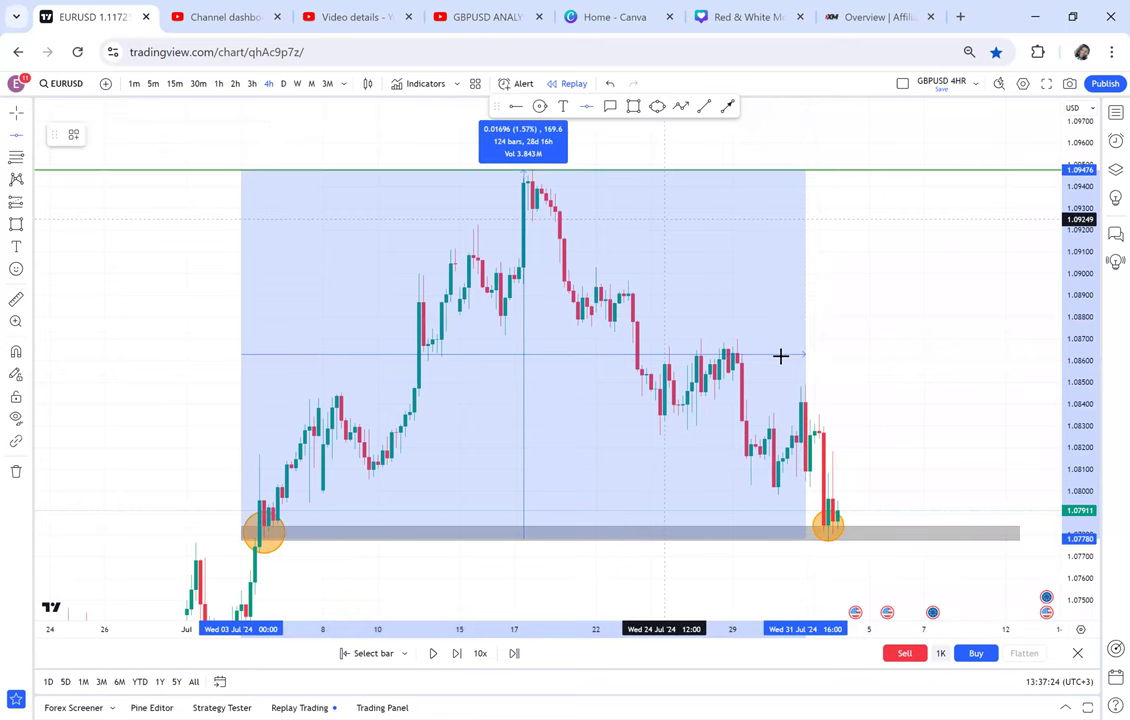
{"action": "left_click", "coordinate": [600, 171]}
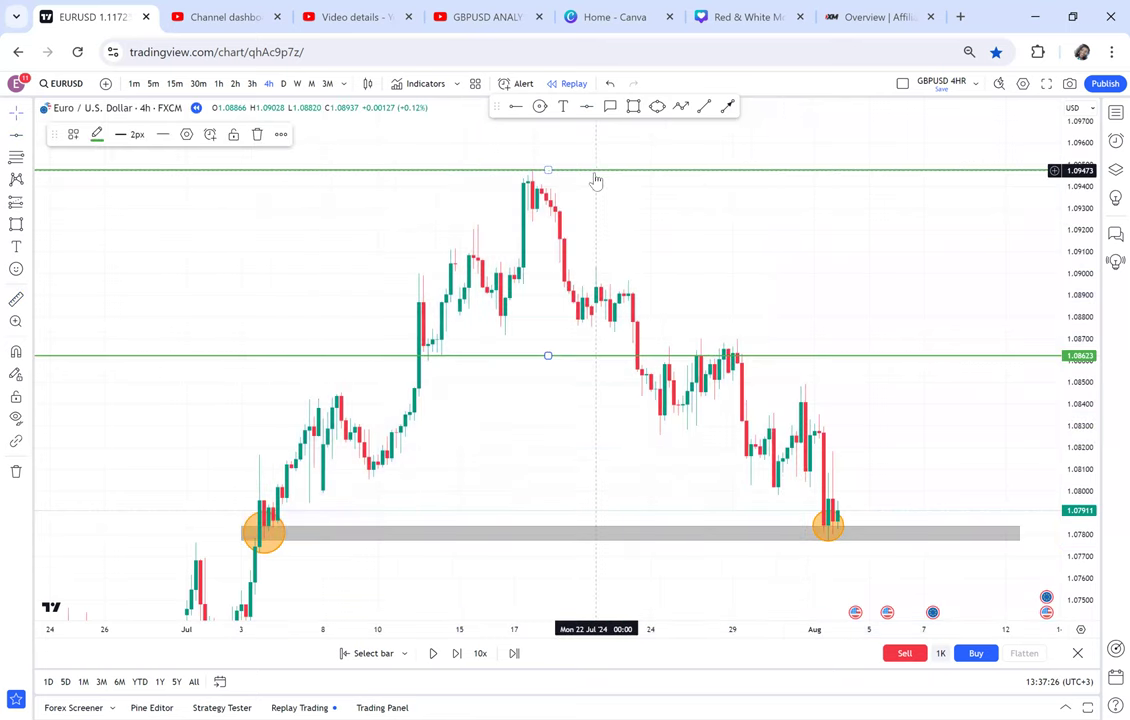
Step: Change the colour of the horizontal line on the peak to red
{"action": "left_click", "coordinate": [596, 180]}
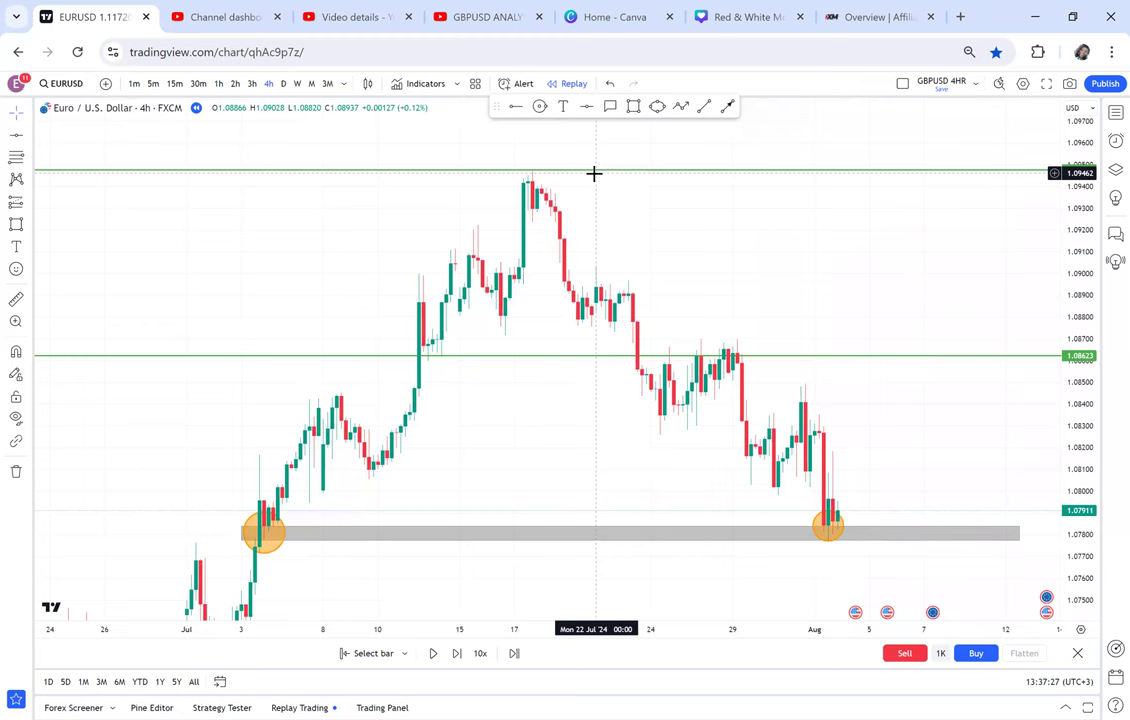
{"action": "left_click", "coordinate": [97, 134]}
{"action": "left_click", "coordinate": [98, 176]}
Step: Examine the double bottom zone on the daily timeframe and return to the 4-hour chart
{"action": "left_click_drag", "start_coordinate": [618, 454], "coordinate": [566, 433]}
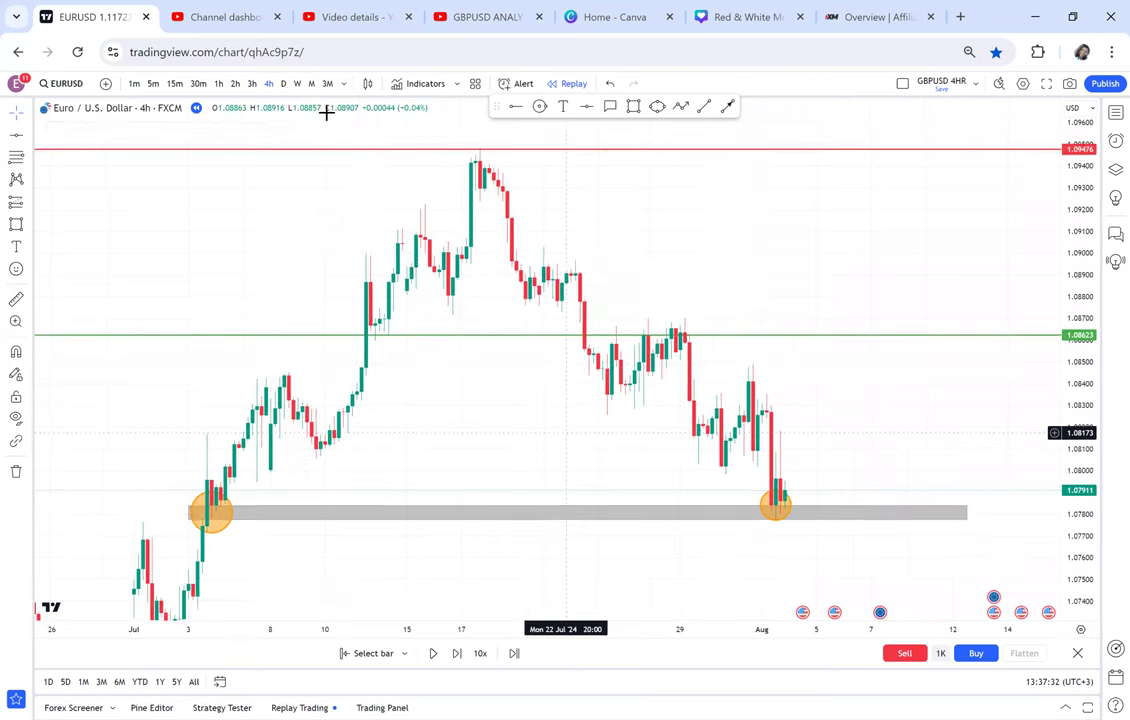
{"action": "left_click", "coordinate": [284, 85]}
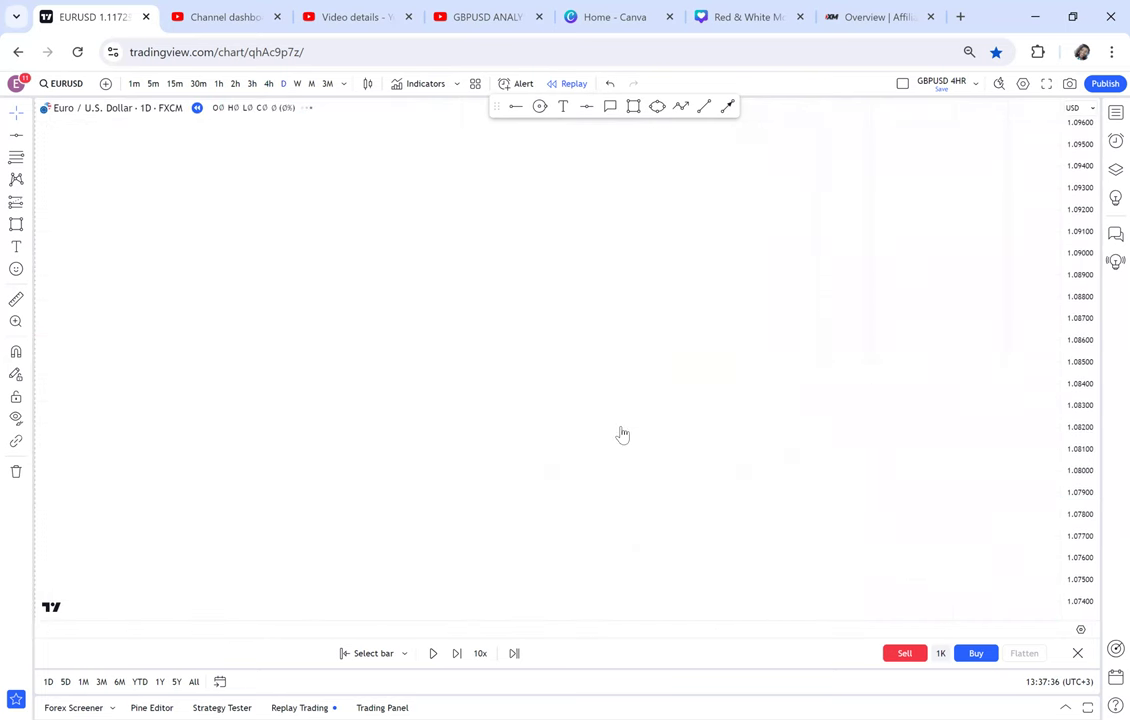
{"action": "scroll", "coordinate": [505, 530], "scroll_direction": "up", "scroll_amount": 2}
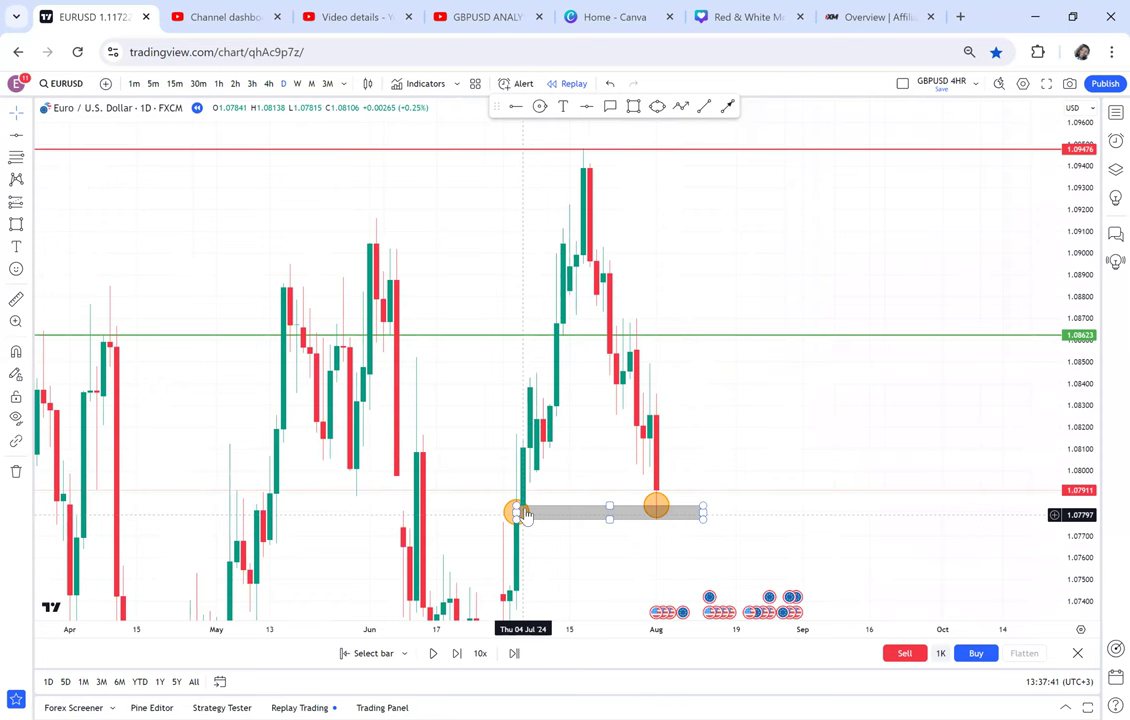
{"action": "left_click", "coordinate": [268, 83]}
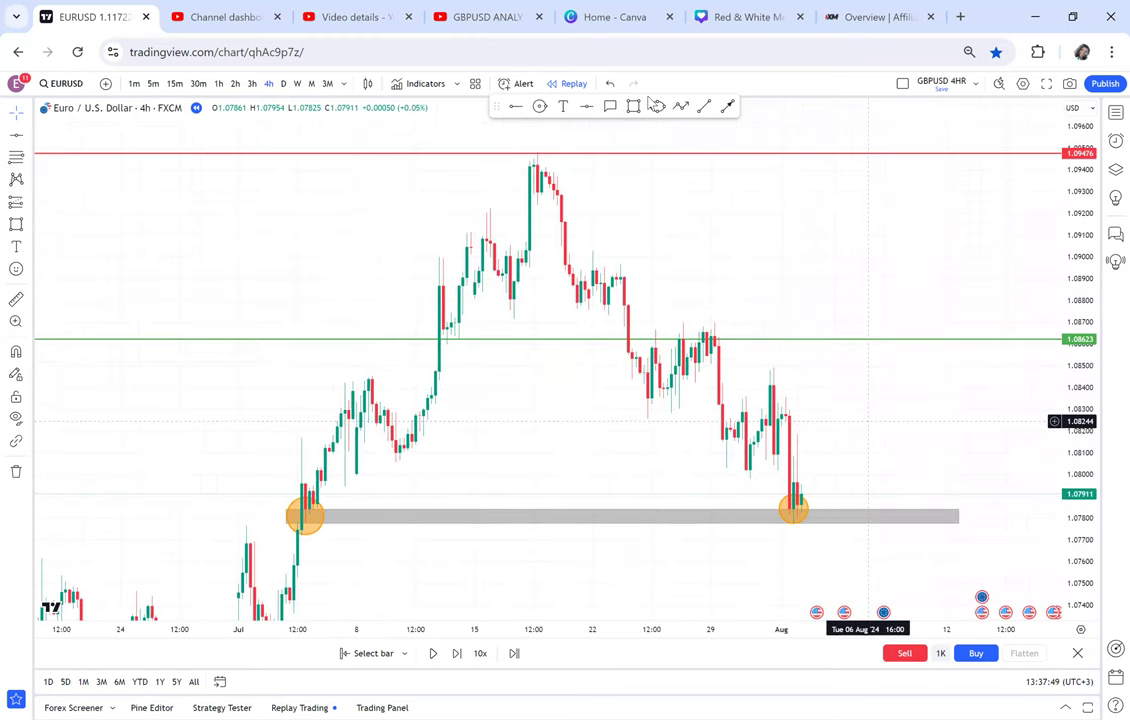
Step: Add the text label "POSSIBLE DOUBLE BOTTOM" on the grey zone and set its font size to 16
{"action": "left_click", "coordinate": [564, 108]}
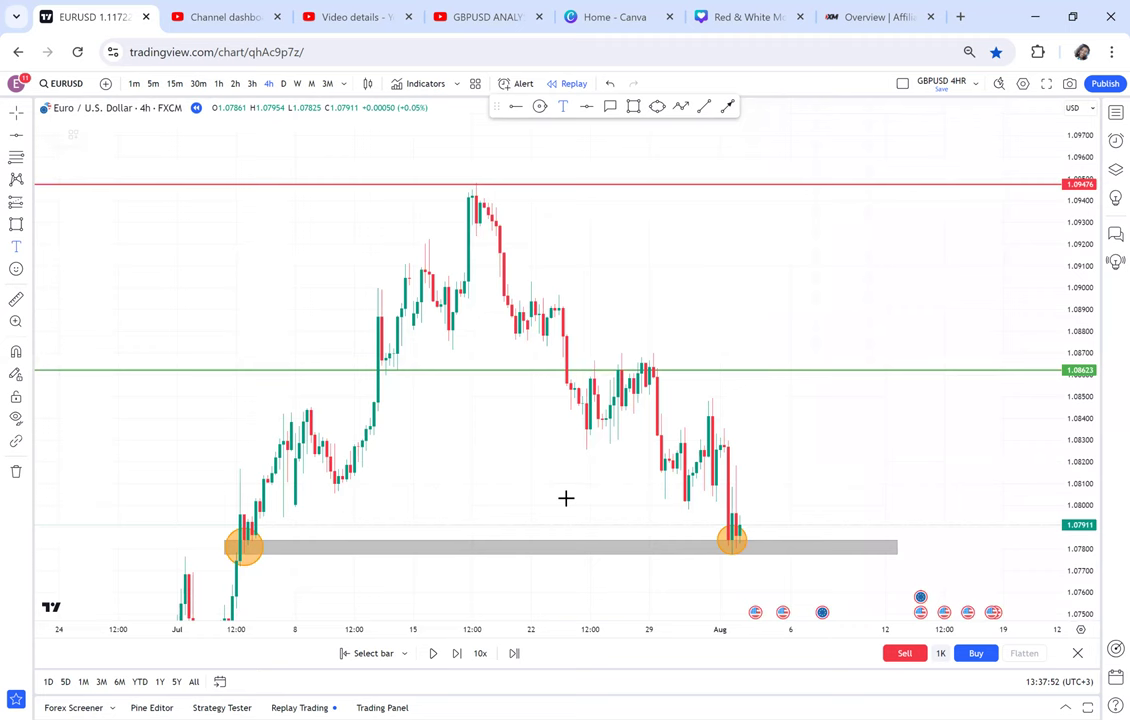
{"action": "left_click", "coordinate": [419, 540]}
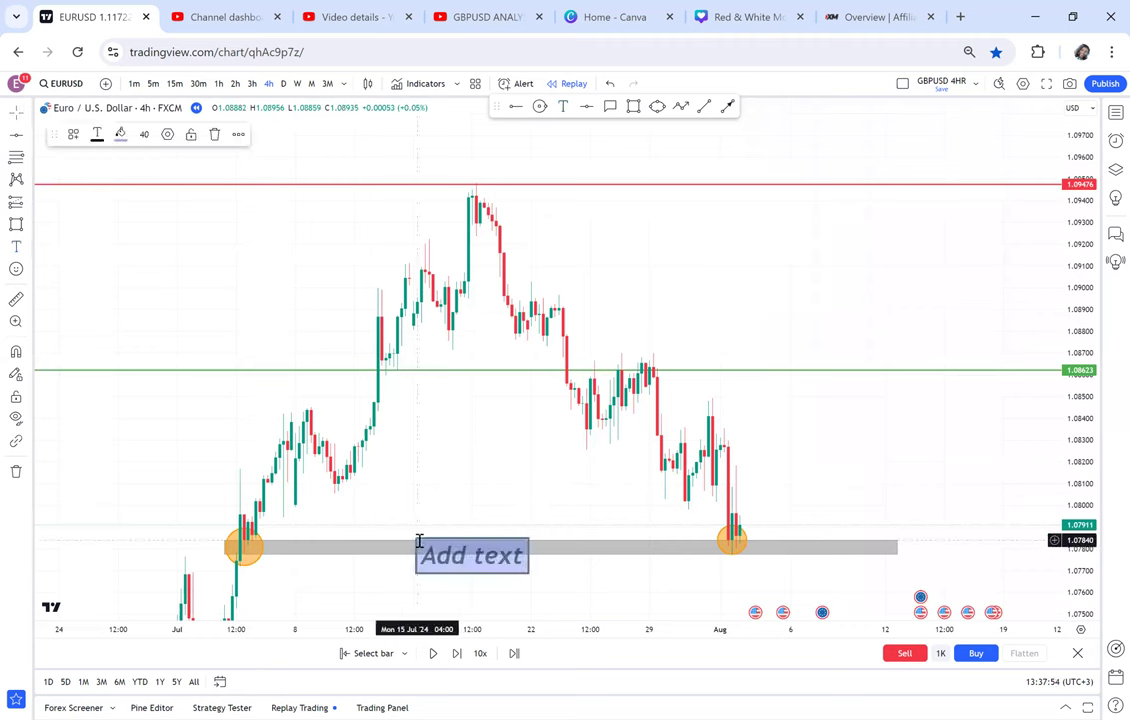
{"action": "type", "text": "POSS"}
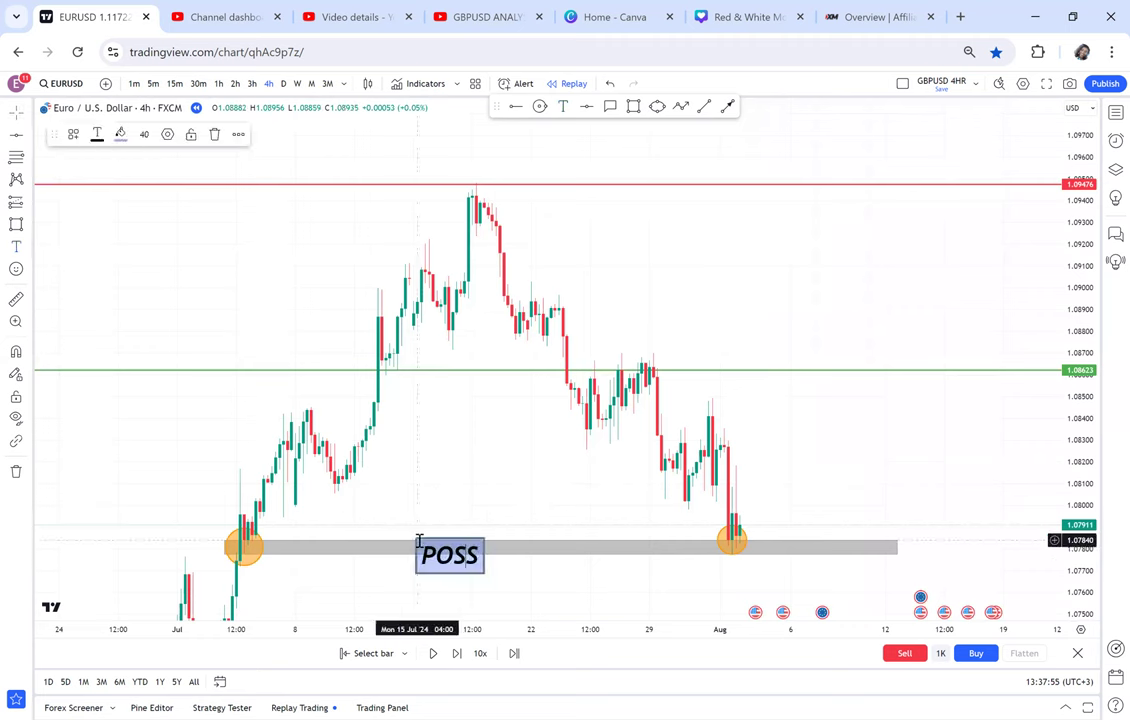
{"action": "type", "text": "IBLE DO"}
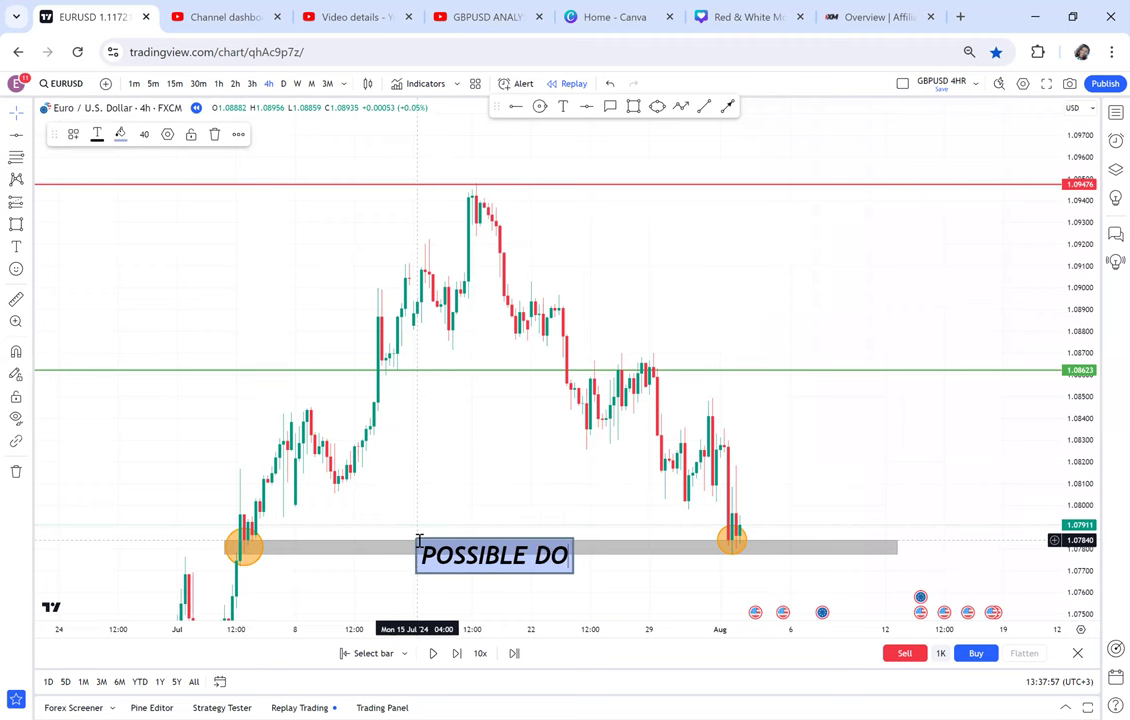
{"action": "type", "text": "UBLE"}
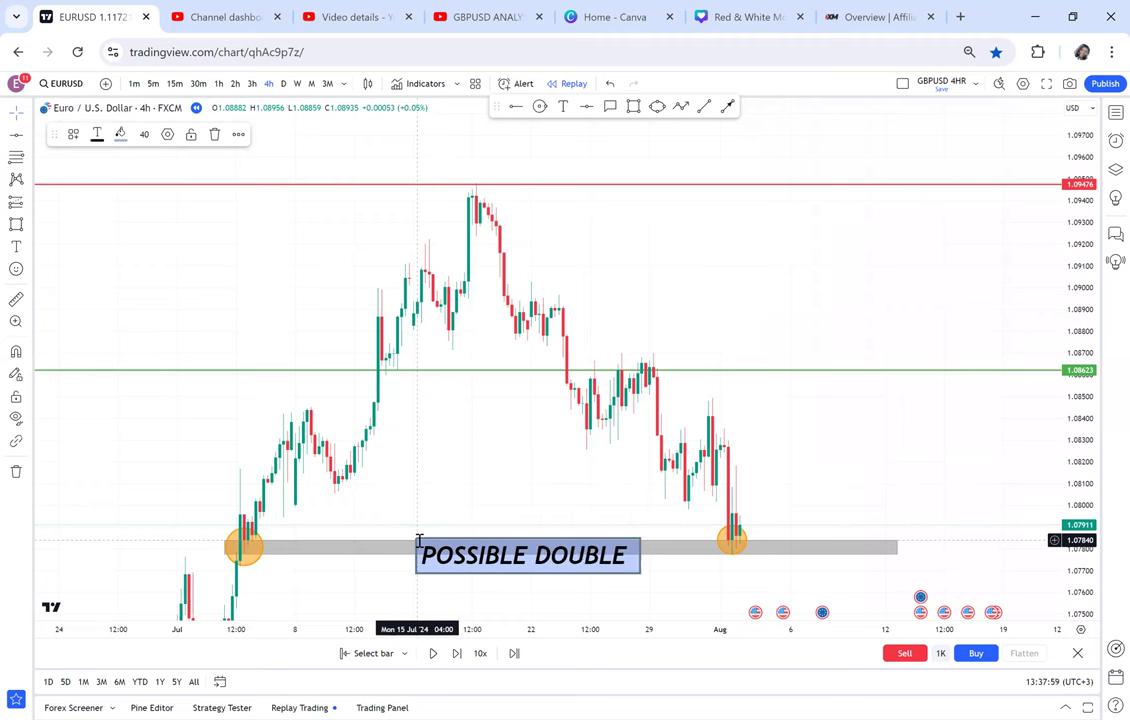
{"action": "type", "text": " BOTTOM"}
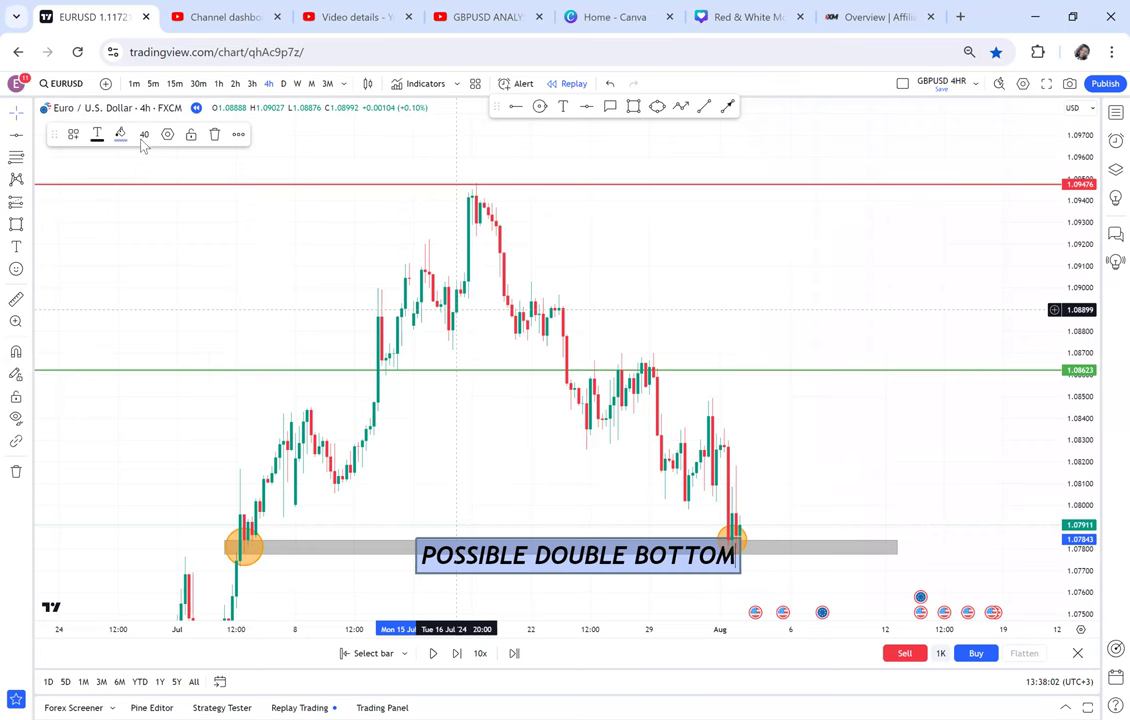
{"action": "left_click", "coordinate": [149, 247]}
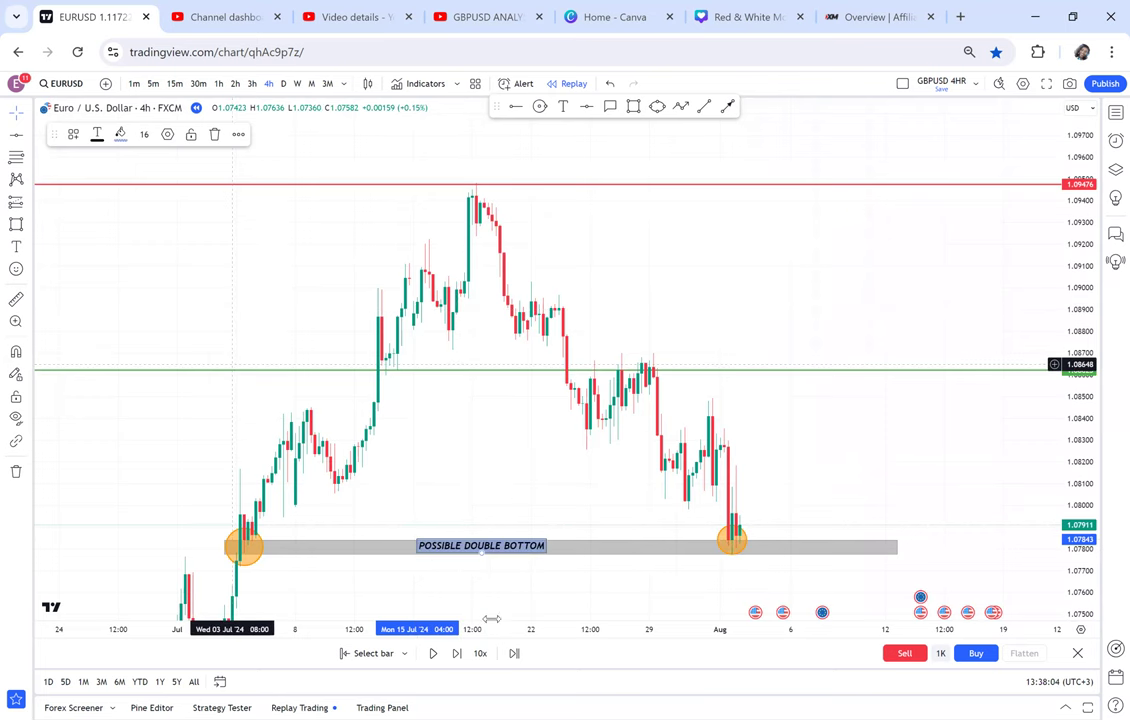
{"action": "left_click", "coordinate": [530, 495]}
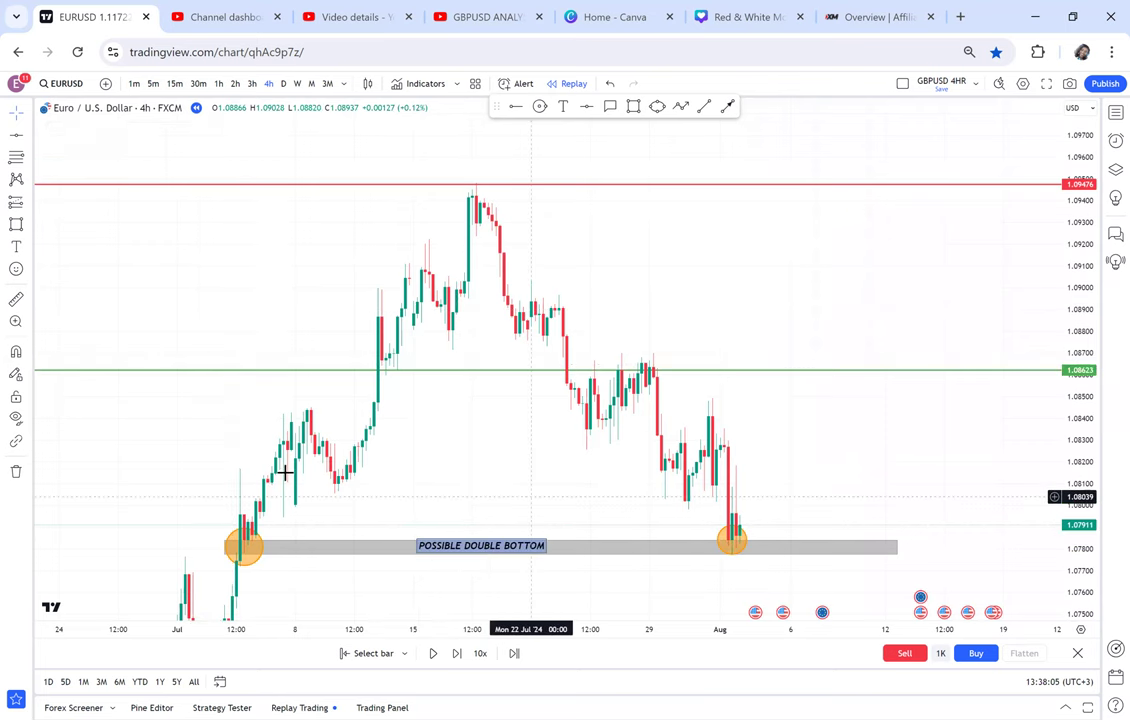
Step: Add the text label "HALF(1SC TP TARFGET)" just above the green halfway line, near 2 Aug
{"action": "left_click_drag", "start_coordinate": [236, 618], "coordinate": [277, 467]}
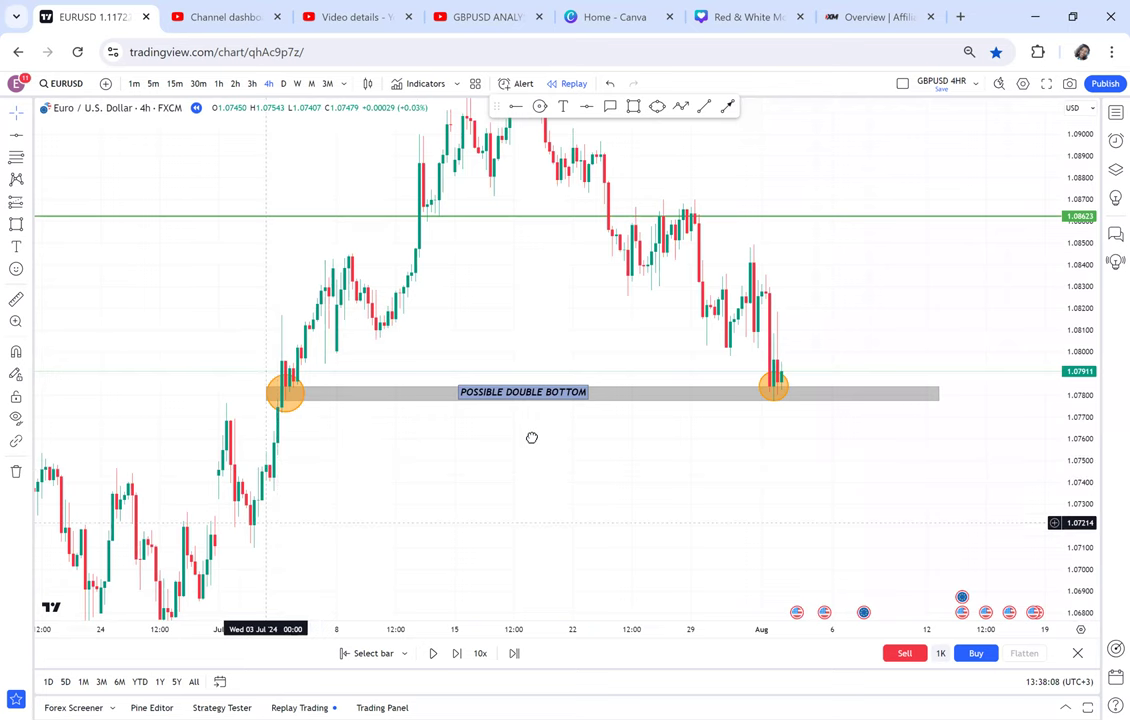
{"action": "left_click_drag", "start_coordinate": [516, 178], "coordinate": [498, 232]}
{"action": "left_click_drag", "start_coordinate": [570, 126], "coordinate": [517, 206]}
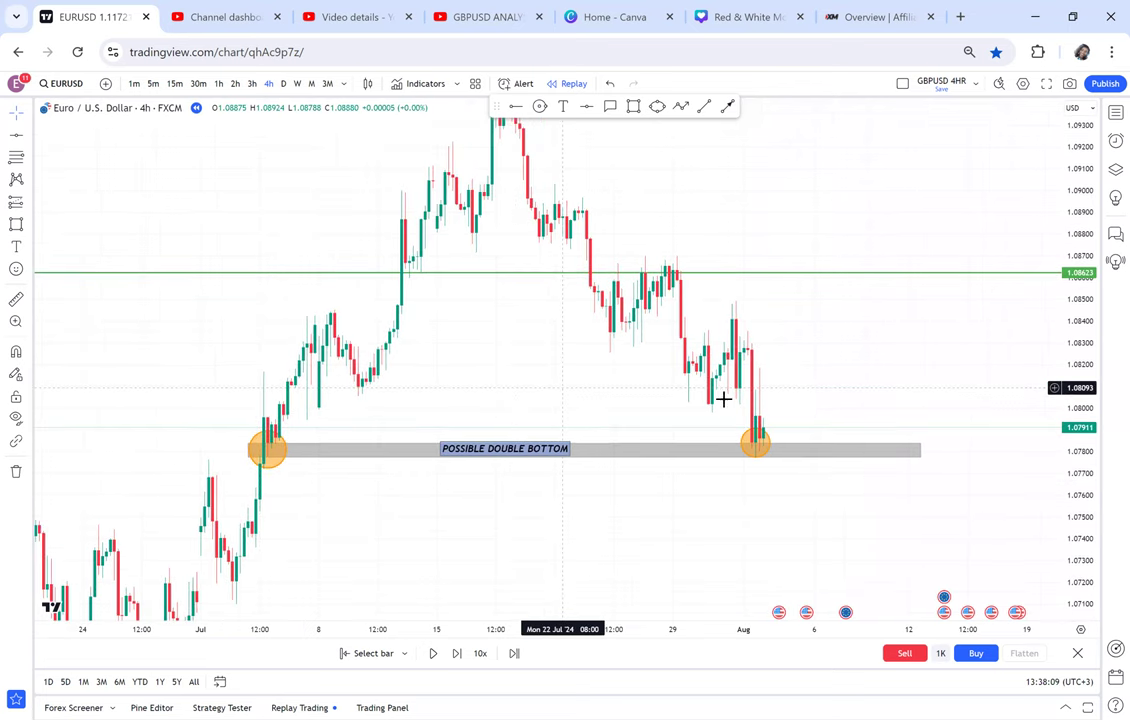
{"action": "left_click", "coordinate": [725, 333]}
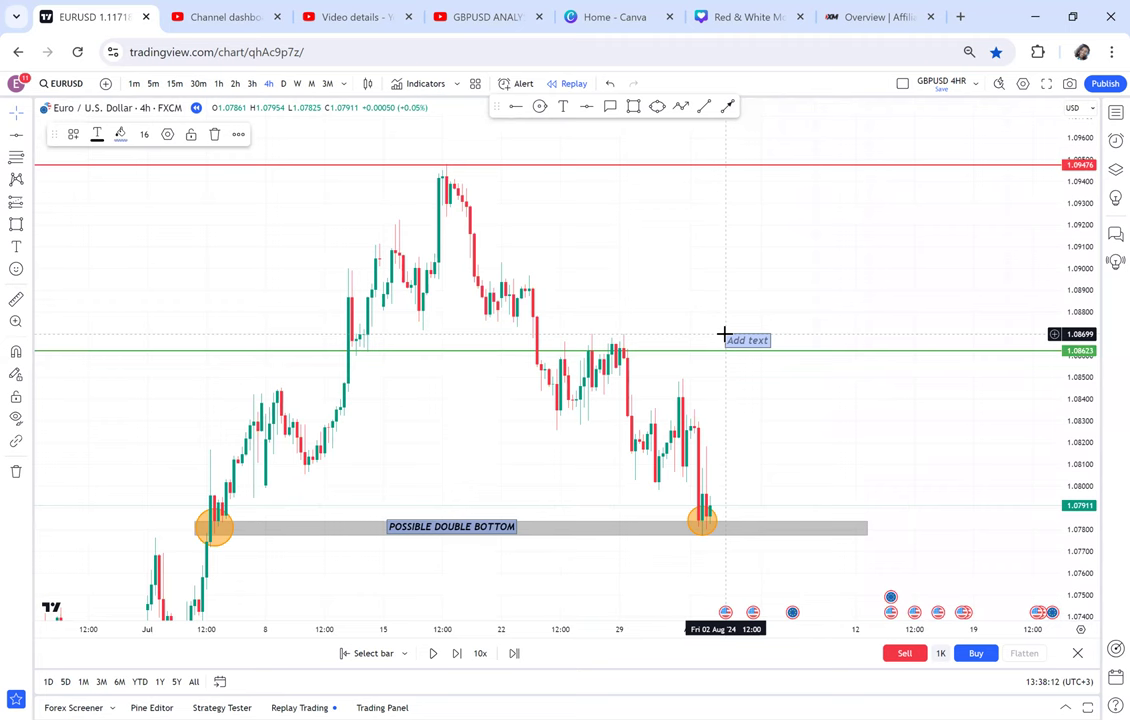
{"action": "type", "text": "H"}
{"action": "type", "text": "ALF"}
{"action": "type", "text": "(15C"}
{"action": "type", "text": " TP TARFGET"}
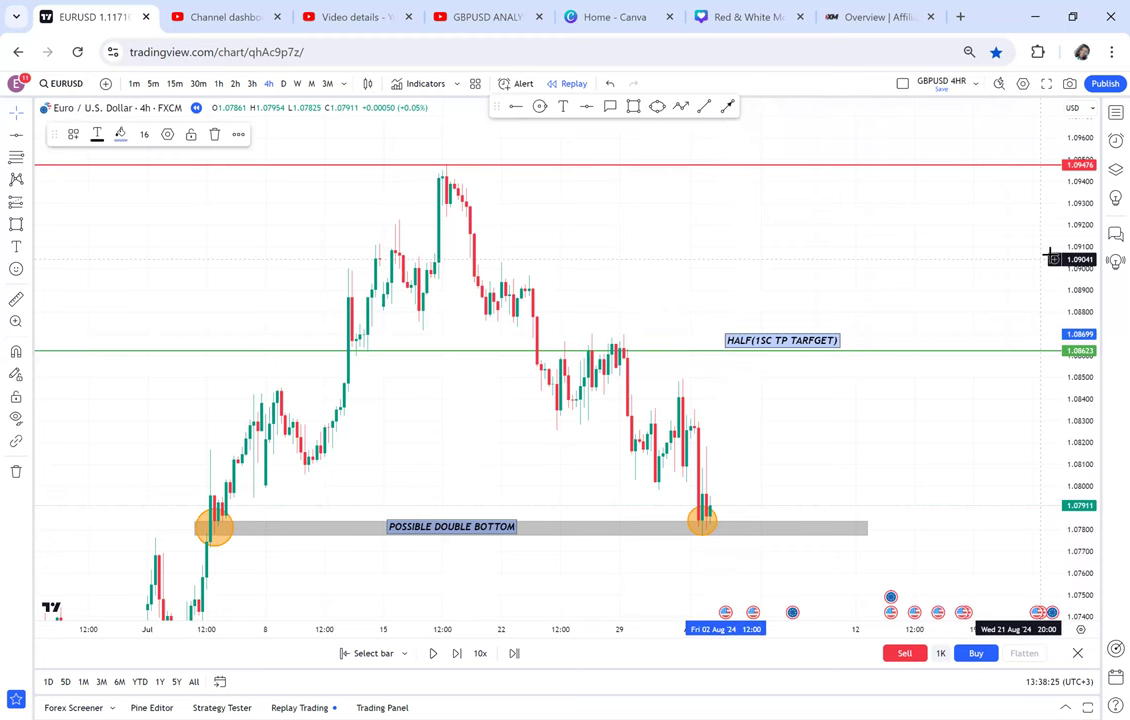
Step: Add the text label "NECKLINE(2ND TARGET" and position it just above the red line over the peak
{"action": "left_click_drag", "start_coordinate": [1076, 262], "coordinate": [1079, 279]}
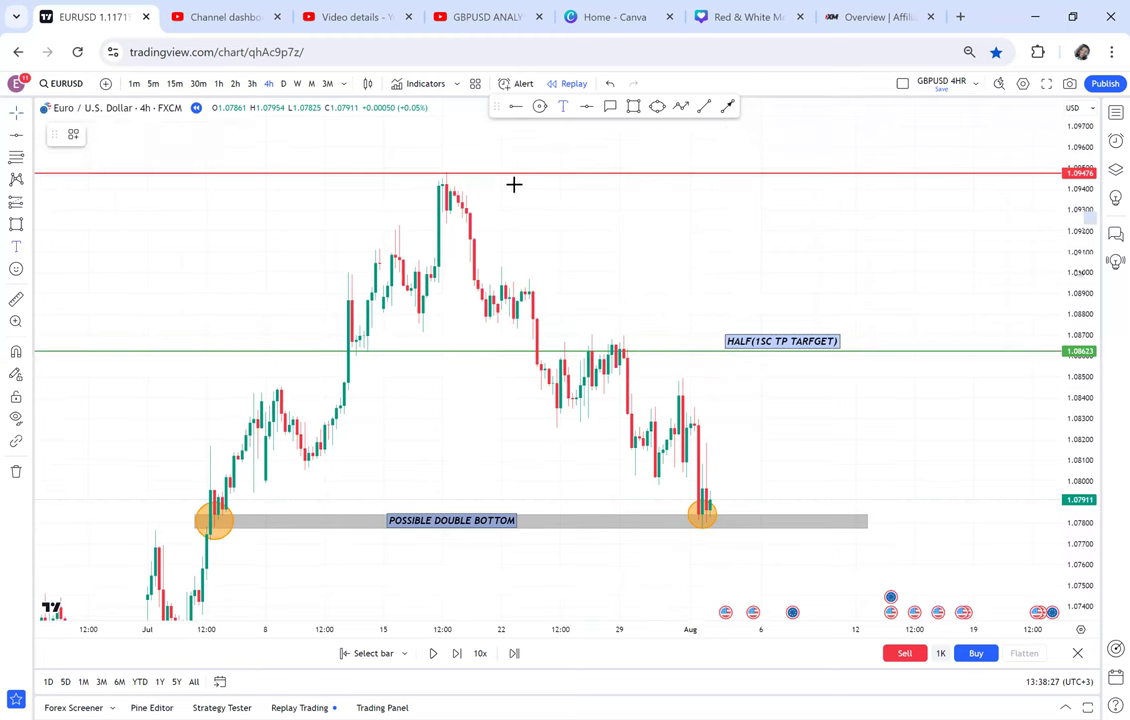
{"action": "left_click", "coordinate": [471, 160]}
{"action": "type", "text": "NECKLINE"}
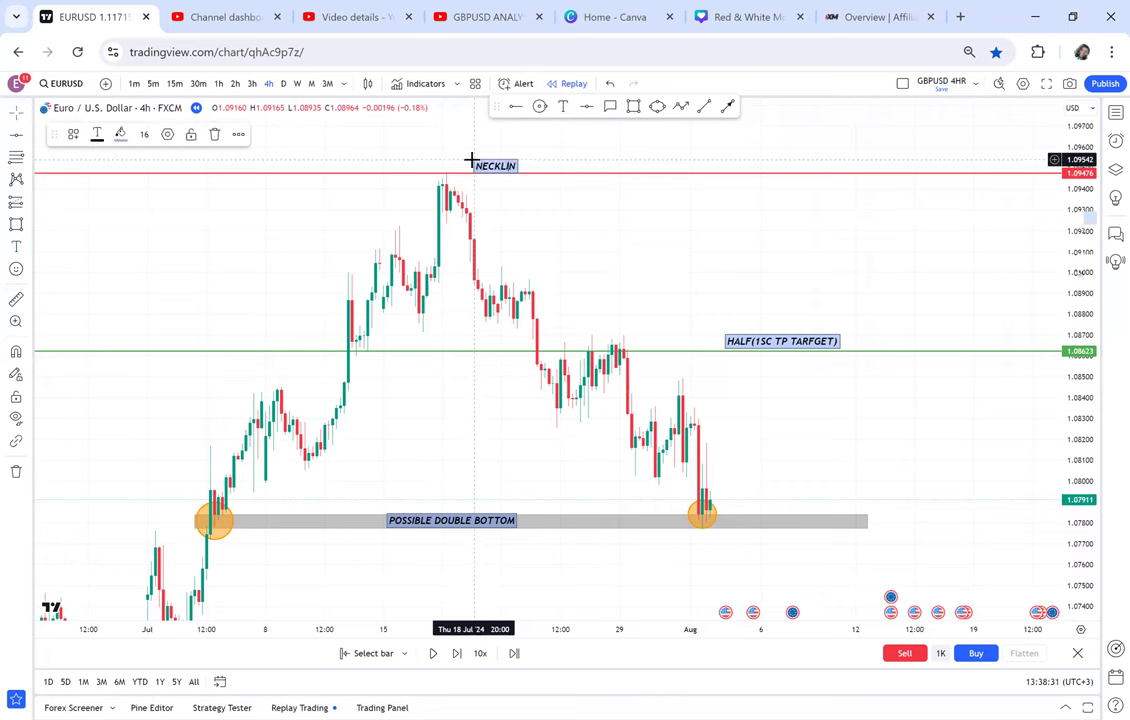
{"action": "left_click", "coordinate": [521, 182]}
{"action": "left_click_drag", "start_coordinate": [518, 166], "coordinate": [479, 161]}
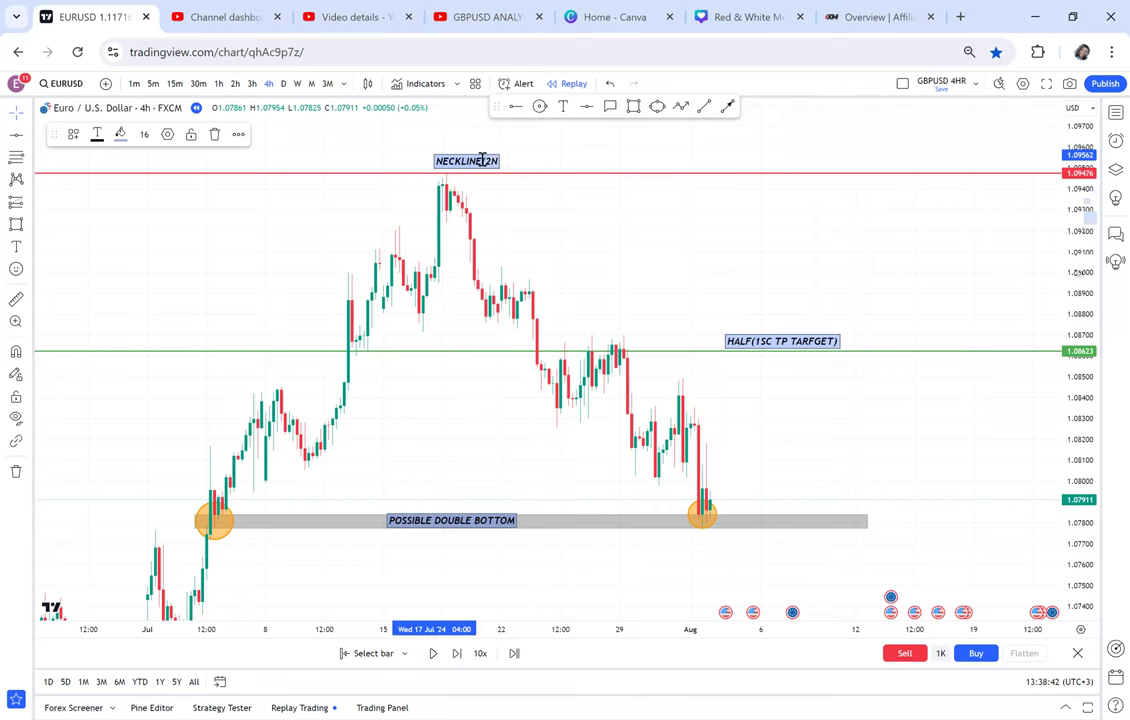
{"action": "type", "text": "TARGET"}
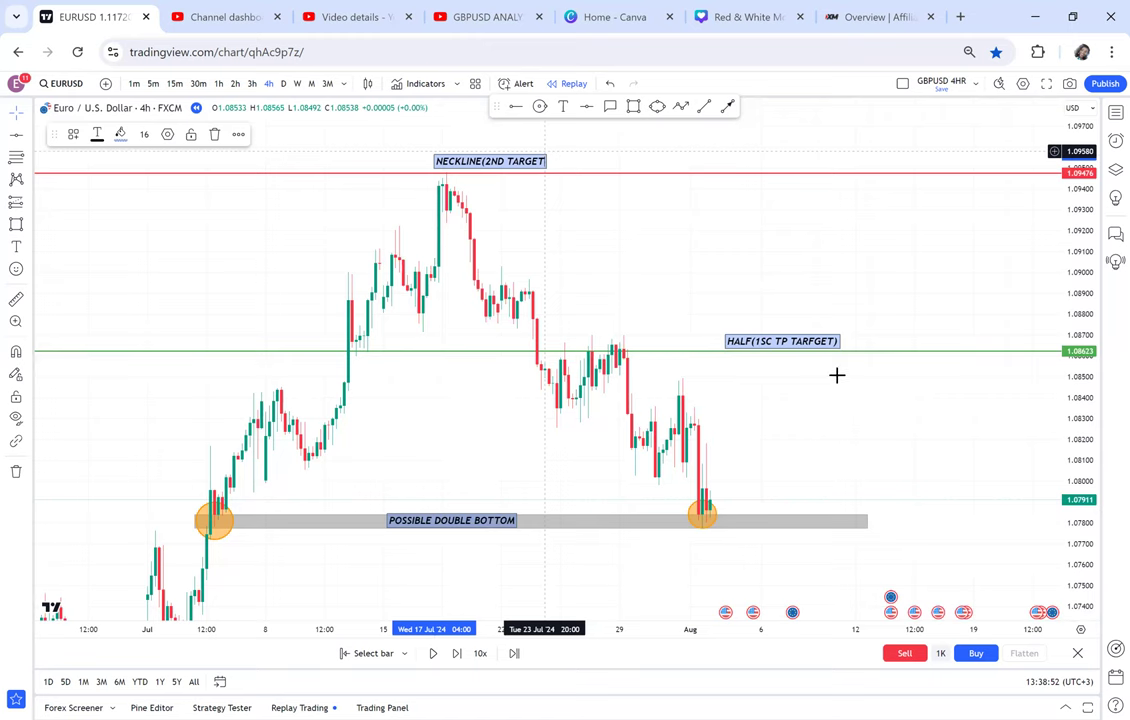
Step: Add a callout reading "WHICH STRATEGY?" that points to the grey zone near 6 Aug, with its text box placed around 14 Aug
{"action": "left_click_drag", "start_coordinate": [797, 418], "coordinate": [730, 313]}
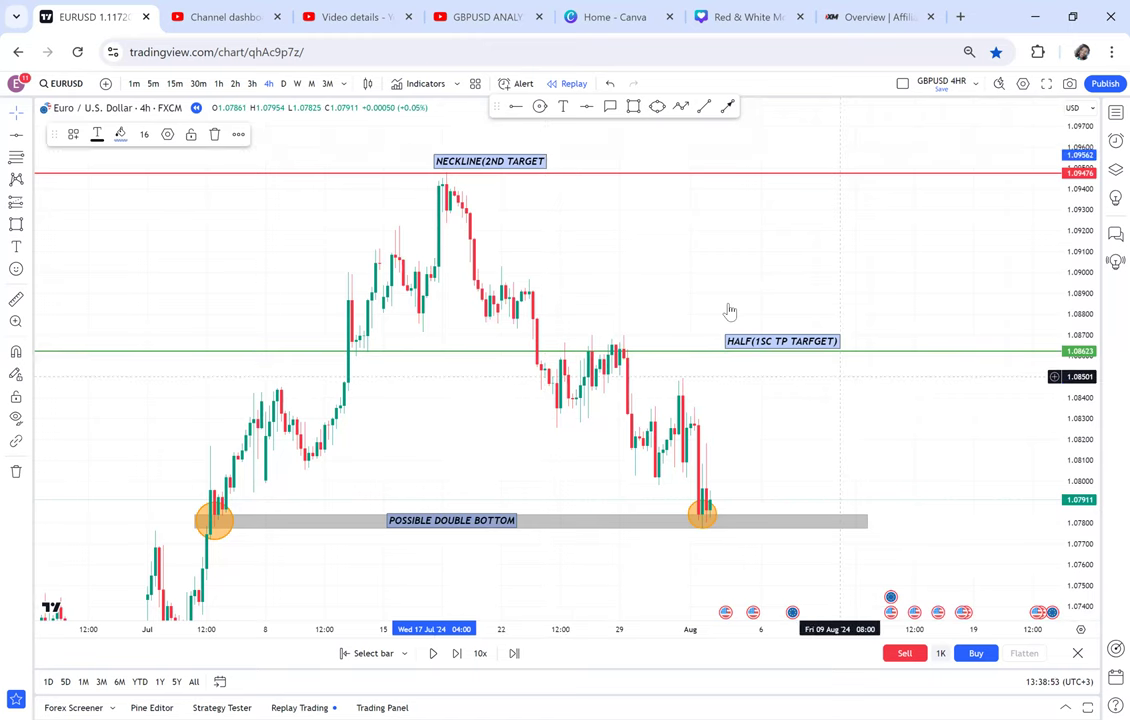
{"action": "scroll", "coordinate": [730, 313], "scroll_direction": "up", "scroll_amount": 1}
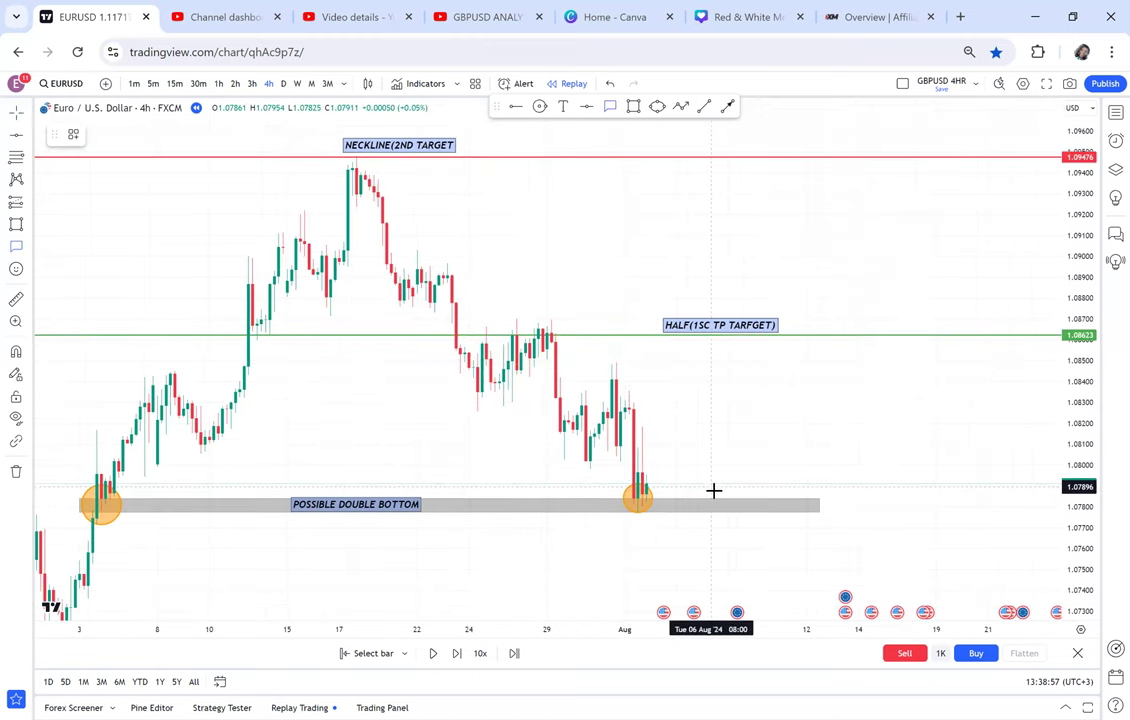
{"action": "left_click", "coordinate": [762, 439]}
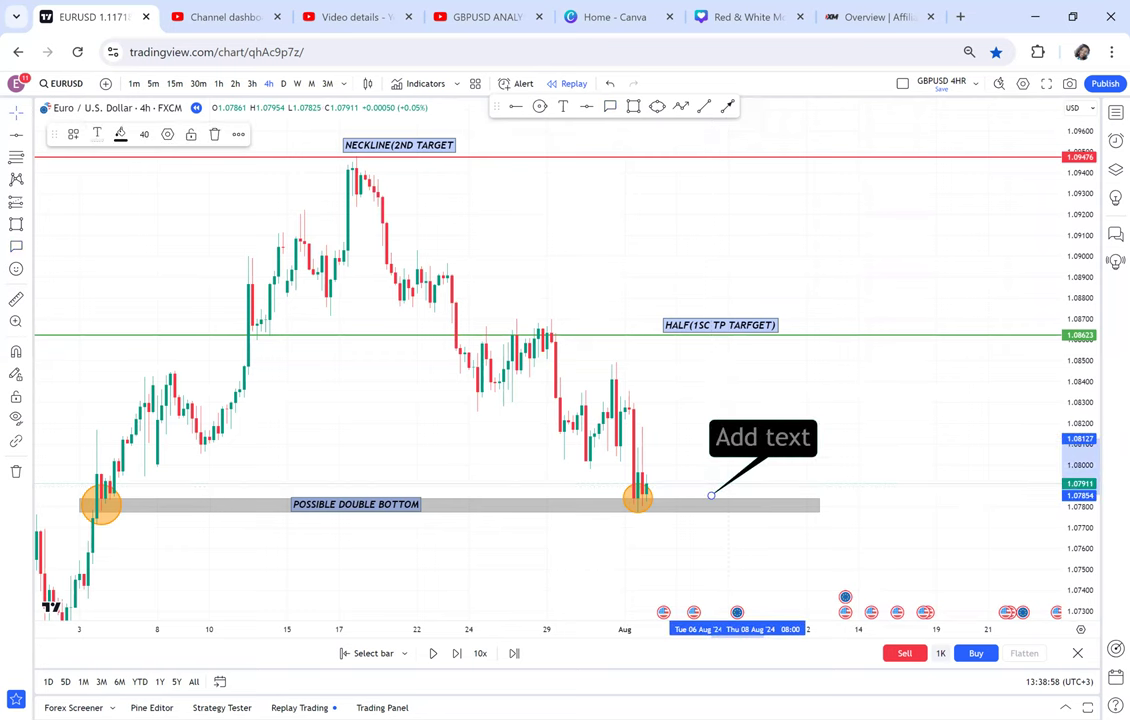
{"action": "type", "text": "WHICH"}
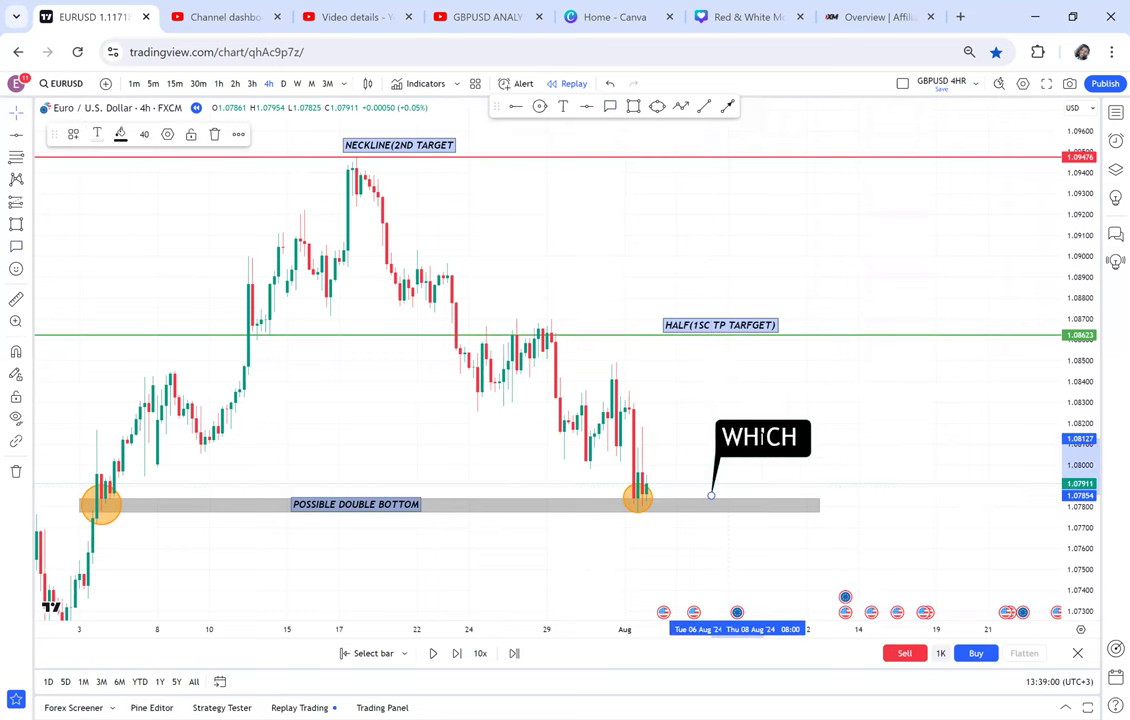
{"action": "type", "text": " STRATEG"}
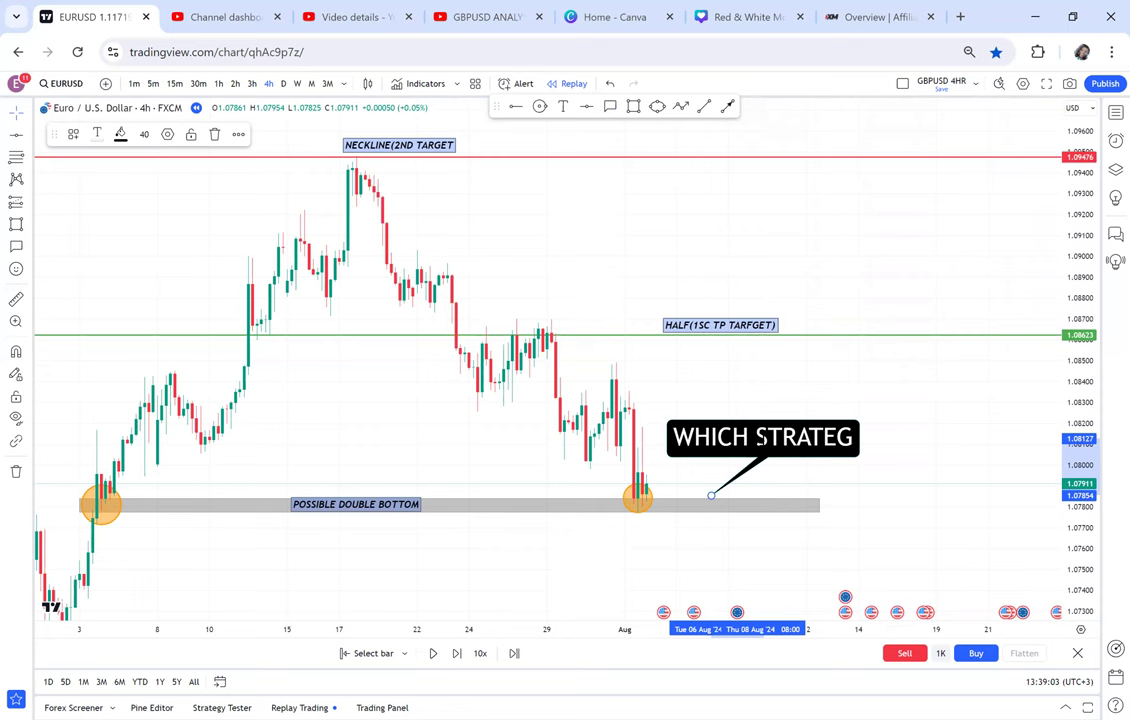
{"action": "type", "text": "Y"}
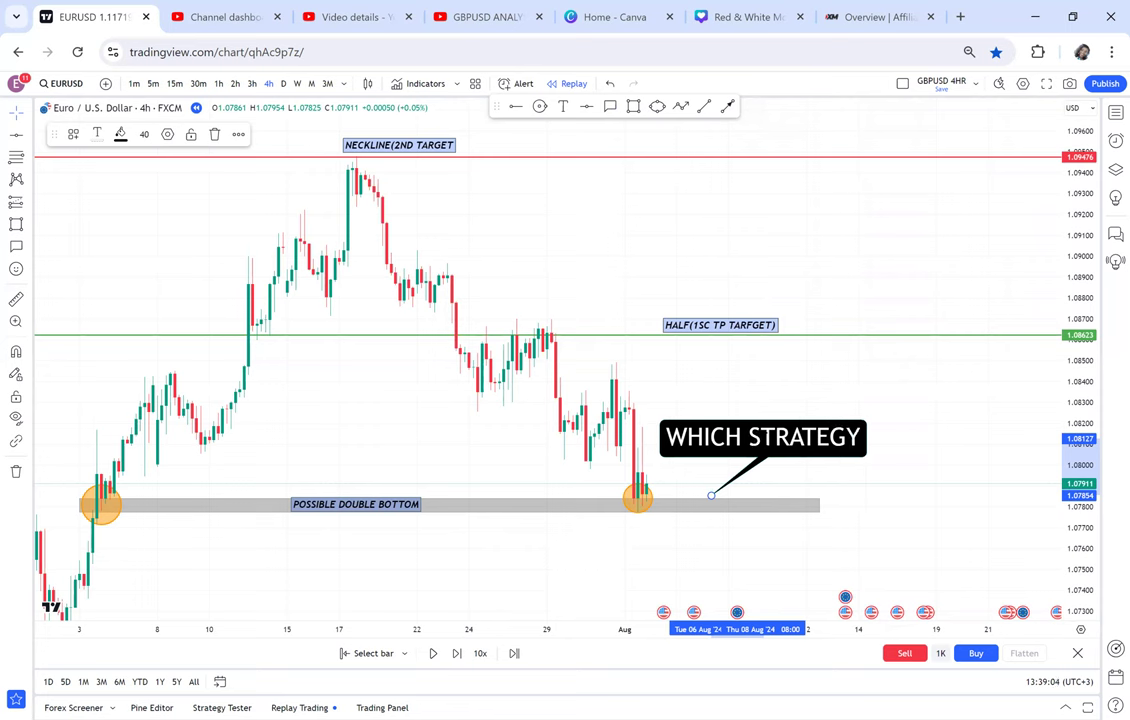
{"action": "type", "text": "?"}
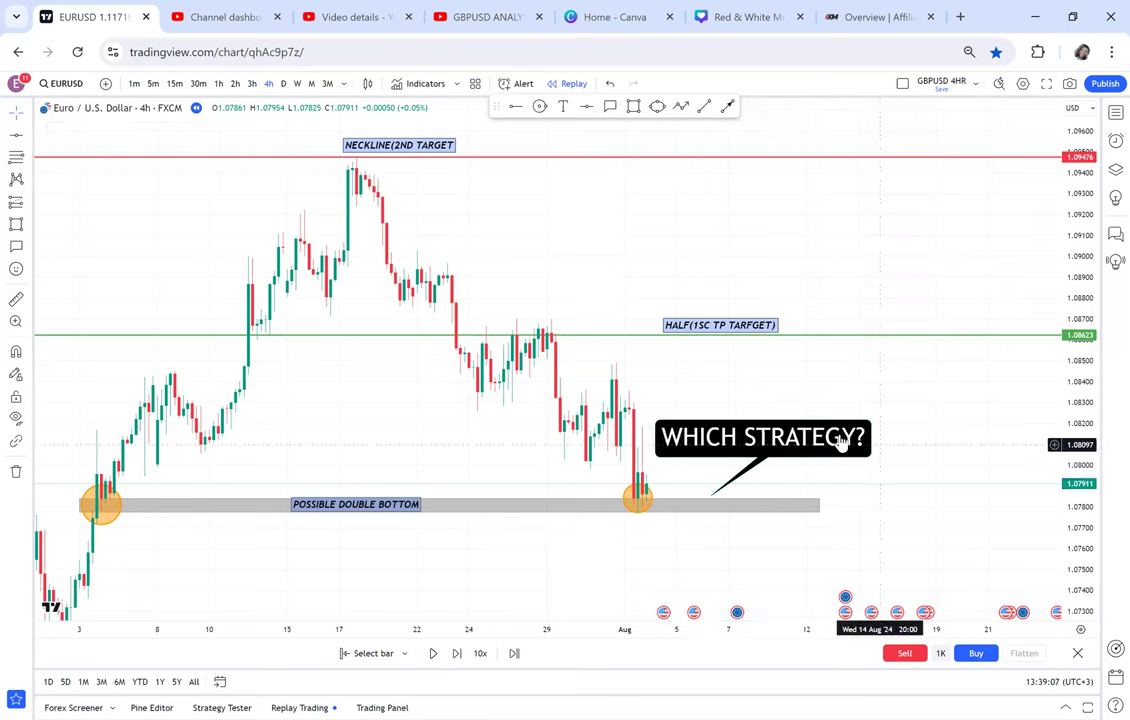
{"action": "left_click", "coordinate": [940, 419]}
{"action": "left_click_drag", "start_coordinate": [894, 422], "coordinate": [963, 422]}
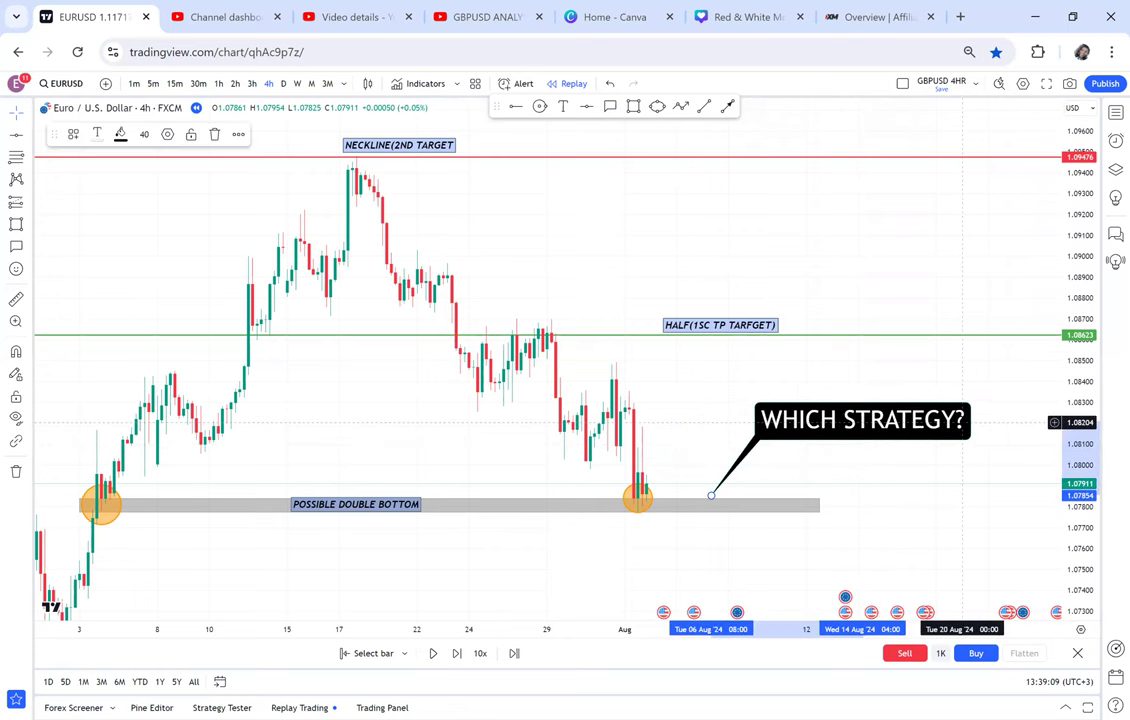
Step: Replace the callout's text with "CRB STRATEGY"
{"action": "double_click", "coordinate": [963, 422]}
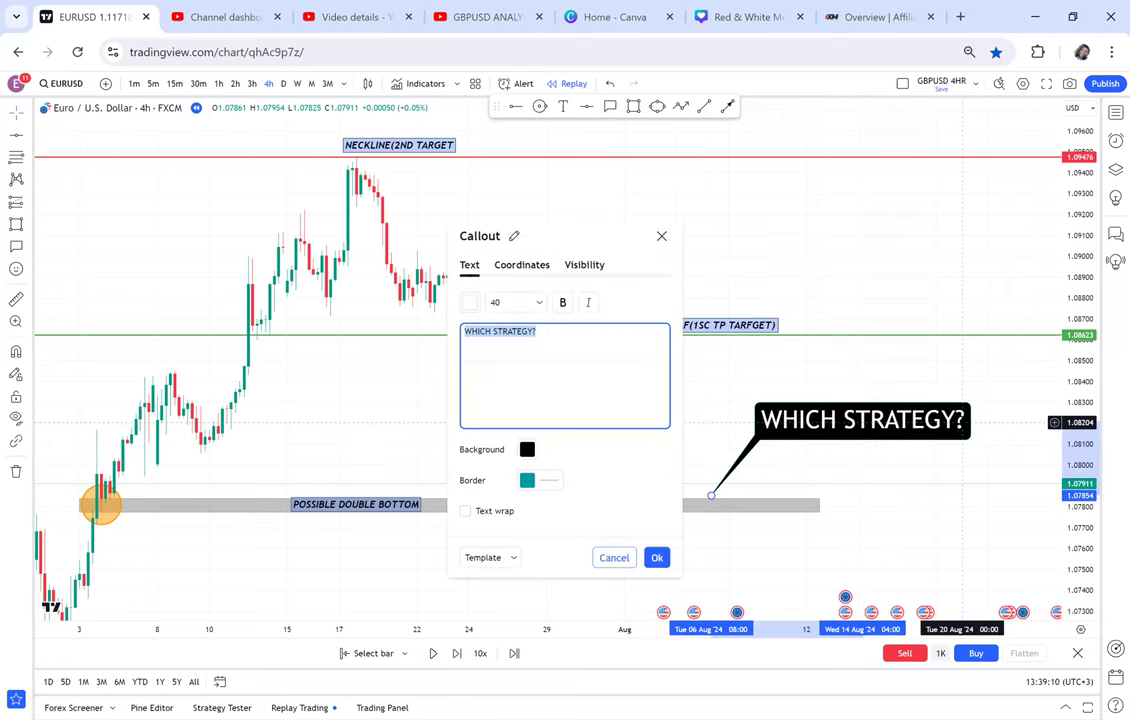
{"action": "key", "text": "BackSpace"}
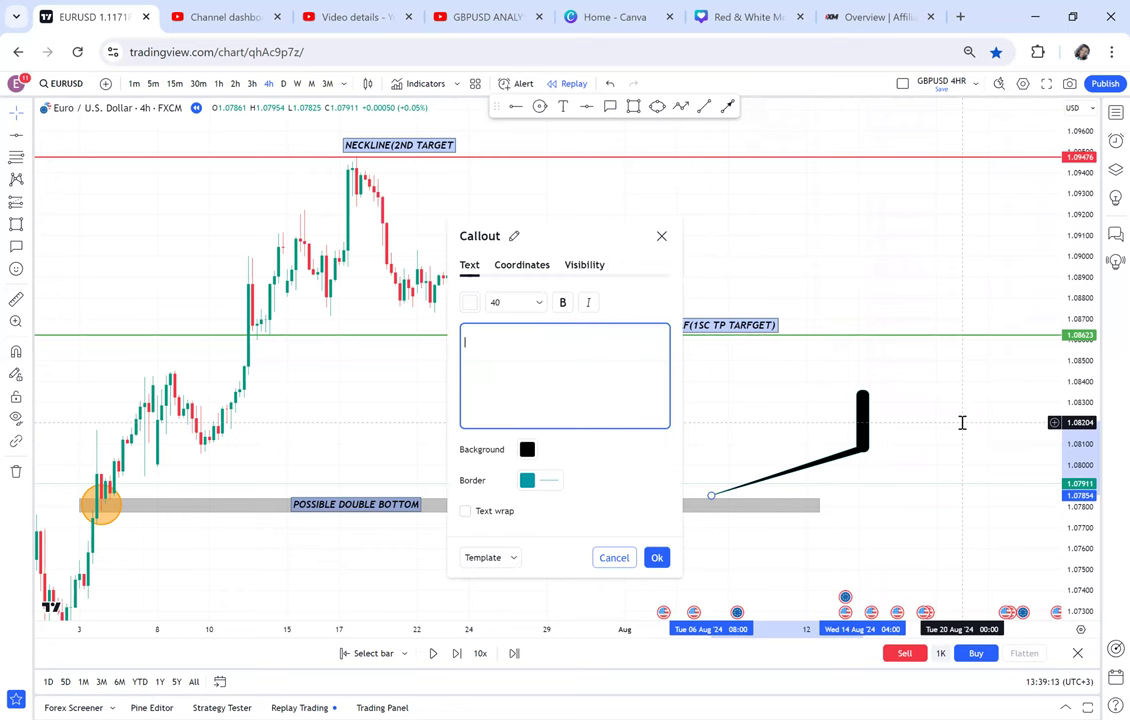
{"action": "type", "text": "CRB ST"}
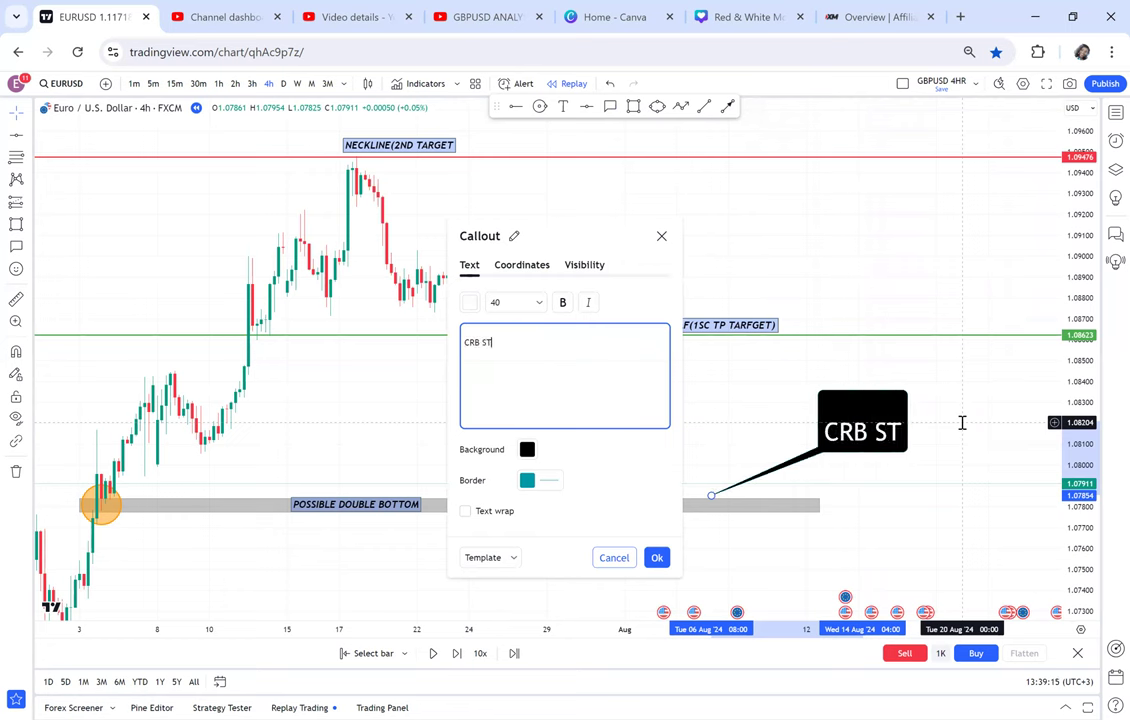
{"action": "type", "text": "RATEGY"}
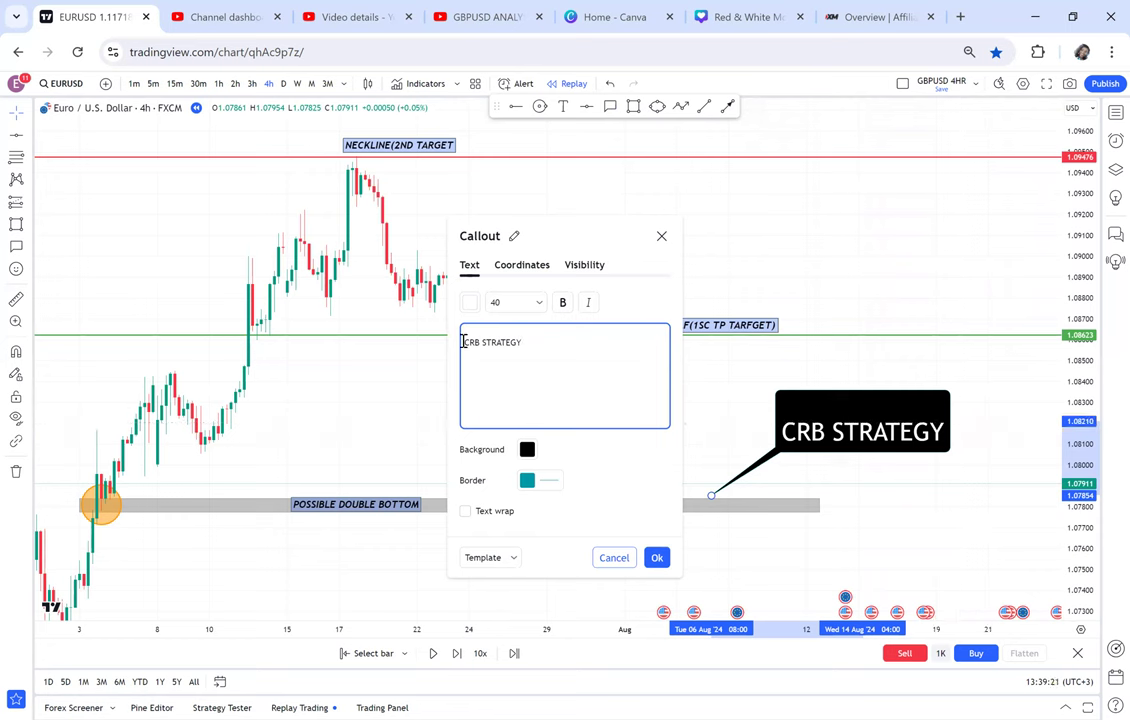
{"action": "key", "text": "BackSpace"}
{"action": "left_click", "coordinate": [897, 512]}
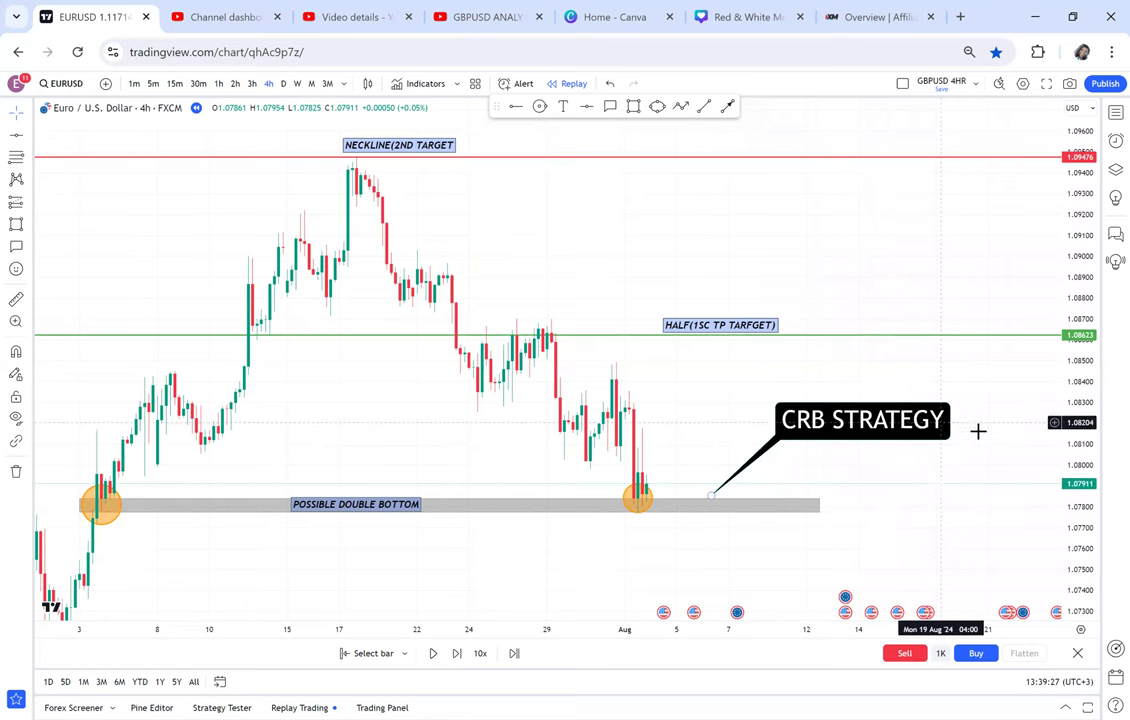
Step: Advance the bar replay by one 4-hour candle at the second bottom inside the orange circle
{"action": "scroll", "coordinate": [938, 475], "scroll_direction": "down", "scroll_amount": 2}
{"action": "left_click_drag", "start_coordinate": [762, 434], "coordinate": [637, 463]}
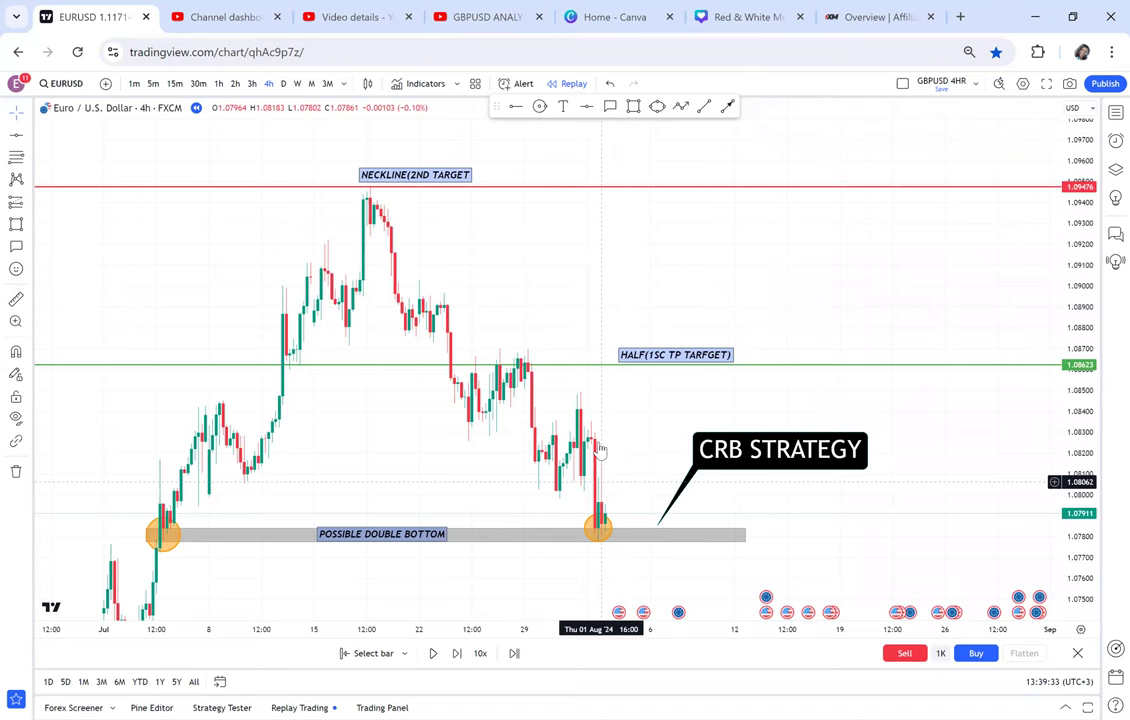
{"action": "scroll", "coordinate": [597, 444], "scroll_direction": "up", "scroll_amount": 5}
{"action": "left_click_drag", "start_coordinate": [350, 436], "coordinate": [809, 320]}
{"action": "scroll", "coordinate": [808, 319], "scroll_direction": "up", "scroll_amount": 4}
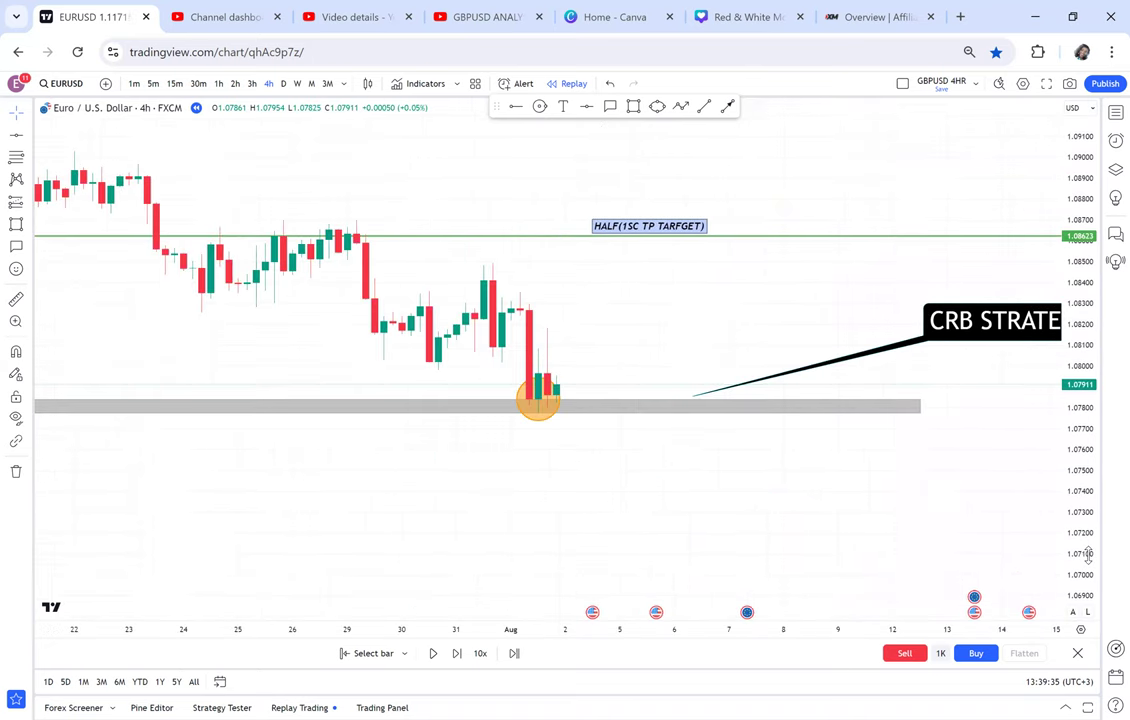
{"action": "left_click_drag", "start_coordinate": [1091, 558], "coordinate": [1012, 222]}
{"action": "scroll", "coordinate": [474, 456], "scroll_direction": "up", "scroll_amount": 2}
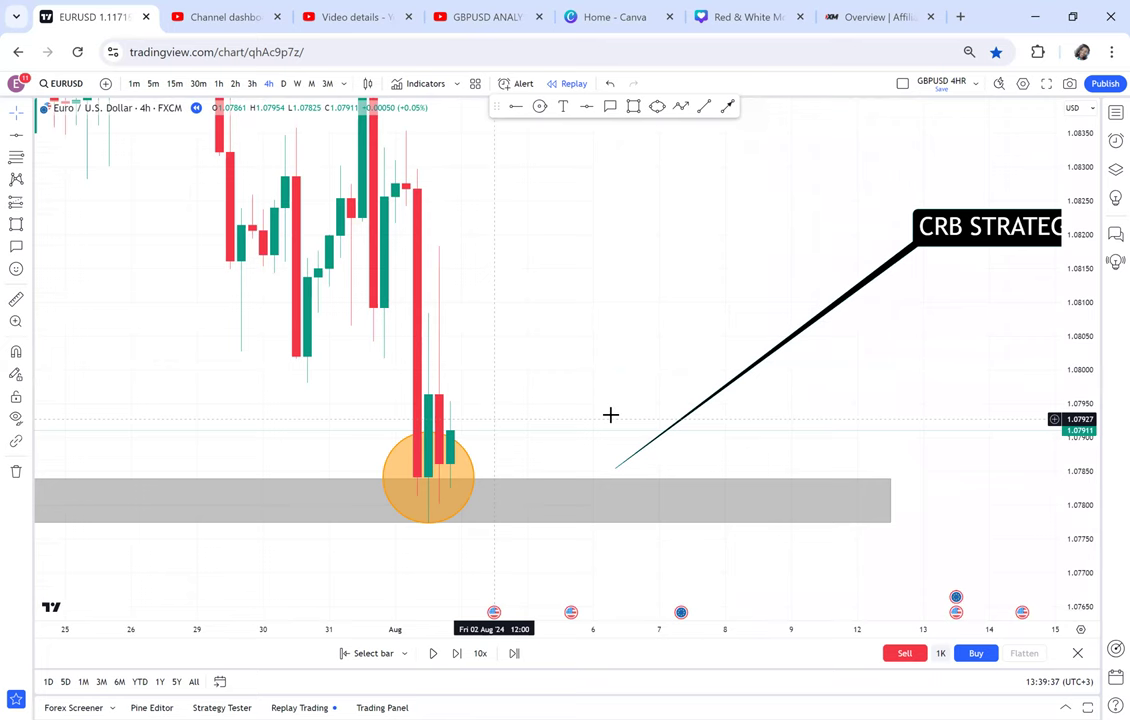
{"action": "scroll", "coordinate": [530, 404], "scroll_direction": "up", "scroll_amount": 1}
{"action": "scroll", "coordinate": [530, 420], "scroll_direction": "up", "scroll_amount": 1}
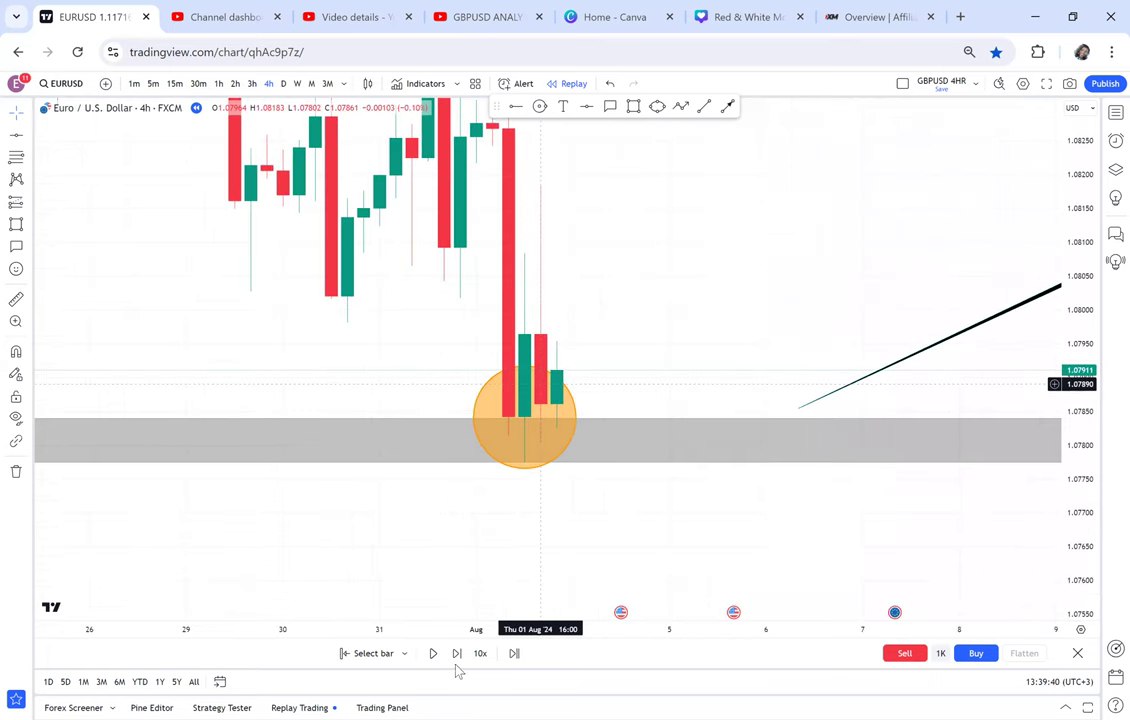
{"action": "left_click", "coordinate": [457, 653]}
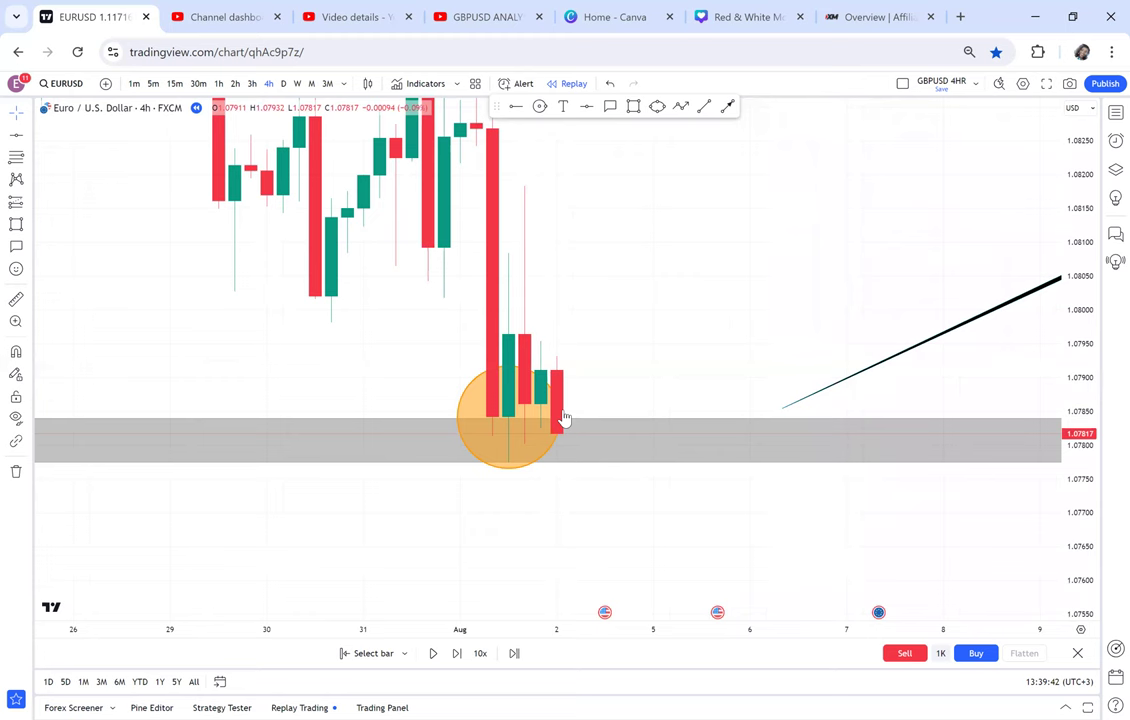
Step: Draw a black horizontal ray at 1.07954 from the green 1 Aug candle in the second orange circle
{"action": "left_click_drag", "start_coordinate": [544, 384], "coordinate": [538, 415]}
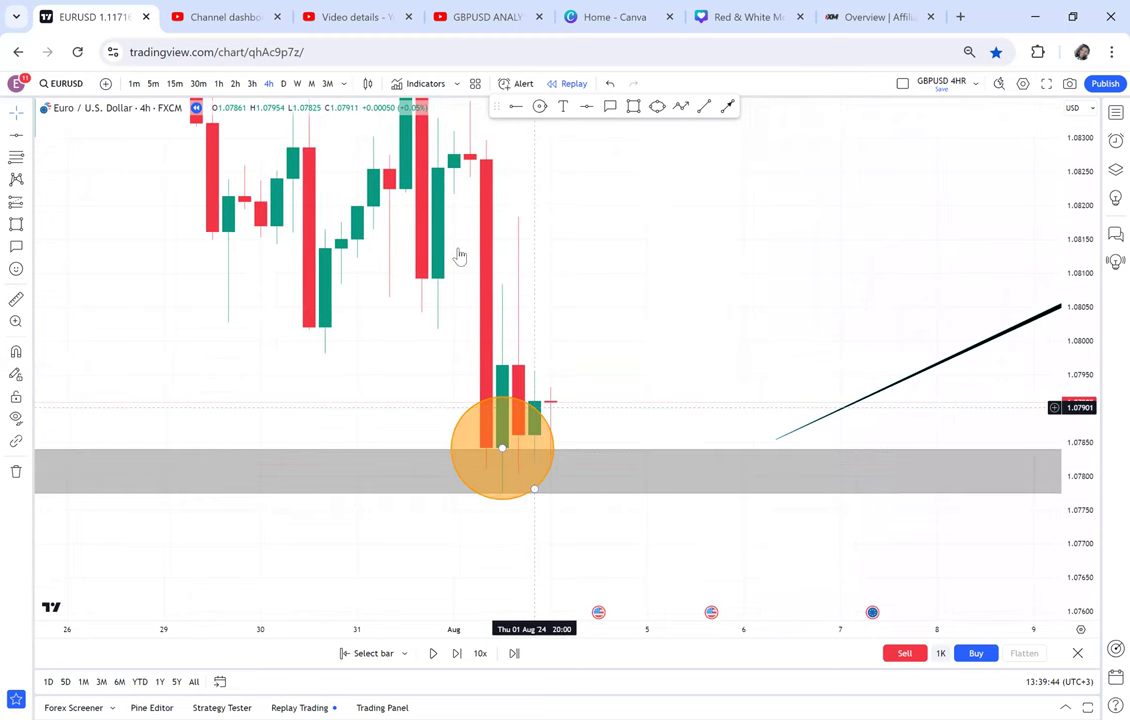
{"action": "left_click", "coordinate": [521, 346]}
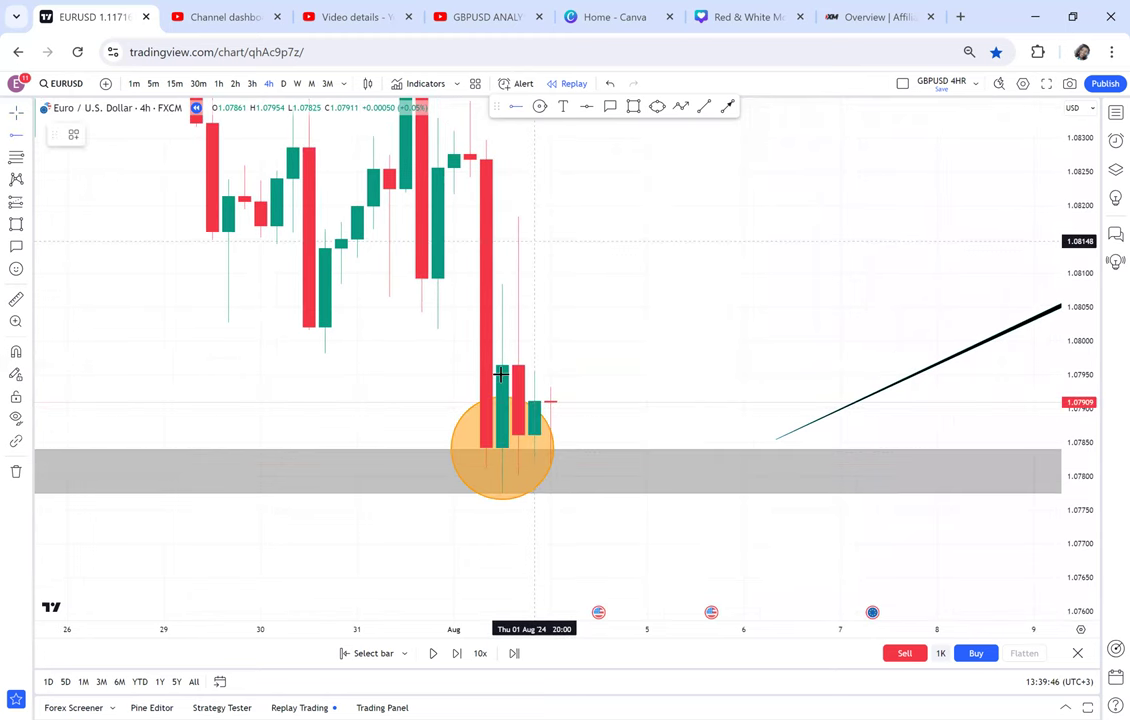
{"action": "left_click", "coordinate": [502, 374]}
Step: Advance the replay by one more 4-hour candle to check its close against the black ray
{"action": "left_click_drag", "start_coordinate": [461, 437], "coordinate": [380, 437]}
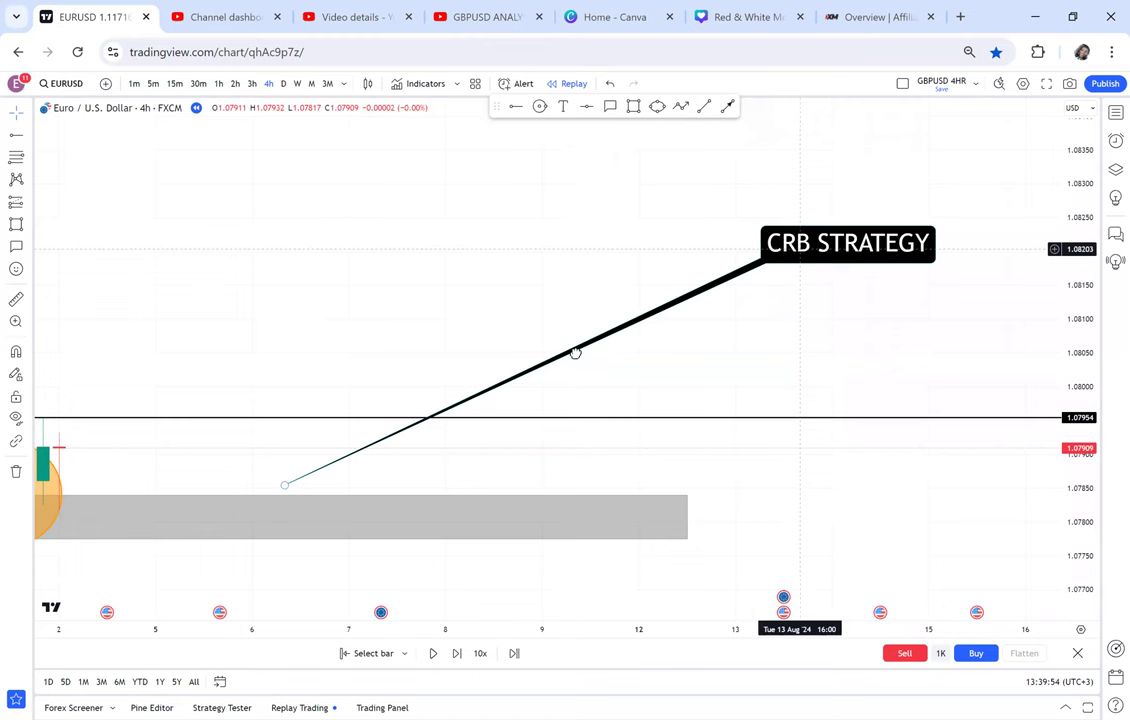
{"action": "scroll", "coordinate": [640, 340], "scroll_direction": "down", "scroll_amount": 1}
{"action": "left_click_drag", "start_coordinate": [340, 356], "coordinate": [682, 373]}
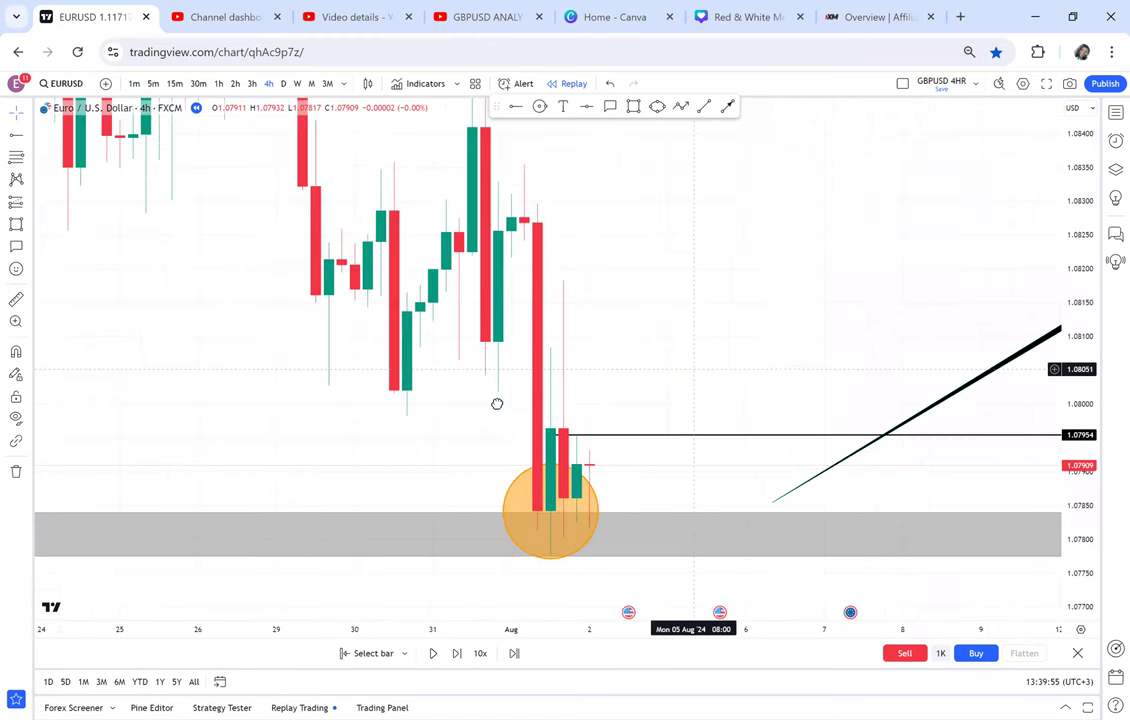
{"action": "scroll", "coordinate": [572, 378], "scroll_direction": "up", "scroll_amount": 3}
{"action": "scroll", "coordinate": [430, 450], "scroll_direction": "left", "scroll_amount": 1}
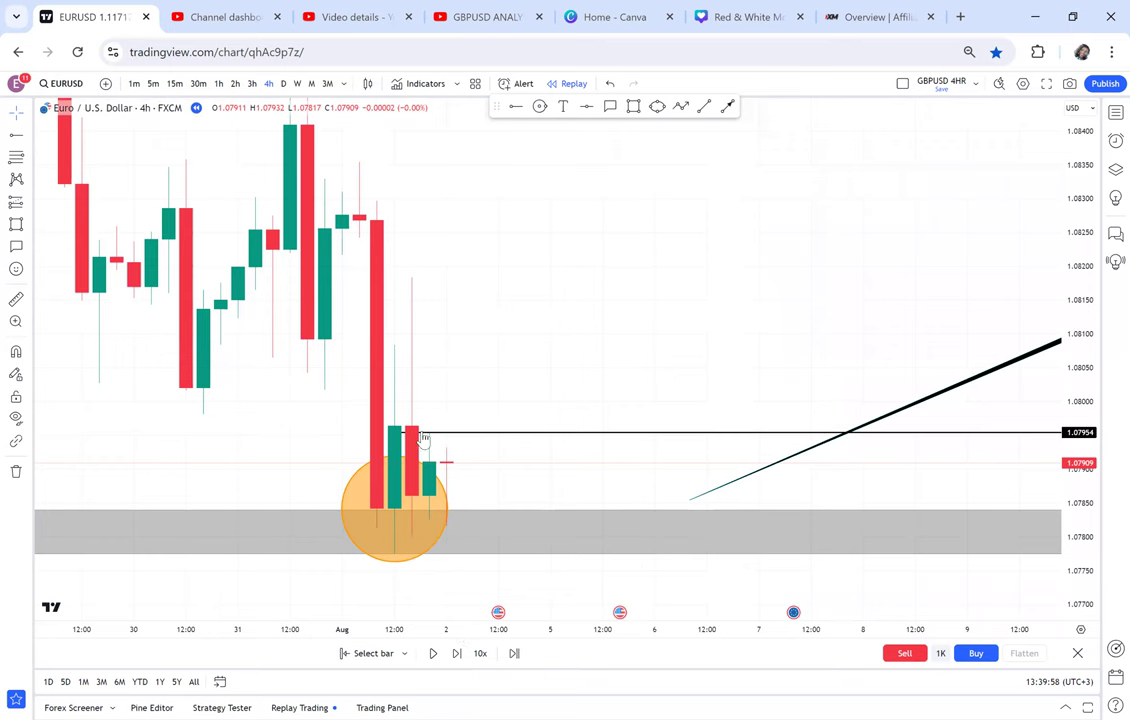
{"action": "scroll", "coordinate": [572, 321], "scroll_direction": "left", "scroll_amount": 3}
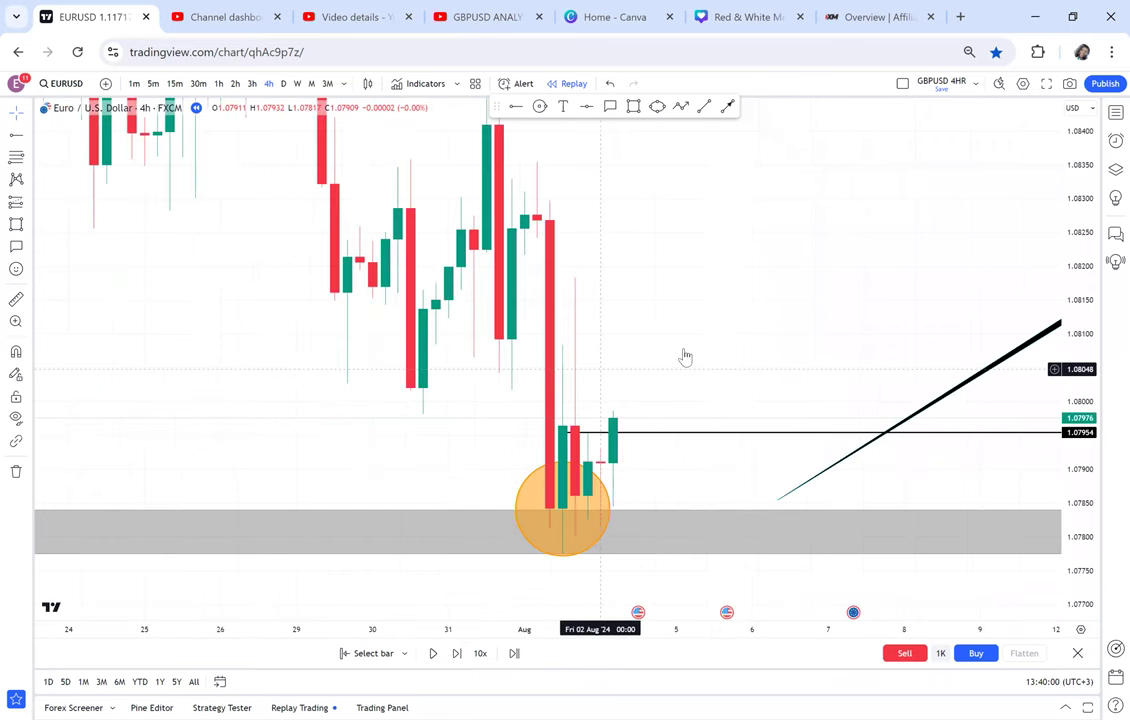
Step: Place a long position on 2 Aug beside the latest candle, with its entry at 1.07979
{"action": "scroll", "coordinate": [668, 411], "scroll_direction": "down", "scroll_amount": 4}
{"action": "left_click_drag", "start_coordinate": [1083, 215], "coordinate": [1063, 515]}
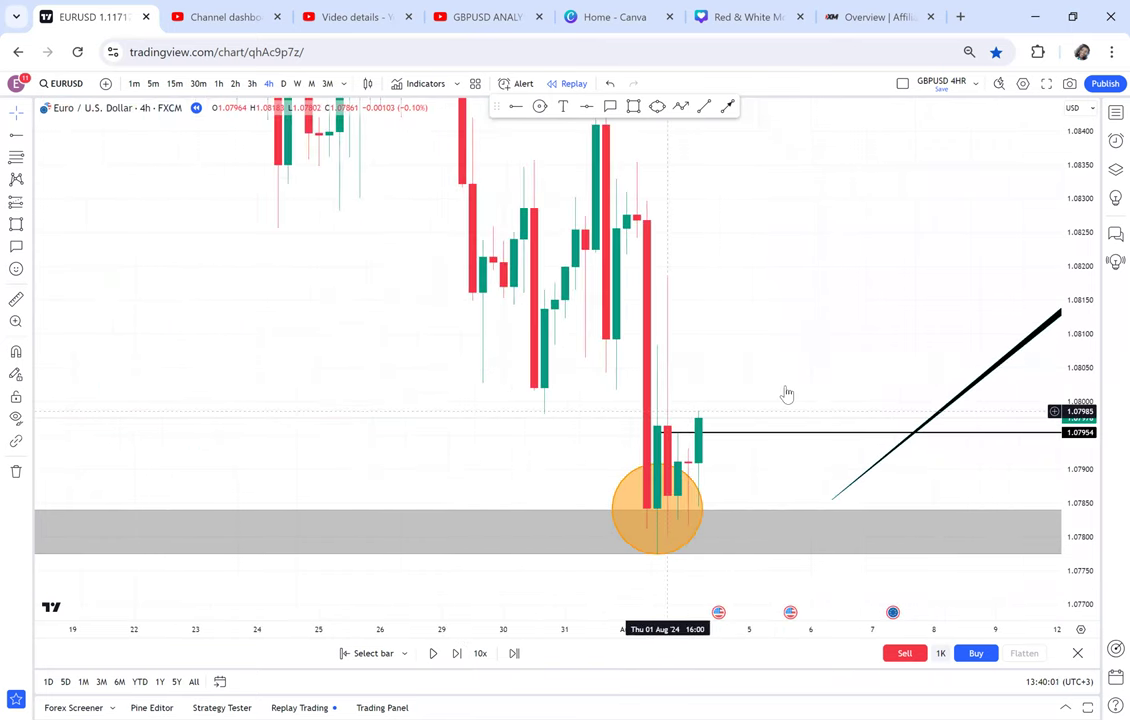
{"action": "left_click_drag", "start_coordinate": [742, 327], "coordinate": [628, 374]}
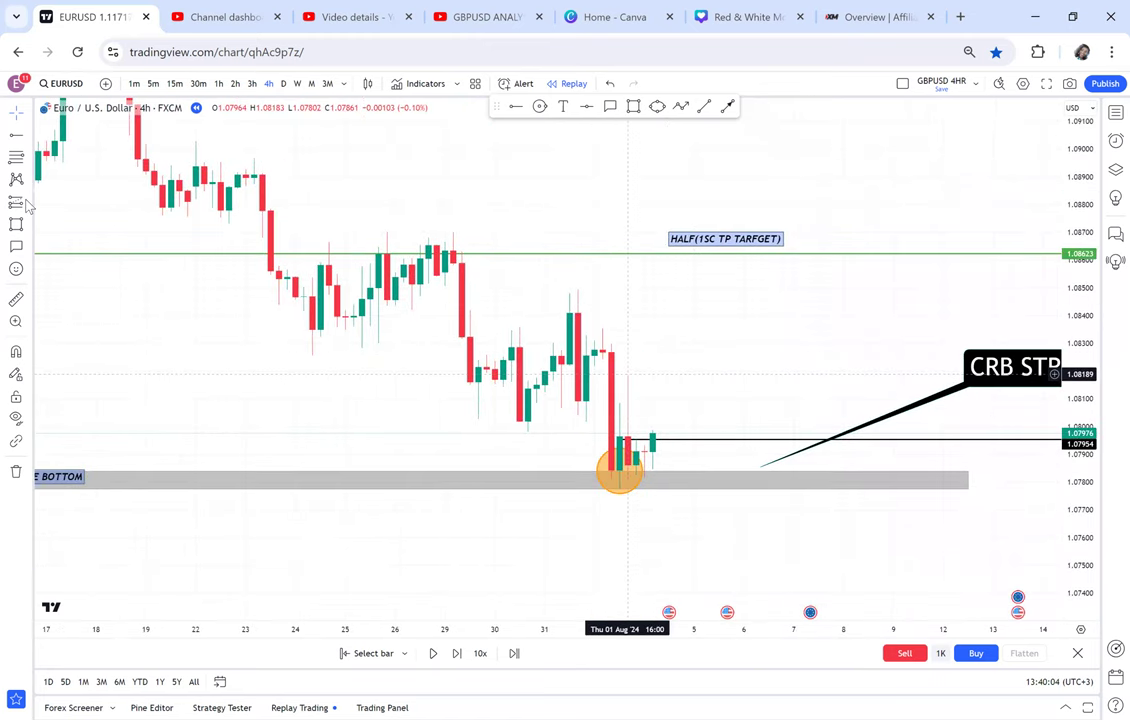
{"action": "left_click", "coordinate": [24, 203]}
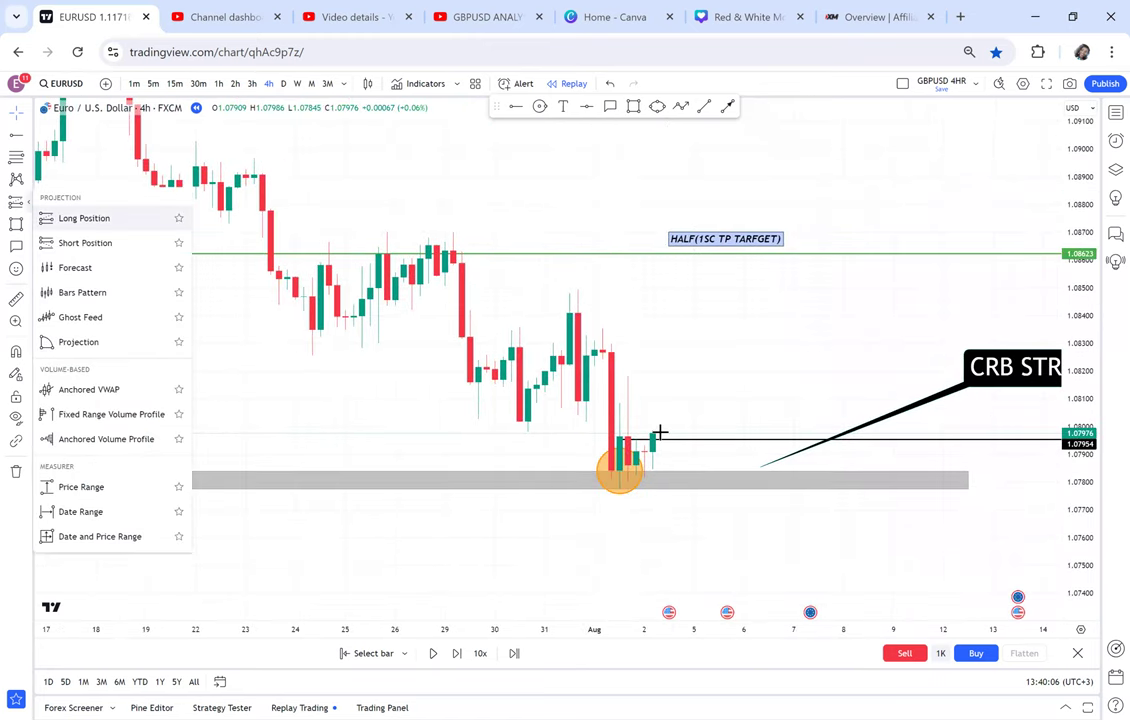
{"action": "left_click", "coordinate": [612, 456]}
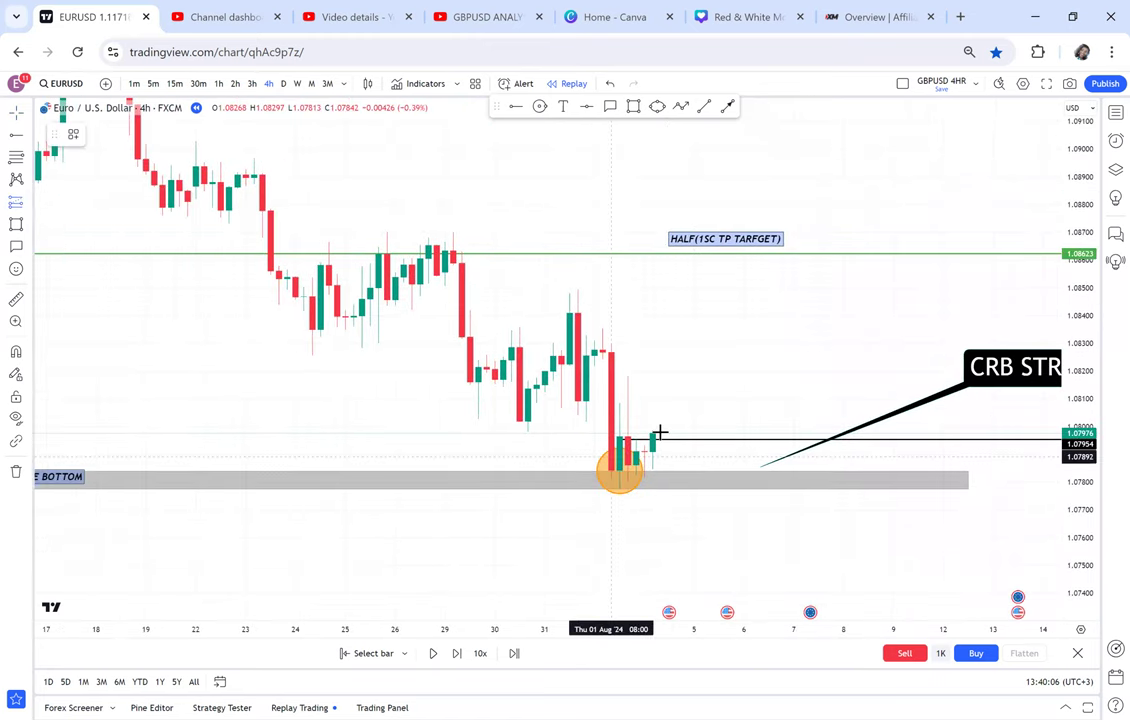
{"action": "left_click", "coordinate": [661, 337]}
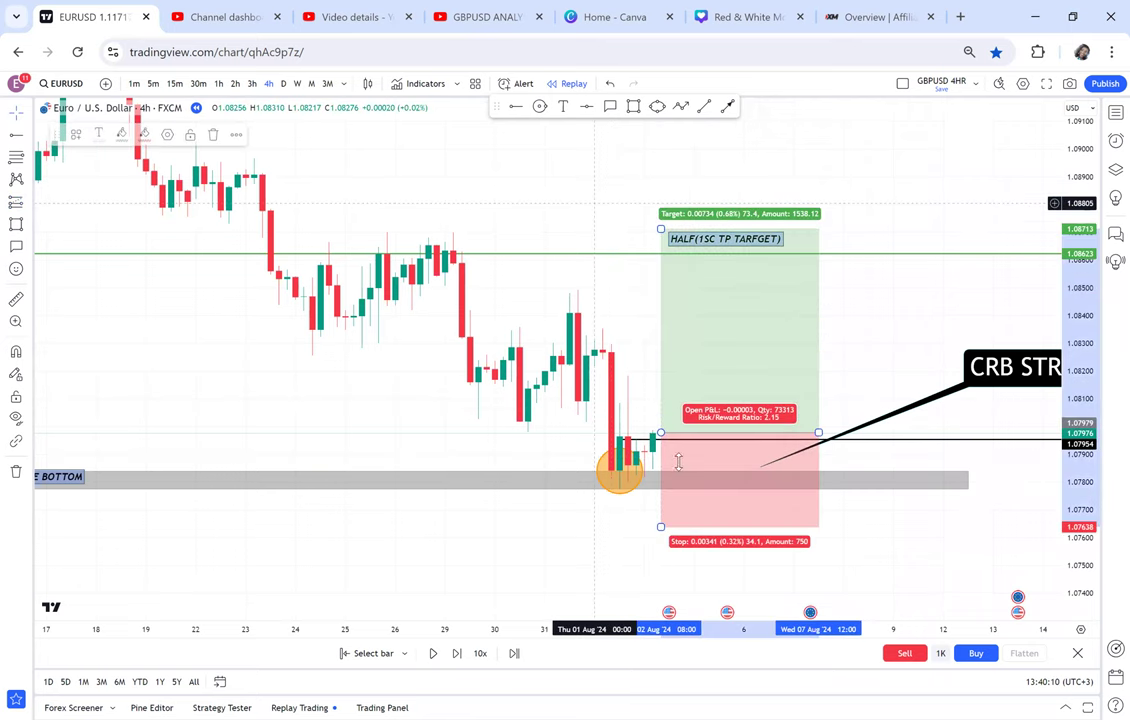
Step: Try the long position's target at the red neckline, and set it to 1.08626 at the green halfway line
{"action": "left_click_drag", "start_coordinate": [594, 203], "coordinate": [610, 438]}
{"action": "left_click_drag", "start_coordinate": [677, 463], "coordinate": [641, 252]}
{"action": "left_click_drag", "start_coordinate": [672, 485], "coordinate": [673, 488]}
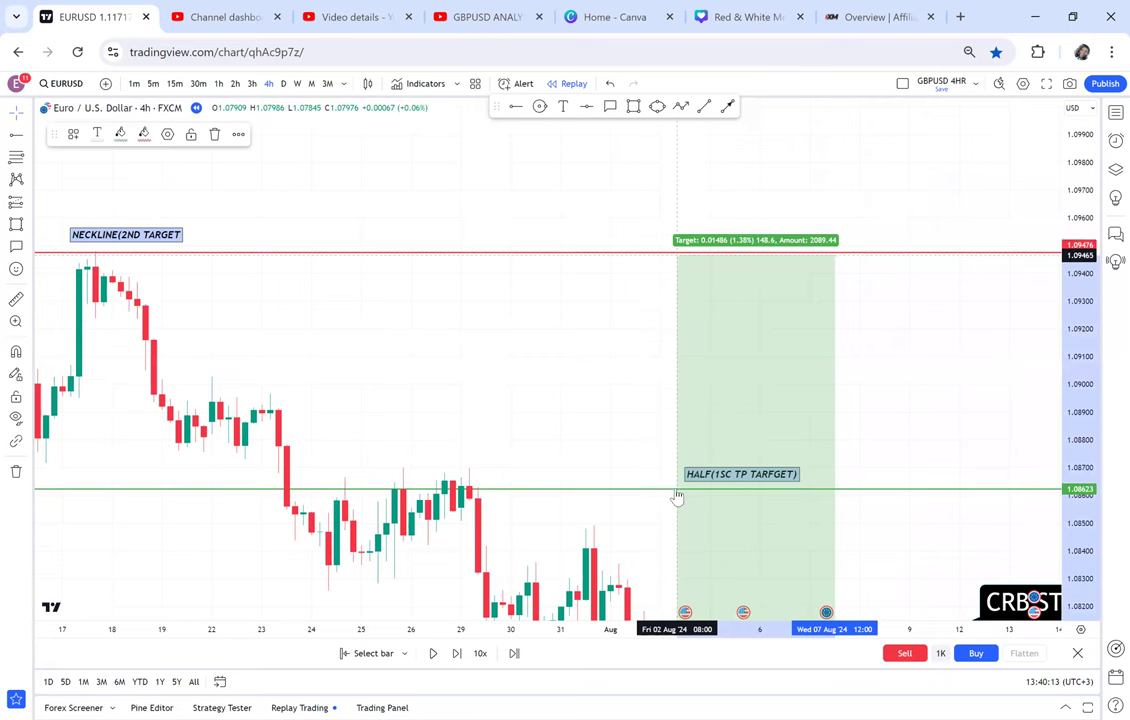
{"action": "scroll", "coordinate": [850, 320], "scroll_direction": "down", "scroll_amount": 3}
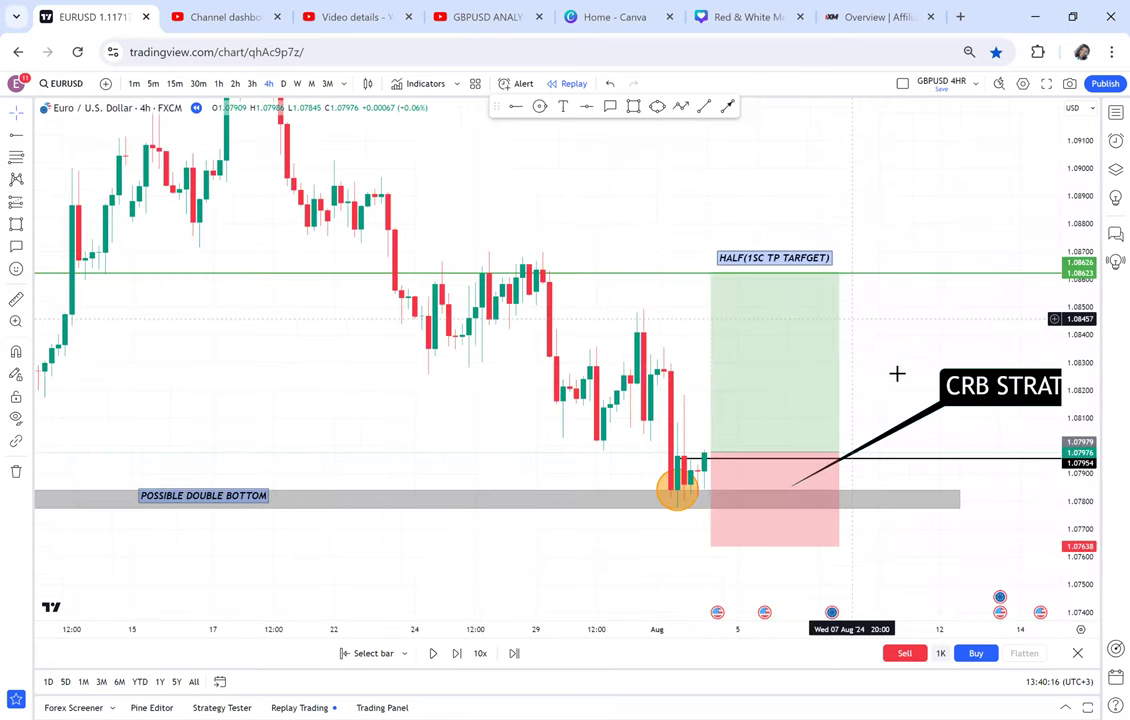
Step: Measure the price distance from the entry level up to the green halfway line
{"action": "left_click_drag", "start_coordinate": [890, 373], "coordinate": [762, 411]}
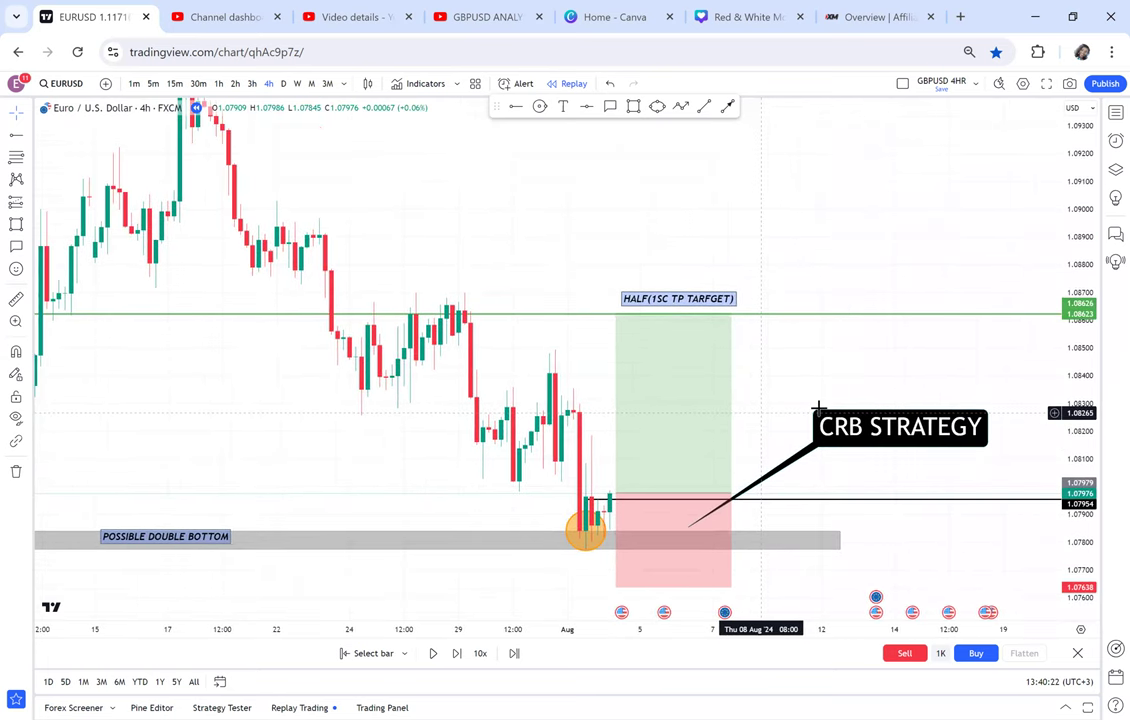
{"action": "scroll", "coordinate": [623, 409], "scroll_direction": "up", "scroll_amount": 1}
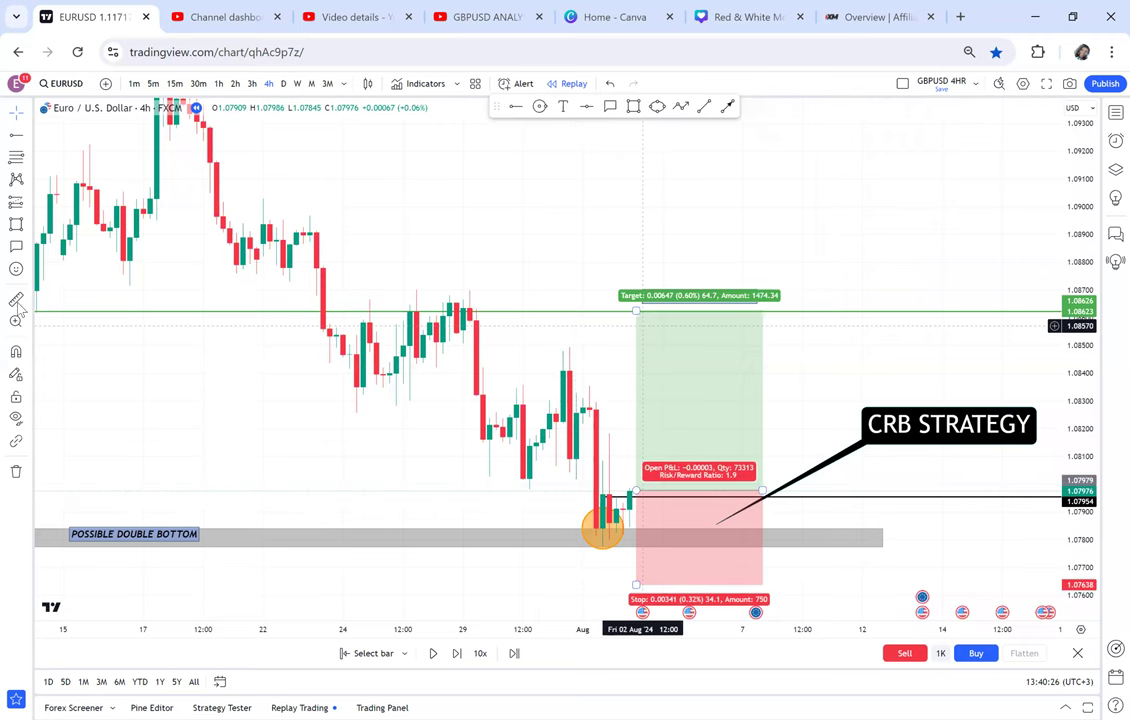
{"action": "left_click", "coordinate": [540, 490]}
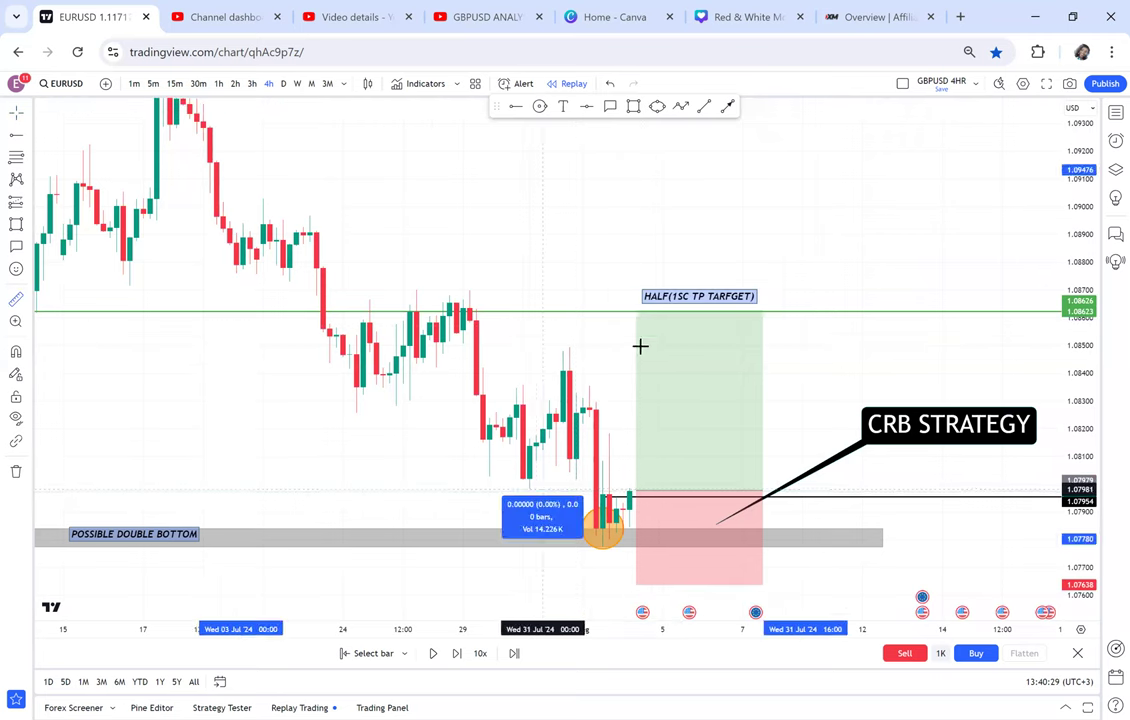
{"action": "left_click", "coordinate": [651, 313]}
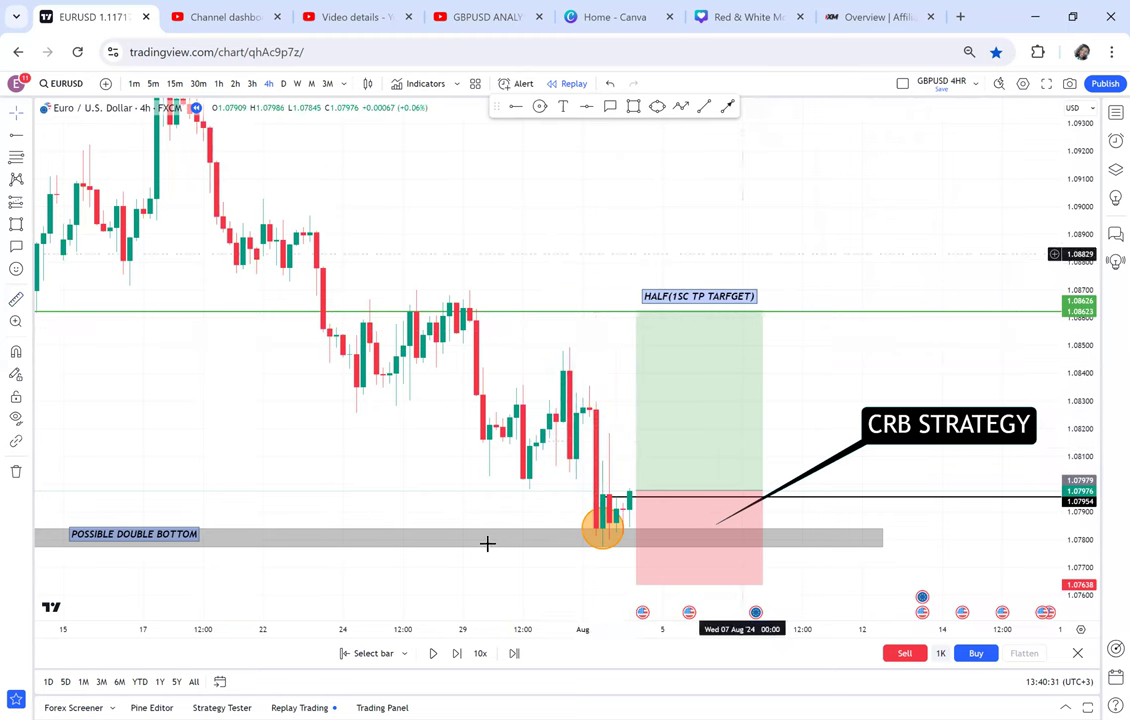
Step: Advance the replay to the close of the next 4-hour candle, and shift the long position slightly right with its entry at 1.07968
{"action": "left_click", "coordinate": [457, 653]}
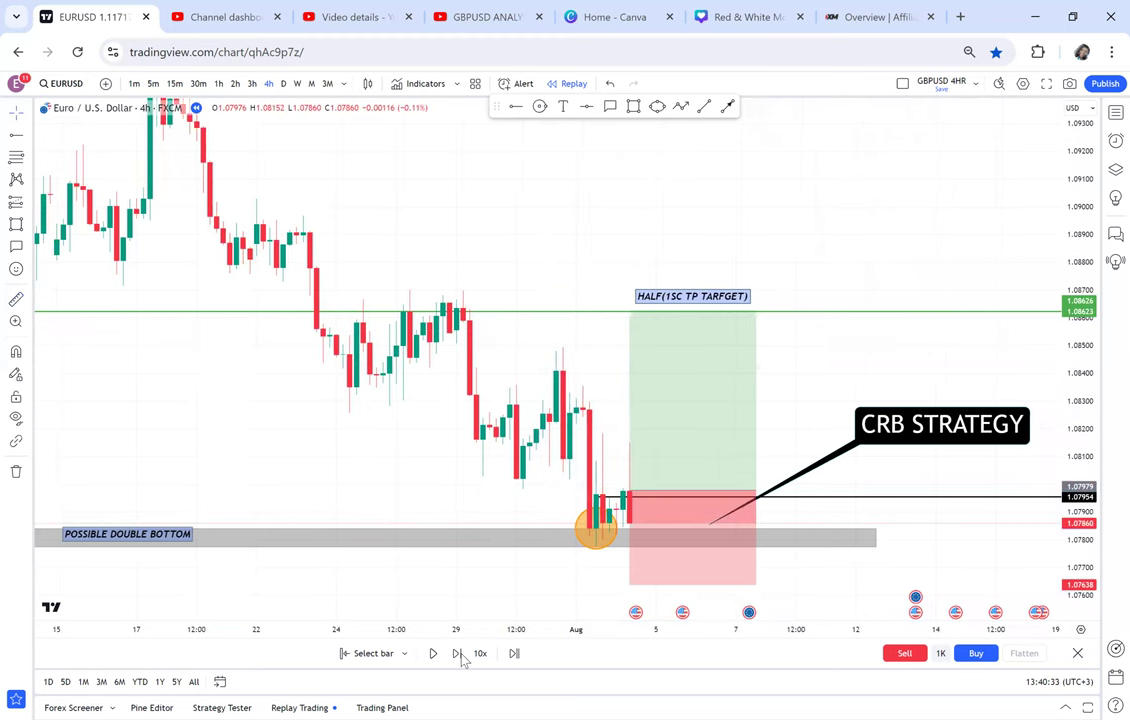
{"action": "left_click", "coordinate": [457, 653]}
{"action": "left_click_drag", "start_coordinate": [680, 476], "coordinate": [694, 480]}
Step: Measure the pullback from the long entry level down towards the grey double-bottom zone
{"action": "left_click", "coordinate": [16, 298]}
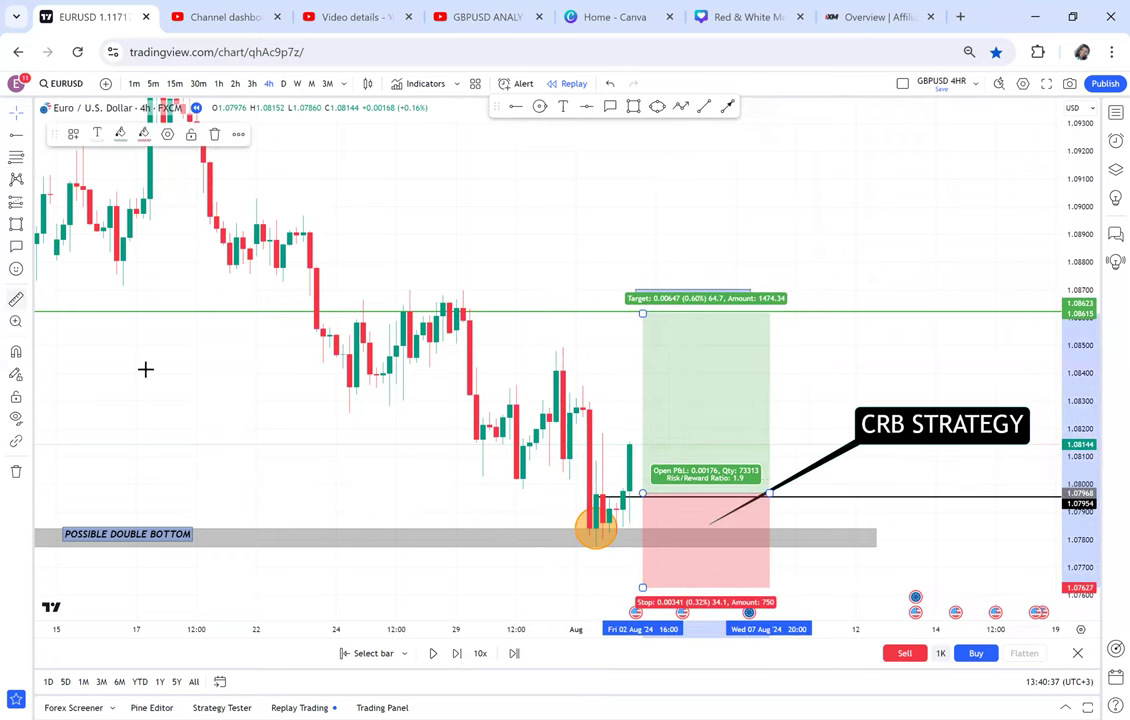
{"action": "left_click", "coordinate": [531, 494]}
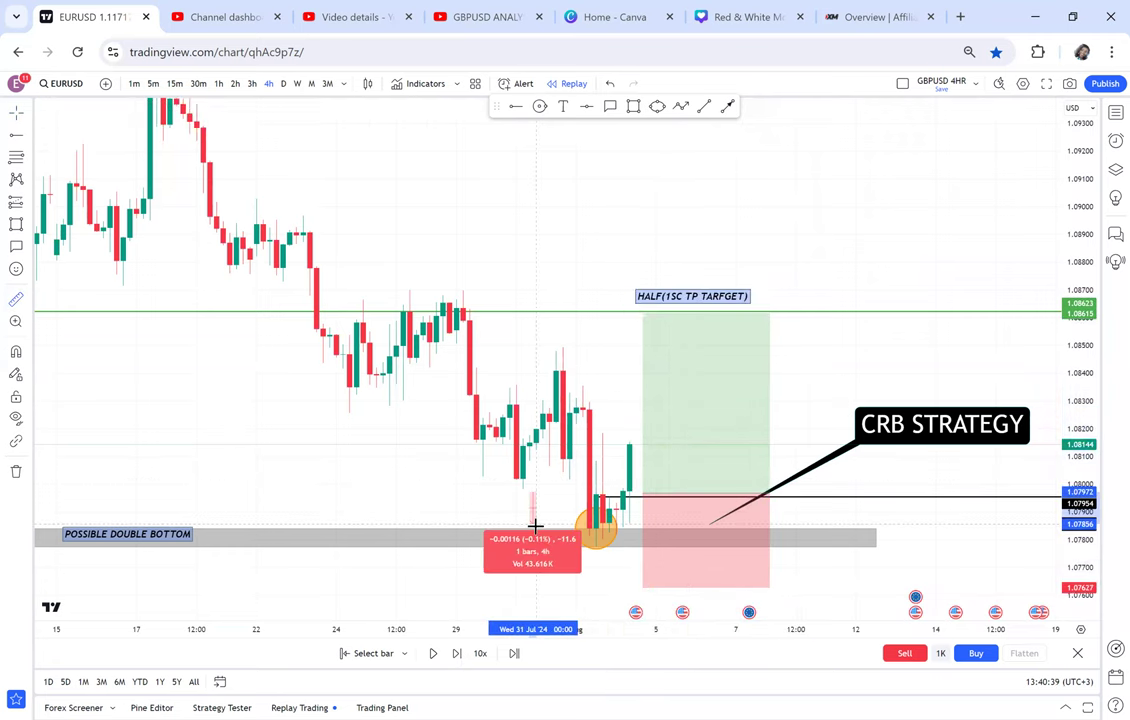
{"action": "left_click", "coordinate": [449, 494]}
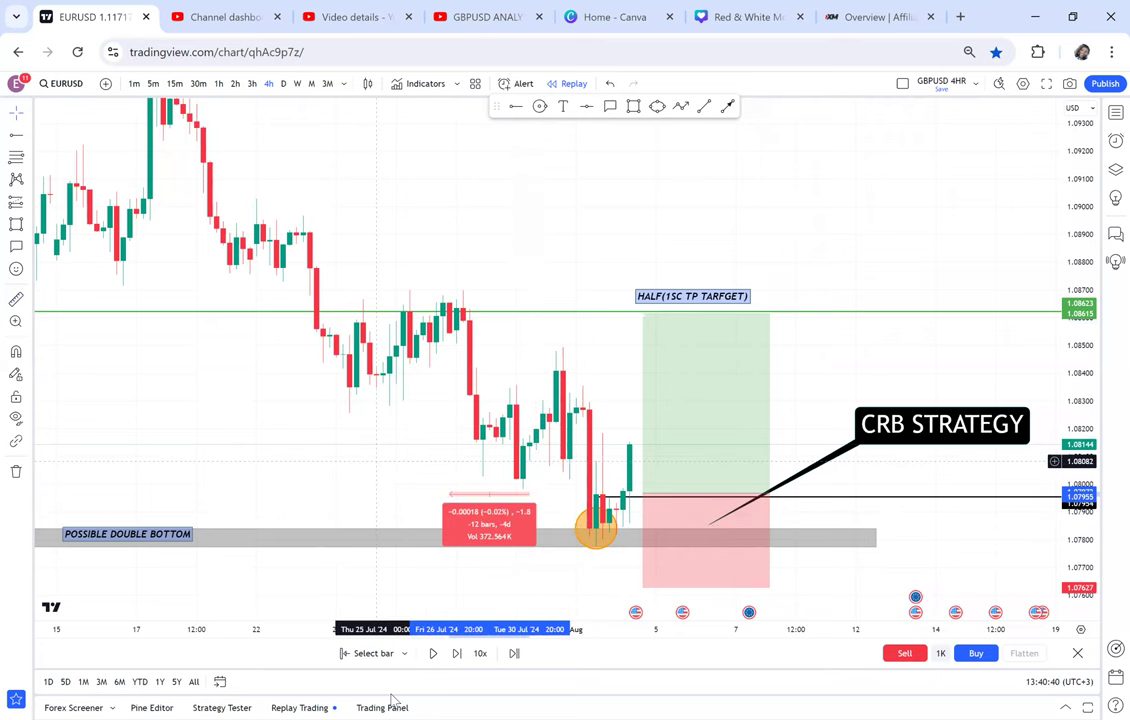
Step: Advance the replay through the next 4-hour candle to check price against the first target at the green halfway line
{"action": "left_click", "coordinate": [456, 653]}
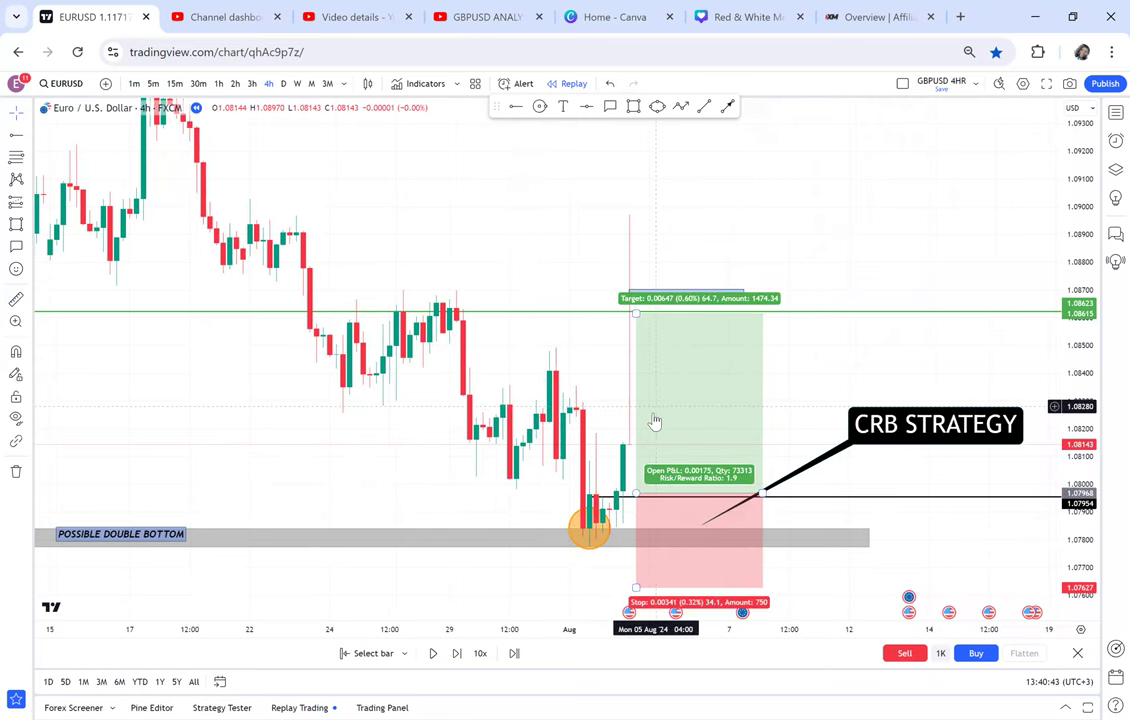
{"action": "scroll", "coordinate": [682, 226], "scroll_direction": "down", "scroll_amount": 1}
{"action": "left_click_drag", "start_coordinate": [684, 225], "coordinate": [550, 366]}
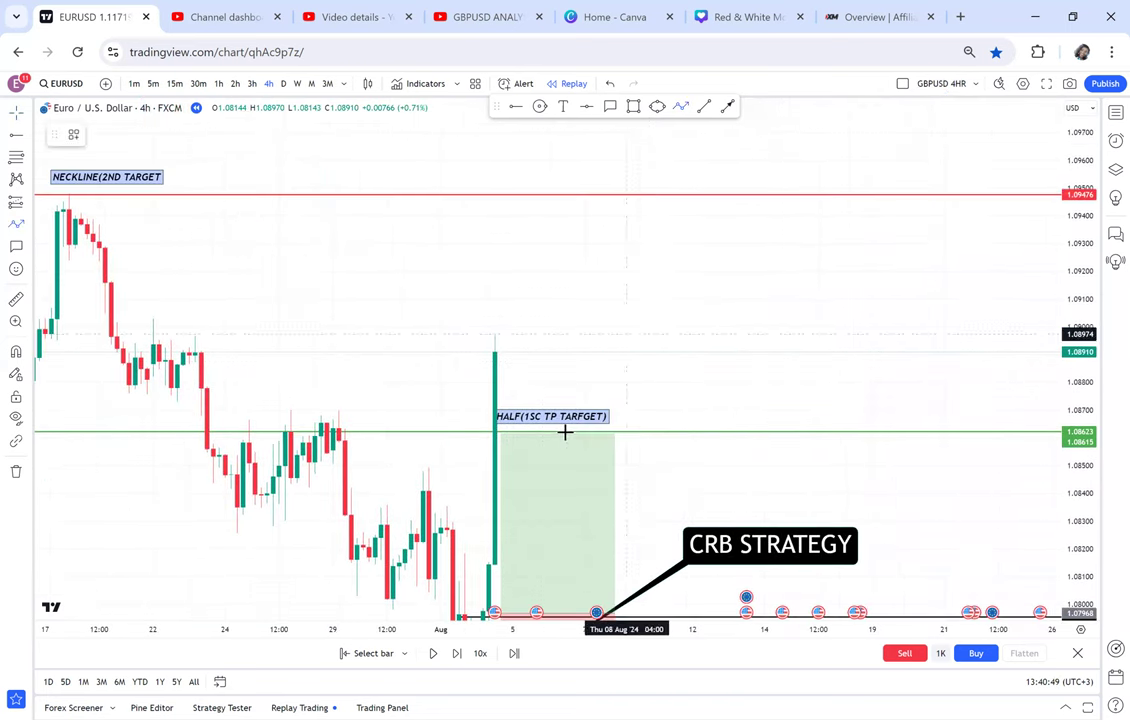
Step: Draw an arrow path from the green halfway line, up, back down to the line, and up to the red neckline at 1.09476
{"action": "left_click", "coordinate": [567, 432]}
{"action": "left_click", "coordinate": [585, 391]}
{"action": "left_click", "coordinate": [621, 430]}
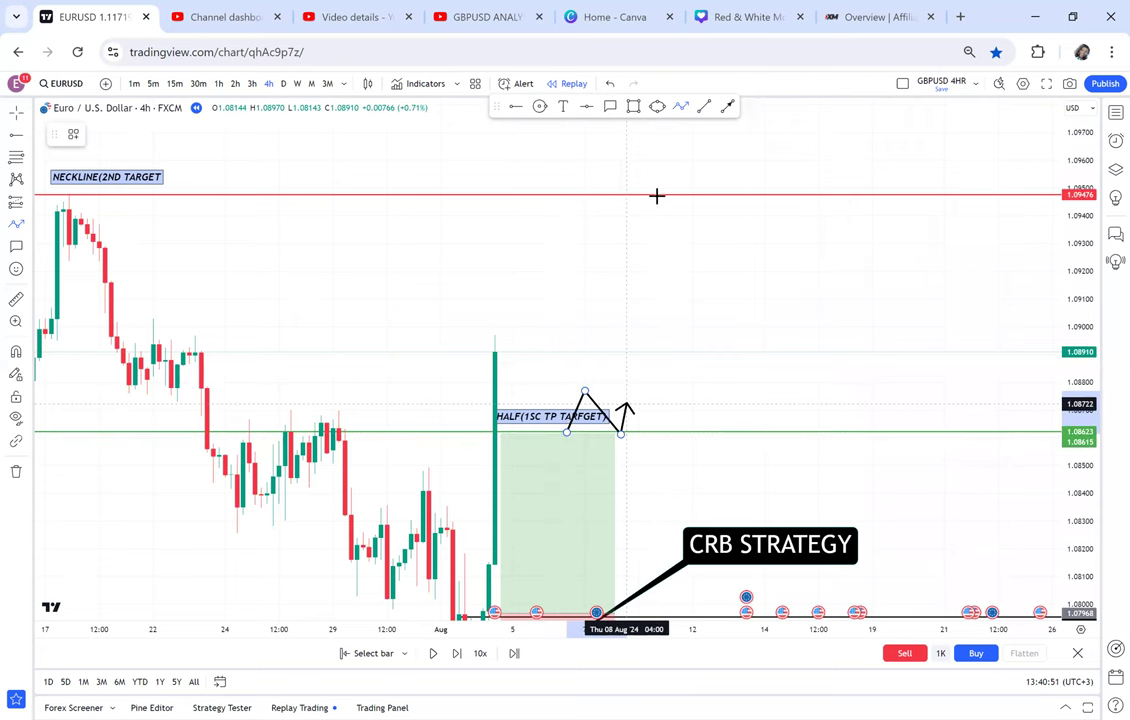
{"action": "left_click", "coordinate": [657, 196]}
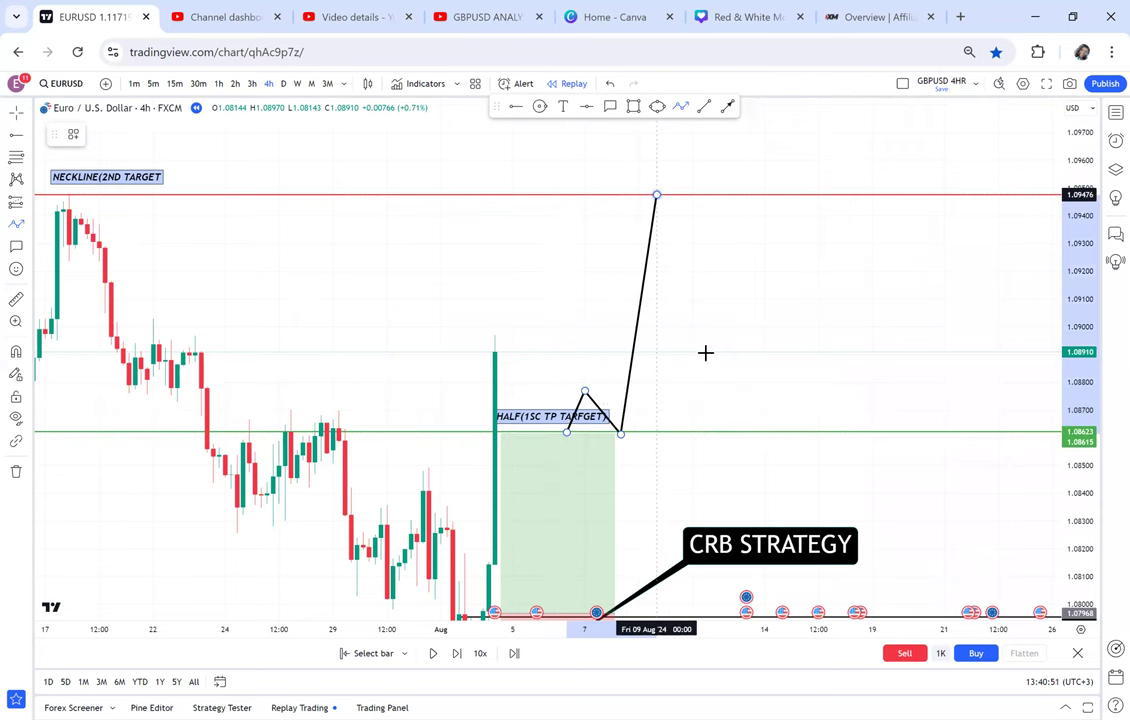
Step: Draw a small rectangle from about 1.08573 down to 1.08450 near 1 Aug, just below the green halfway line
{"action": "left_click_drag", "start_coordinate": [453, 381], "coordinate": [647, 357]}
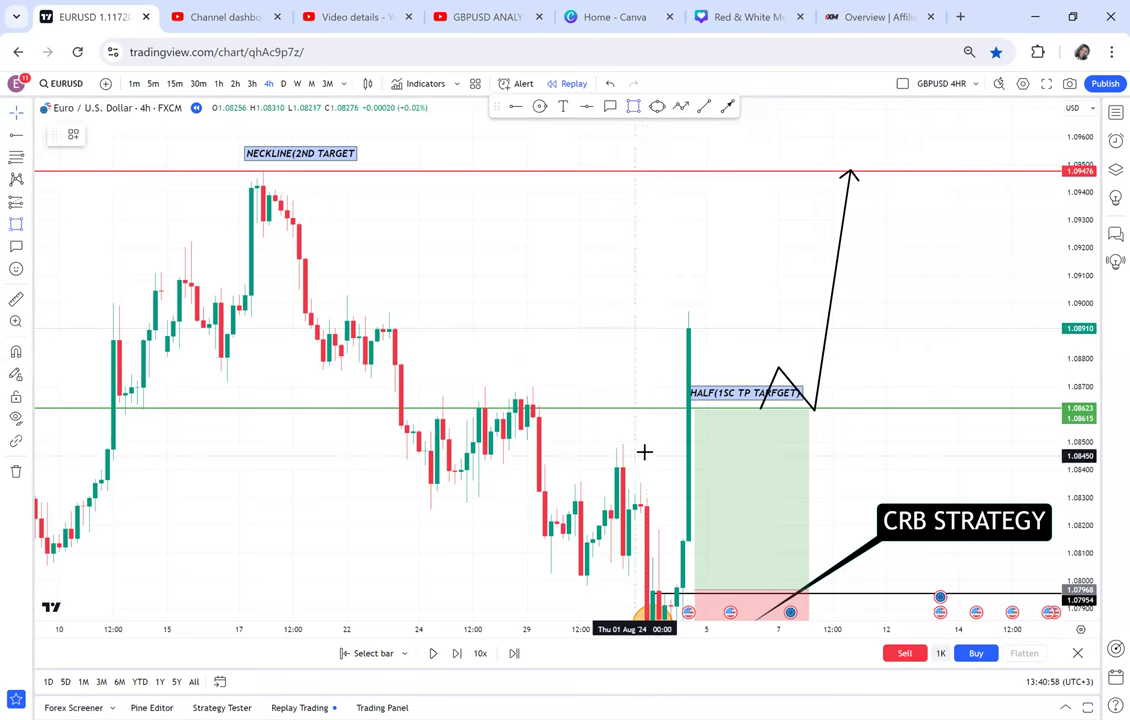
{"action": "left_click", "coordinate": [633, 106]}
{"action": "left_click_drag", "start_coordinate": [632, 422], "coordinate": [656, 456]}
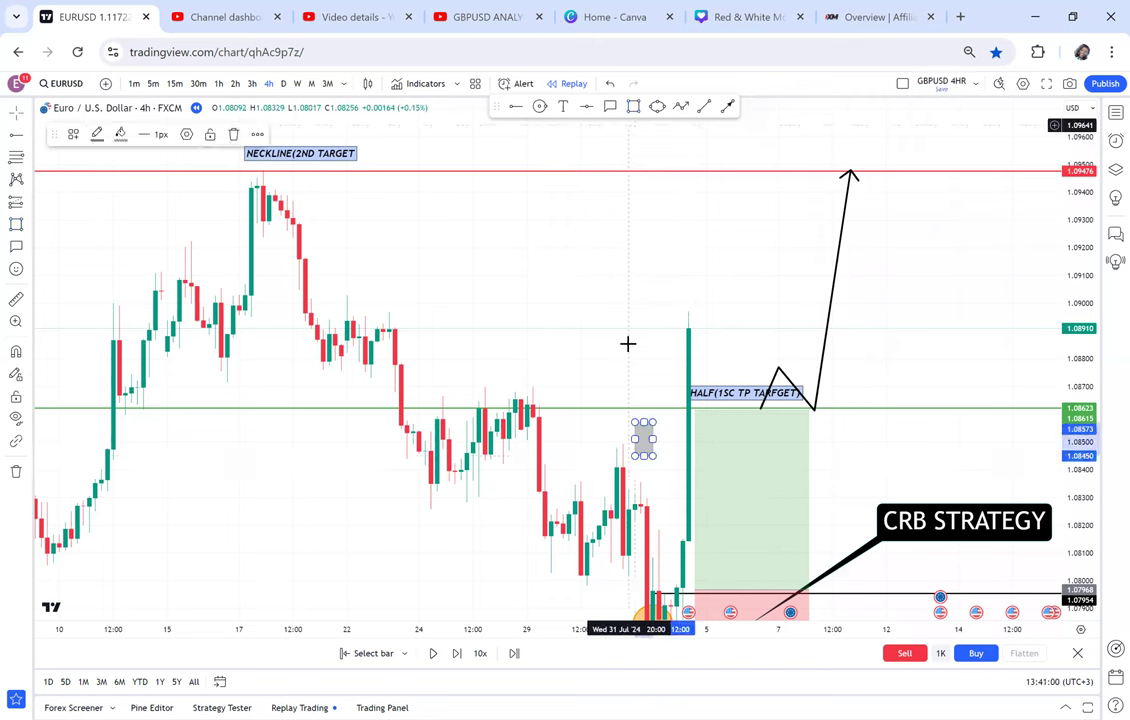
Step: Draw a vertical trend line on 1 Aug from 1.08985 down to 1.08506 inside the small rectangle, and colour it green
{"action": "left_click", "coordinate": [640, 178]}
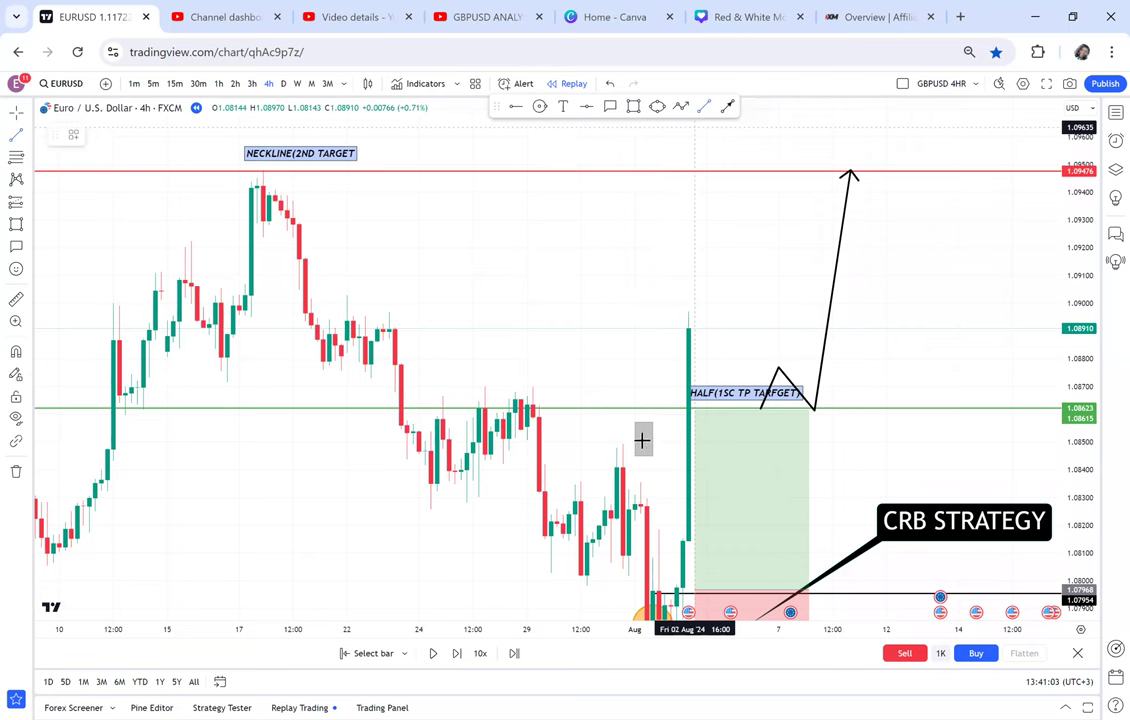
{"action": "left_click", "coordinate": [641, 308]}
{"action": "left_click", "coordinate": [641, 440]}
{"action": "left_click", "coordinate": [96, 136]}
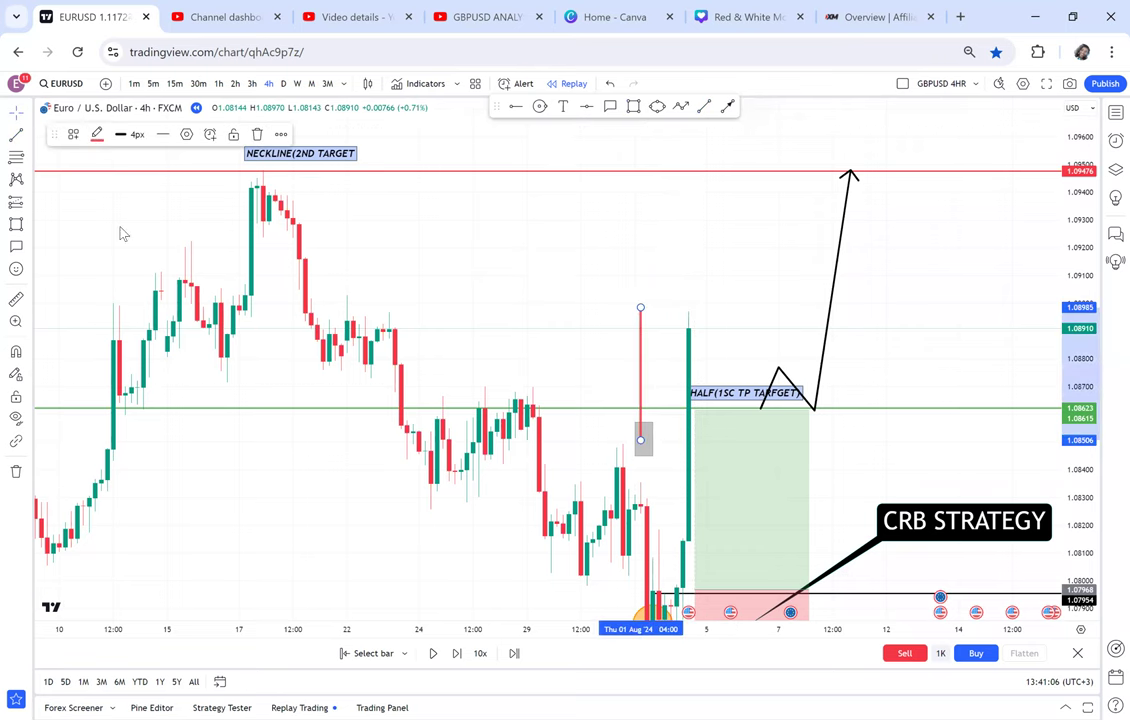
{"action": "left_click", "coordinate": [139, 176]}
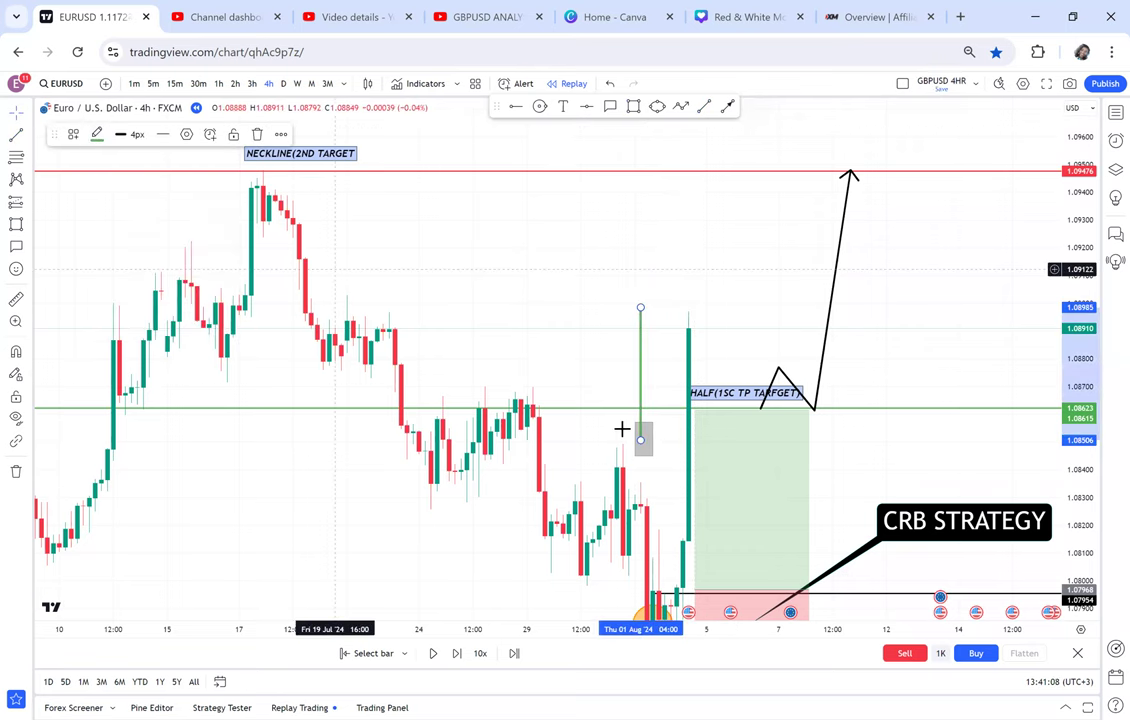
Step: Widen the small rectangle to the left so it centres on the green vertical line, and fill it green
{"action": "left_click", "coordinate": [627, 437]}
{"action": "left_click", "coordinate": [643, 437]}
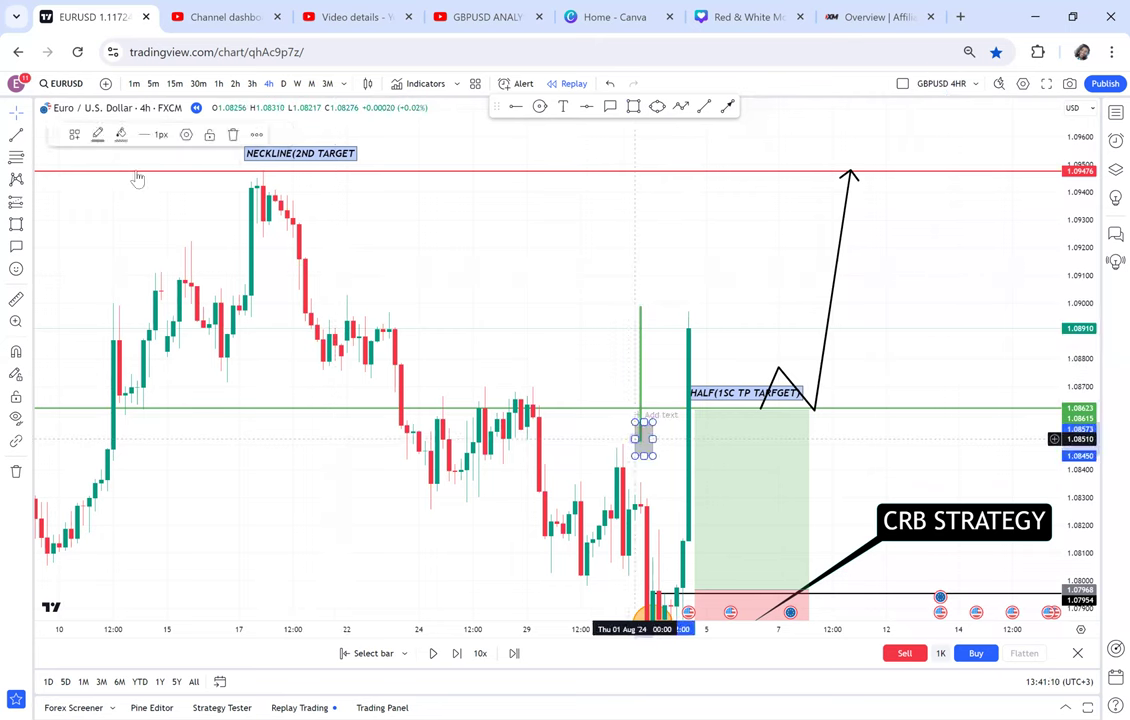
{"action": "left_click", "coordinate": [118, 134]}
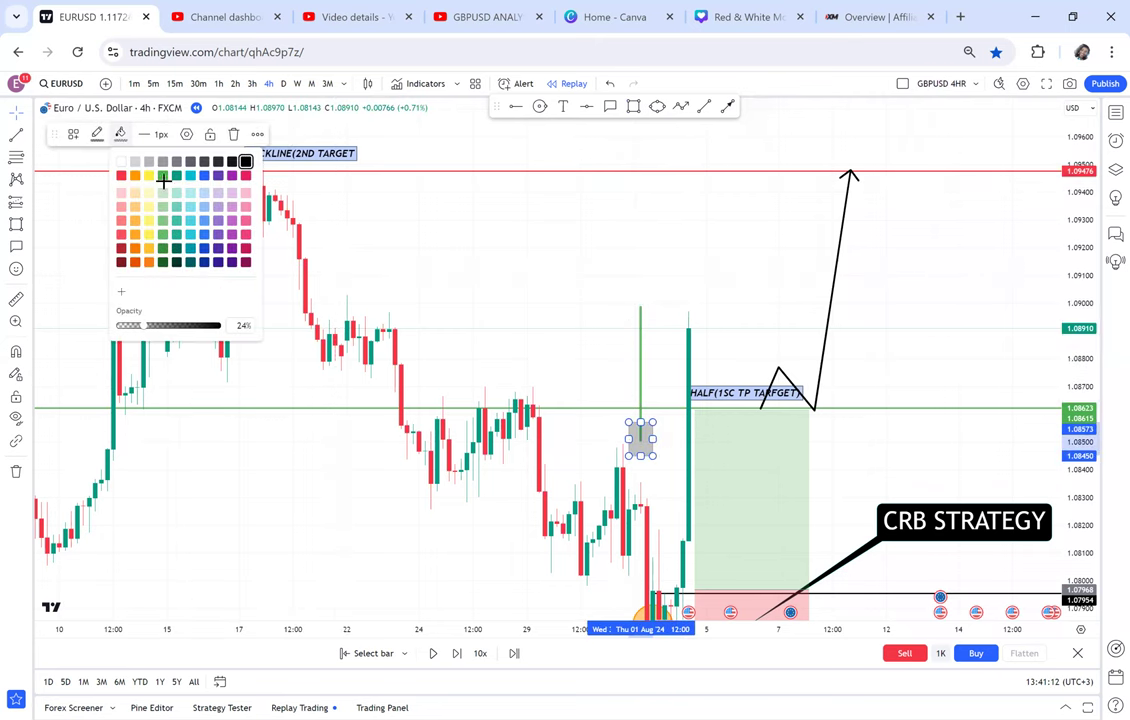
{"action": "left_click", "coordinate": [509, 506]}
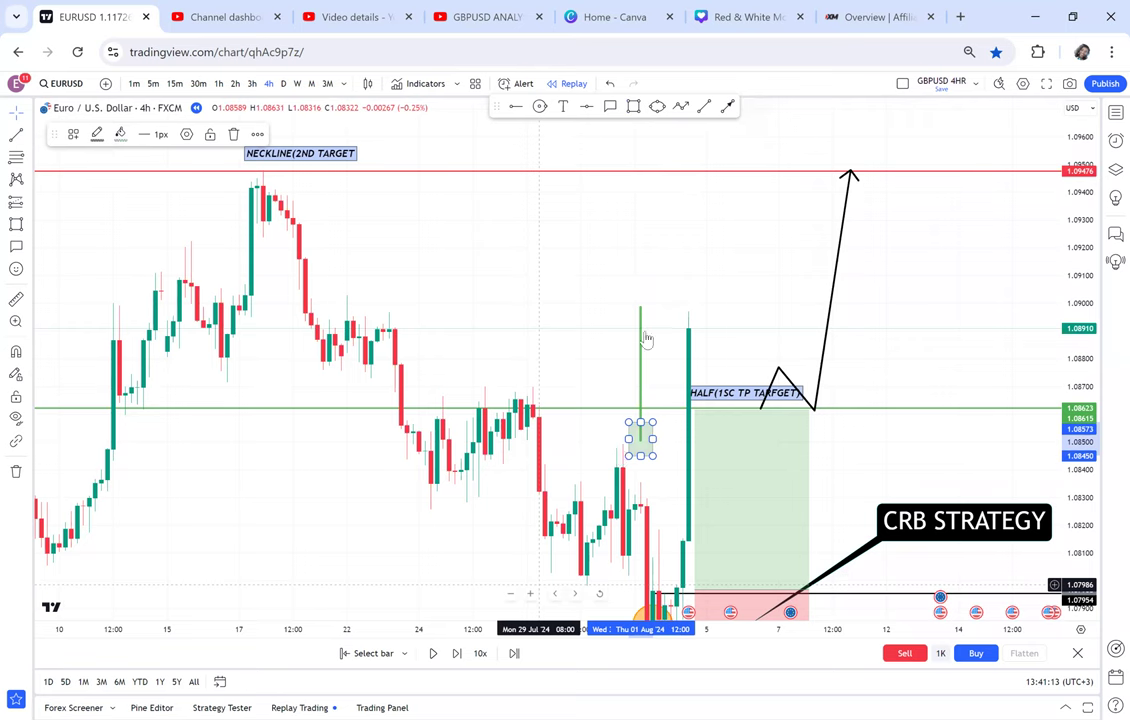
Step: Delete the sketched candle made of the small green rectangle and the vertical line
{"action": "left_click", "coordinate": [652, 402]}
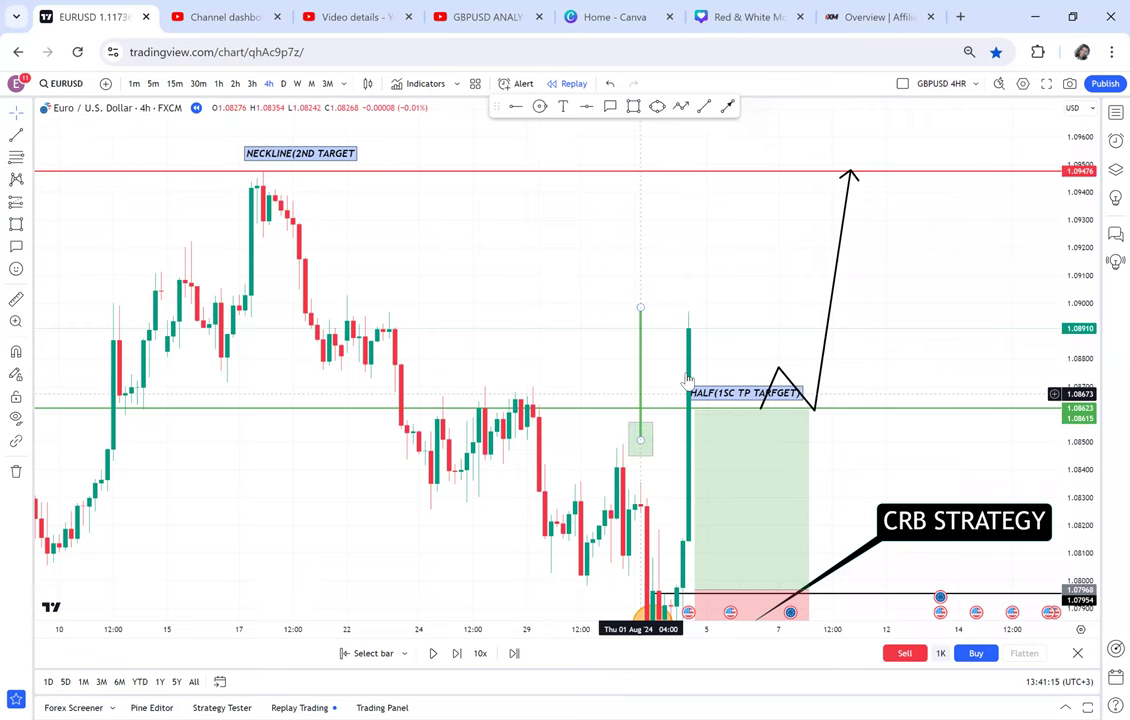
{"action": "left_click", "coordinate": [642, 435]}
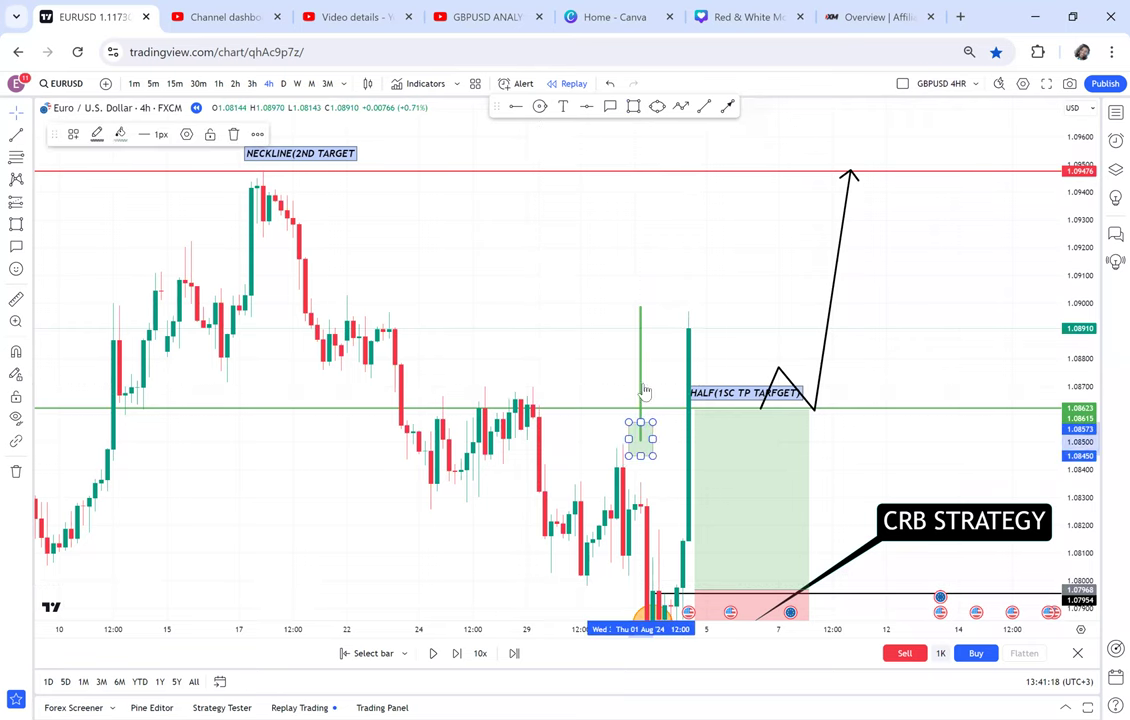
{"action": "left_click", "coordinate": [233, 134]}
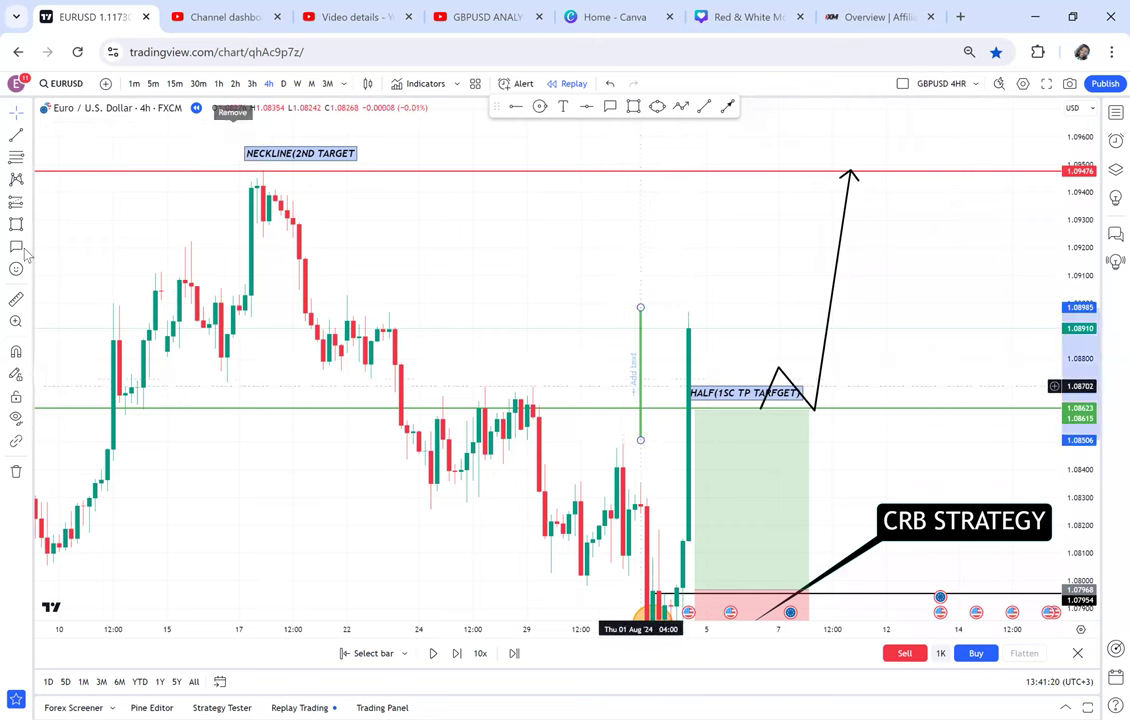
Step: Place a second long position on 2 Aug with its entry at 1.08905 and its target at 1.09467 by the red neckline
{"action": "left_click", "coordinate": [29, 203]}
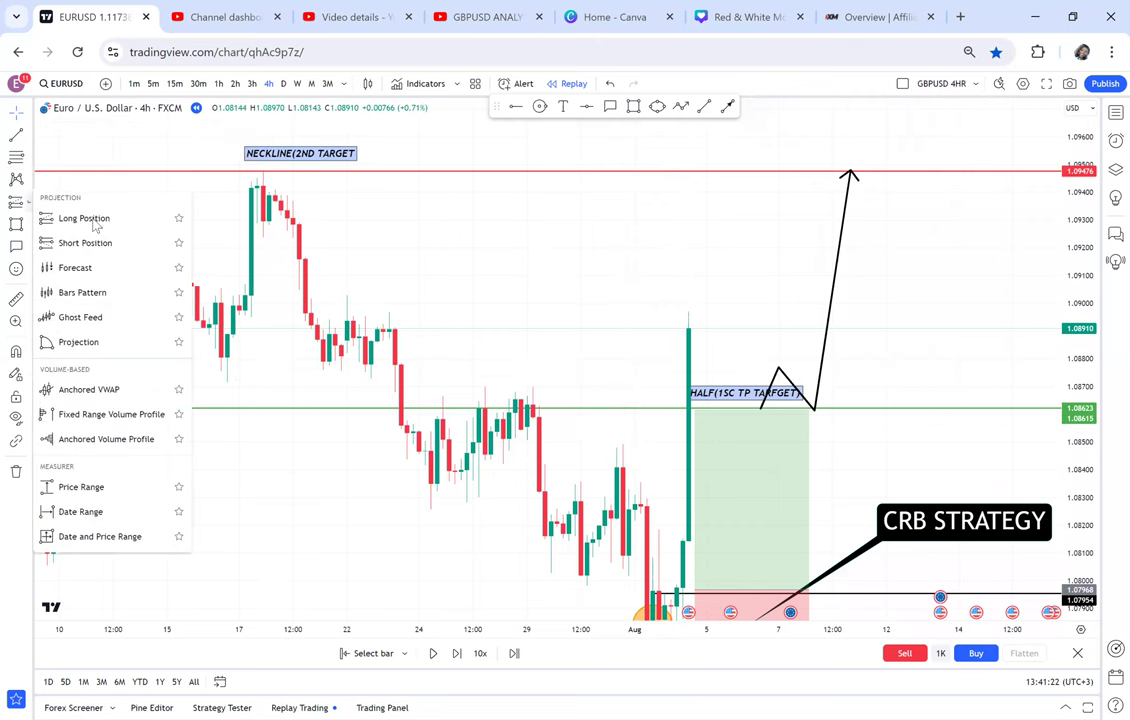
{"action": "left_click", "coordinate": [695, 329]}
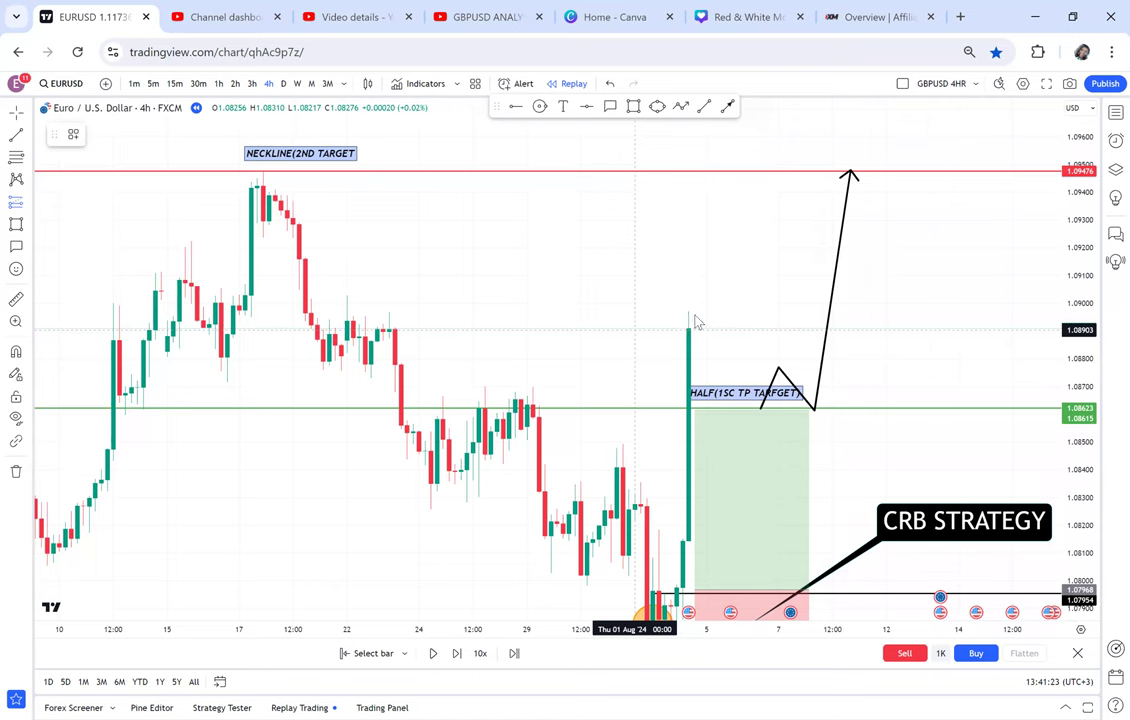
{"action": "left_click_drag", "start_coordinate": [685, 174], "coordinate": [686, 173]}
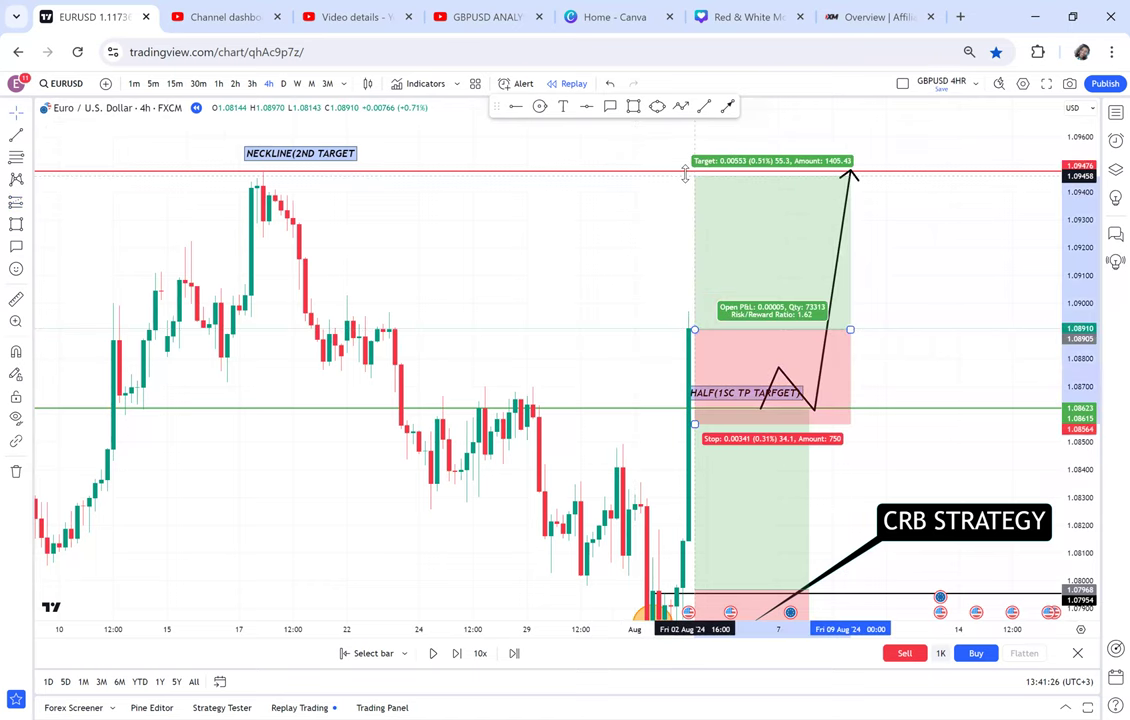
Step: Measure the price distance from the second long position's entry down to the first position's entry
{"action": "left_click_drag", "start_coordinate": [905, 305], "coordinate": [855, 253]}
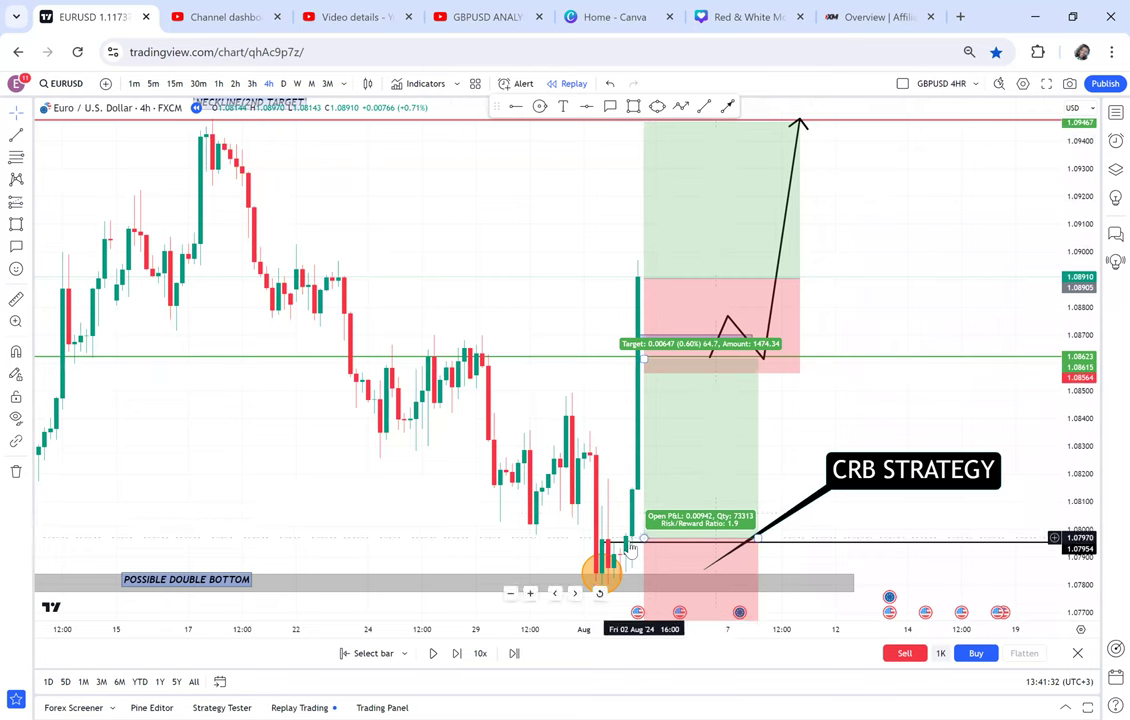
{"action": "left_click", "coordinate": [16, 300]}
{"action": "left_click", "coordinate": [615, 277]}
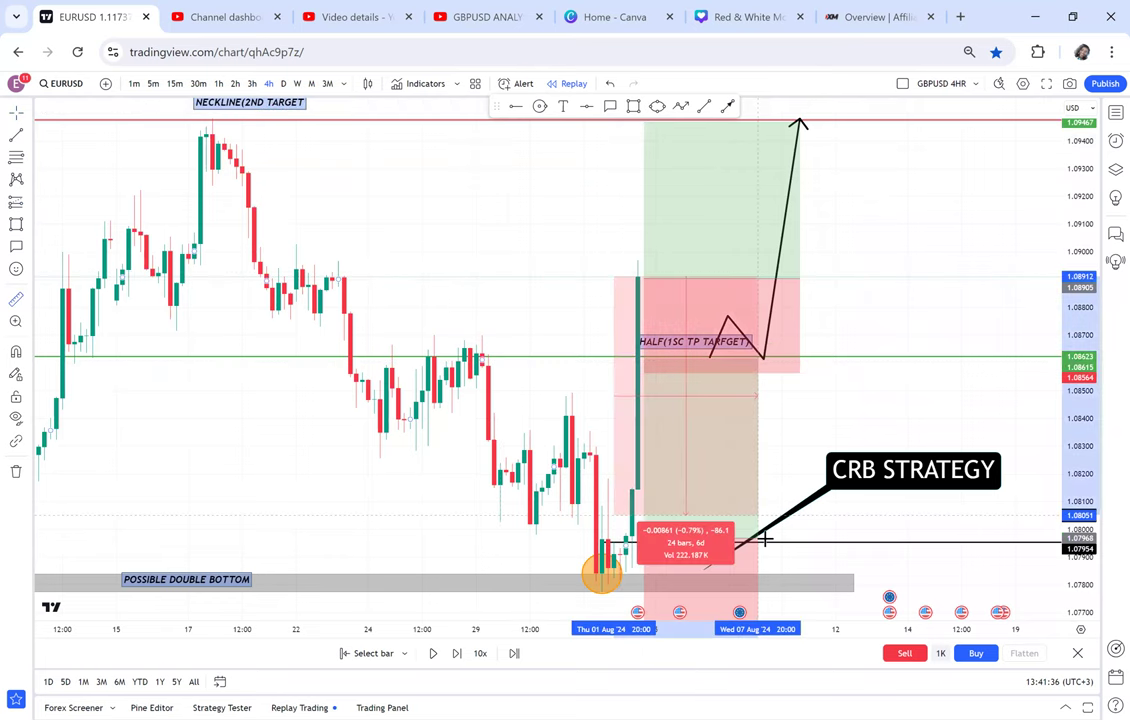
Step: Try several stop levels for the second long position, and set its stop to 1.08477 below the green halfway line
{"action": "left_click", "coordinate": [636, 370]}
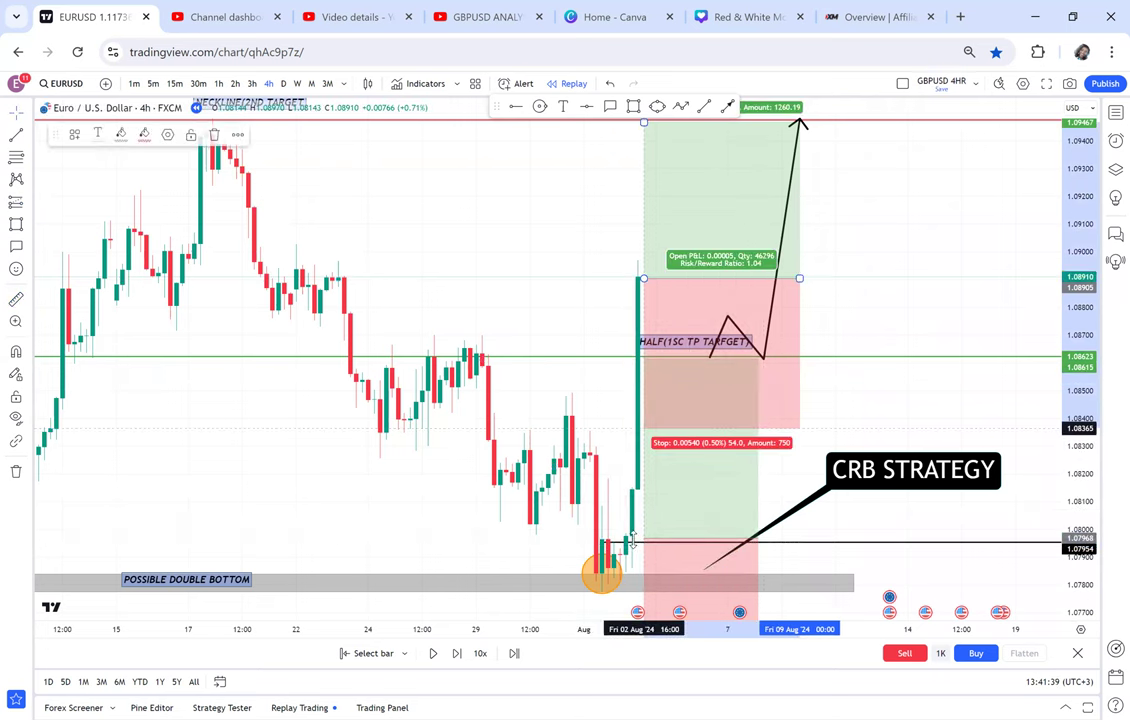
{"action": "left_click_drag", "start_coordinate": [632, 373], "coordinate": [632, 541]}
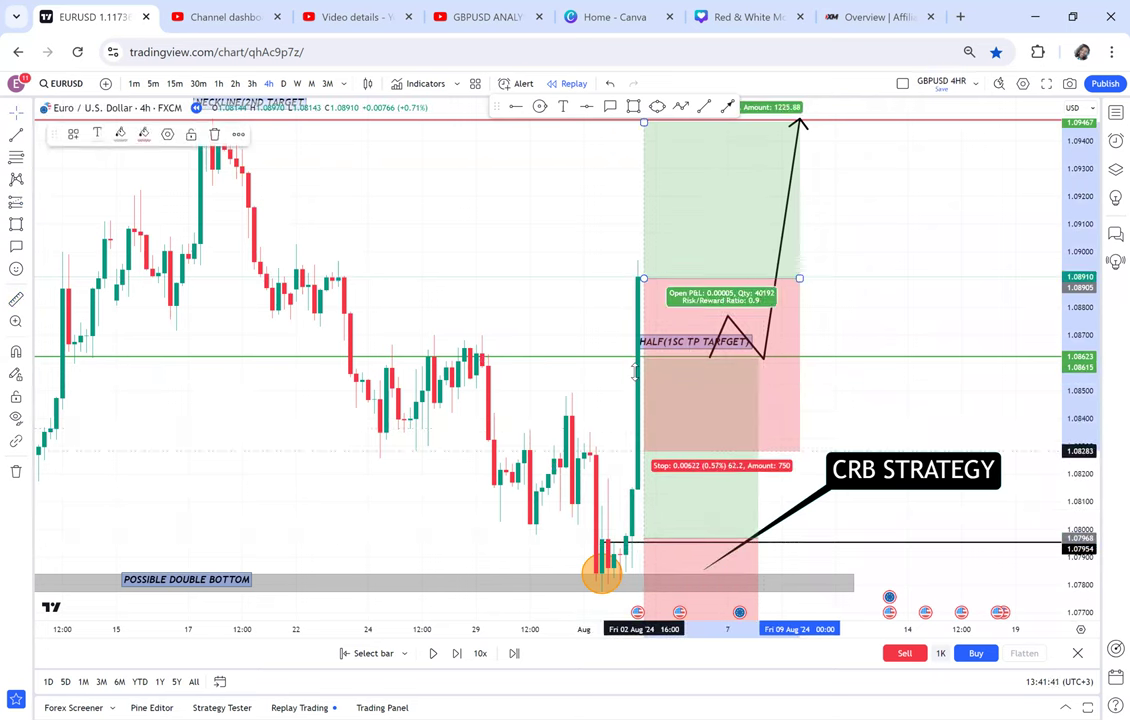
{"action": "left_click_drag", "start_coordinate": [634, 390], "coordinate": [636, 389]}
{"action": "left_click_drag", "start_coordinate": [860, 299], "coordinate": [900, 370]}
{"action": "scroll", "coordinate": [888, 403], "scroll_direction": "down", "scroll_amount": 2}
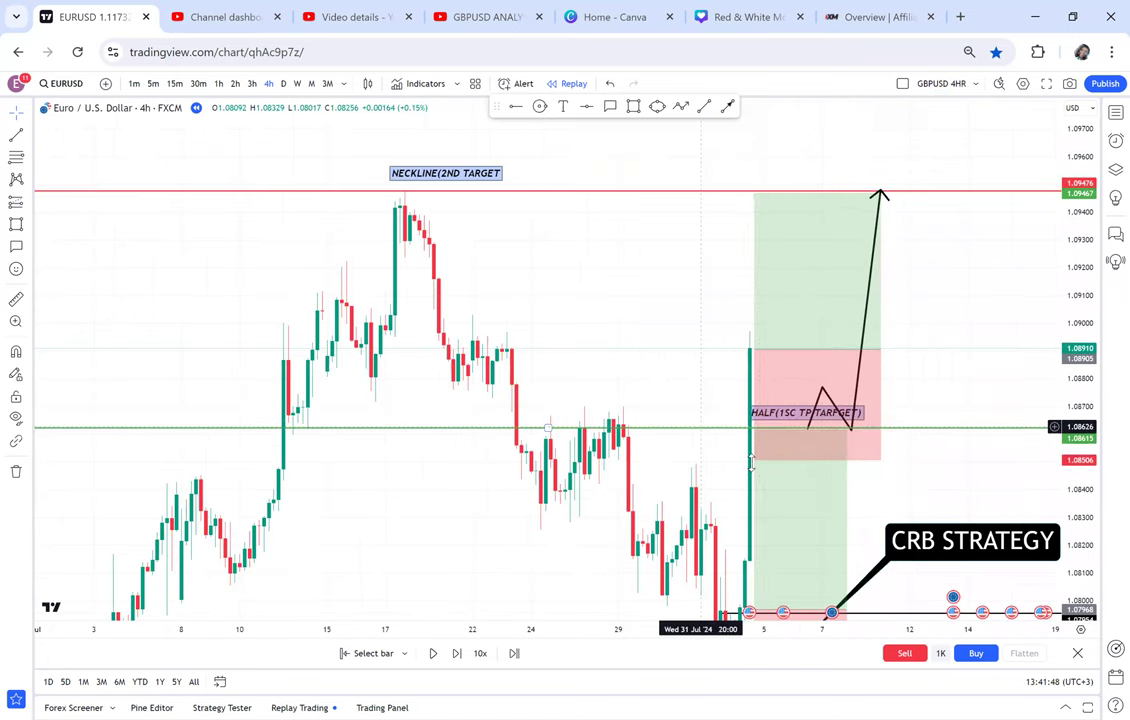
{"action": "left_click_drag", "start_coordinate": [743, 446], "coordinate": [744, 468]}
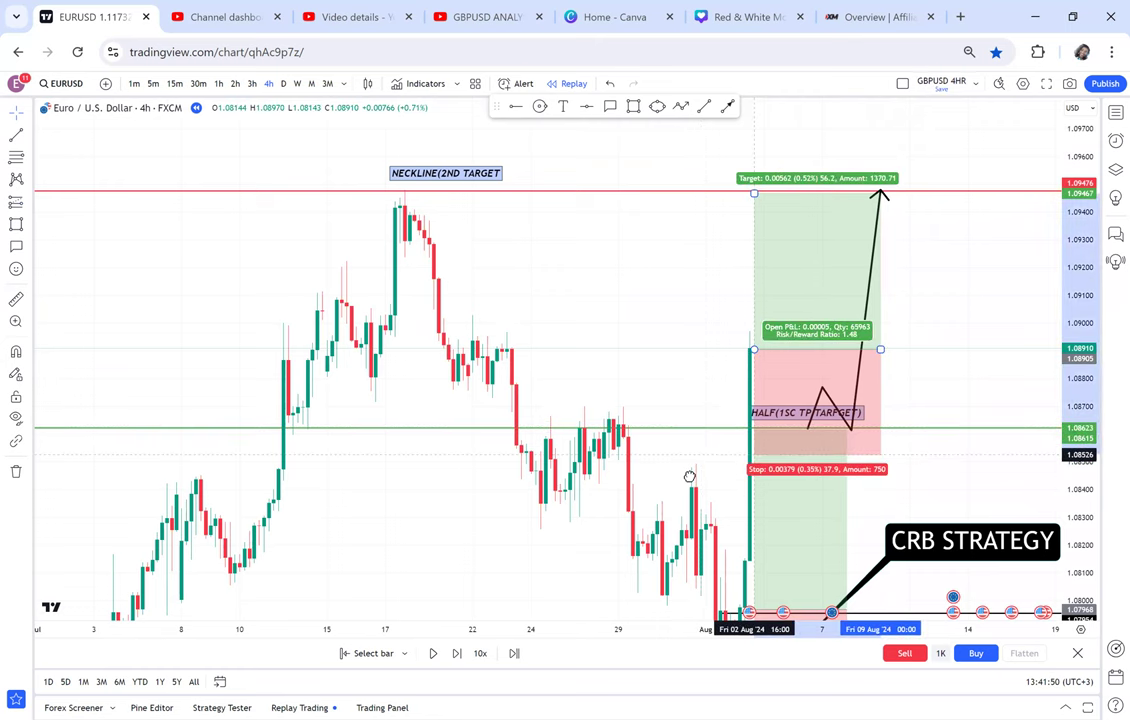
Step: Advance the replay by several 4-hour candles to follow price towards the second target at the red neckline
{"action": "left_click_drag", "start_coordinate": [583, 623], "coordinate": [470, 654]}
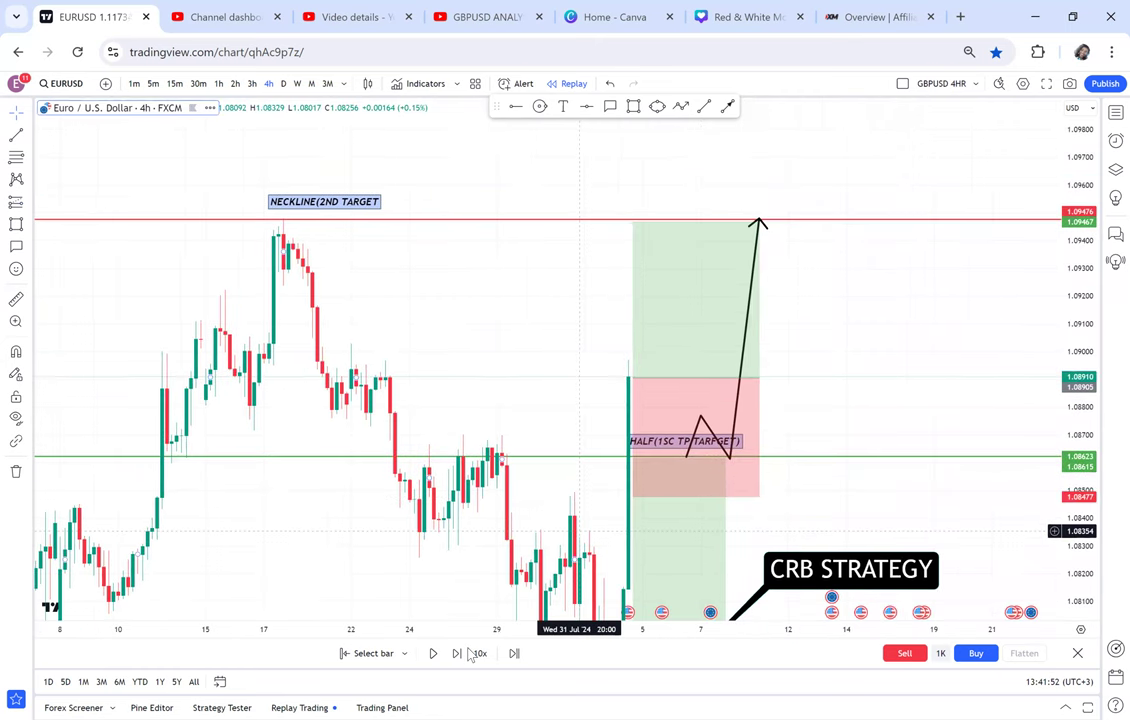
{"action": "left_click", "coordinate": [459, 656]}
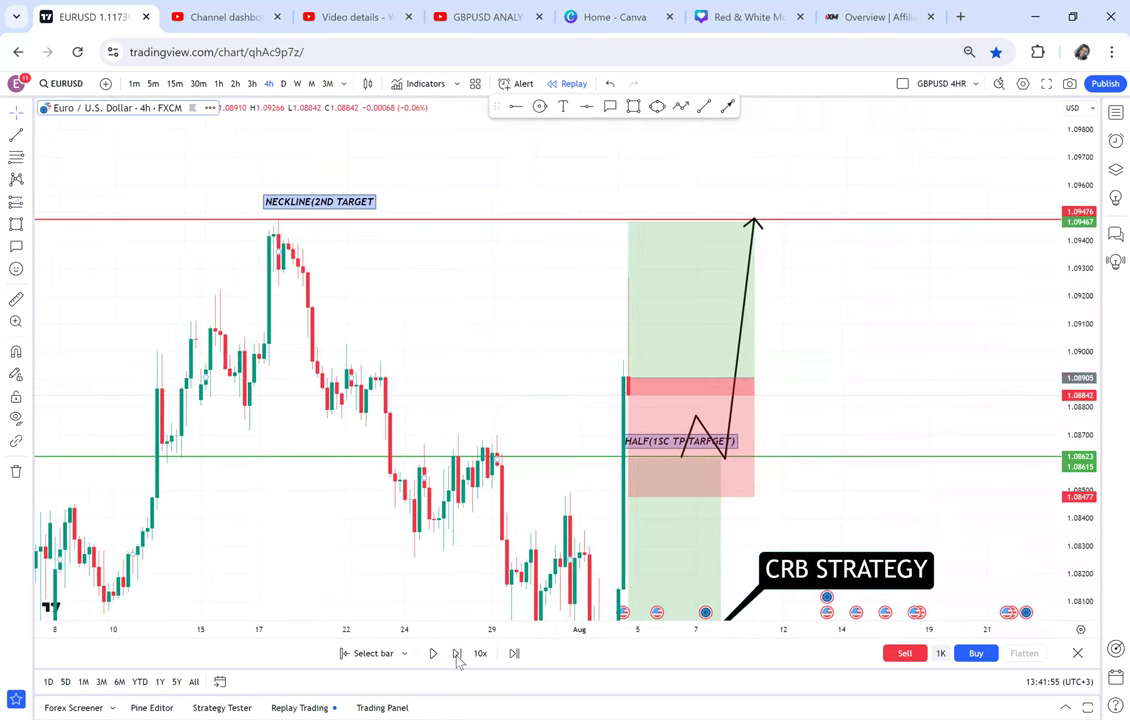
{"action": "left_click", "coordinate": [457, 654]}
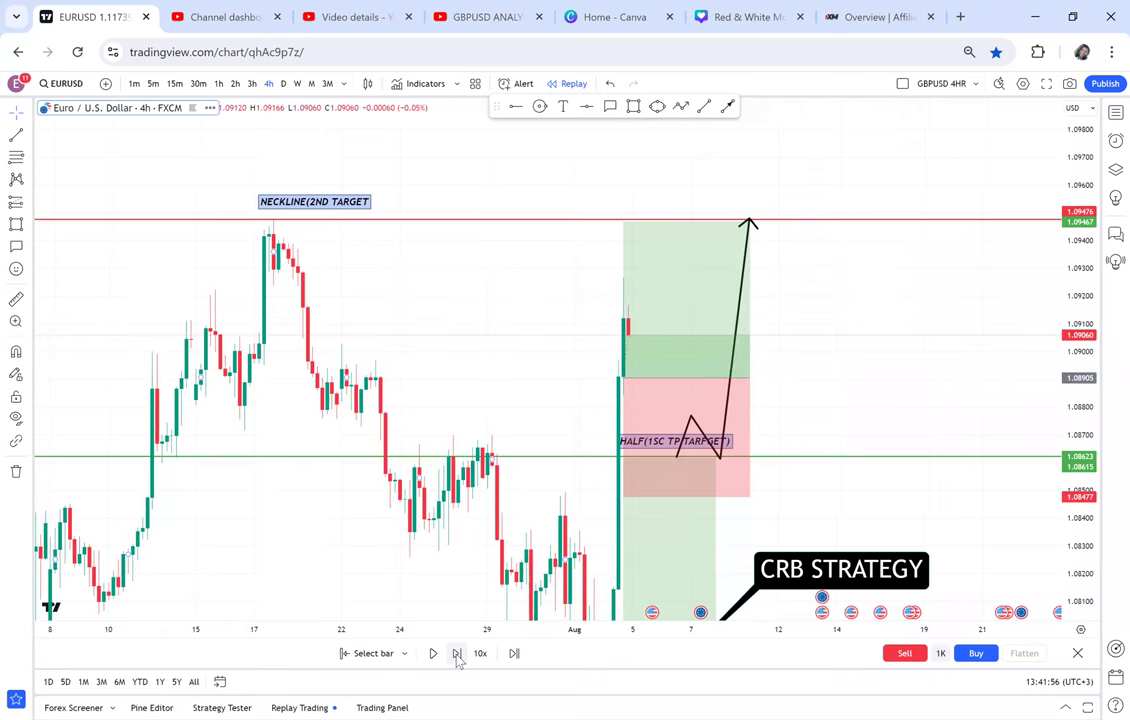
{"action": "left_click", "coordinate": [457, 656]}
{"action": "left_click", "coordinate": [457, 656]}
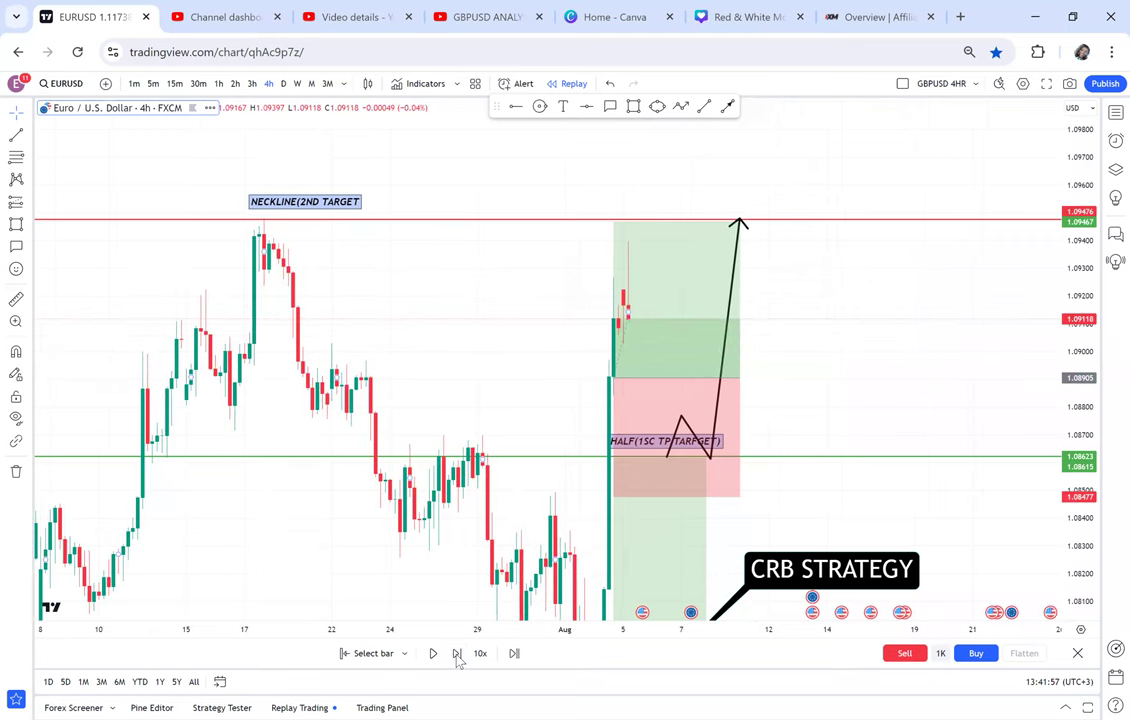
Step: Move the second long position aside to the right of the arrow path, with its entry at 1.08927
{"action": "left_click", "coordinate": [668, 402]}
{"action": "left_click_drag", "start_coordinate": [662, 398], "coordinate": [846, 391]}
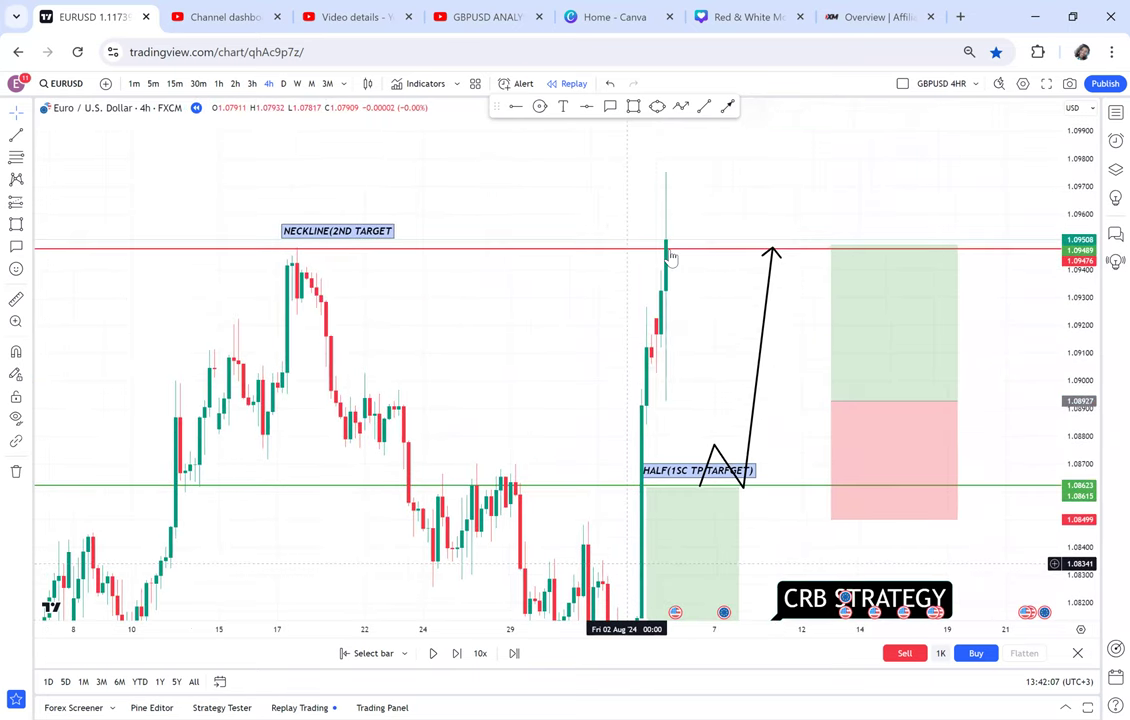
Step: Draw a green rectangle from the double bottom zone up to the red neckline, ending before the second trade's rally
{"action": "scroll", "coordinate": [786, 335], "scroll_direction": "down", "scroll_amount": 2}
{"action": "left_click_drag", "start_coordinate": [784, 334], "coordinate": [738, 400]}
{"action": "left_click_drag", "start_coordinate": [1073, 243], "coordinate": [858, 370]}
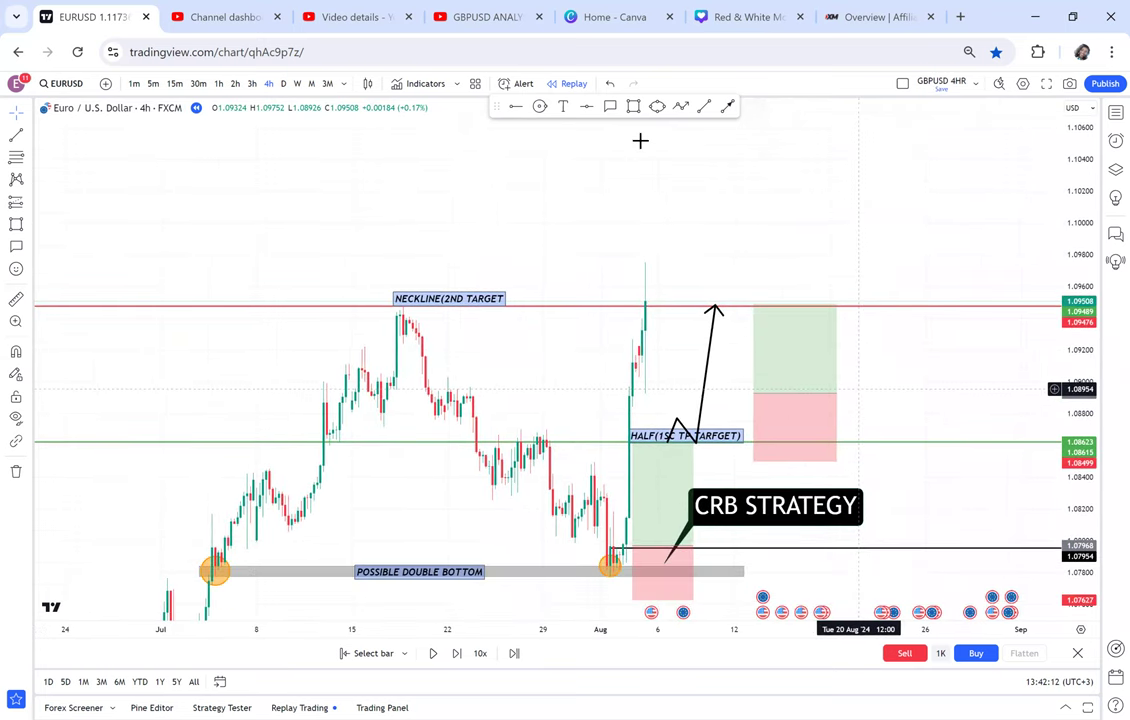
{"action": "left_click", "coordinate": [634, 108]}
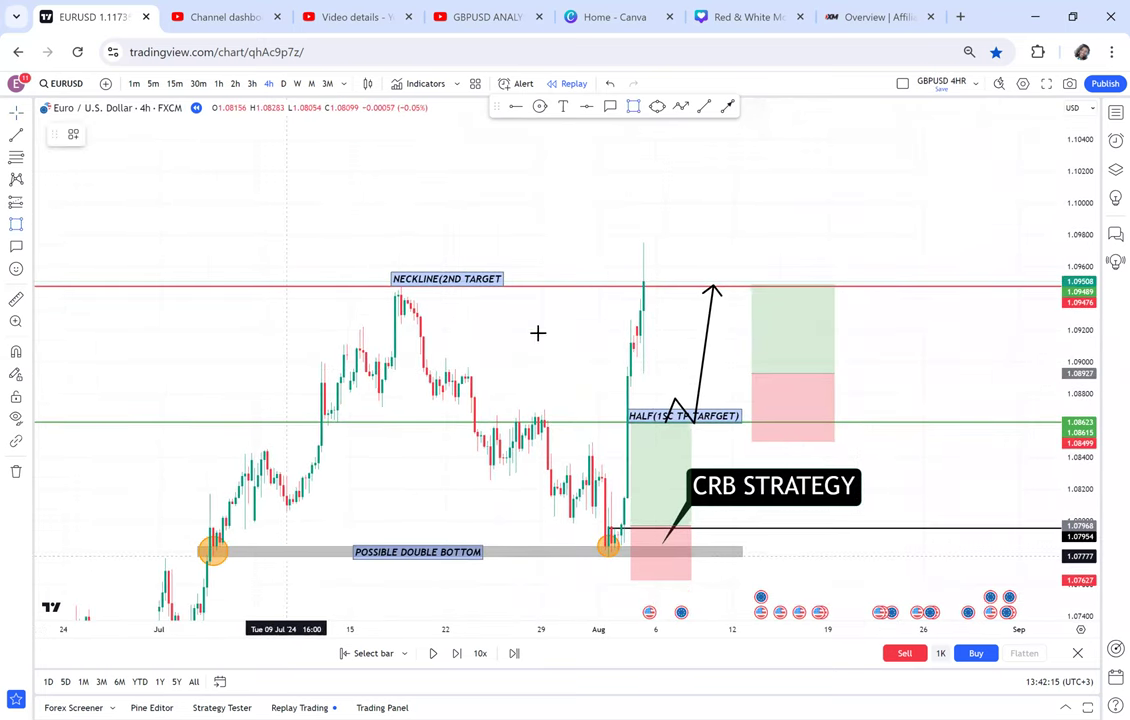
{"action": "left_click", "coordinate": [564, 286]}
{"action": "left_click_drag", "start_coordinate": [580, 277], "coordinate": [602, 420]}
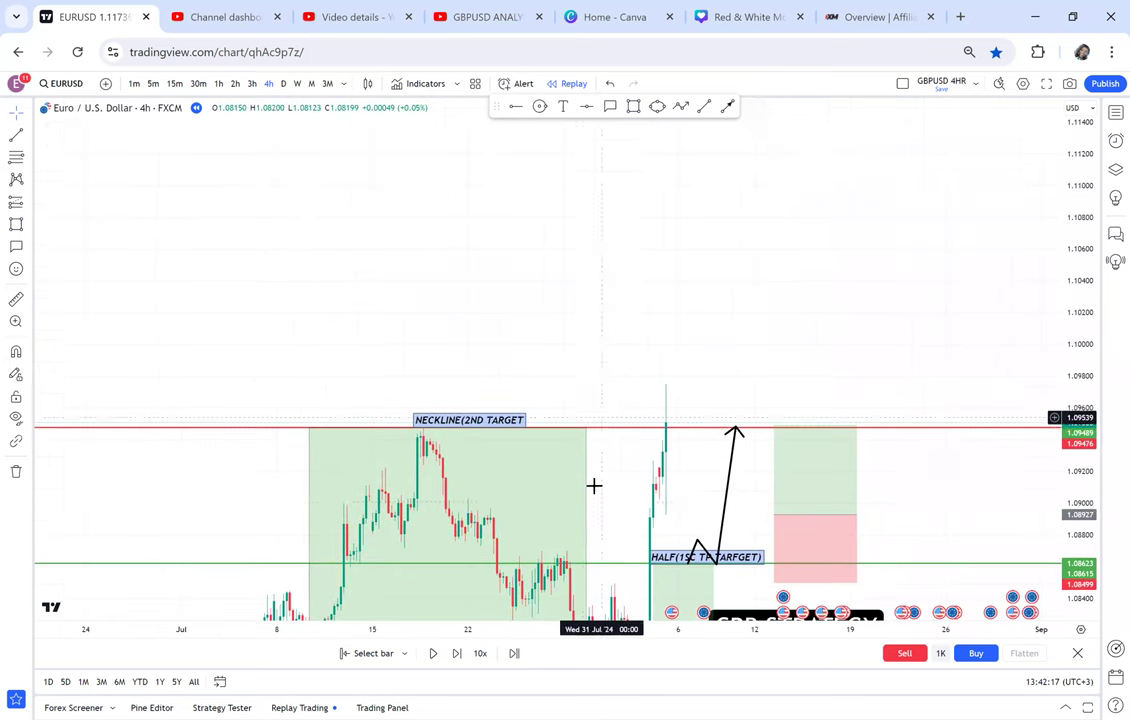
Step: Move the green rectangle above the neckline so it spans 1.09488 to 1.11188, and narrow it to a thin vertical bar
{"action": "left_click_drag", "start_coordinate": [587, 508], "coordinate": [582, 291]}
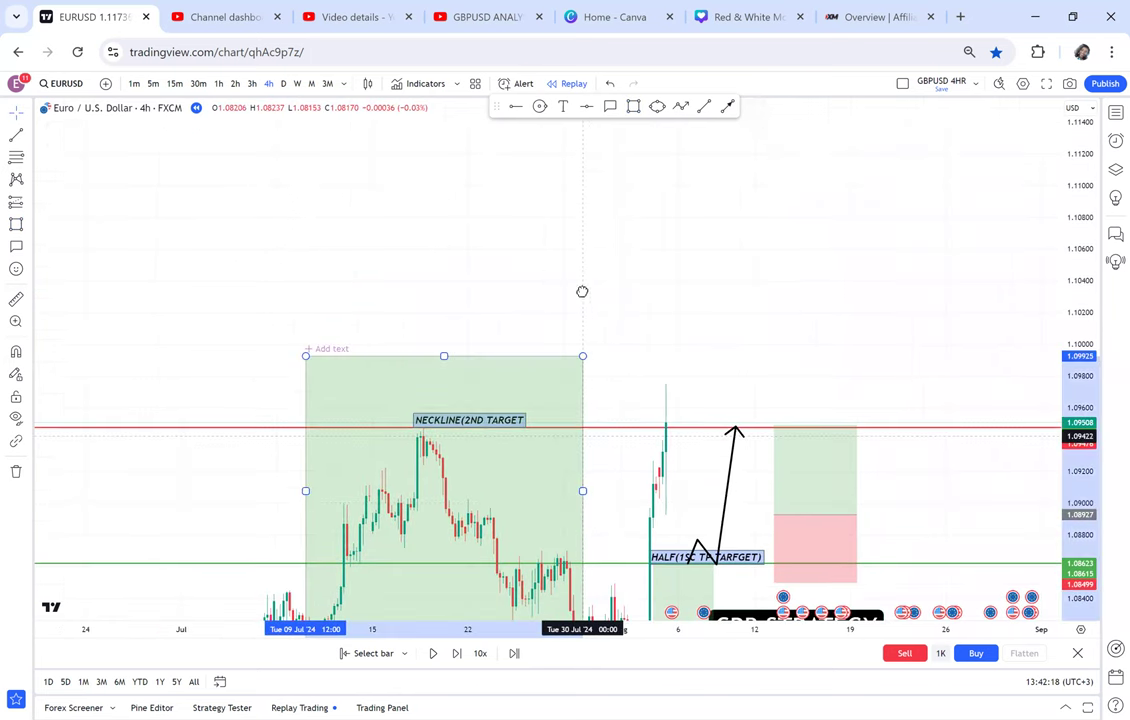
{"action": "left_click_drag", "start_coordinate": [380, 503], "coordinate": [396, 302]}
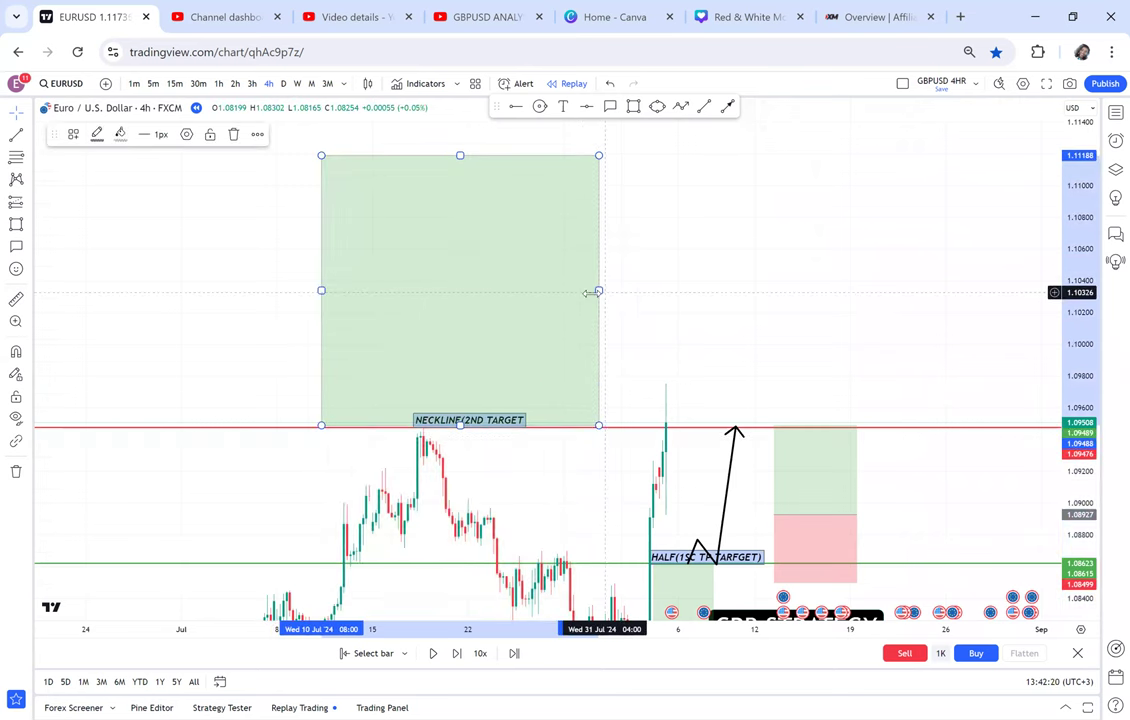
{"action": "left_click_drag", "start_coordinate": [599, 291], "coordinate": [447, 304]}
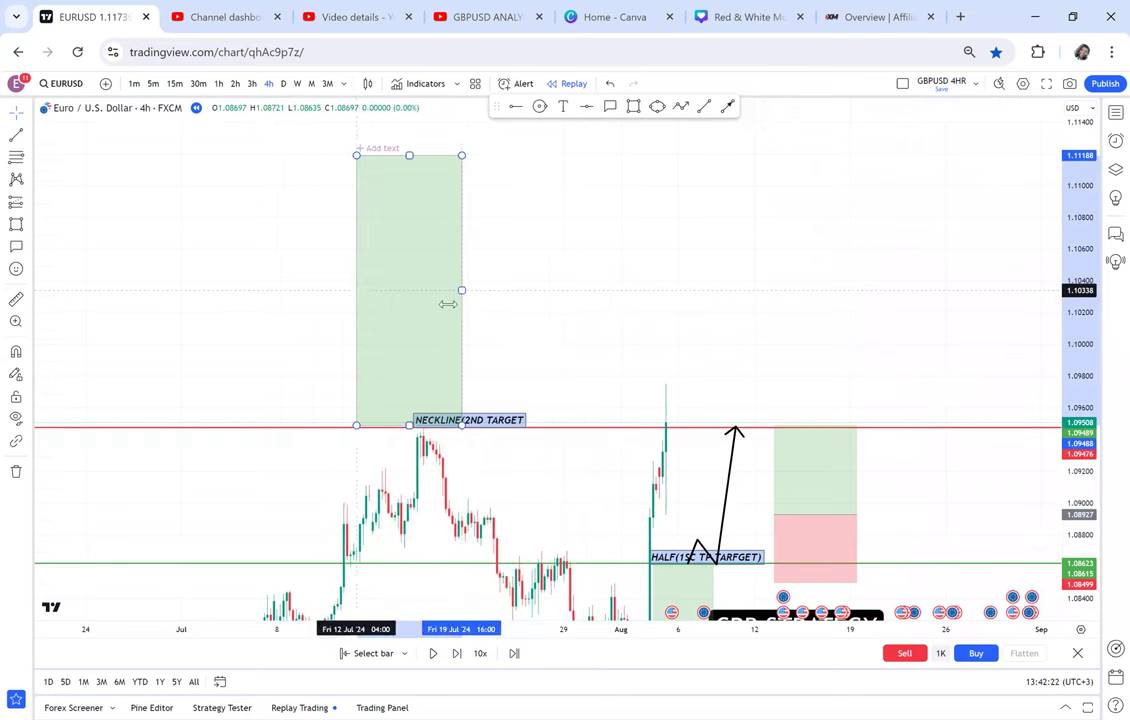
{"action": "left_click_drag", "start_coordinate": [356, 290], "coordinate": [449, 290]}
{"action": "left_click", "coordinate": [589, 243]}
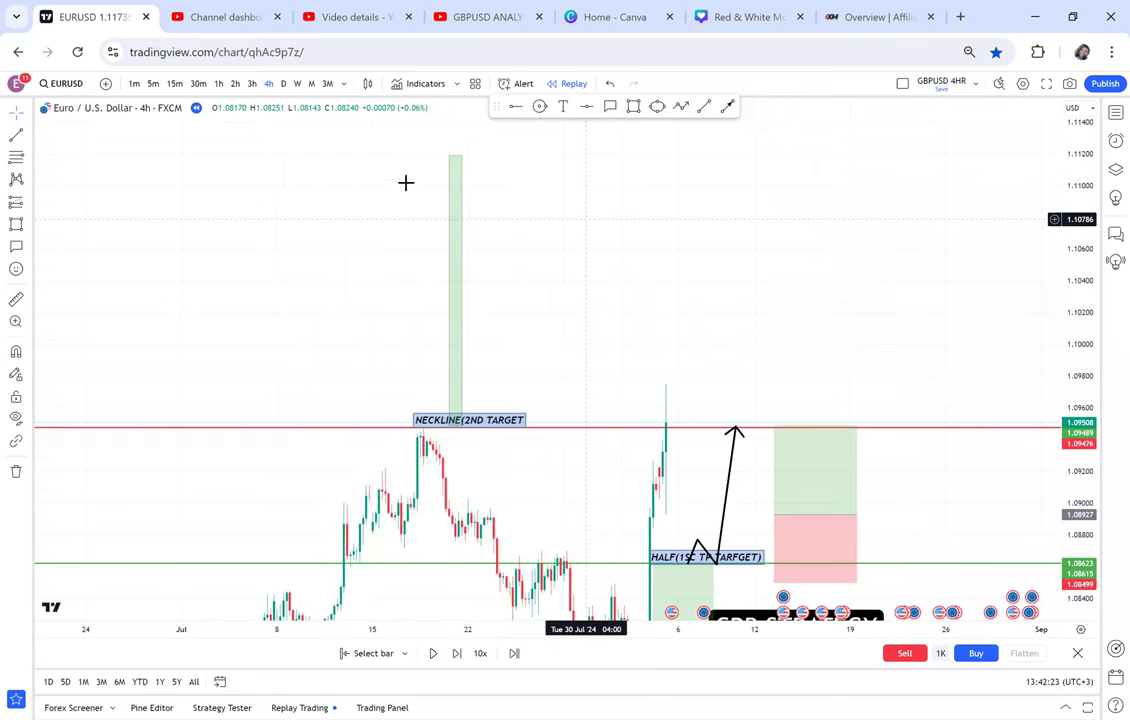
{"action": "left_click_drag", "start_coordinate": [586, 219], "coordinate": [590, 243]}
Step: Add horizontal lines at the projection bar's top at 1.11192 and halfway above the neckline at 1.10326, measuring to find the middle
{"action": "left_click", "coordinate": [587, 106]}
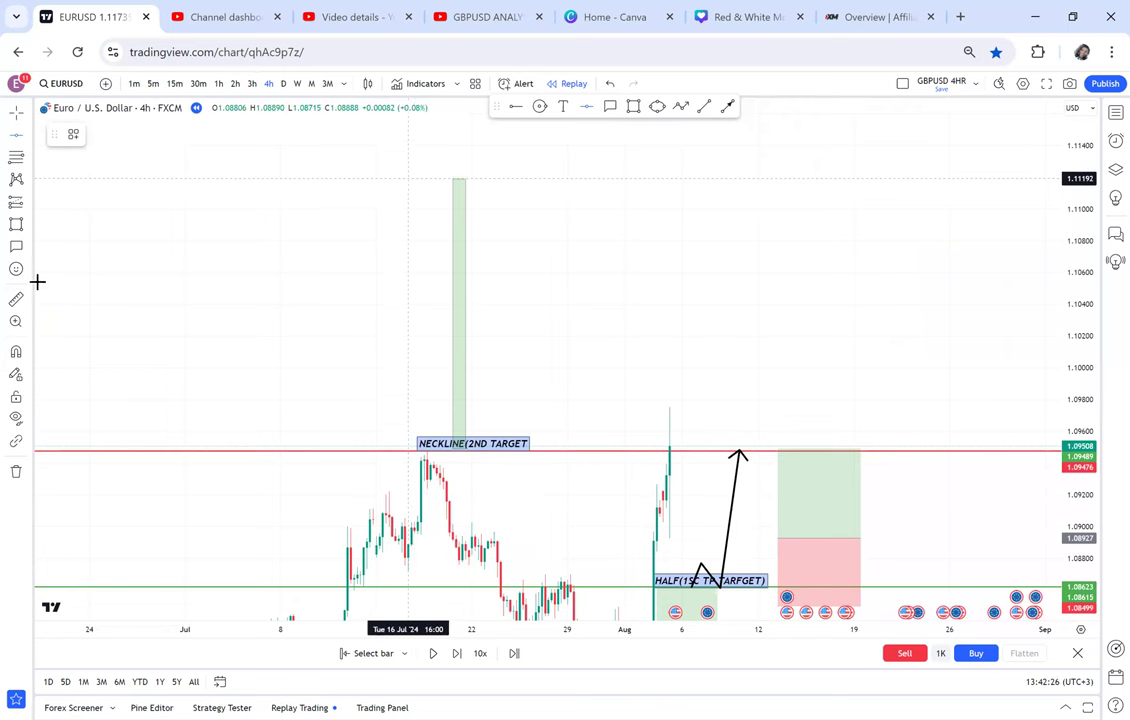
{"action": "left_click", "coordinate": [408, 178]}
{"action": "left_click", "coordinate": [16, 299]}
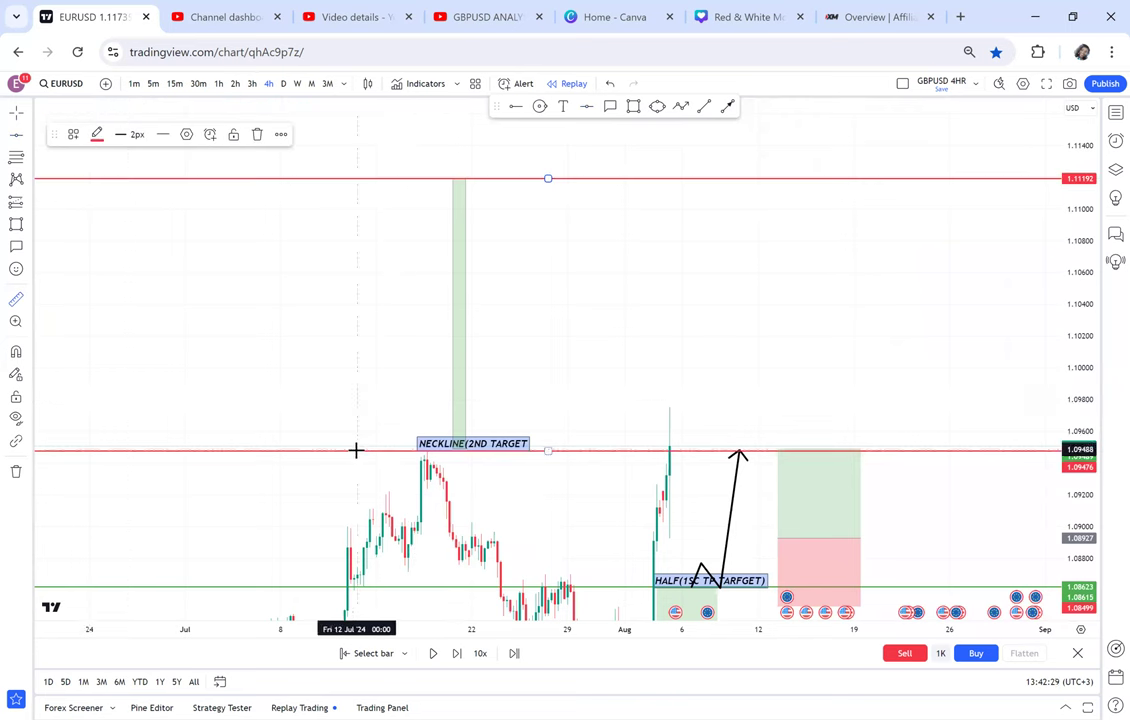
{"action": "left_click", "coordinate": [819, 171]}
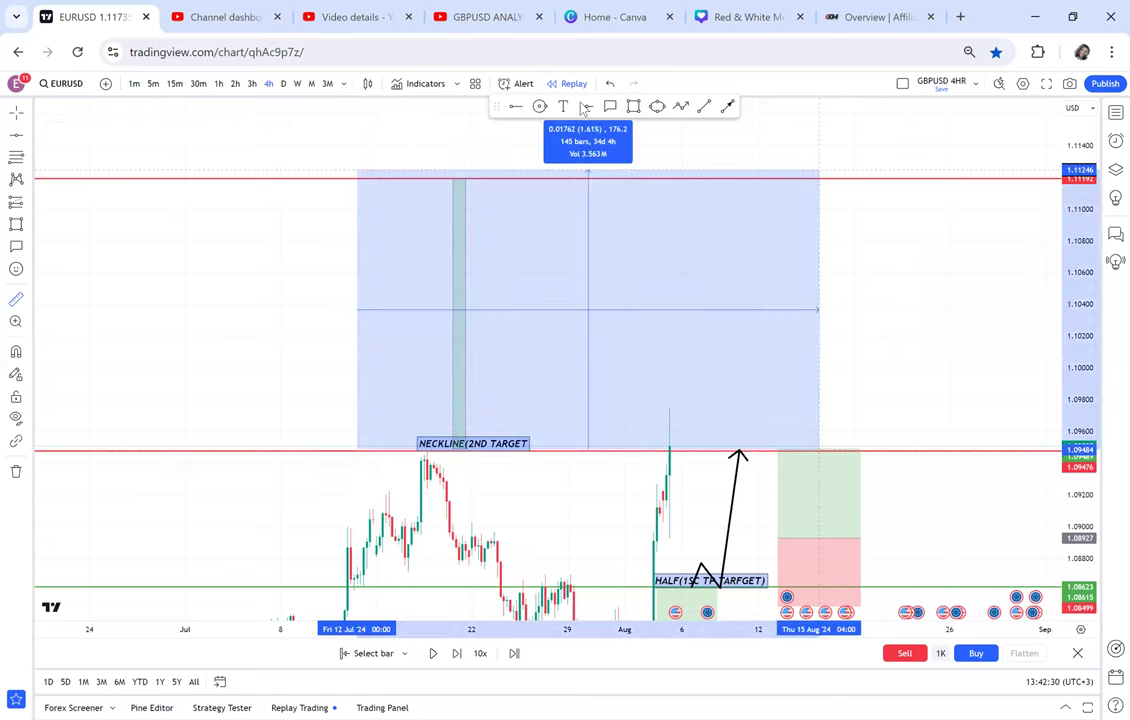
{"action": "left_click", "coordinate": [587, 106]}
{"action": "key", "text": "alt+h"}
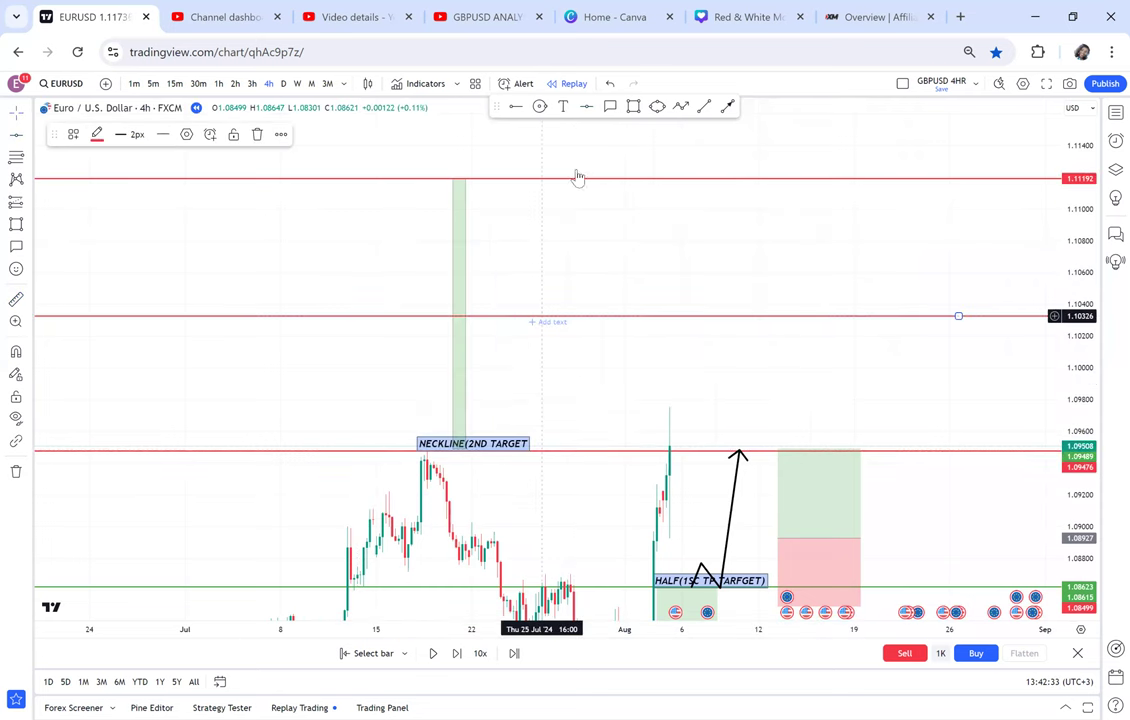
Step: Label the halfway projection line TP3 and the line at the projection bar's top TP4
{"action": "left_click", "coordinate": [720, 299]}
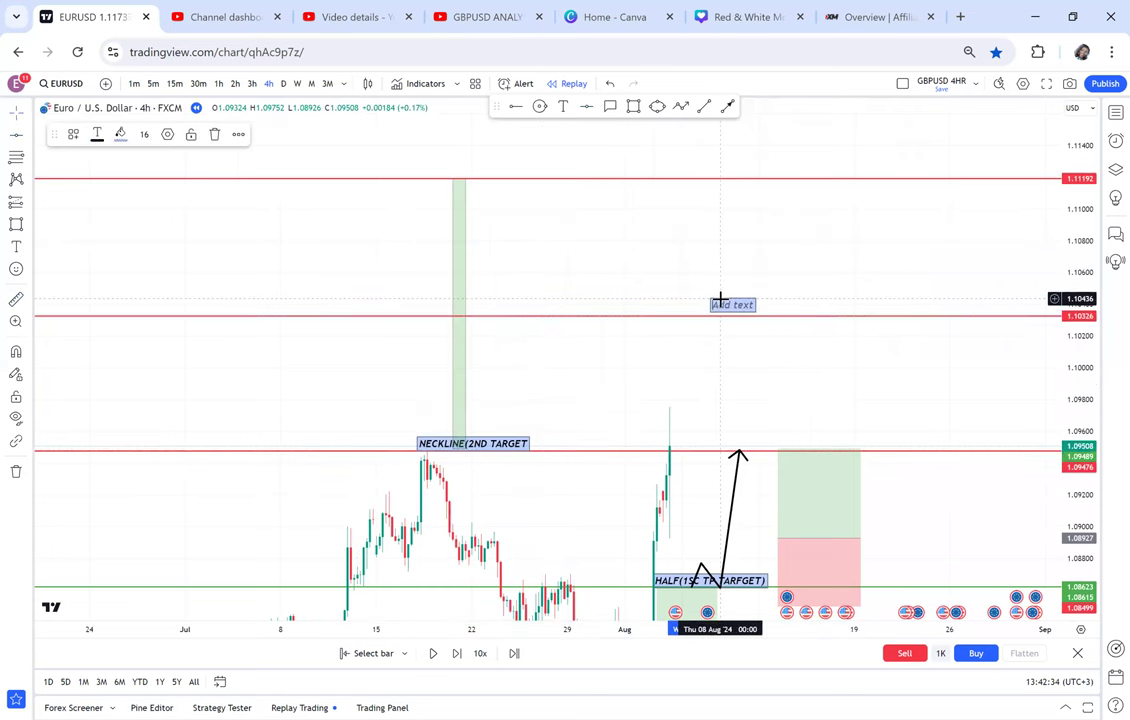
{"action": "type", "text": "TP3"}
{"action": "left_click", "coordinate": [695, 166]}
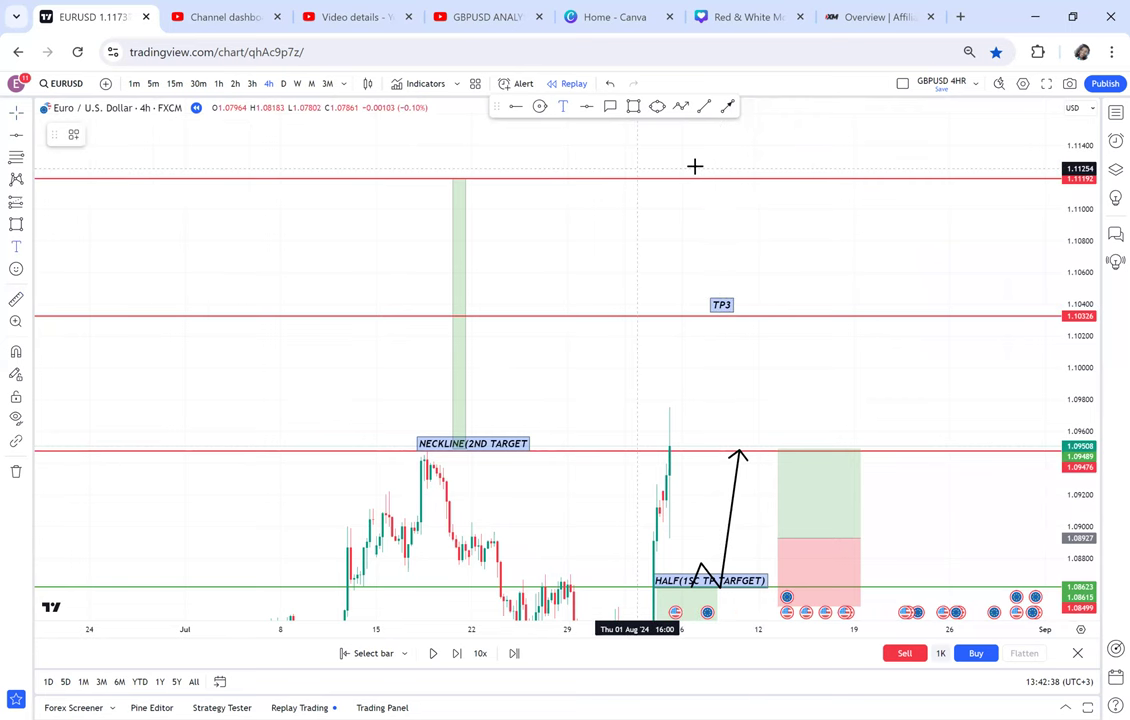
{"action": "left_click", "coordinate": [695, 166]}
{"action": "type", "text": "T"}
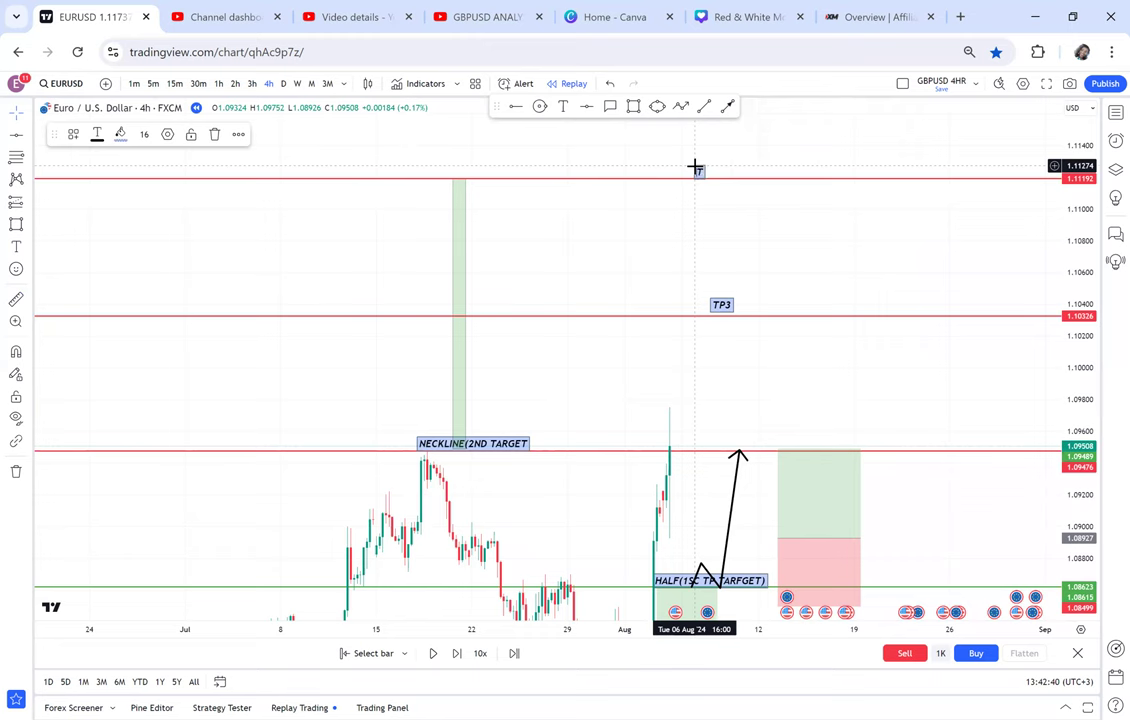
{"action": "type", "text": "P4"}
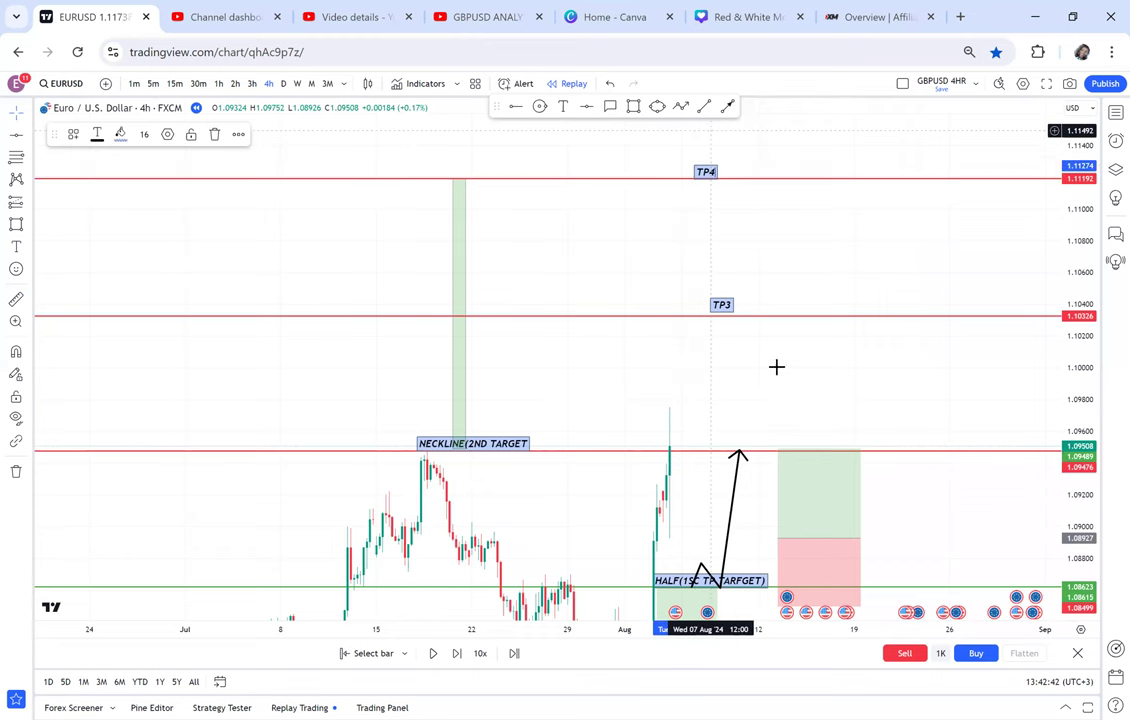
Step: Place a third long position on the neckline breakout with entry 1.09504, target 1.10315 at the TP3 line and stop 1.08810
{"action": "left_click", "coordinate": [714, 464]}
{"action": "left_click_drag", "start_coordinate": [708, 486], "coordinate": [583, 465]}
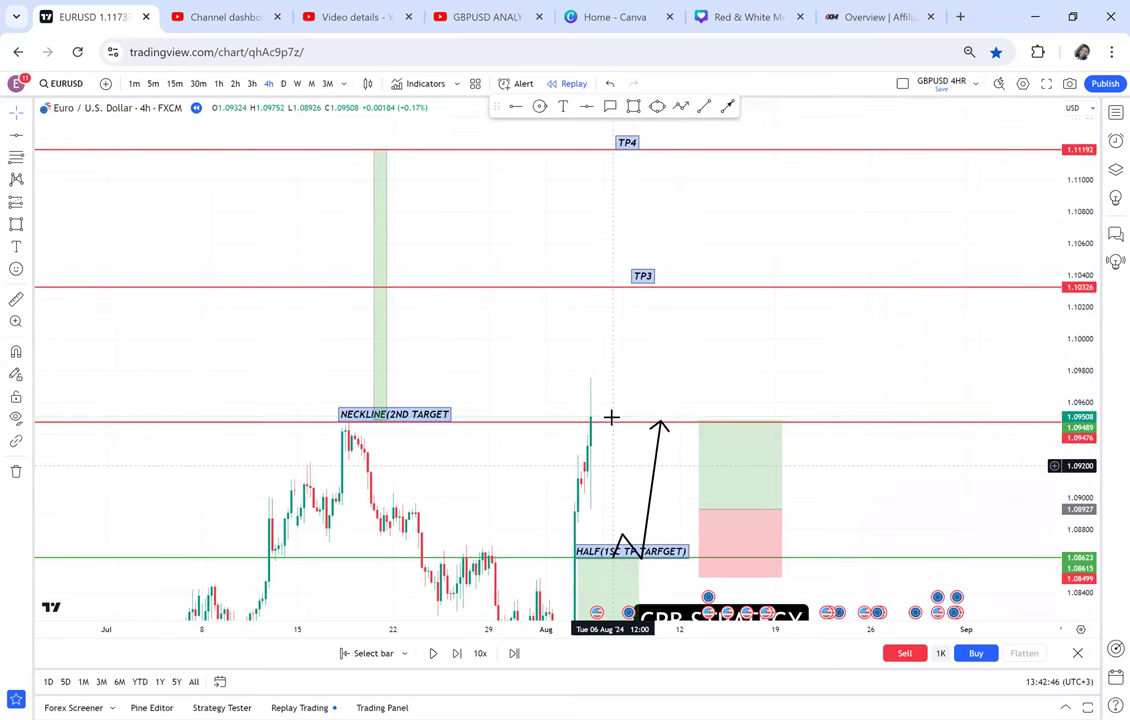
{"action": "left_click_drag", "start_coordinate": [585, 358], "coordinate": [578, 304]}
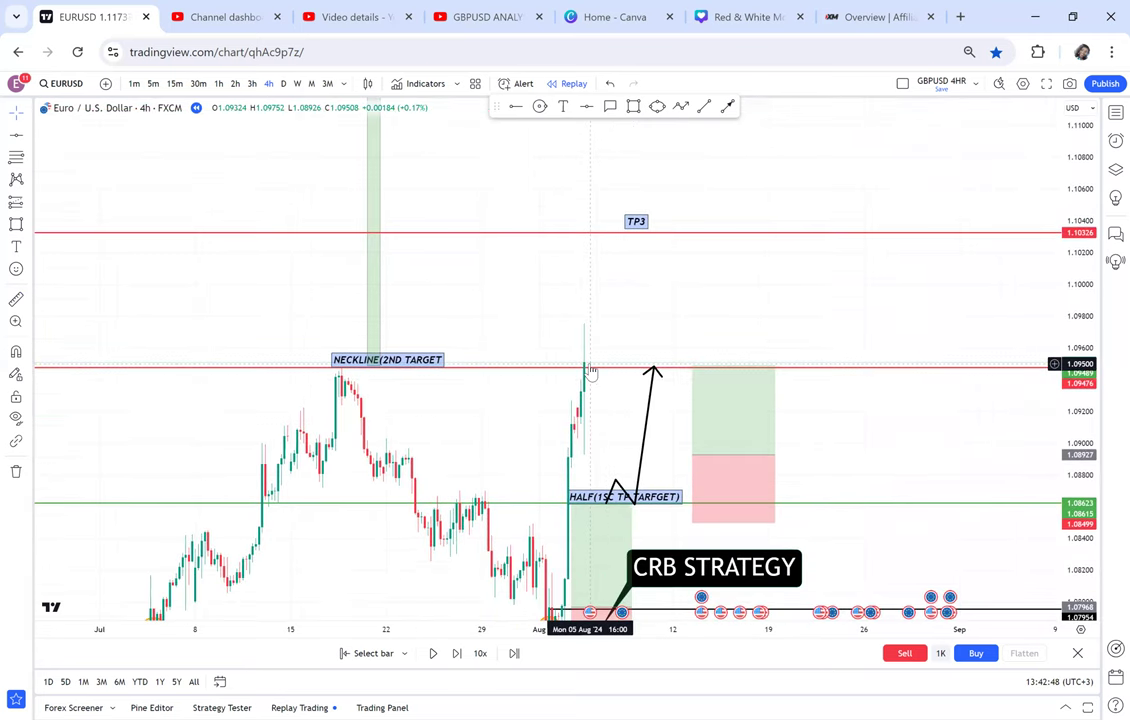
{"action": "left_click", "coordinate": [27, 202]}
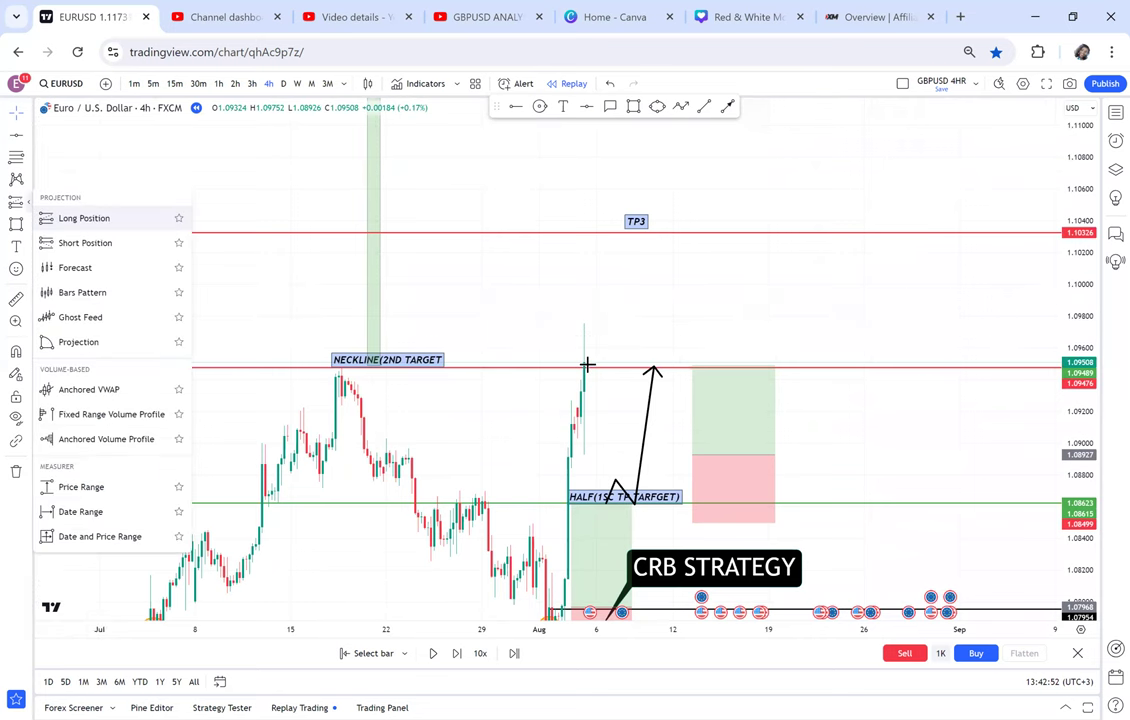
{"action": "left_click", "coordinate": [589, 362]}
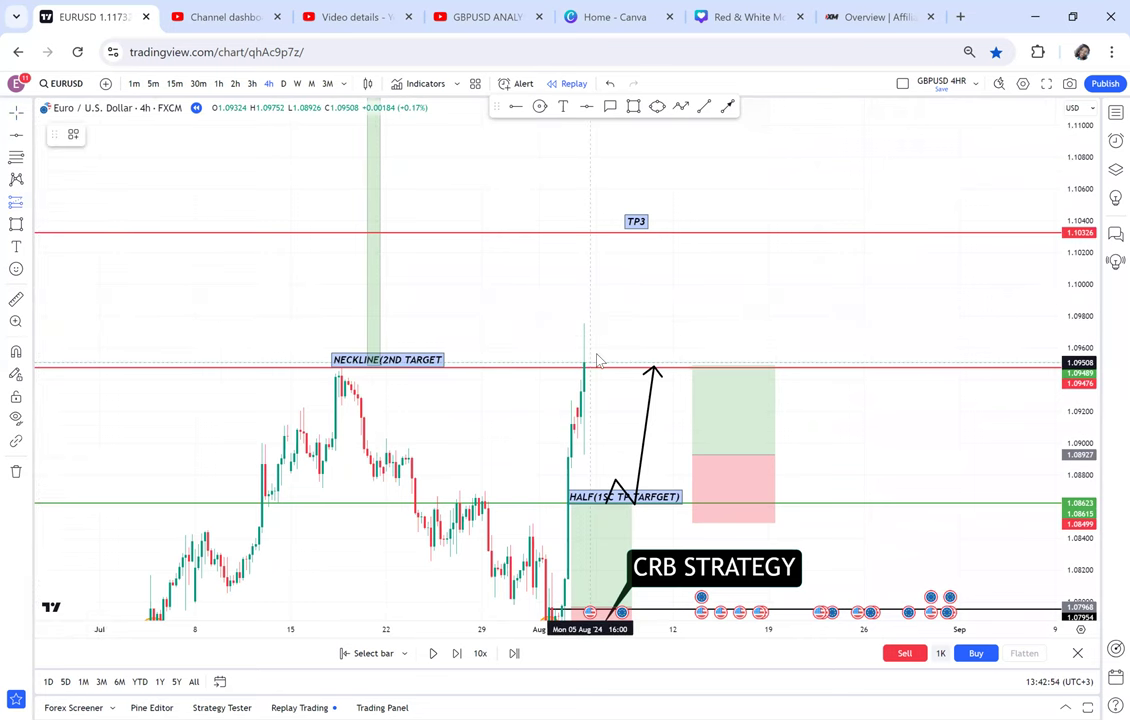
{"action": "left_click", "coordinate": [589, 236]}
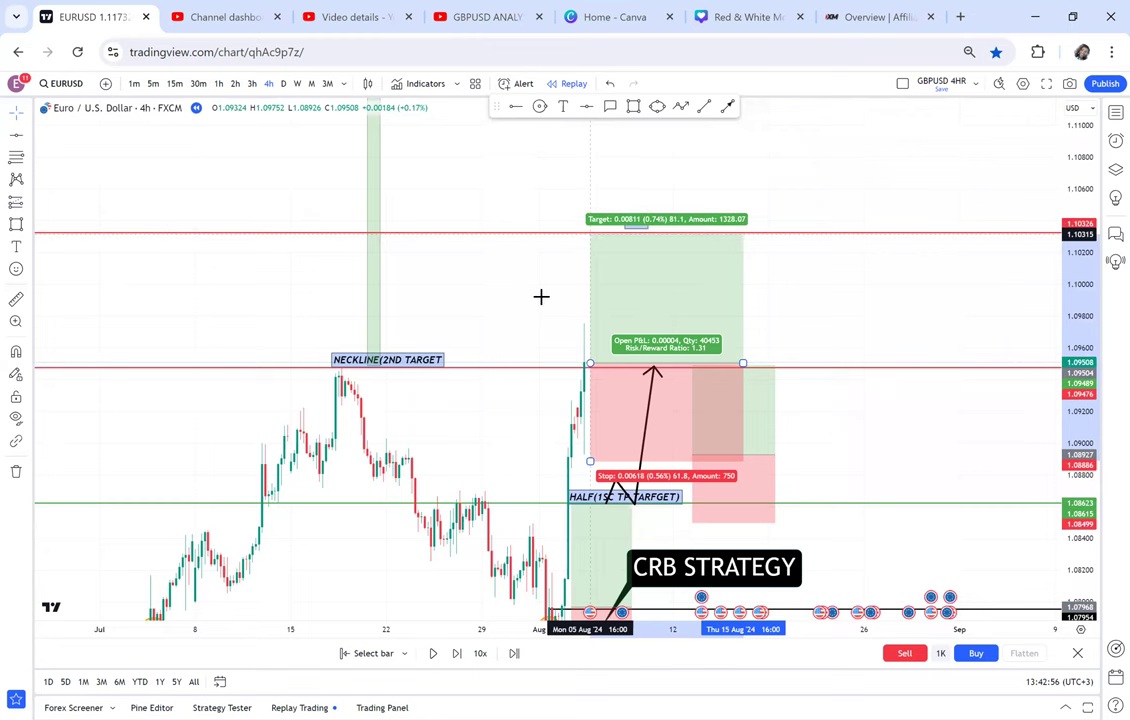
{"action": "left_click", "coordinate": [585, 366]}
{"action": "left_click_drag", "start_coordinate": [590, 434], "coordinate": [590, 412]}
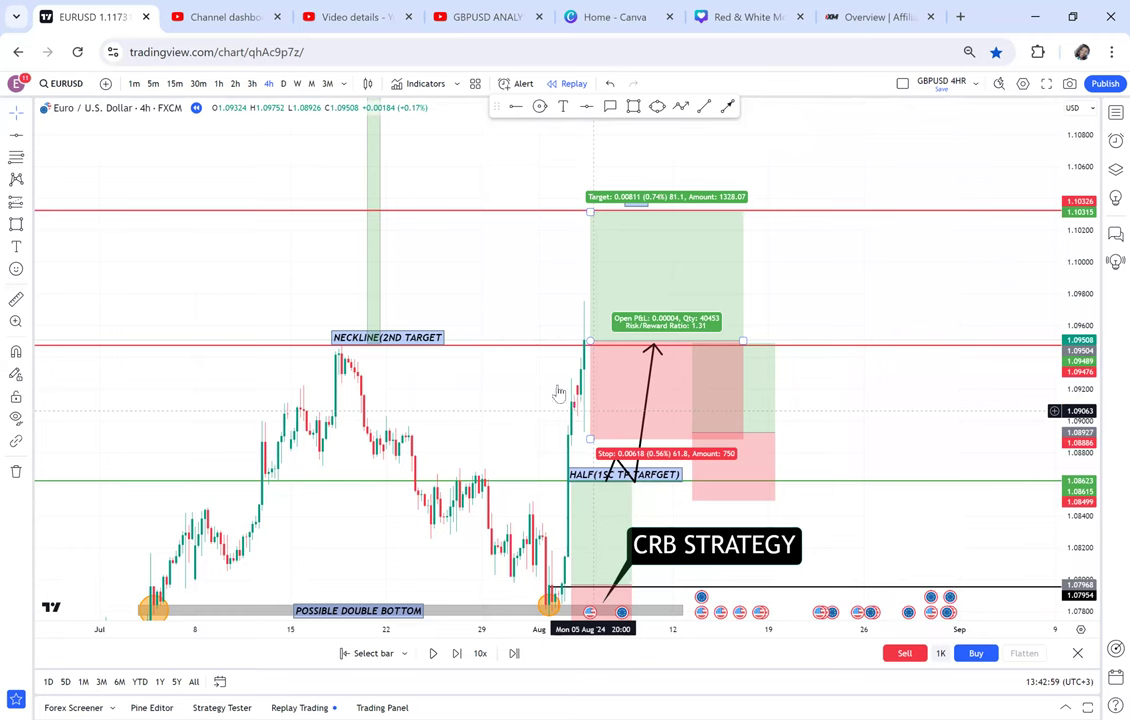
{"action": "left_click", "coordinate": [589, 444]}
{"action": "left_click", "coordinate": [588, 437]}
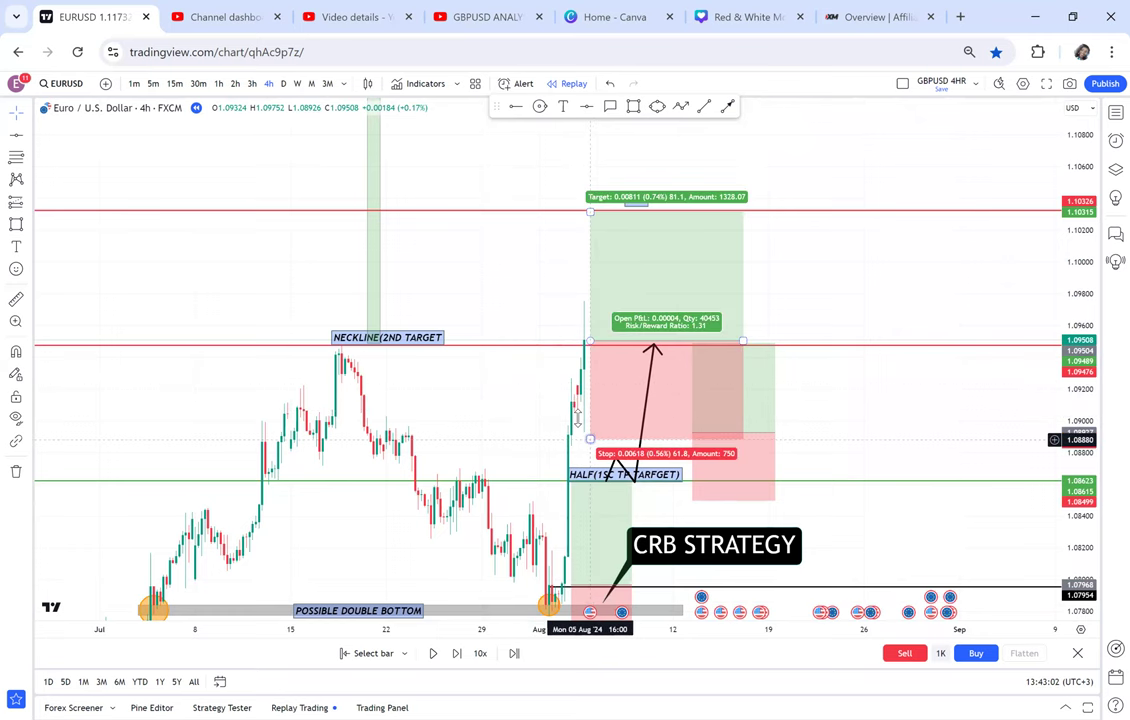
{"action": "left_click_drag", "start_coordinate": [569, 430], "coordinate": [550, 450]}
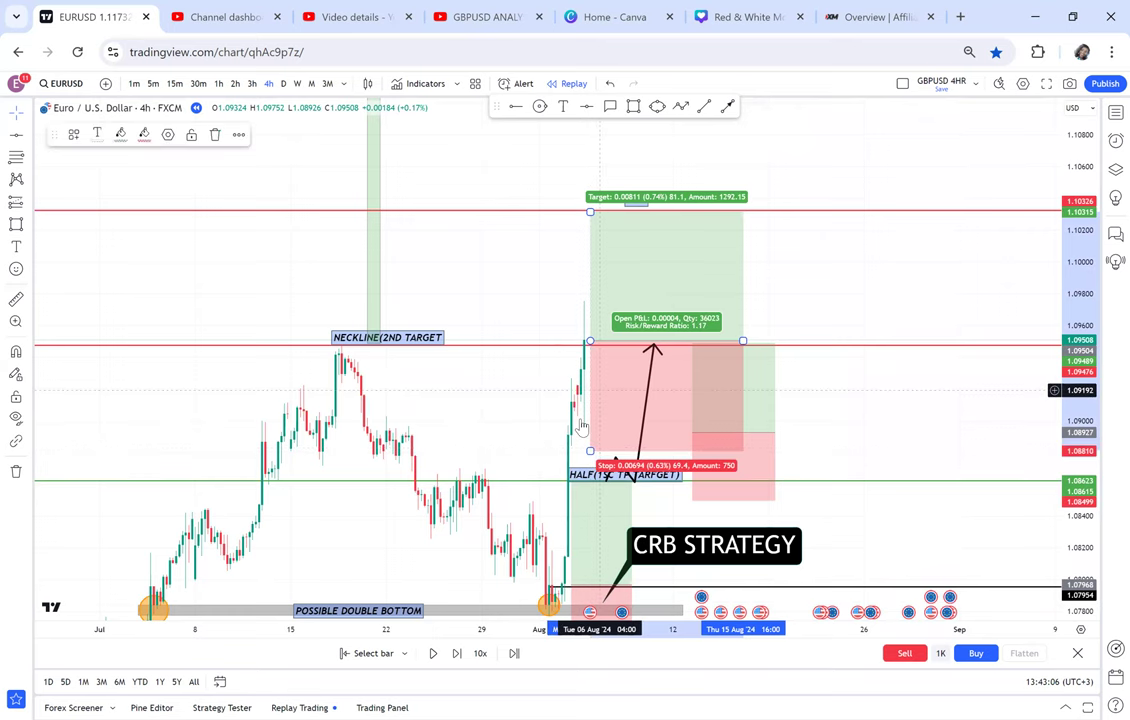
Step: Advance the replay by many 4-hour candles to follow the third long position after the neckline breakout
{"action": "left_click", "coordinate": [457, 653]}
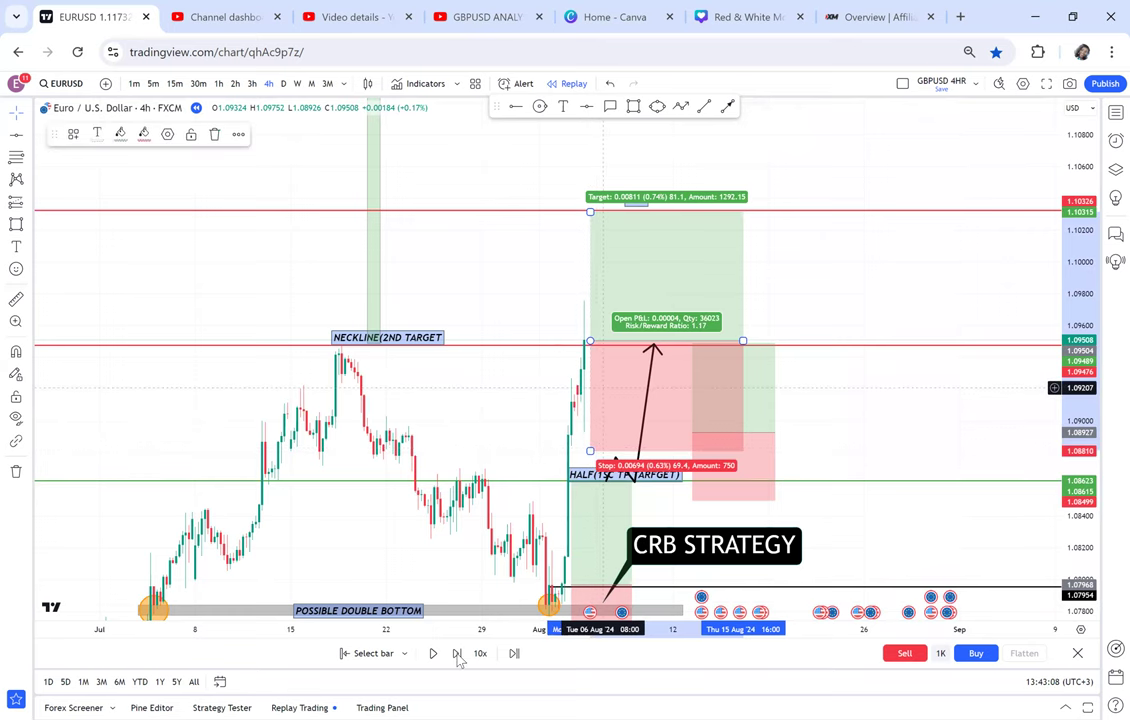
{"action": "left_click", "coordinate": [457, 653]}
{"action": "left_click", "coordinate": [457, 653]}
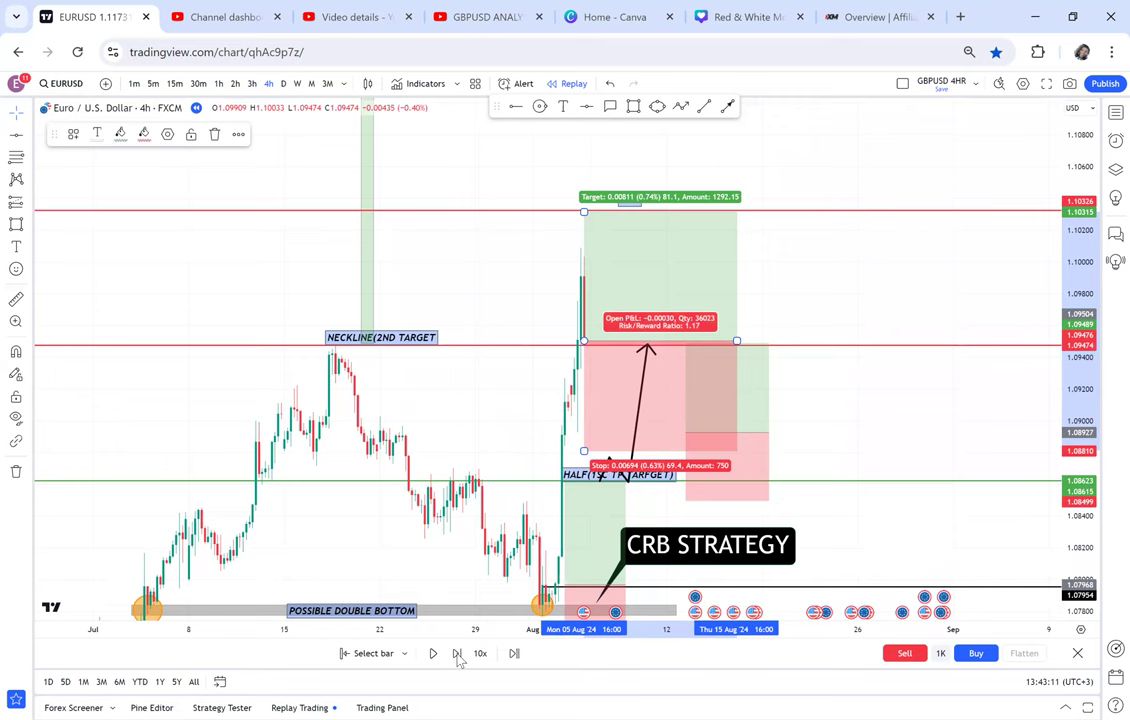
{"action": "left_click", "coordinate": [457, 653]}
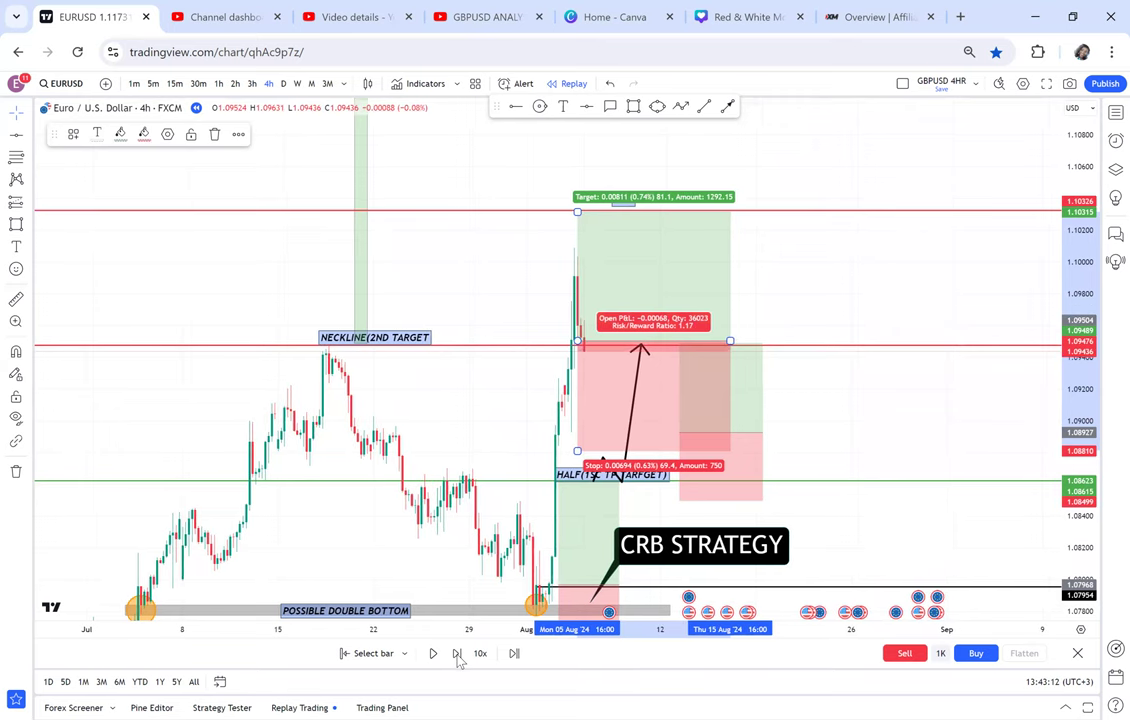
{"action": "left_click", "coordinate": [457, 653]}
{"action": "left_click", "coordinate": [457, 655]}
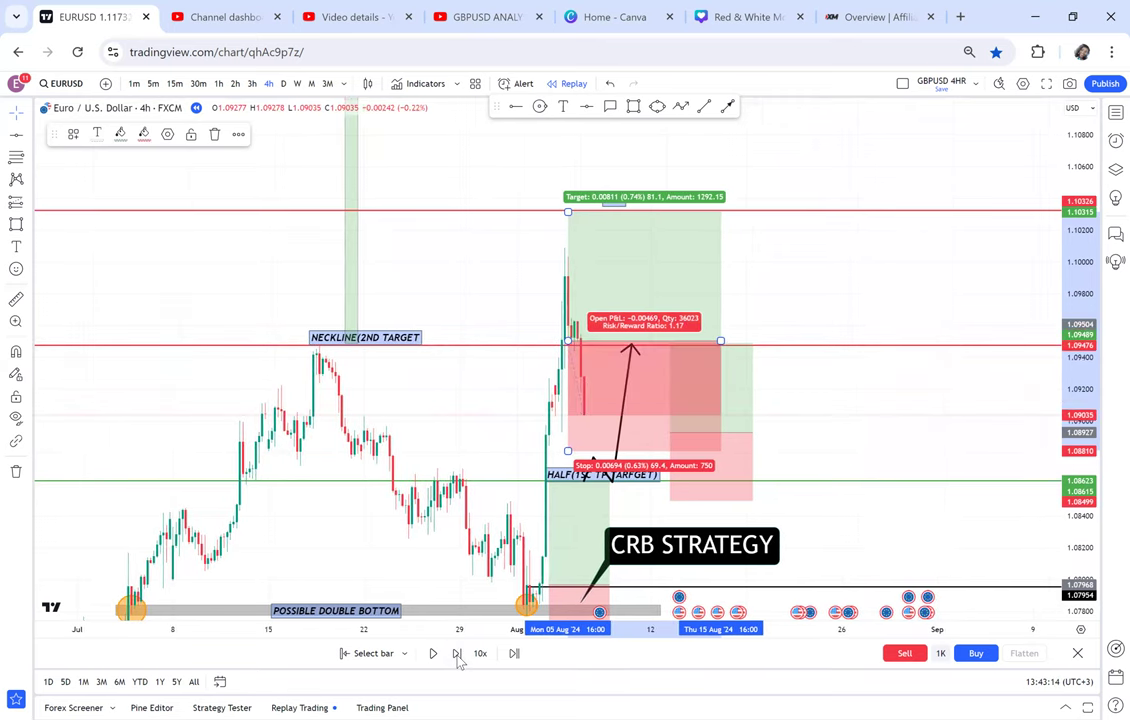
{"action": "left_click", "coordinate": [457, 655]}
{"action": "left_click", "coordinate": [457, 655]}
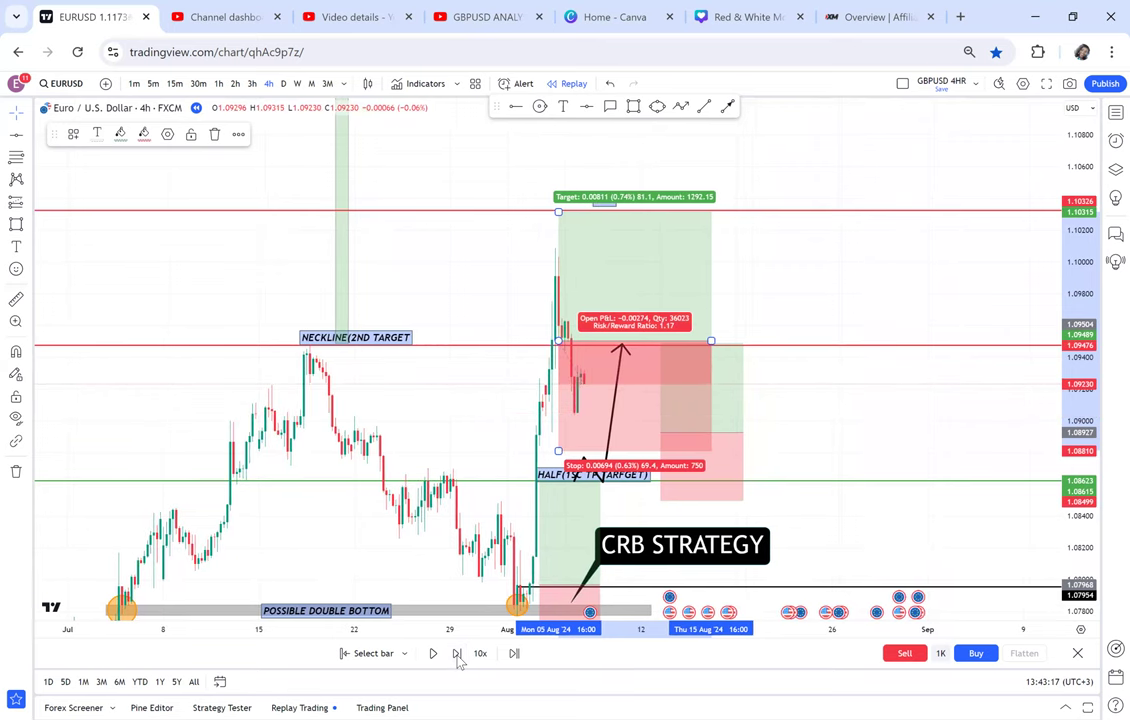
{"action": "left_click", "coordinate": [457, 655]}
{"action": "left_click", "coordinate": [457, 655]}
{"action": "left_click", "coordinate": [457, 655]}
{"action": "left_click", "coordinate": [457, 655]}
{"action": "left_click", "coordinate": [457, 655]}
{"action": "left_click", "coordinate": [457, 655]}
{"action": "left_click", "coordinate": [457, 655]}
{"action": "left_click", "coordinate": [457, 655]}
{"action": "left_click", "coordinate": [457, 655]}
{"action": "left_click", "coordinate": [457, 655]}
{"action": "left_click", "coordinate": [457, 655]}
Step: Move the second long position further right, clear of the third trade, with its entry at 1.08904
{"action": "left_click", "coordinate": [772, 429]}
{"action": "left_click_drag", "start_coordinate": [800, 394], "coordinate": [833, 357]}
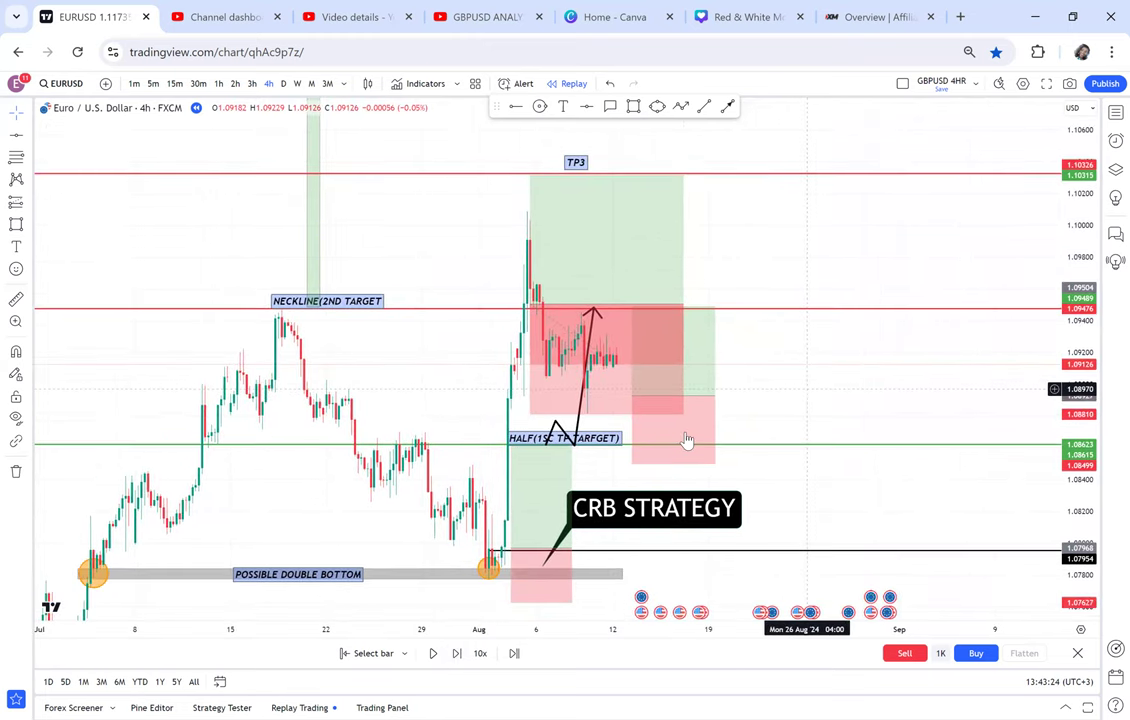
{"action": "left_click_drag", "start_coordinate": [700, 392], "coordinate": [811, 394]}
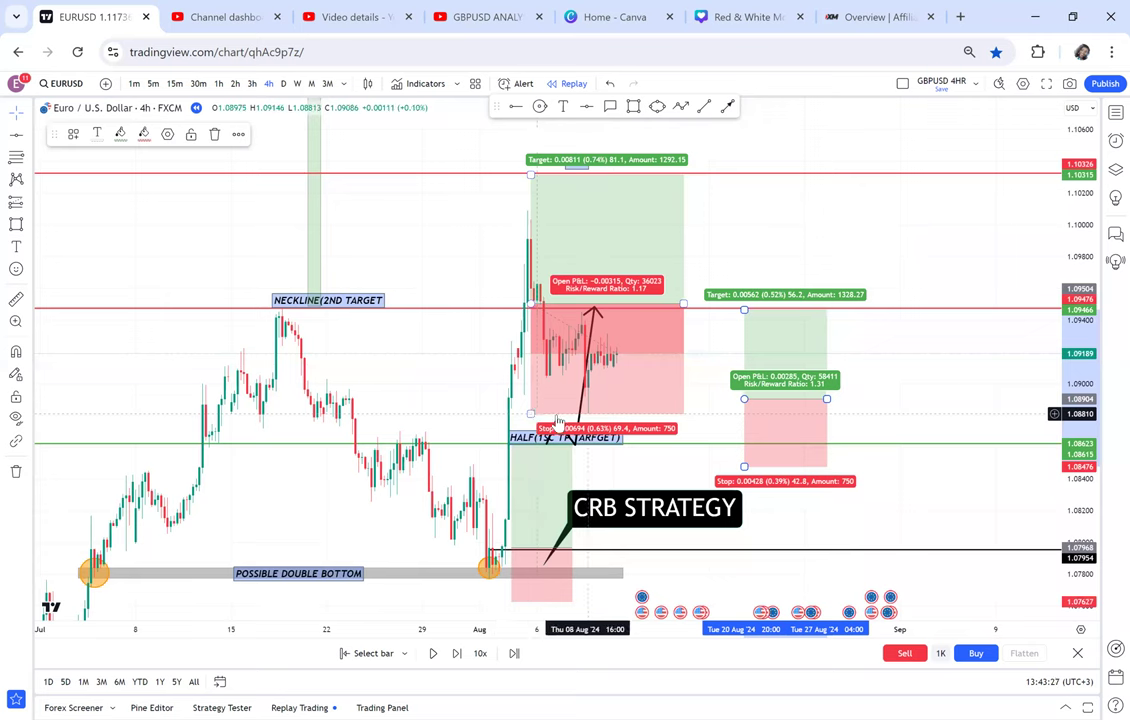
Step: Set the third long position's stop to 1.08814 and delete the black arrow path
{"action": "left_click_drag", "start_coordinate": [530, 414], "coordinate": [530, 413]}
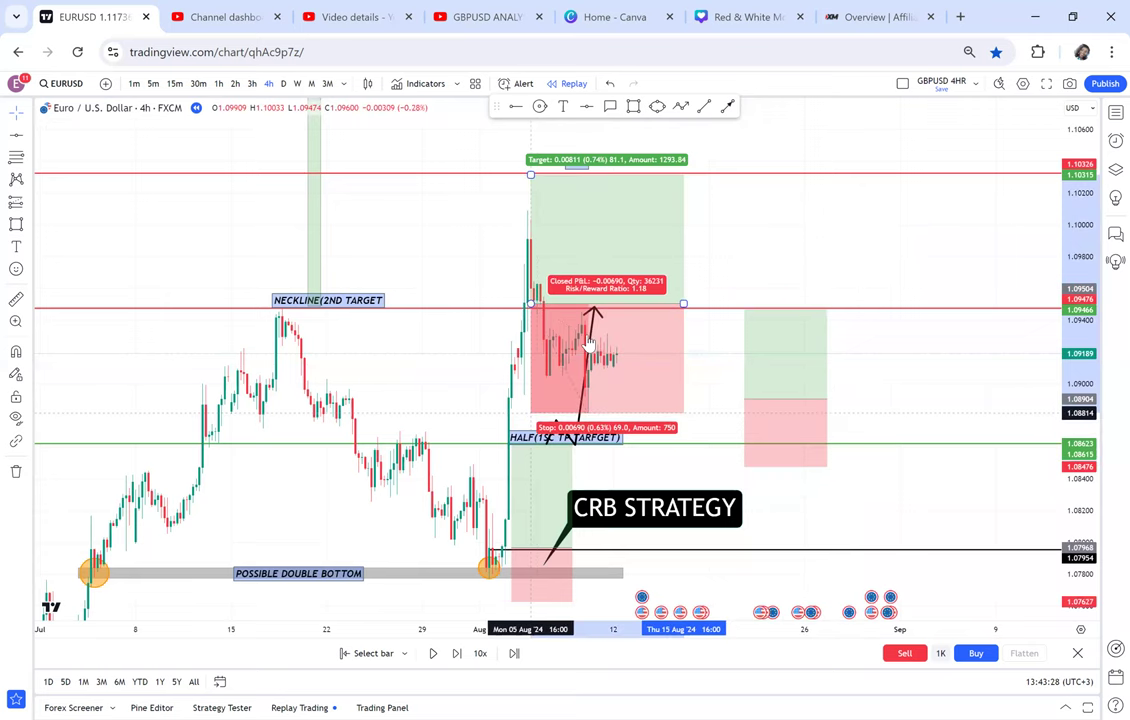
{"action": "left_click", "coordinate": [577, 448]}
{"action": "left_click", "coordinate": [236, 136]}
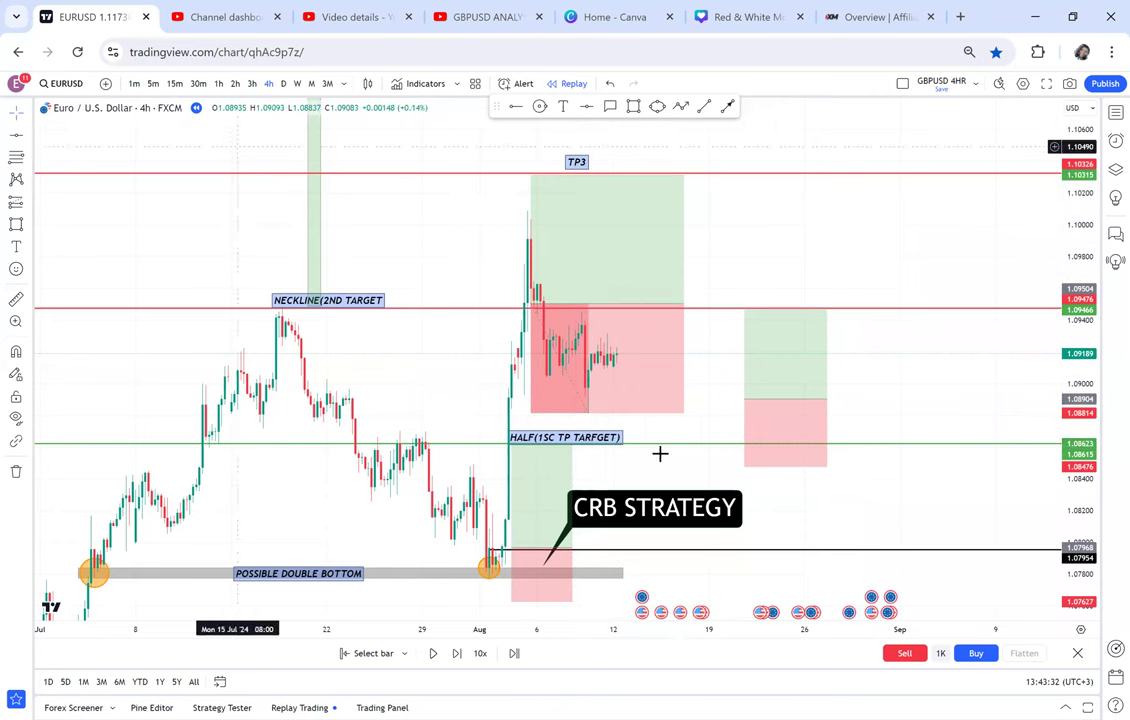
Step: Advance the replay by more 4-hour candles to follow price from the retracement back up towards TP3
{"action": "left_click", "coordinate": [651, 340]}
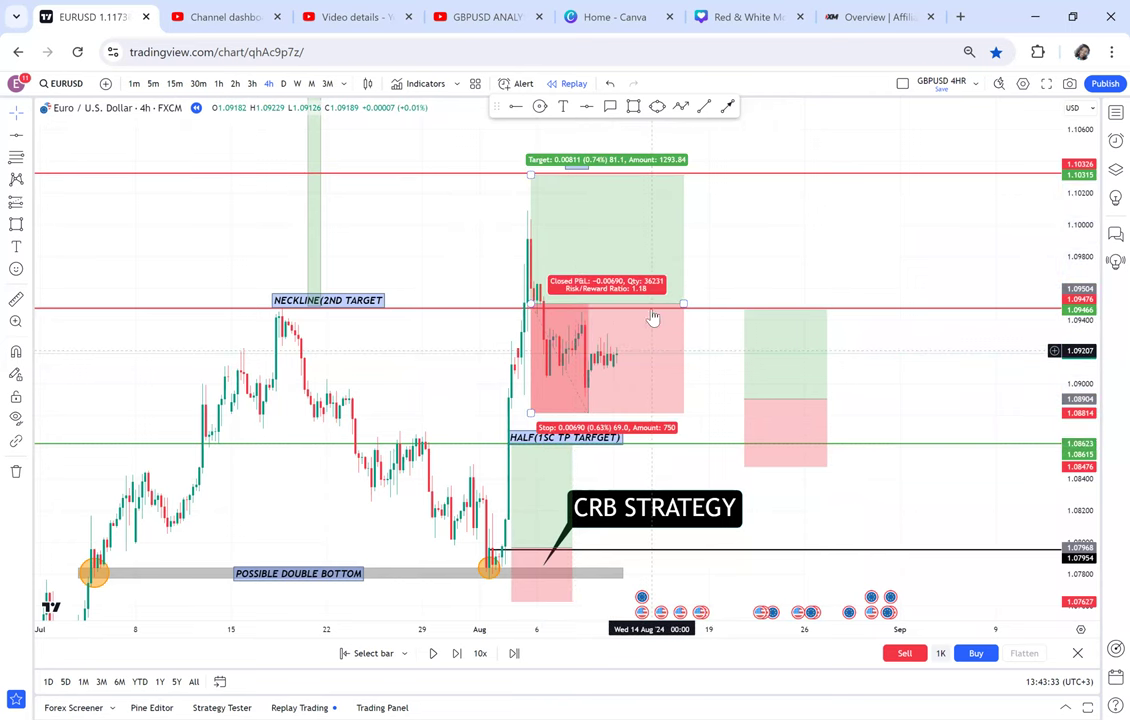
{"action": "left_click", "coordinate": [456, 655]}
{"action": "left_click", "coordinate": [456, 655]}
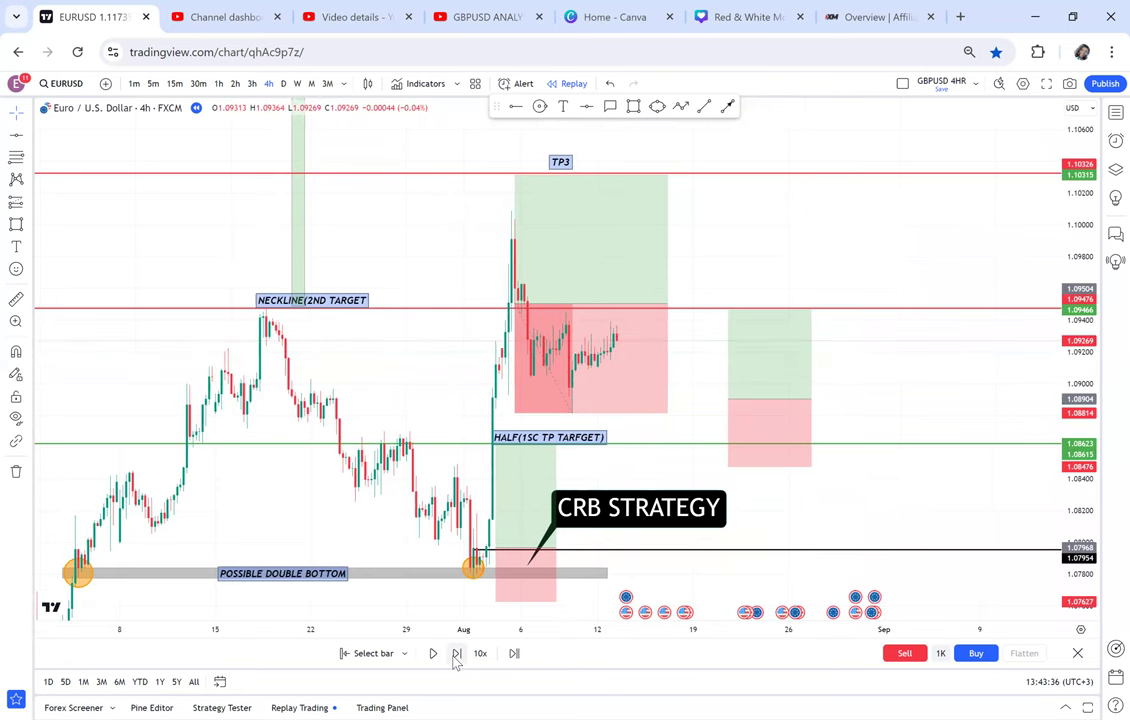
{"action": "left_click", "coordinate": [456, 655]}
{"action": "left_click", "coordinate": [456, 655]}
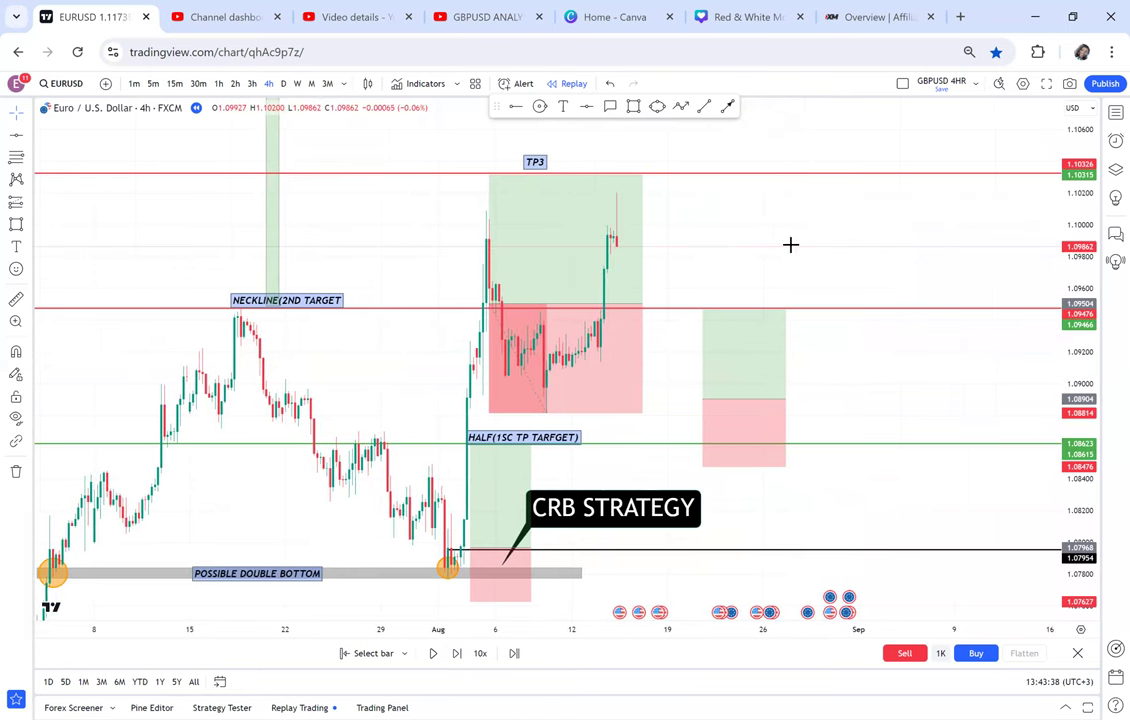
Step: Advance the replay by more 4-hour candles until price reaches TP3, and inspect the third long position's stop and target
{"action": "key", "text": "shift+Right"}
{"action": "left_click_drag", "start_coordinate": [690, 331], "coordinate": [779, 298]}
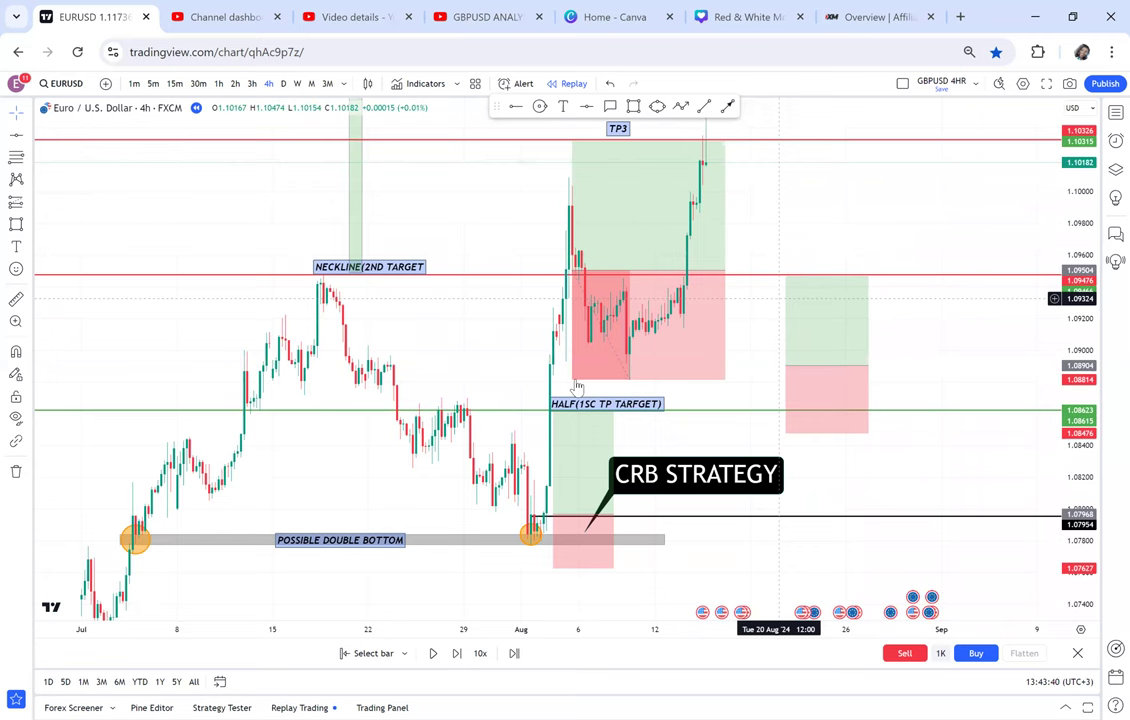
{"action": "left_click", "coordinate": [632, 381]}
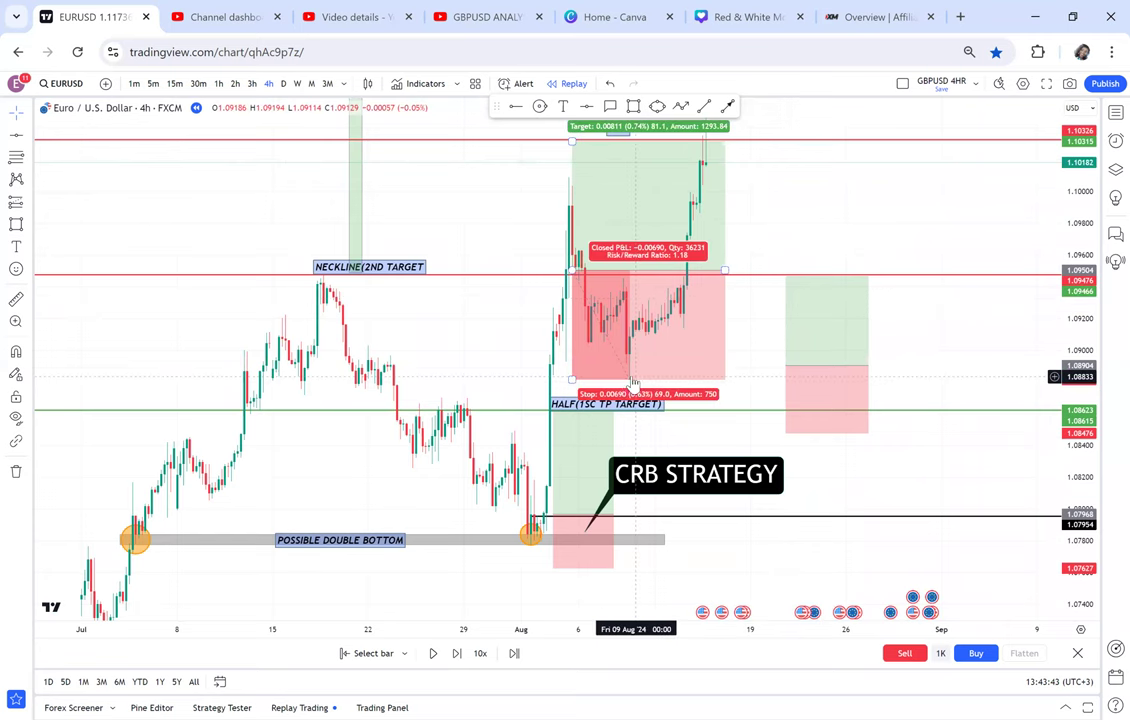
{"action": "left_click", "coordinate": [754, 200]}
{"action": "left_click", "coordinate": [720, 148]}
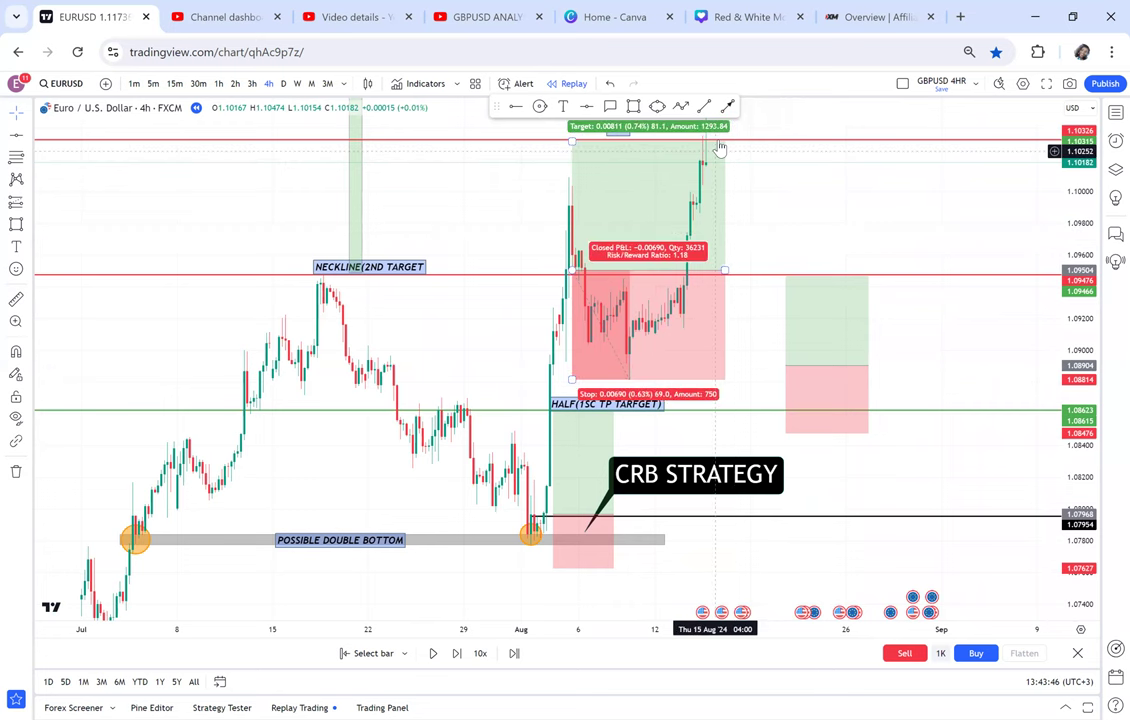
{"action": "left_click", "coordinate": [769, 192]}
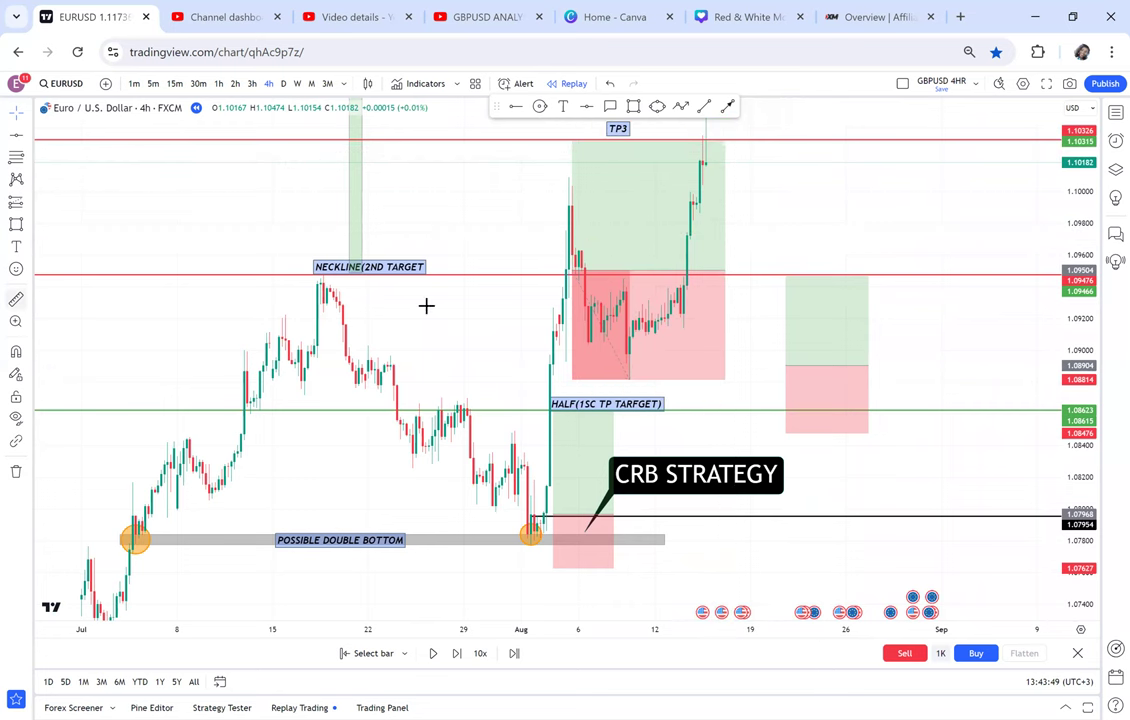
Step: Measure the pullback from the neckline down past the third long position's stop and review the trade up to TP4
{"action": "left_click", "coordinate": [558, 270], "text": "shift"}
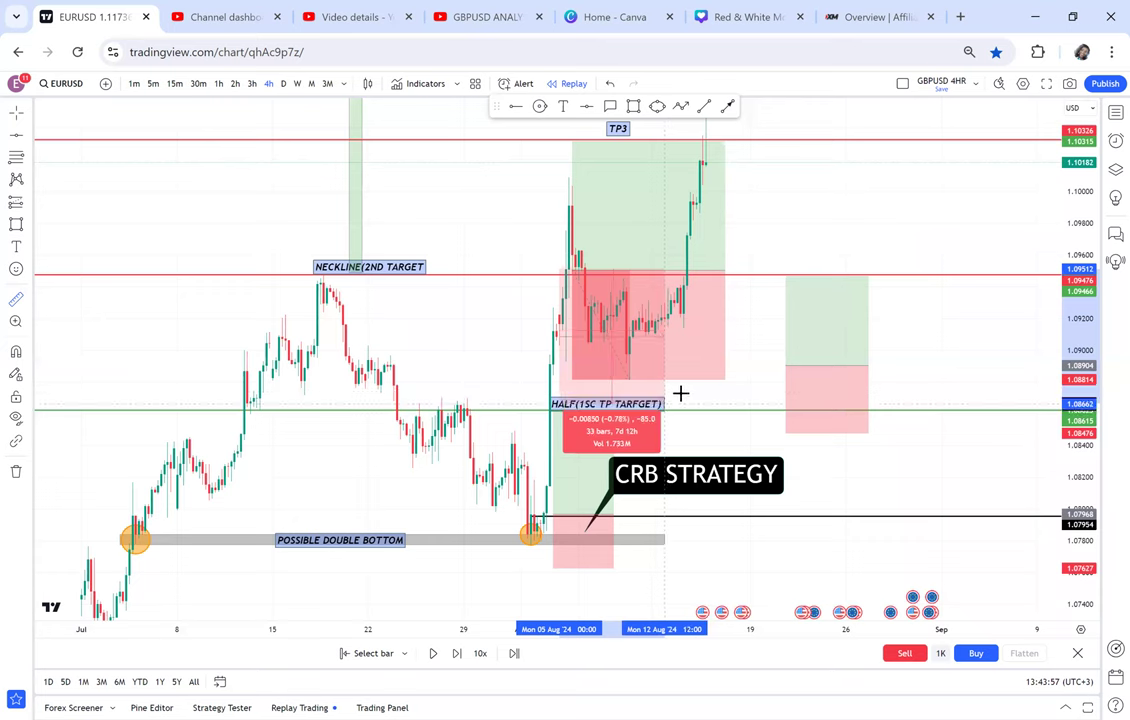
{"action": "left_click", "coordinate": [675, 391]}
{"action": "scroll", "coordinate": [667, 387], "scroll_direction": "up", "scroll_amount": 1}
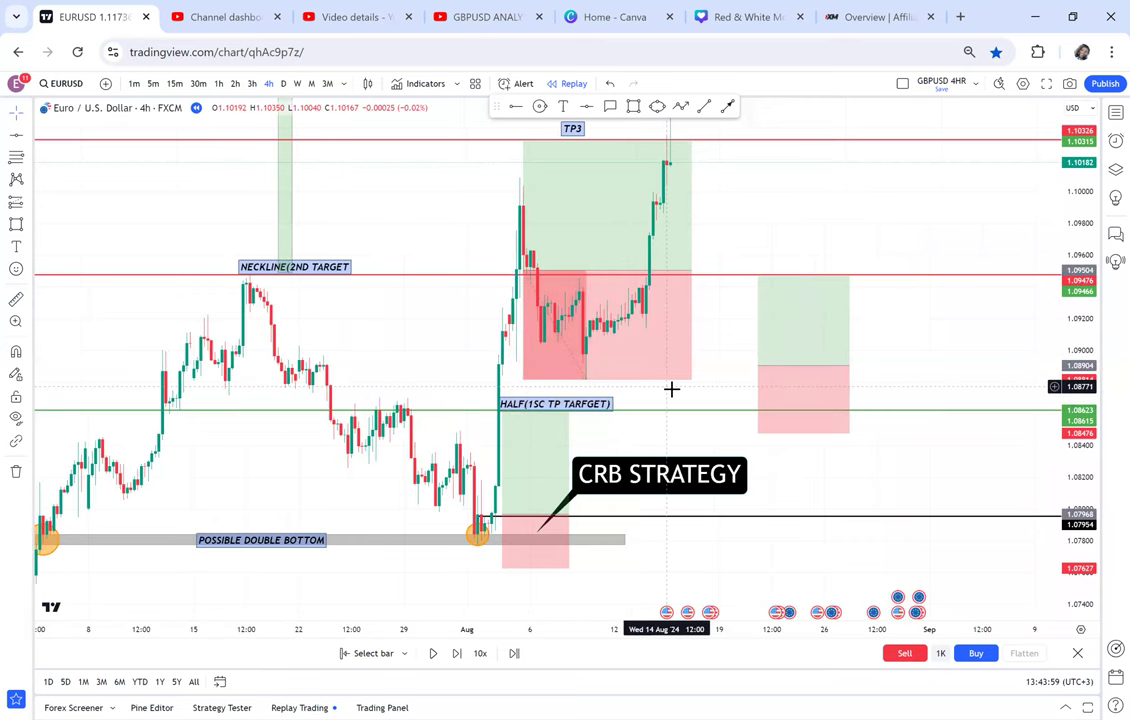
{"action": "scroll", "coordinate": [671, 389], "scroll_direction": "down", "scroll_amount": 1}
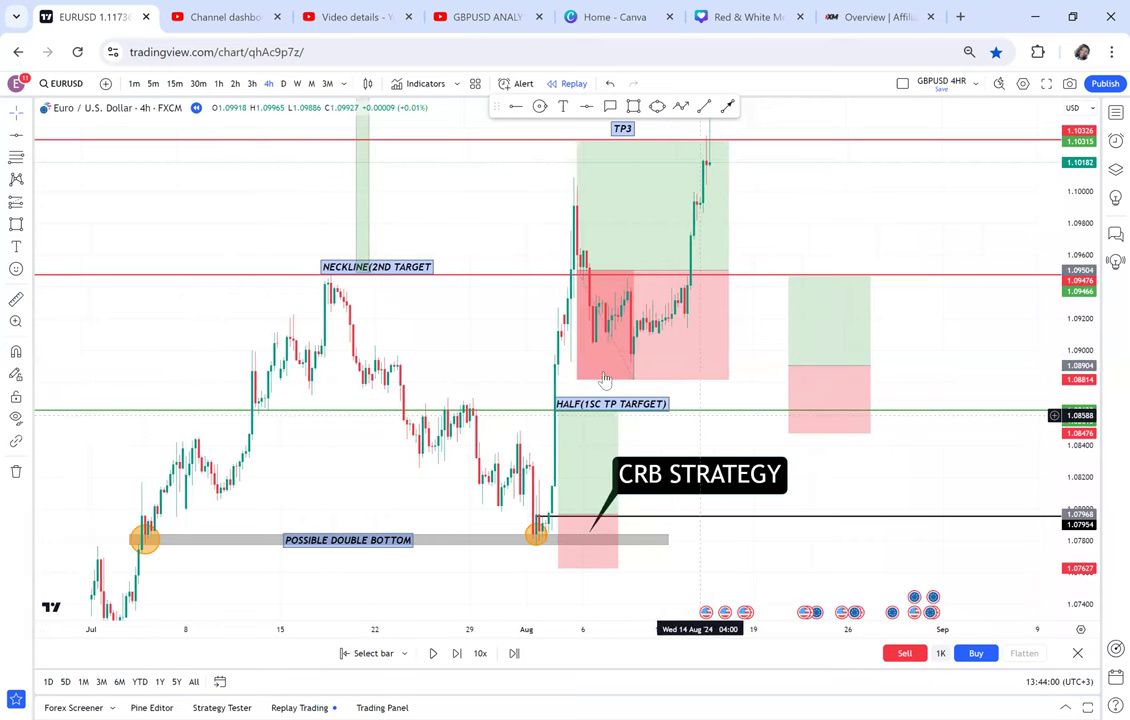
{"action": "left_click", "coordinate": [602, 382]}
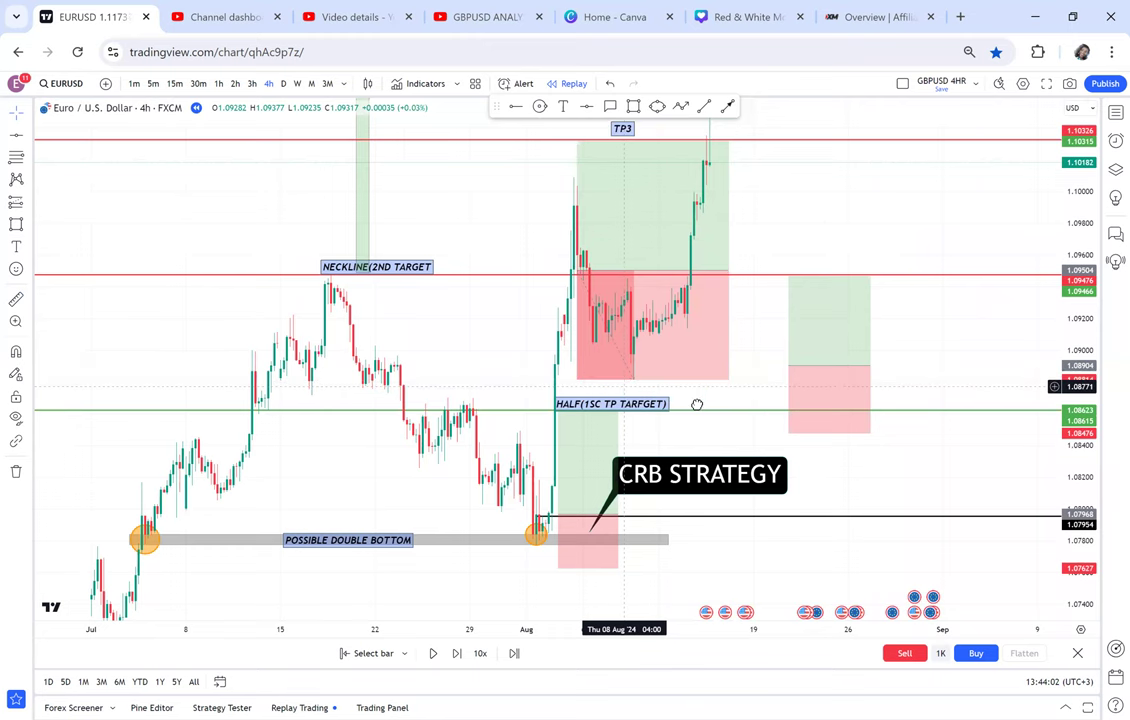
{"action": "left_click_drag", "start_coordinate": [595, 192], "coordinate": [489, 191]}
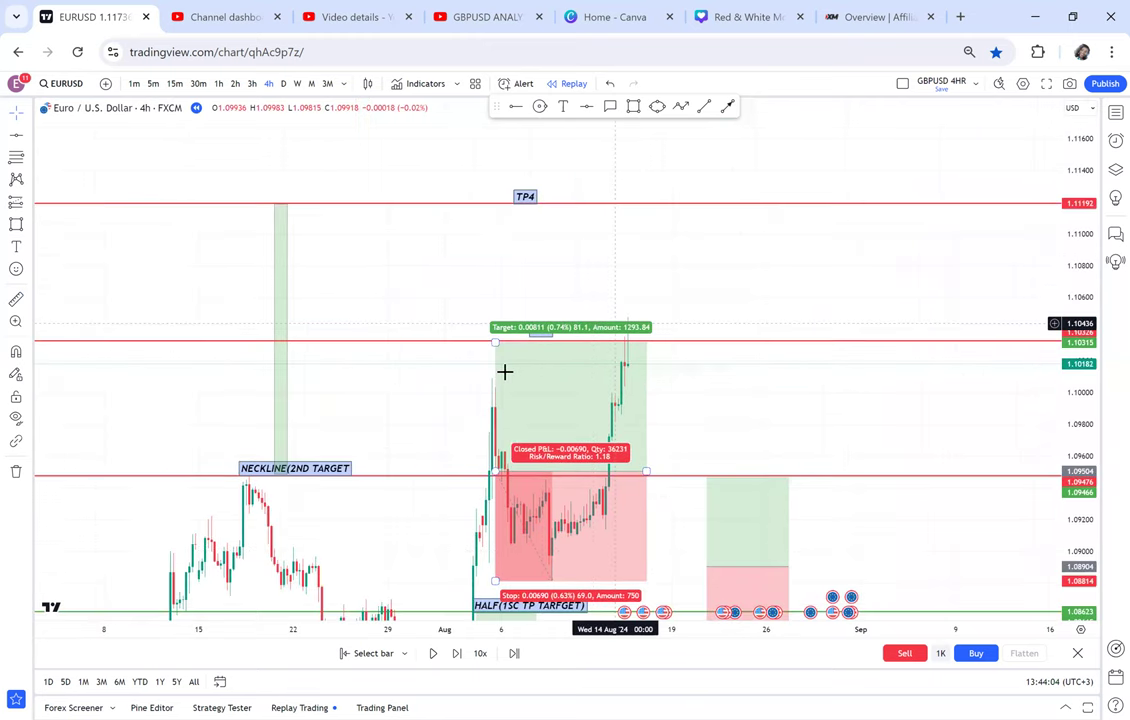
Step: Play the replay at 10x speed through to the latest candle, following price past TP4
{"action": "left_click", "coordinate": [432, 654]}
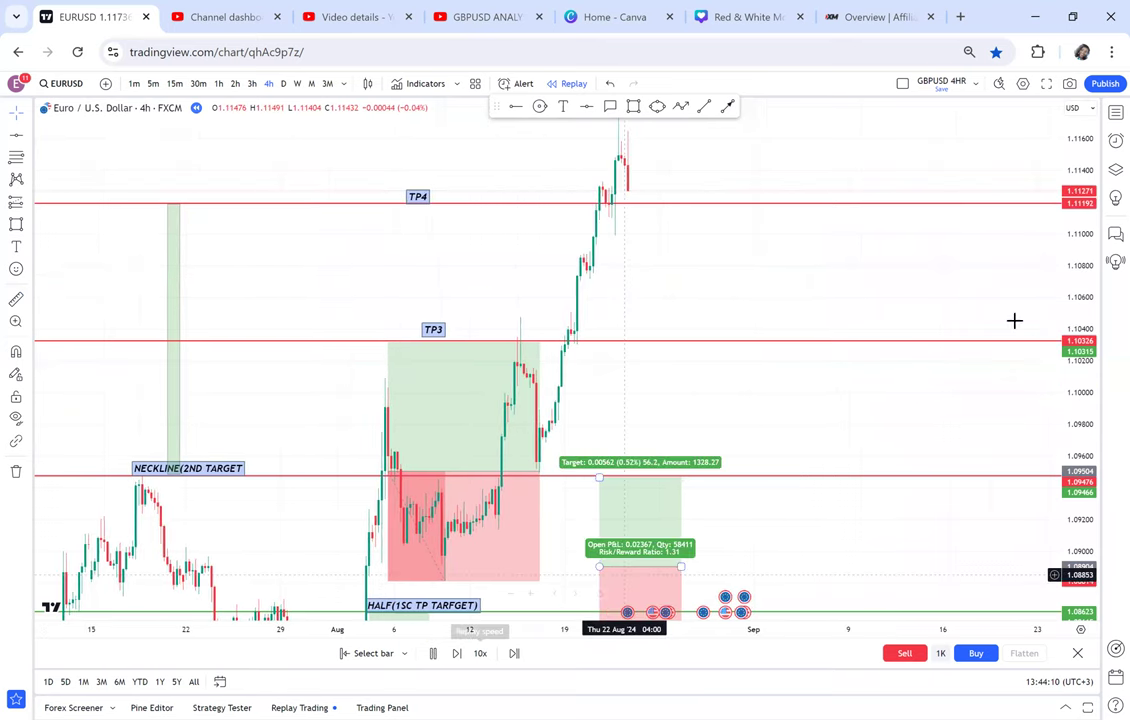
{"action": "scroll", "coordinate": [1000, 420], "scroll_direction": "down", "scroll_amount": 2}
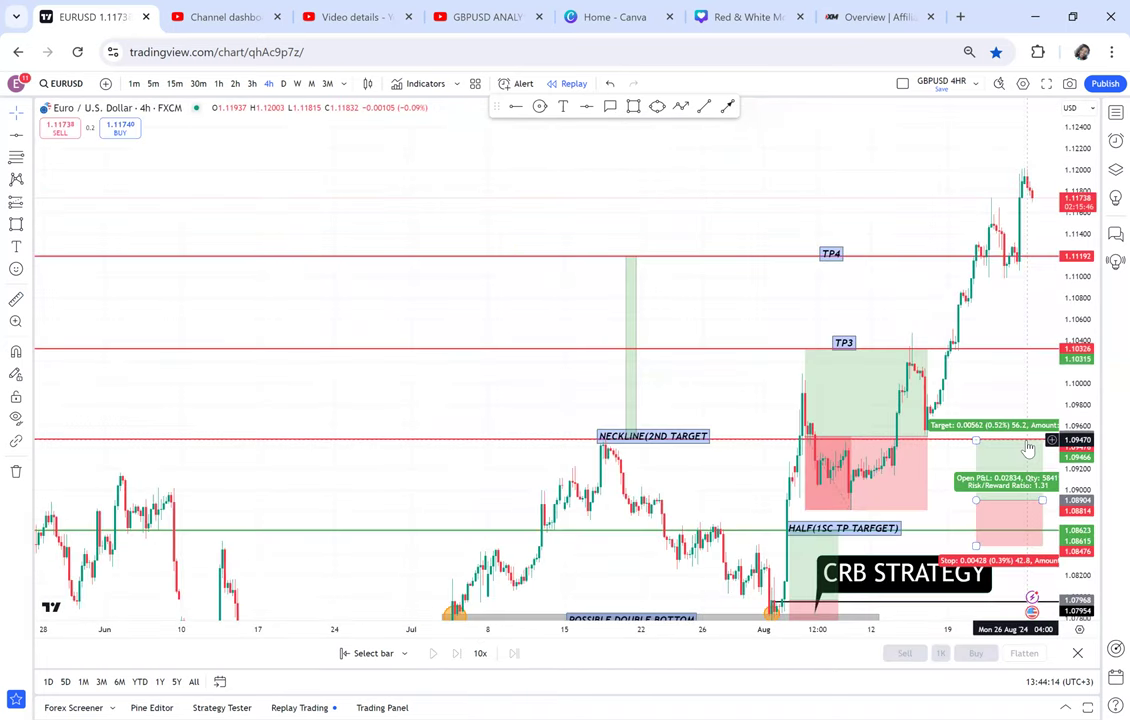
{"action": "left_click_drag", "start_coordinate": [740, 406], "coordinate": [463, 397]}
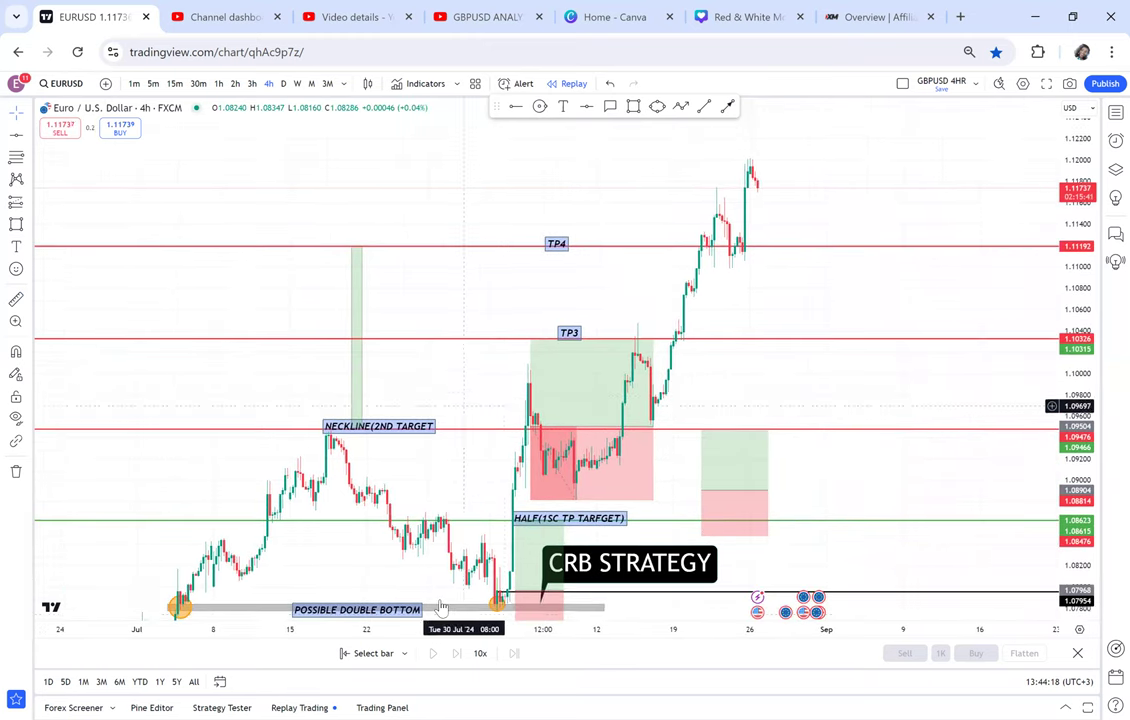
Step: Examine the double bottom and its targets on the daily chart, and return to the 4-hour chart
{"action": "left_click", "coordinate": [284, 84]}
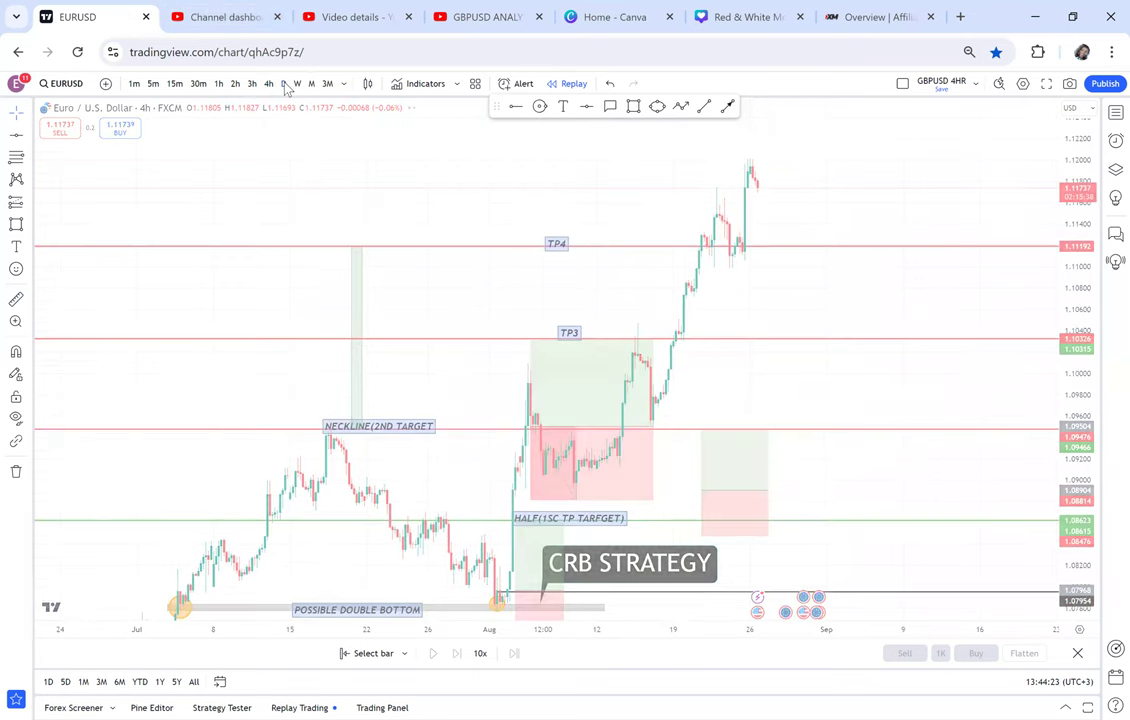
{"action": "scroll", "coordinate": [382, 172], "scroll_direction": "up", "scroll_amount": 8}
{"action": "left_click_drag", "start_coordinate": [587, 490], "coordinate": [812, 358]}
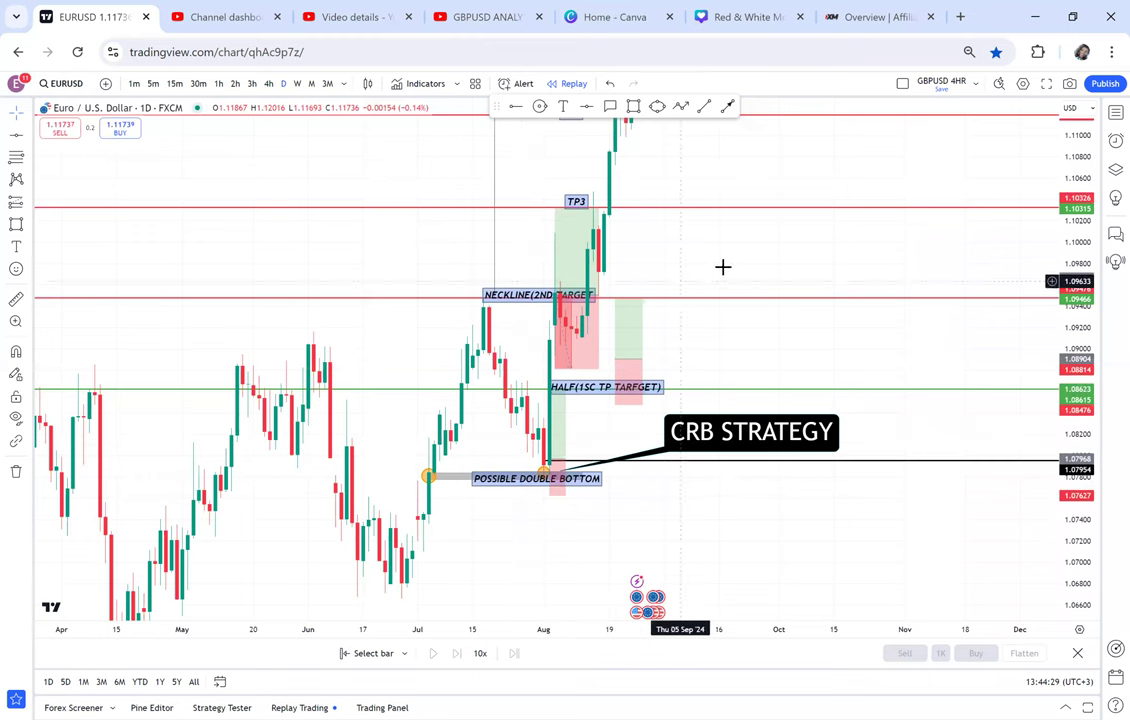
{"action": "mouse_move", "coordinate": [722, 383]}
{"action": "left_mouse_down"}
{"action": "mouse_move", "coordinate": [721, 429]}
{"action": "mouse_move", "coordinate": [724, 320]}
{"action": "mouse_move", "coordinate": [724, 393]}
{"action": "mouse_move", "coordinate": [724, 365]}
{"action": "left_mouse_up"}
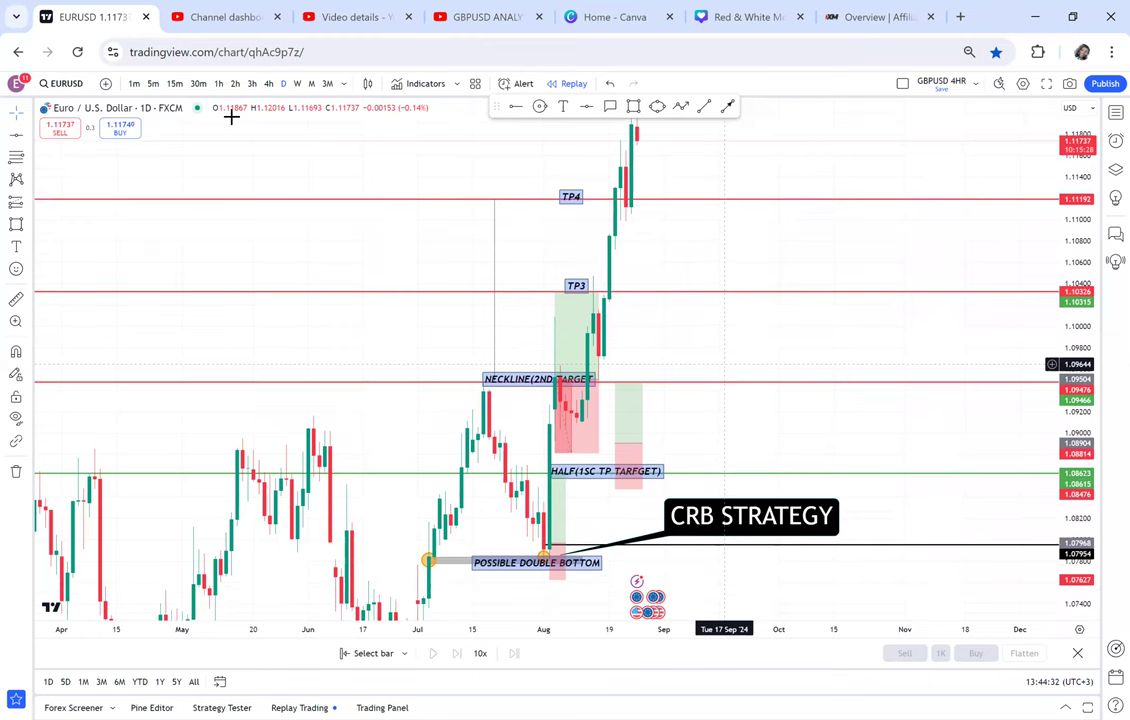
{"action": "left_click", "coordinate": [268, 83]}
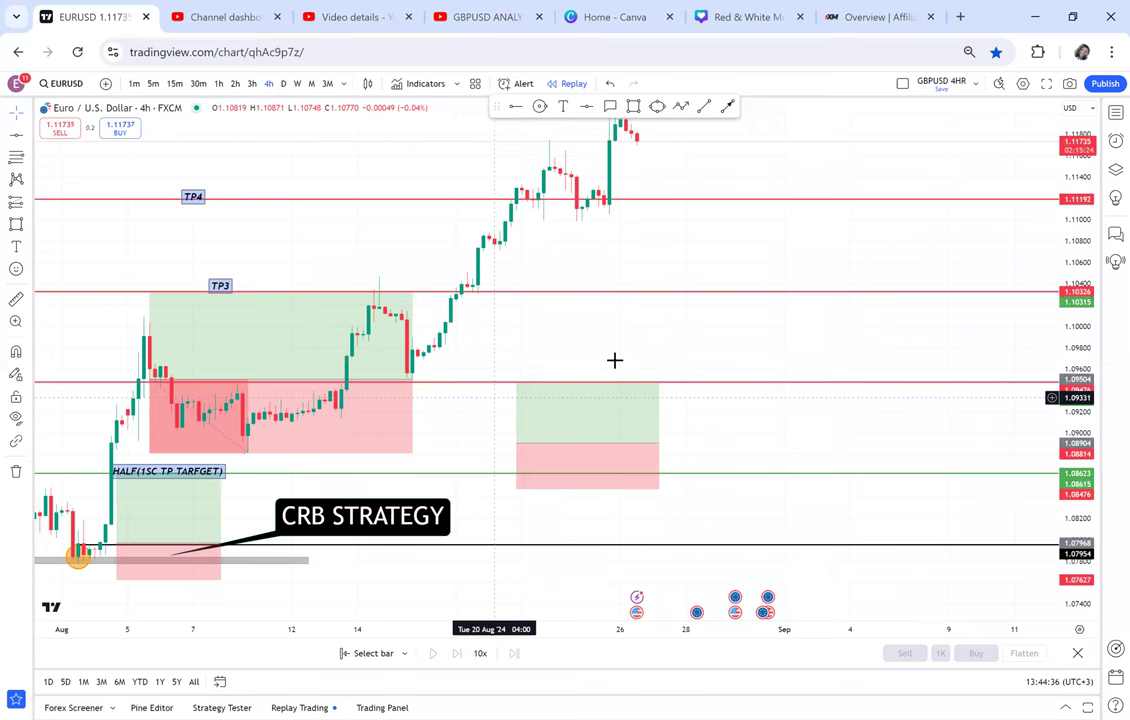
Step: Shorten the third long position so that its right edge ends at 12 Aug 08:00
{"action": "scroll", "coordinate": [614, 360], "scroll_direction": "down", "scroll_amount": 2}
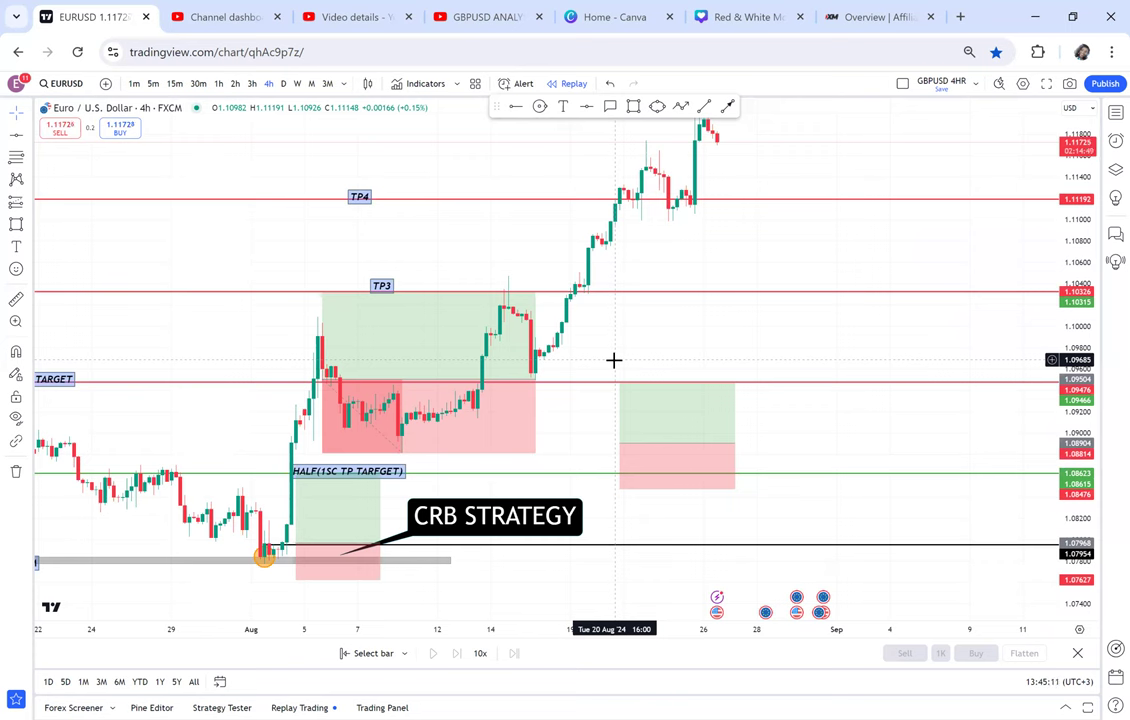
{"action": "left_click", "coordinate": [667, 455]}
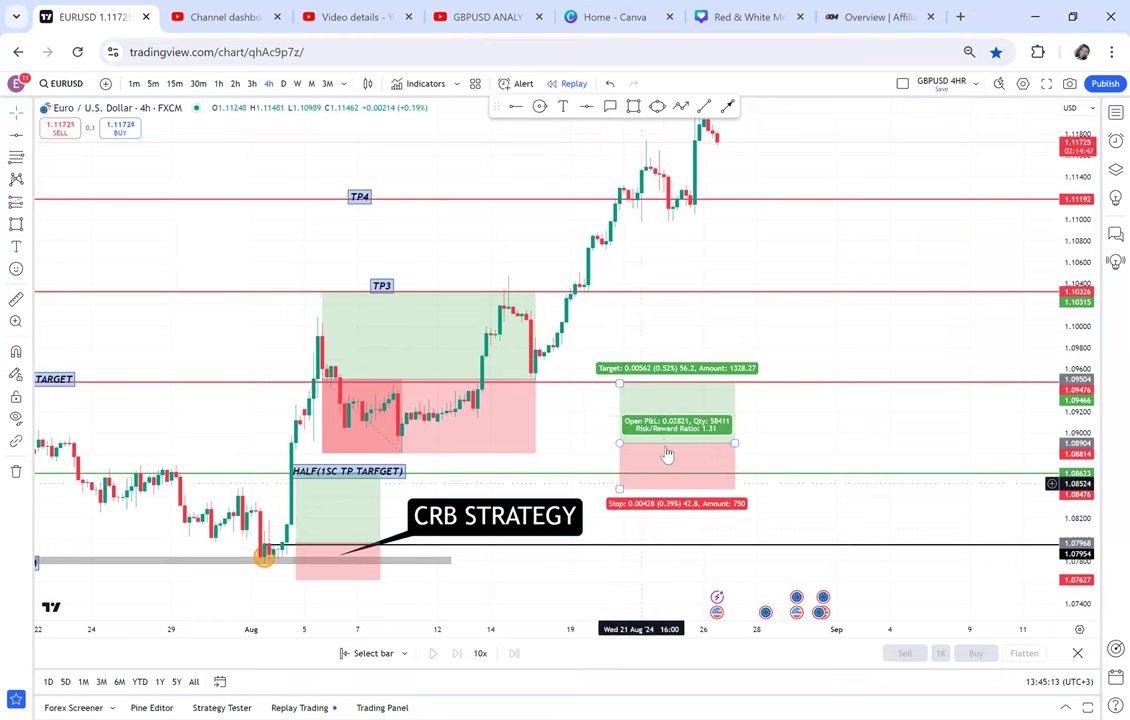
{"action": "scroll", "coordinate": [659, 406], "scroll_direction": "up", "scroll_amount": 1}
{"action": "left_click_drag", "start_coordinate": [485, 381], "coordinate": [385, 381]}
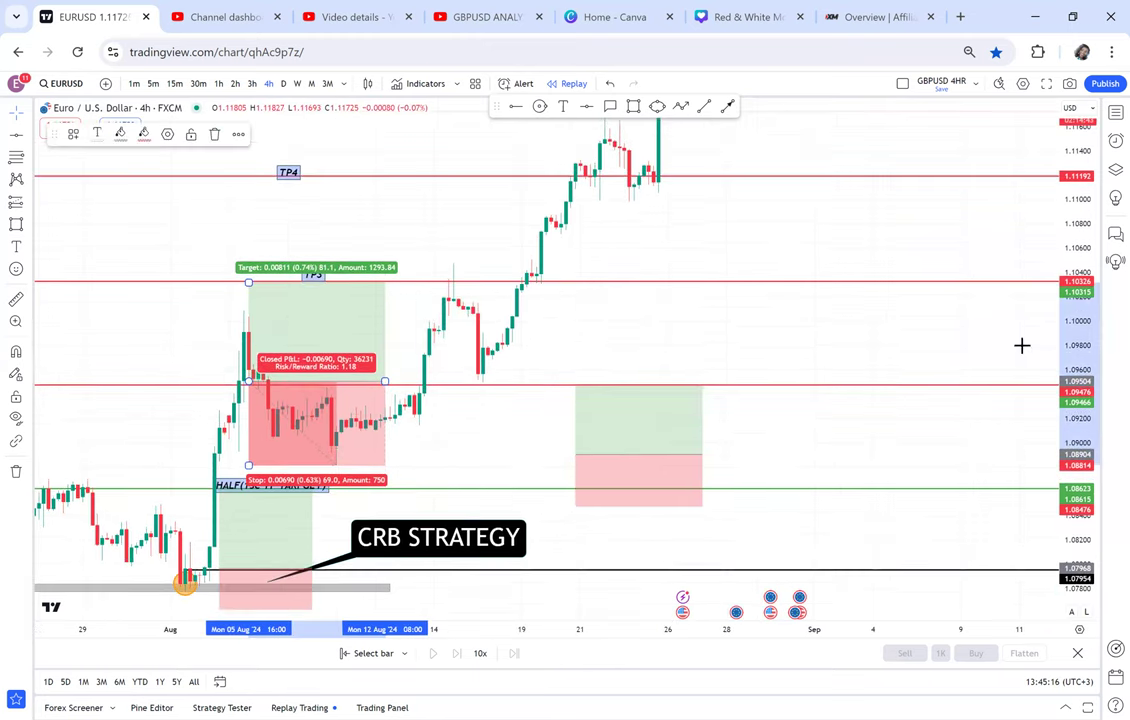
Step: On the 1-hour chart, draw a rectangle from 1.09534 to 1.09472 just above the neckline, spanning 13 Aug 13:00 to 16 Aug 19:00
{"action": "left_click_drag", "start_coordinate": [622, 365], "coordinate": [704, 360]}
{"action": "scroll", "coordinate": [702, 337], "scroll_direction": "up", "scroll_amount": 1}
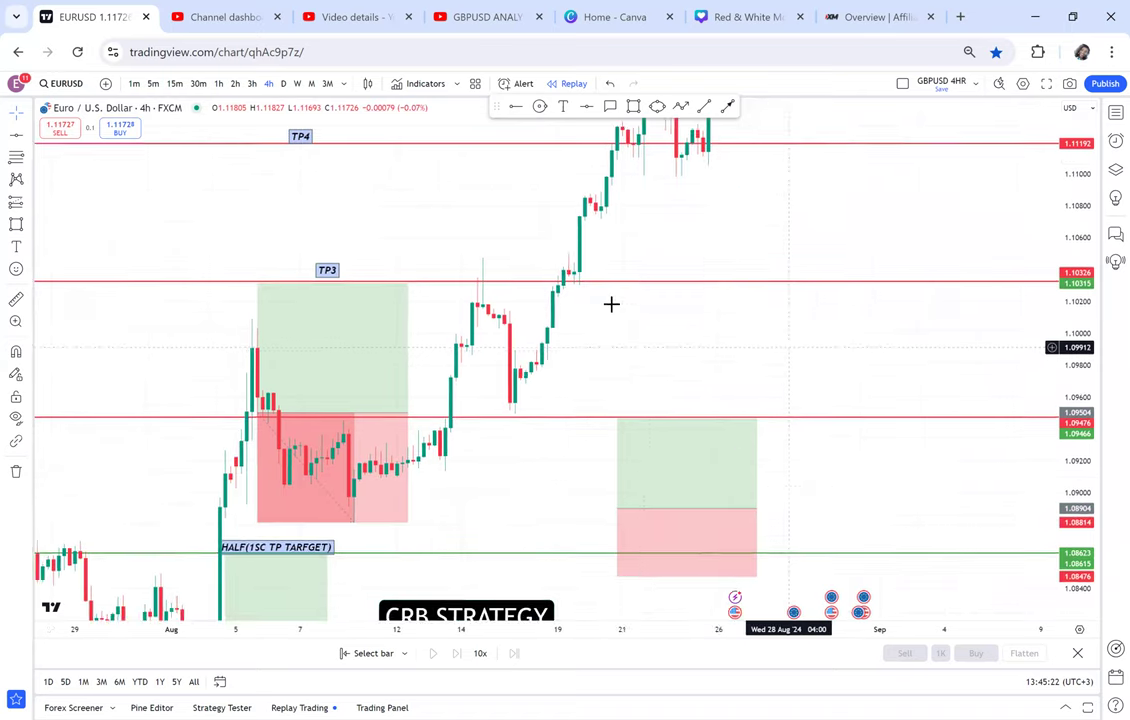
{"action": "left_click_drag", "start_coordinate": [611, 304], "coordinate": [645, 256]}
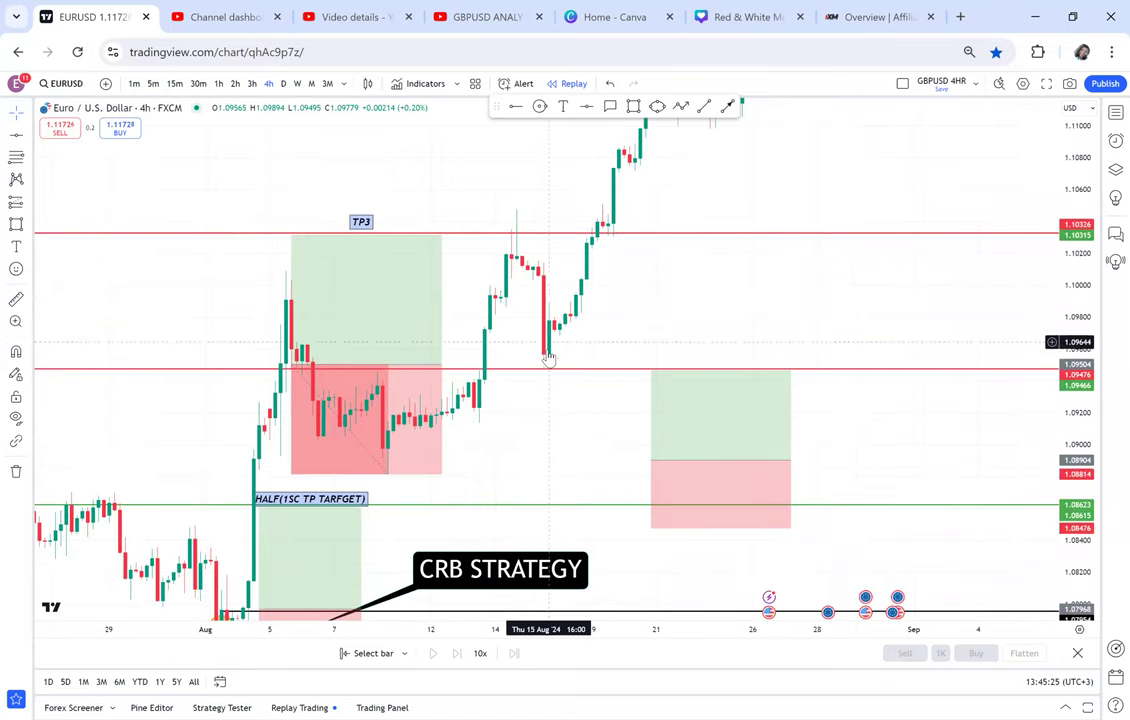
{"action": "left_click", "coordinate": [217, 83]}
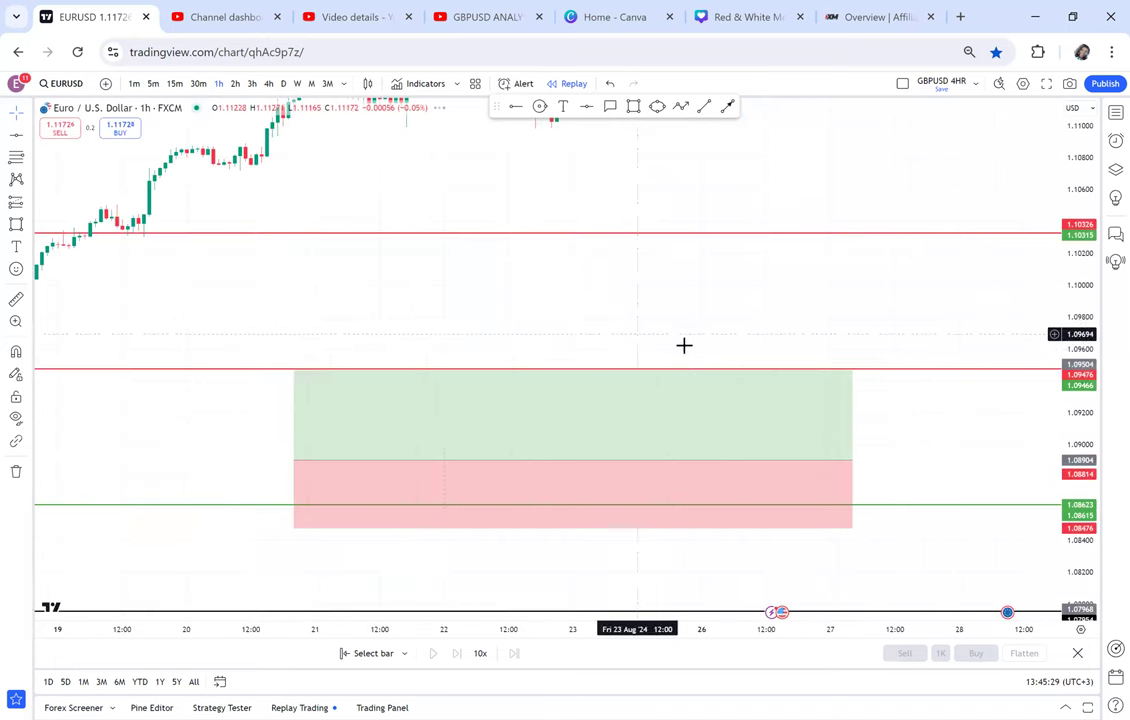
{"action": "scroll", "coordinate": [697, 377], "scroll_direction": "down", "scroll_amount": 5}
{"action": "left_click_drag", "start_coordinate": [1080, 322], "coordinate": [1080, 236]}
{"action": "scroll", "coordinate": [704, 235], "scroll_direction": "up", "scroll_amount": 2}
{"action": "left_click_drag", "start_coordinate": [580, 291], "coordinate": [703, 280]}
{"action": "left_click", "coordinate": [633, 106]}
{"action": "left_click", "coordinate": [346, 342]}
{"action": "left_click", "coordinate": [589, 363]}
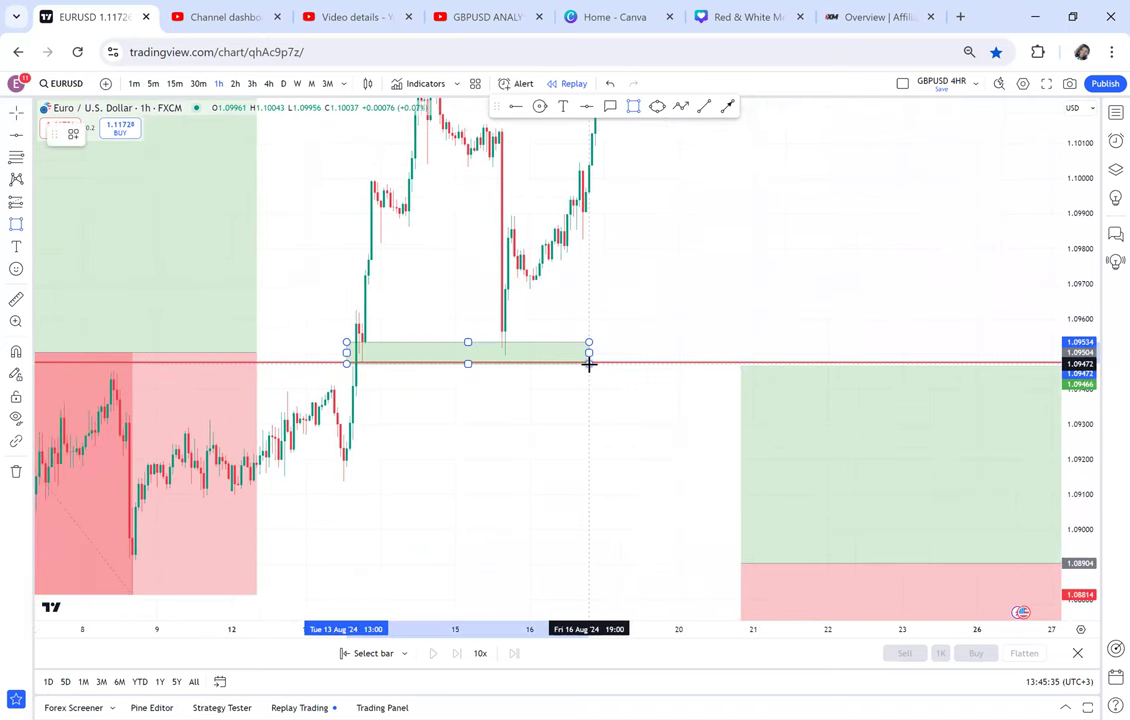
{"action": "left_click", "coordinate": [598, 298]}
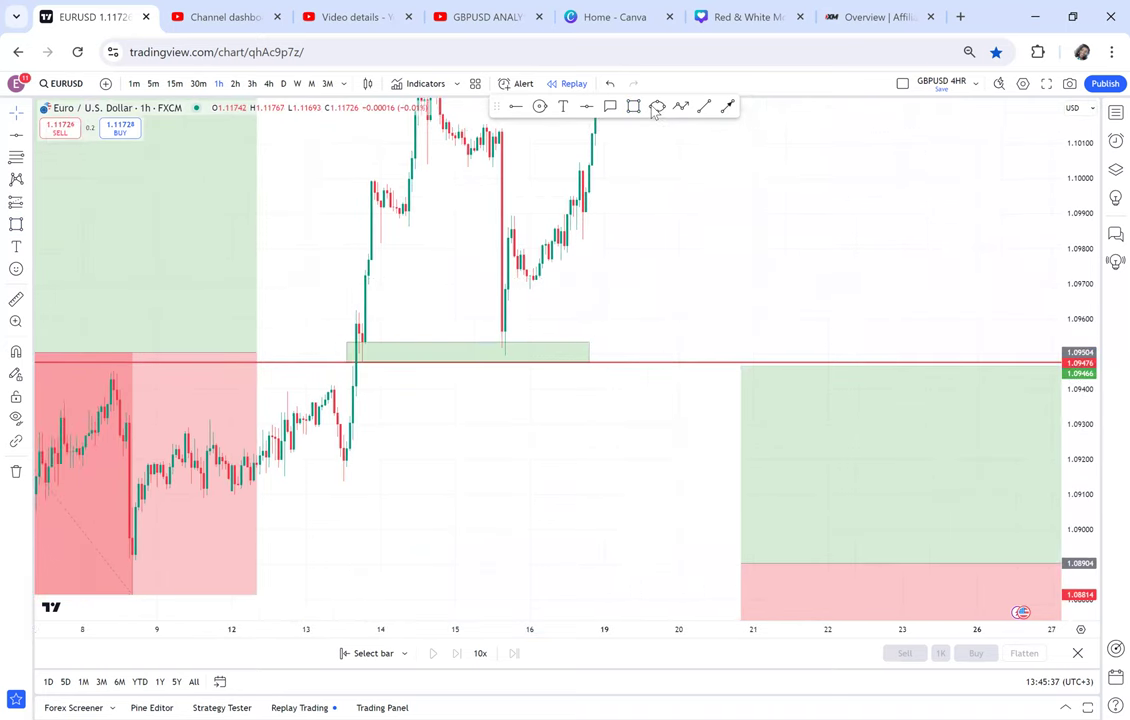
Step: Mark the two lows of the smaller double bottom above the neckline with circles on 13 and 15 August
{"action": "left_click", "coordinate": [540, 106]}
{"action": "left_click", "coordinate": [359, 341]}
{"action": "left_click", "coordinate": [370, 361]}
{"action": "left_click", "coordinate": [541, 107]}
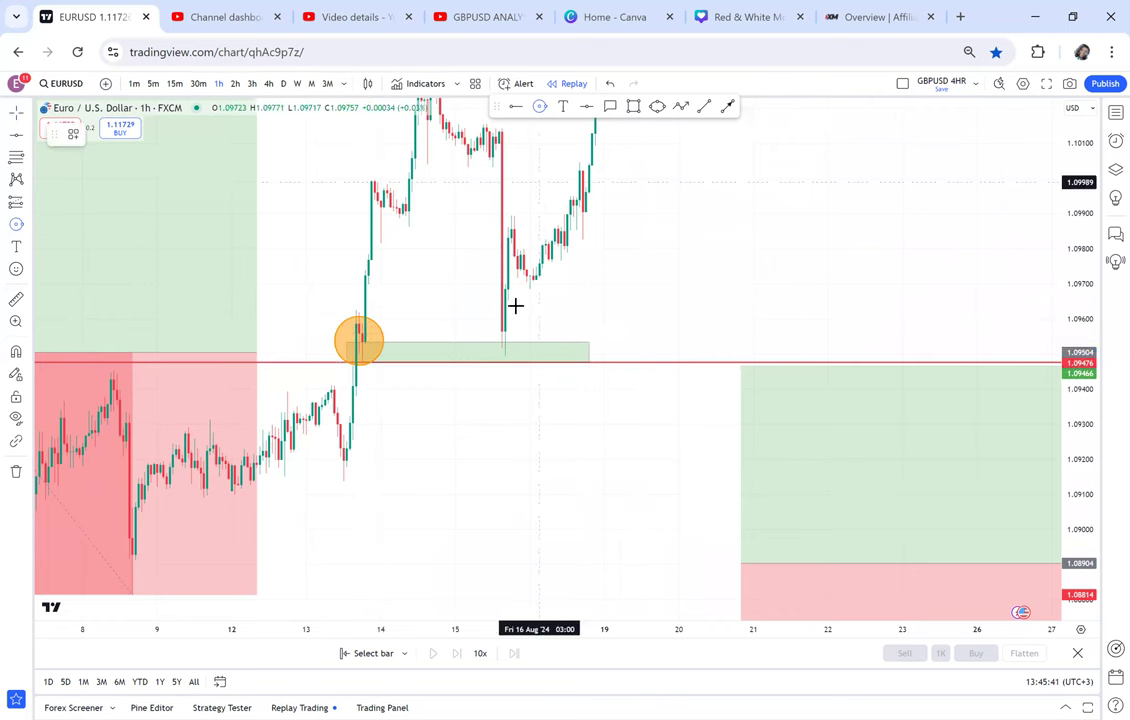
{"action": "left_click", "coordinate": [502, 334]}
{"action": "left_click", "coordinate": [517, 348]}
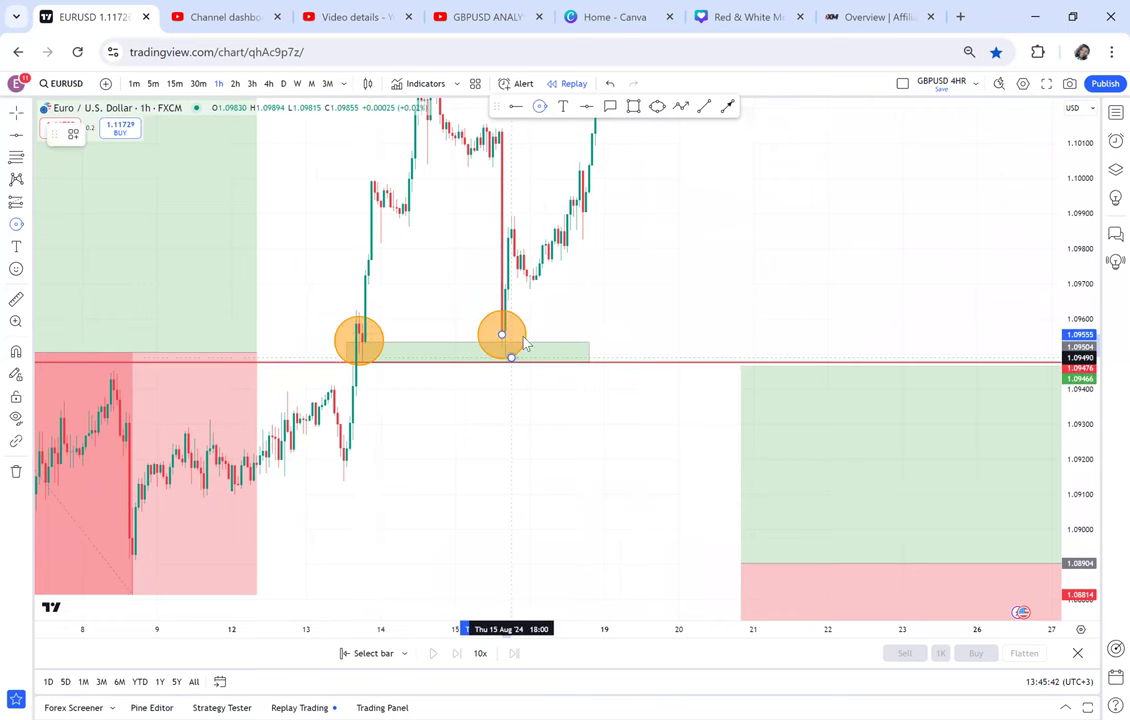
Step: Review the marked smaller double bottom on the 4-hour chart and return to the 1-hour chart
{"action": "left_click", "coordinate": [268, 84]}
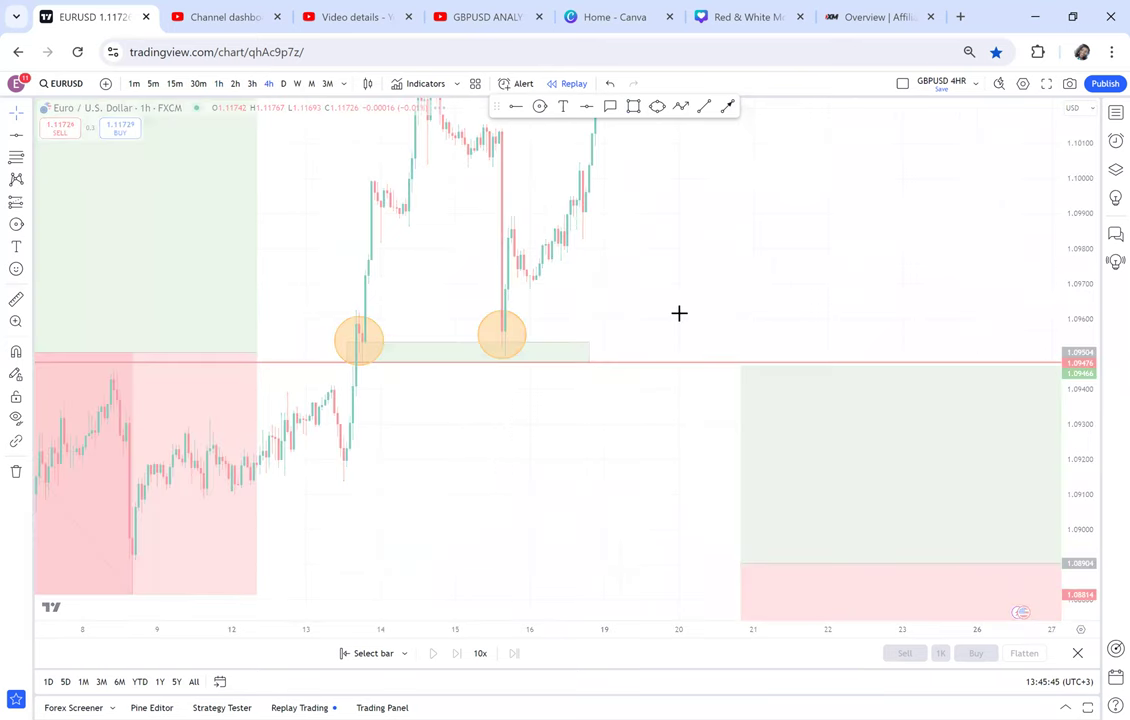
{"action": "scroll", "coordinate": [752, 323], "scroll_direction": "up", "scroll_amount": 4}
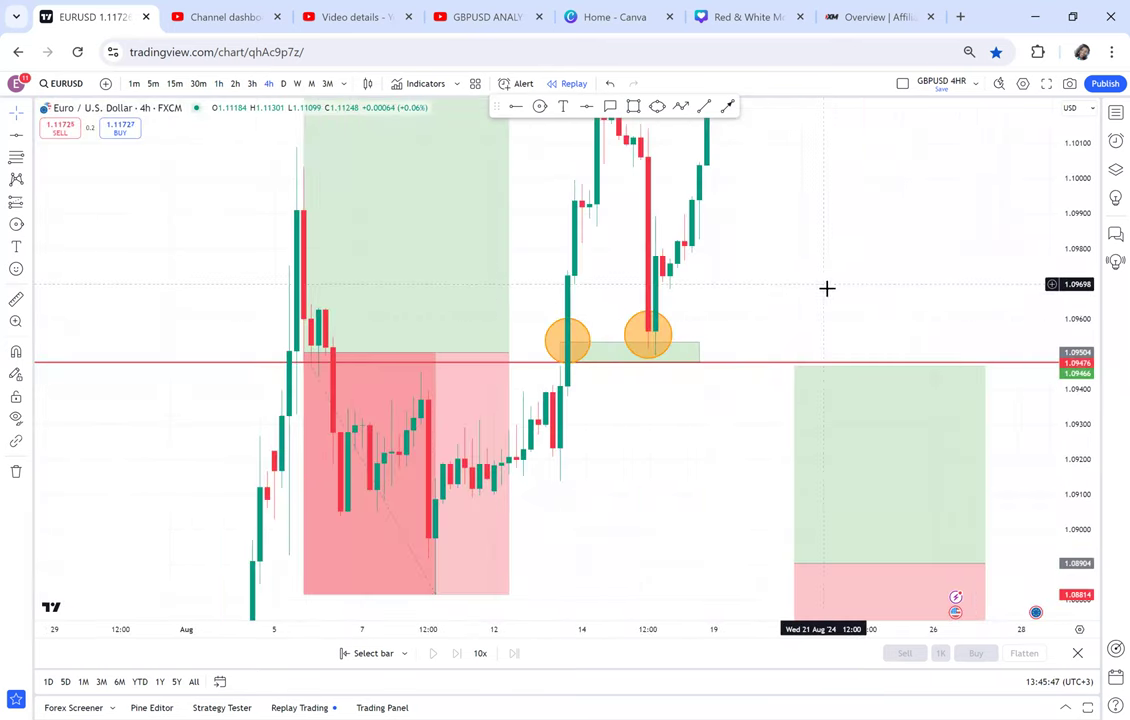
{"action": "left_click_drag", "start_coordinate": [811, 375], "coordinate": [807, 396]}
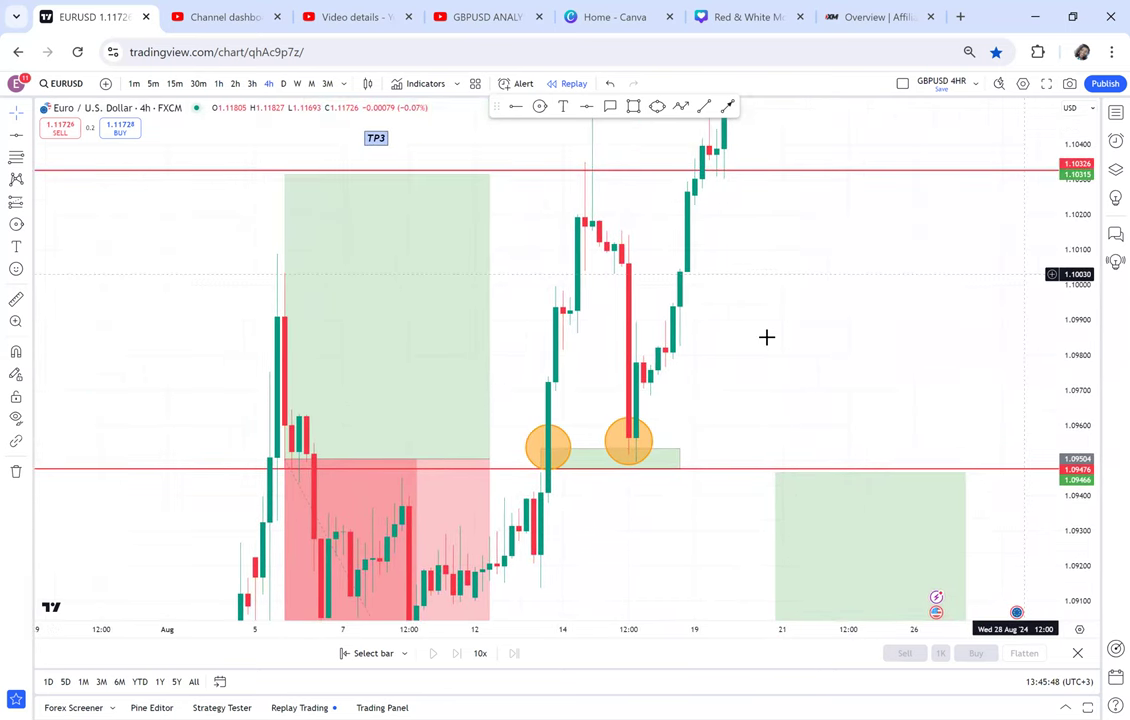
{"action": "left_click", "coordinate": [219, 86]}
{"action": "left_click", "coordinate": [219, 85]}
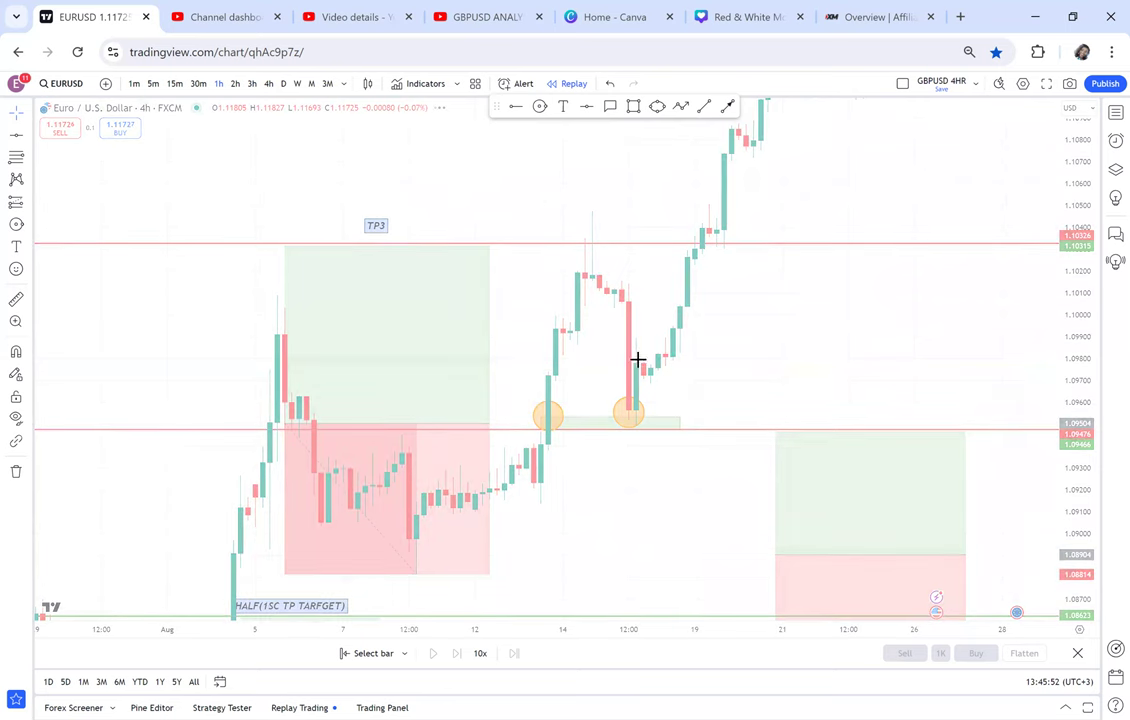
{"action": "scroll", "coordinate": [718, 385], "scroll_direction": "down", "scroll_amount": 3}
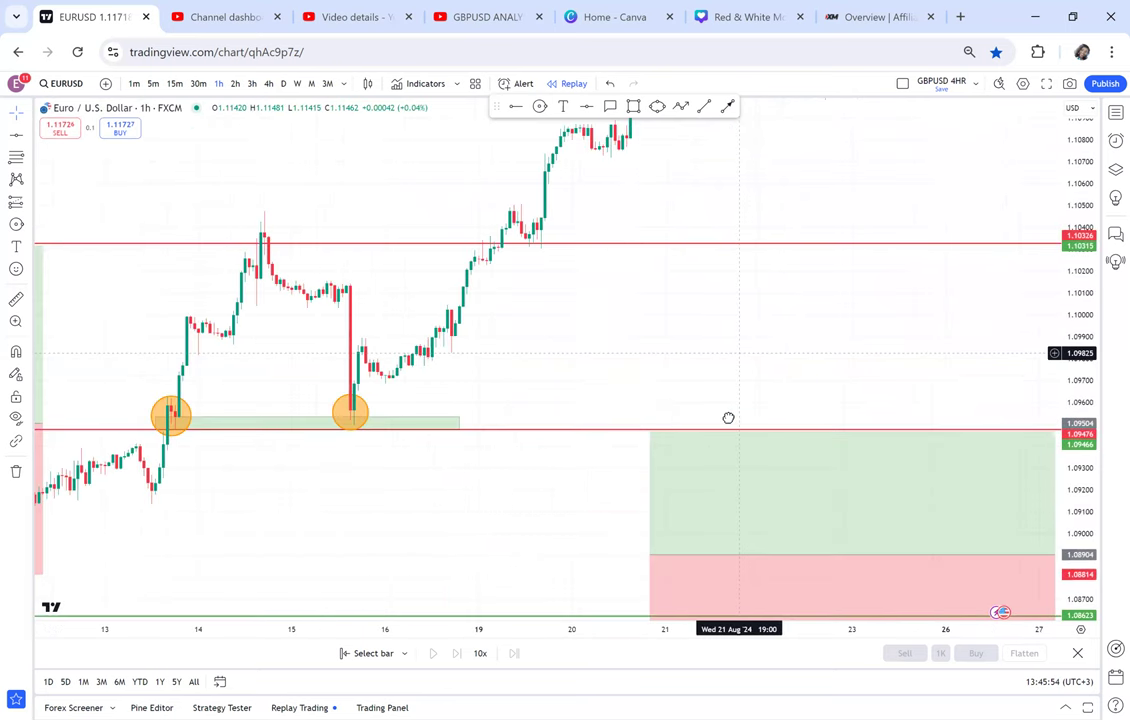
Step: Draw a rectangle over the smaller double bottom's full height, from 1.09460 up to 1.10487, starting at 13 Aug 15:00
{"action": "scroll", "coordinate": [736, 418], "scroll_direction": "down", "scroll_amount": 1}
{"action": "scroll", "coordinate": [660, 387], "scroll_direction": "left", "scroll_amount": 3}
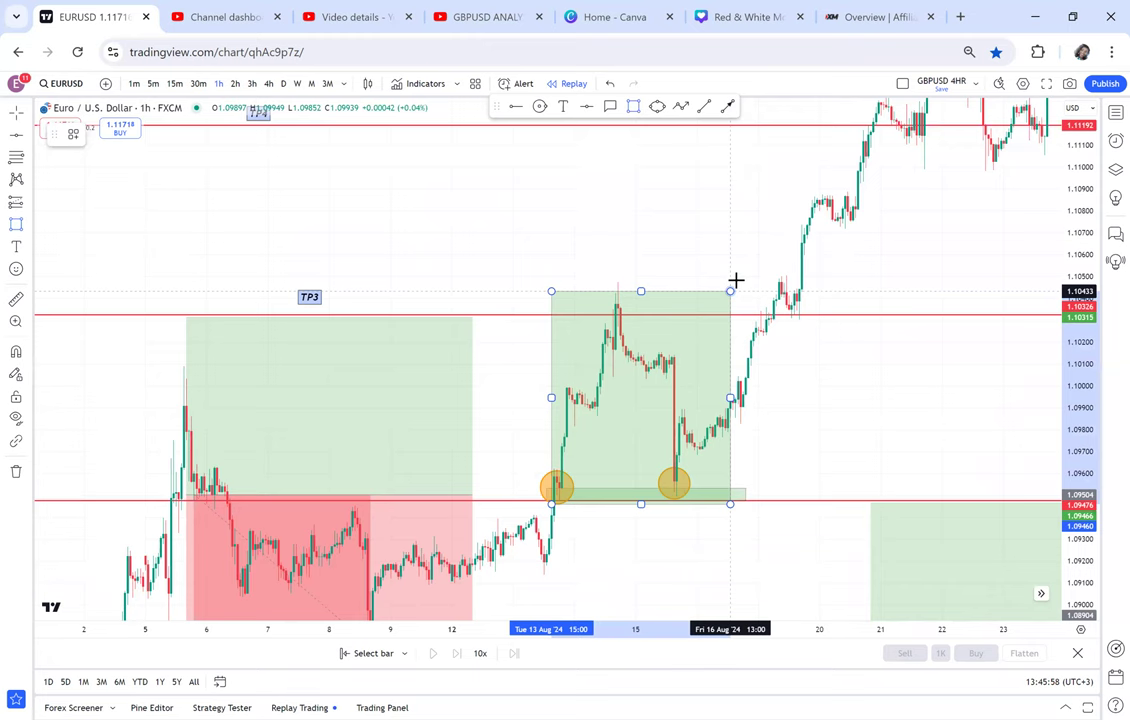
{"action": "left_click_drag", "start_coordinate": [740, 277], "coordinate": [738, 279]}
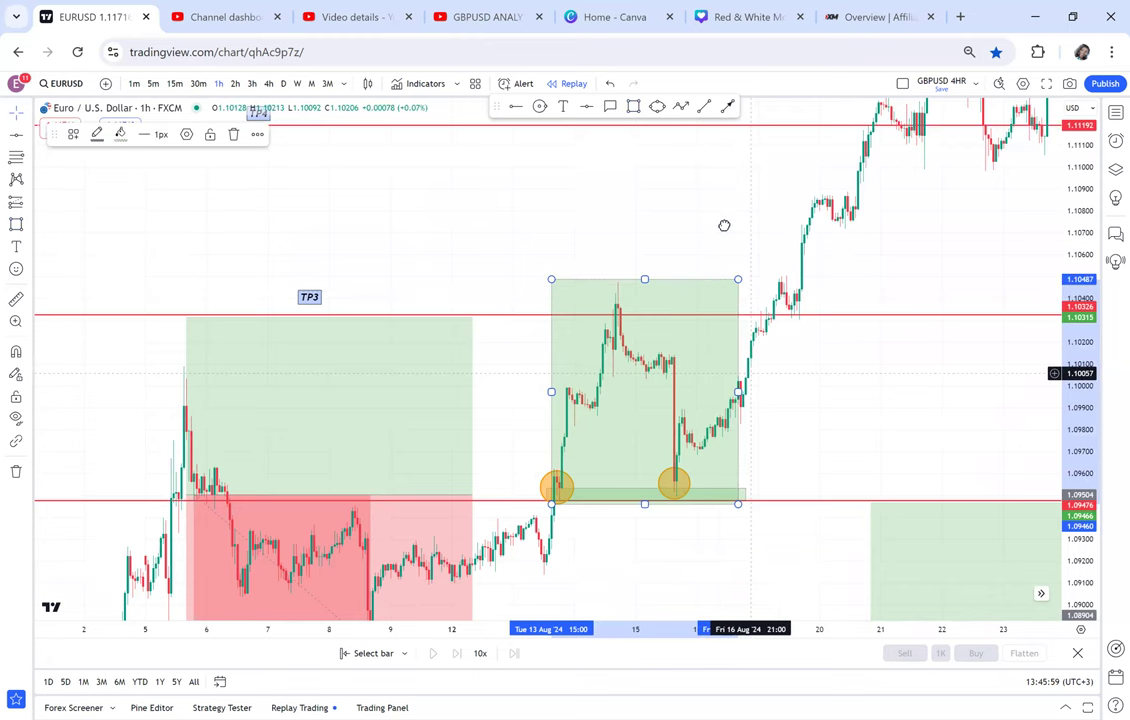
Step: Move the height rectangle up so its base sits at the pattern's peak, and mark its top with a horizontal ray at 1.11517
{"action": "left_click_drag", "start_coordinate": [726, 219], "coordinate": [729, 216]}
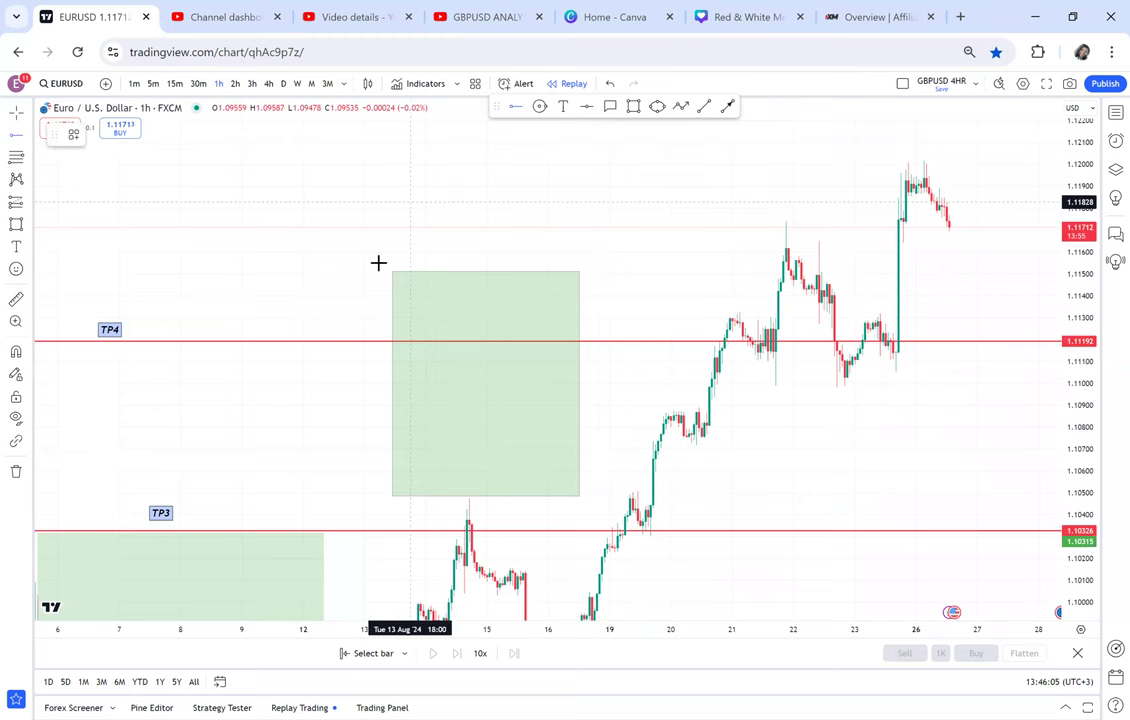
{"action": "left_click", "coordinate": [375, 270]}
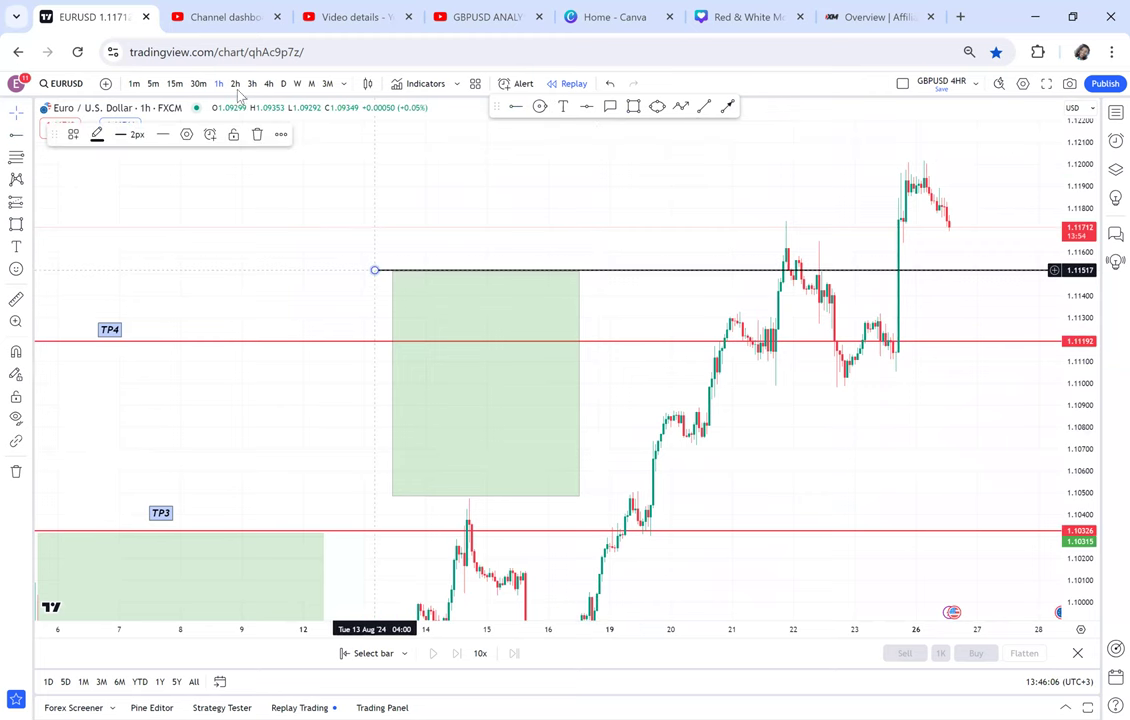
Step: On the 4-hour chart, extend the thin neckline zone under the smaller double bottom to 16 Aug 20:00 and raise its top to 1.09676
{"action": "left_click", "coordinate": [268, 84]}
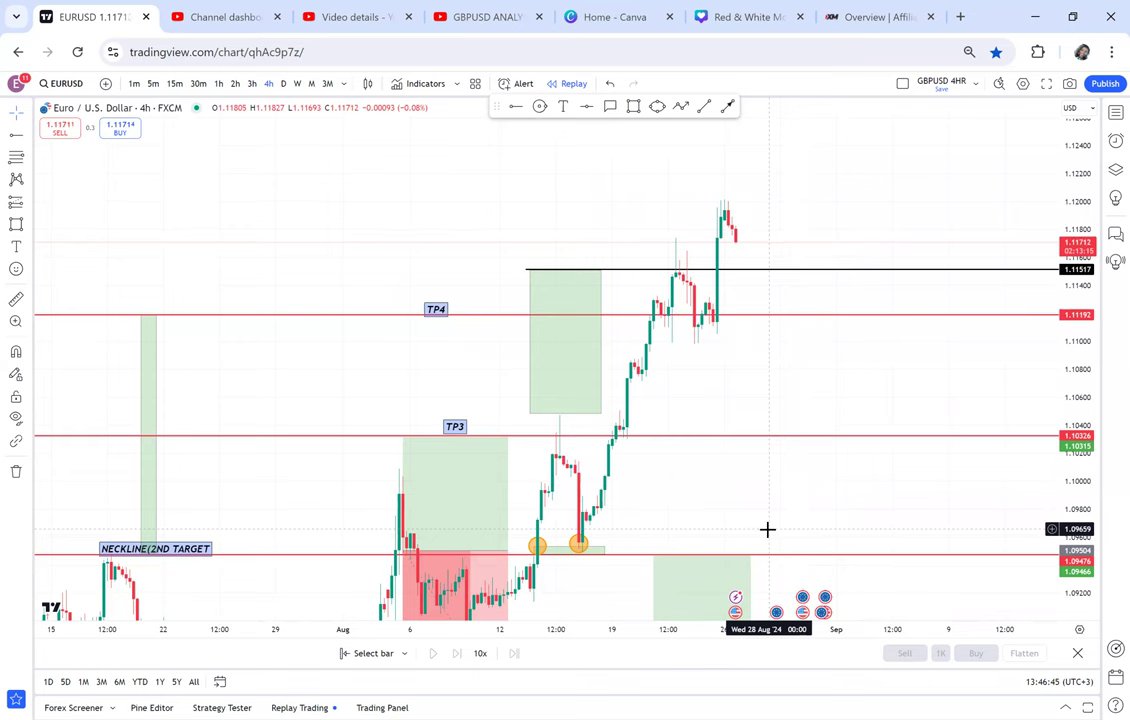
{"action": "scroll", "coordinate": [748, 510], "scroll_direction": "up", "scroll_amount": 4}
{"action": "left_click_drag", "start_coordinate": [575, 508], "coordinate": [783, 453]}
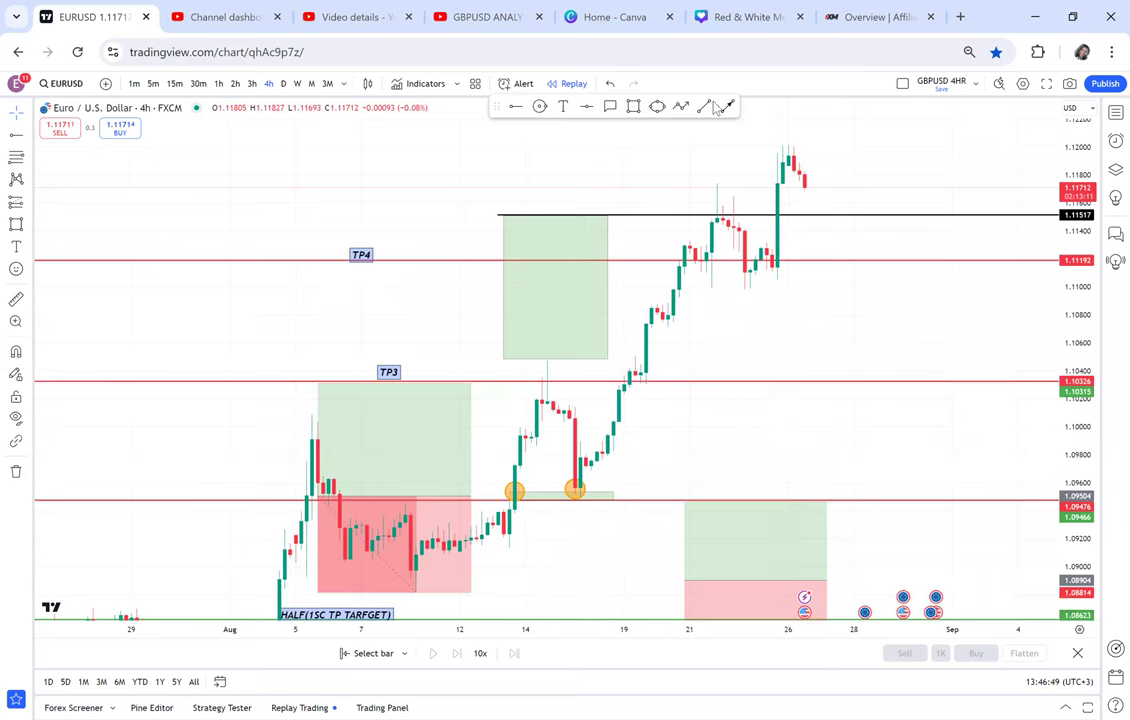
{"action": "left_click_drag", "start_coordinate": [611, 489], "coordinate": [619, 472]}
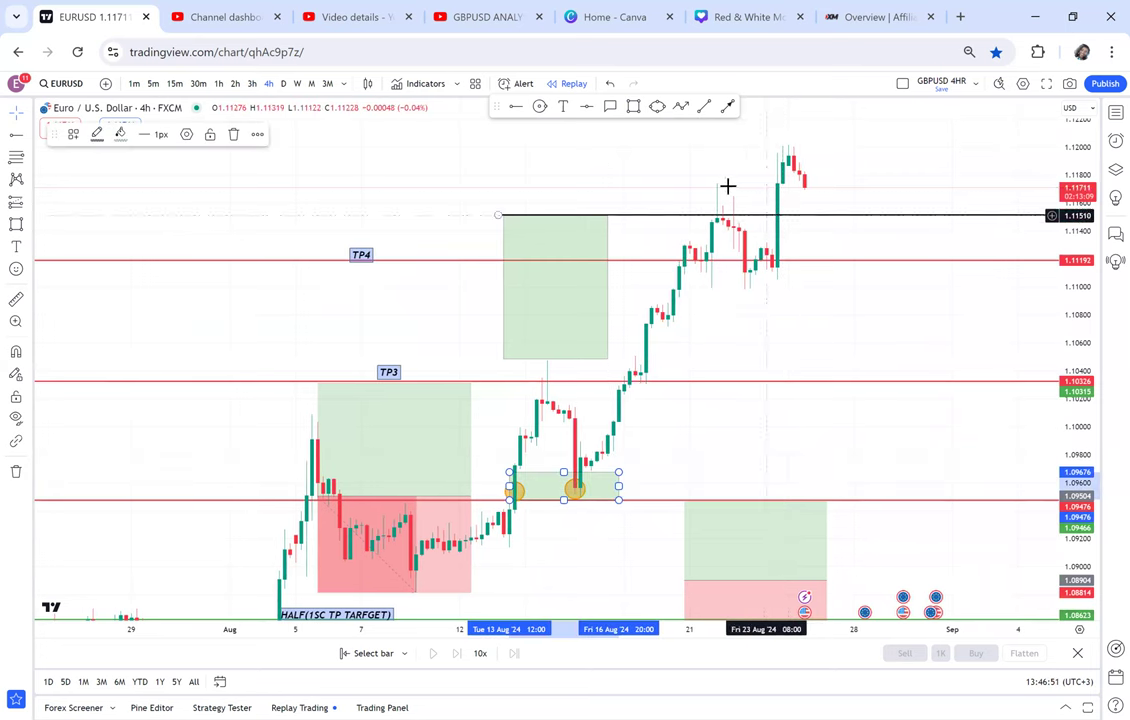
Step: Draw an arrow along the rally from beside the second circled low, at about 1.0972, up past the 1.11517 target line to about 1.1178
{"action": "left_click", "coordinate": [731, 107]}
{"action": "left_click_drag", "start_coordinate": [624, 466], "coordinate": [790, 182]}
{"action": "left_click", "coordinate": [790, 179]}
{"action": "left_click", "coordinate": [852, 346]}
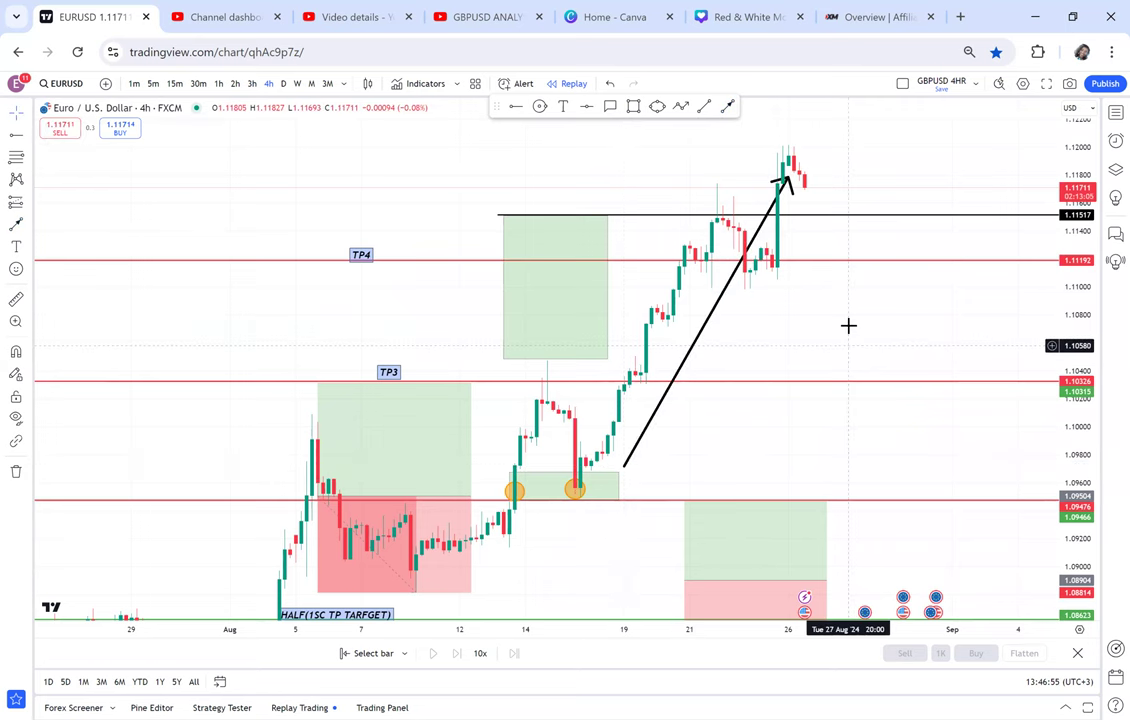
{"action": "scroll", "coordinate": [848, 326], "scroll_direction": "up", "scroll_amount": 2}
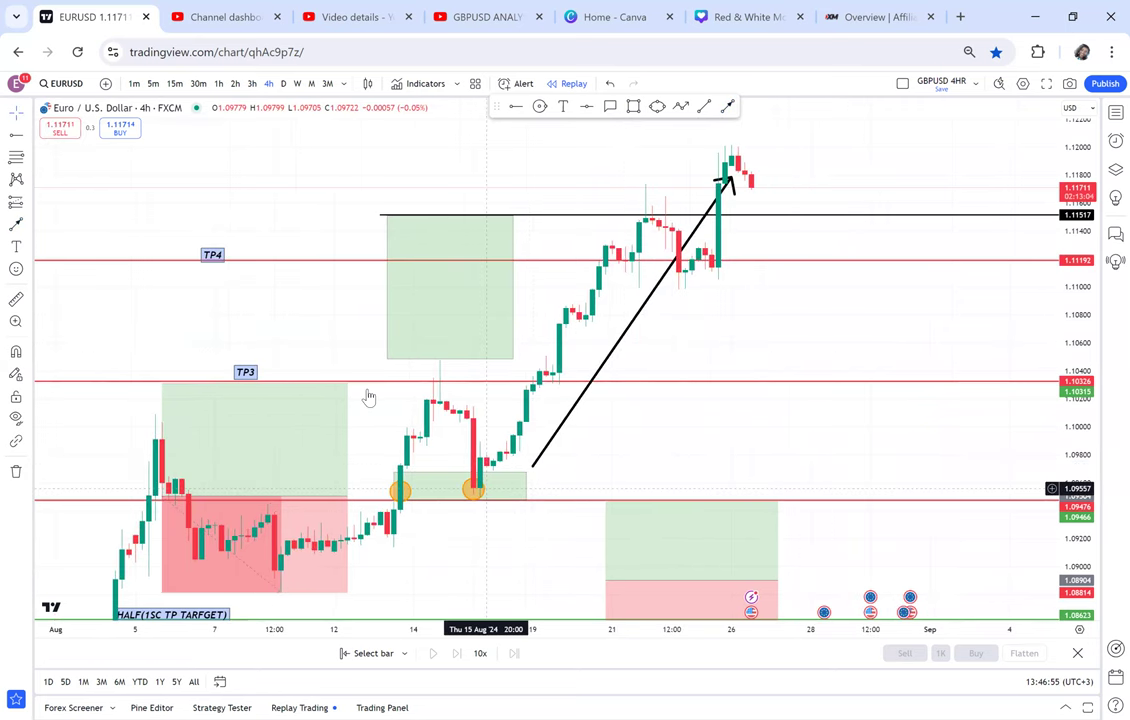
Step: On the 1-hour chart, lower the neckline zone's top edge to 1.09543, and return to the 4-hour chart
{"action": "left_click", "coordinate": [218, 84]}
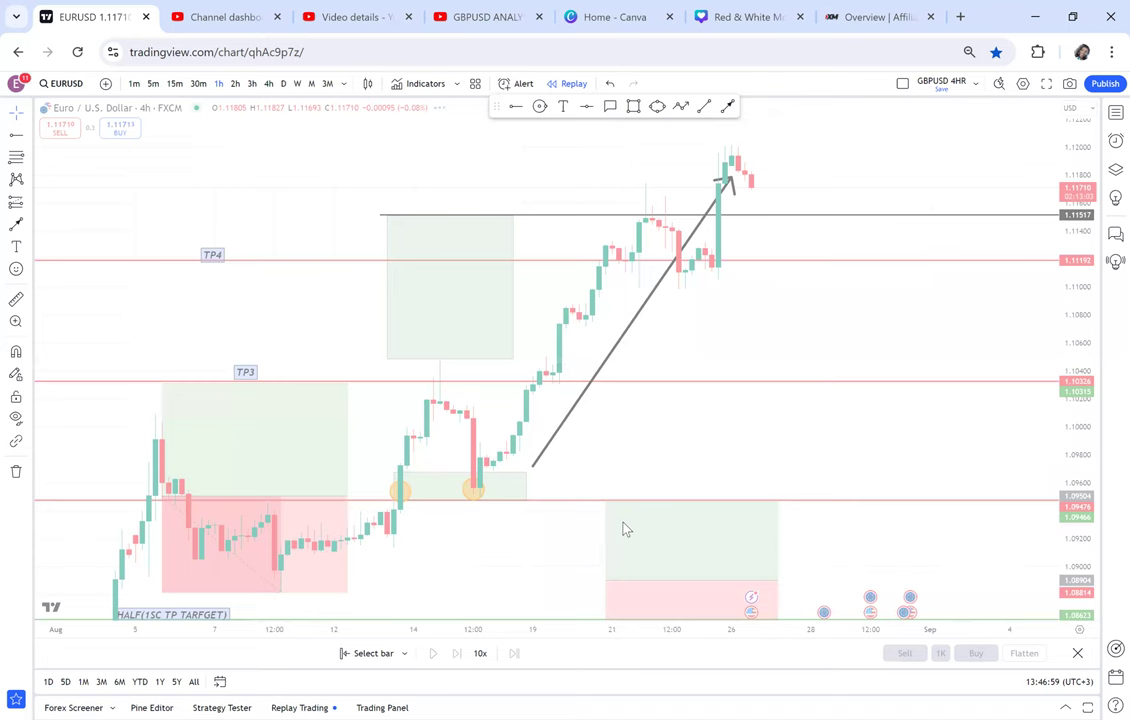
{"action": "scroll", "coordinate": [613, 417], "scroll_direction": "down", "scroll_amount": 5}
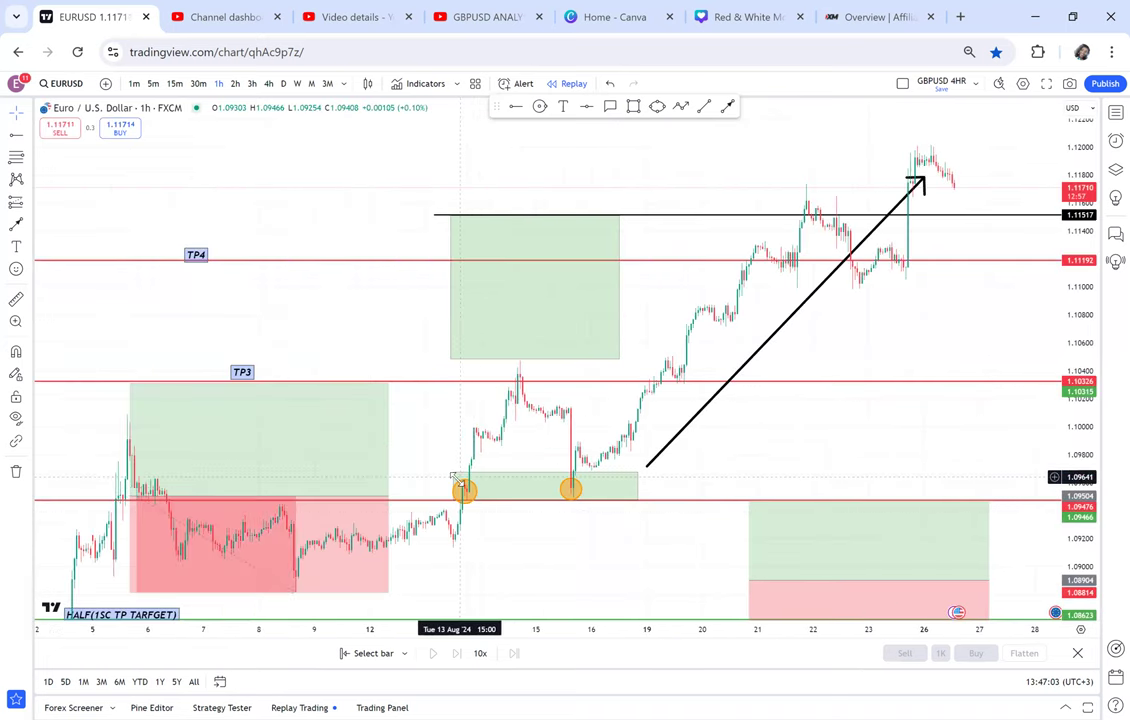
{"action": "left_click", "coordinate": [455, 487]}
{"action": "left_click_drag", "start_coordinate": [455, 487], "coordinate": [453, 491]}
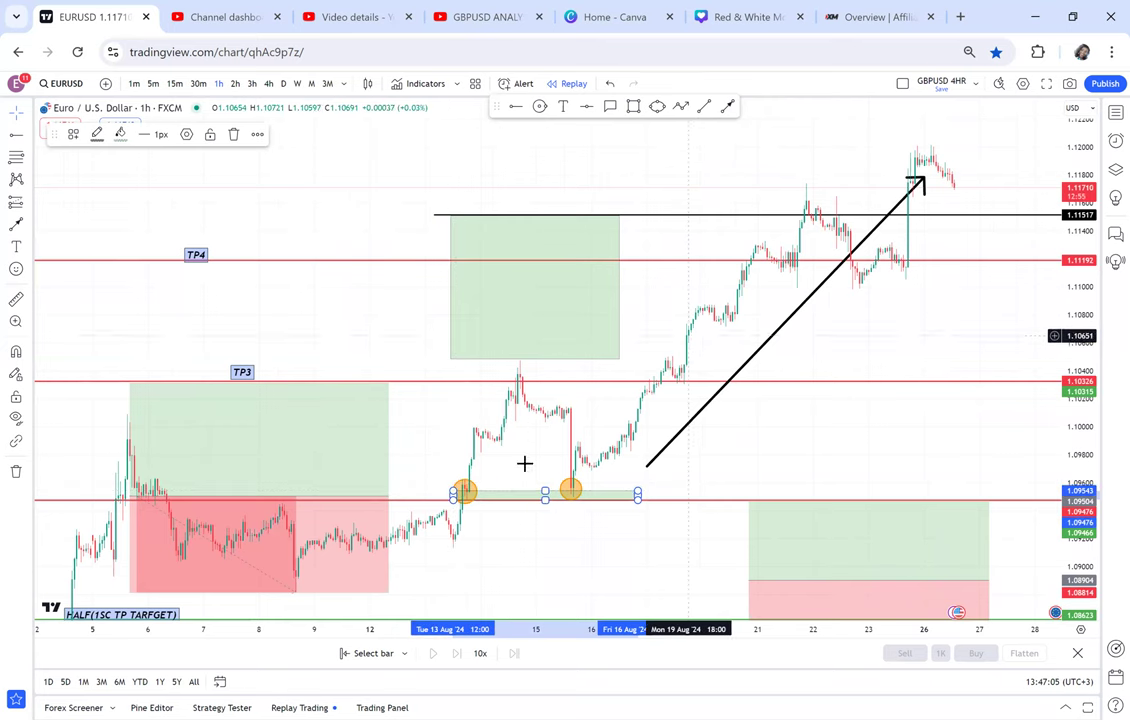
{"action": "left_click", "coordinate": [267, 85]}
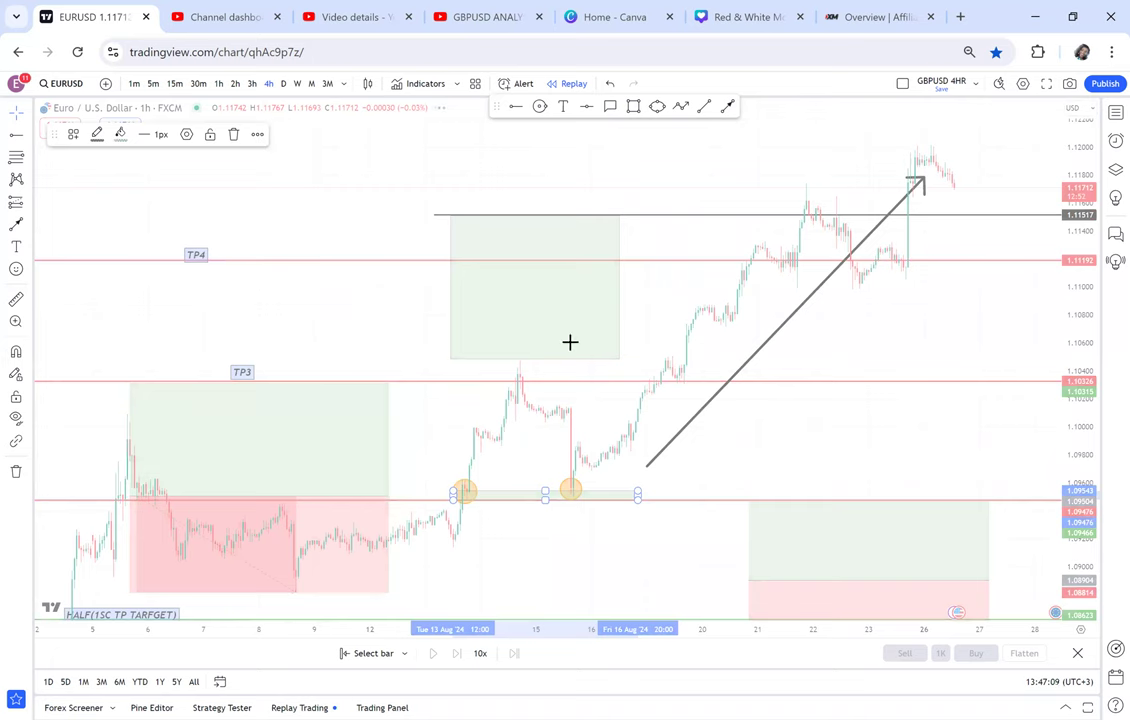
{"action": "scroll", "coordinate": [627, 358], "scroll_direction": "up", "scroll_amount": 5}
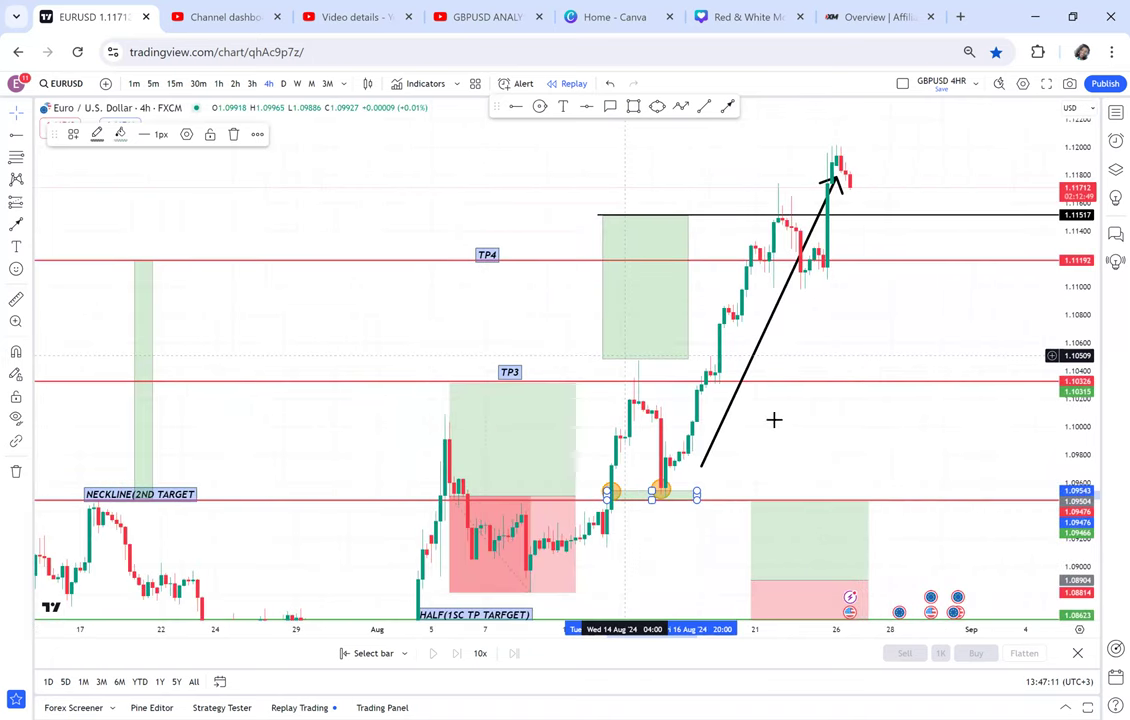
{"action": "left_click_drag", "start_coordinate": [838, 419], "coordinate": [806, 435]}
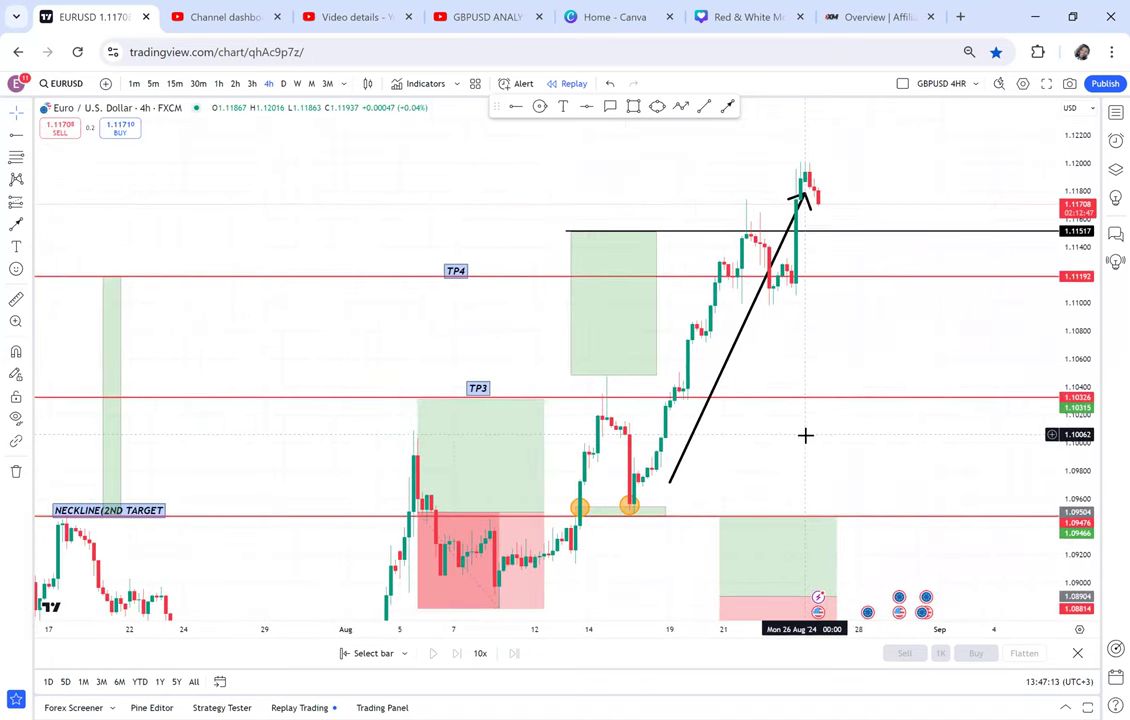